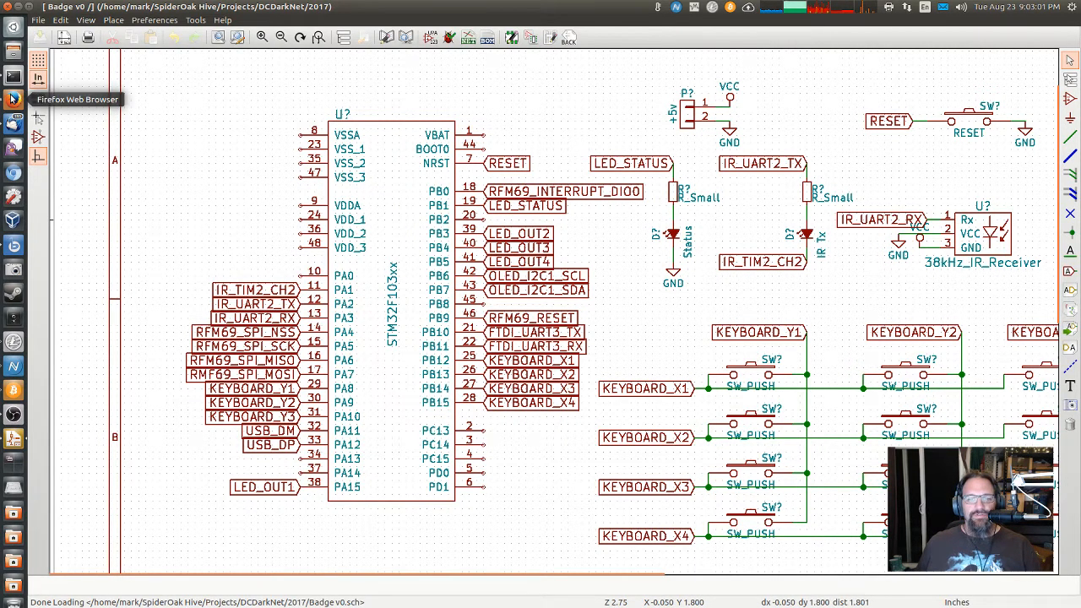
Step: Switch to Firefox and compare the datasheet's Figure 14 power supply scheme with the STM32F103xx supply pins in the schematic
left_click(13, 99)
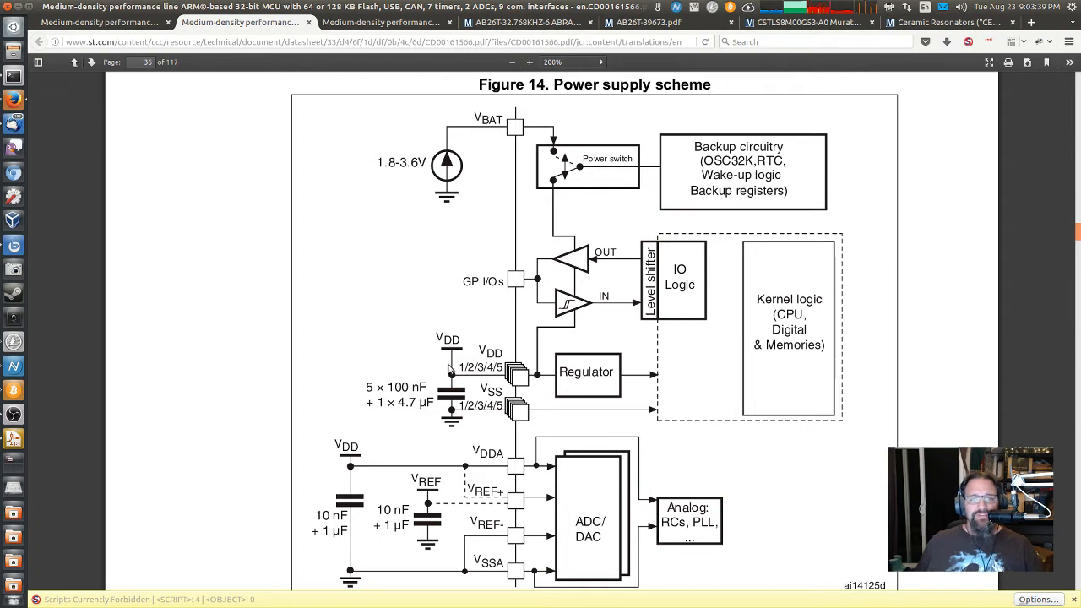
left_click(14, 440)
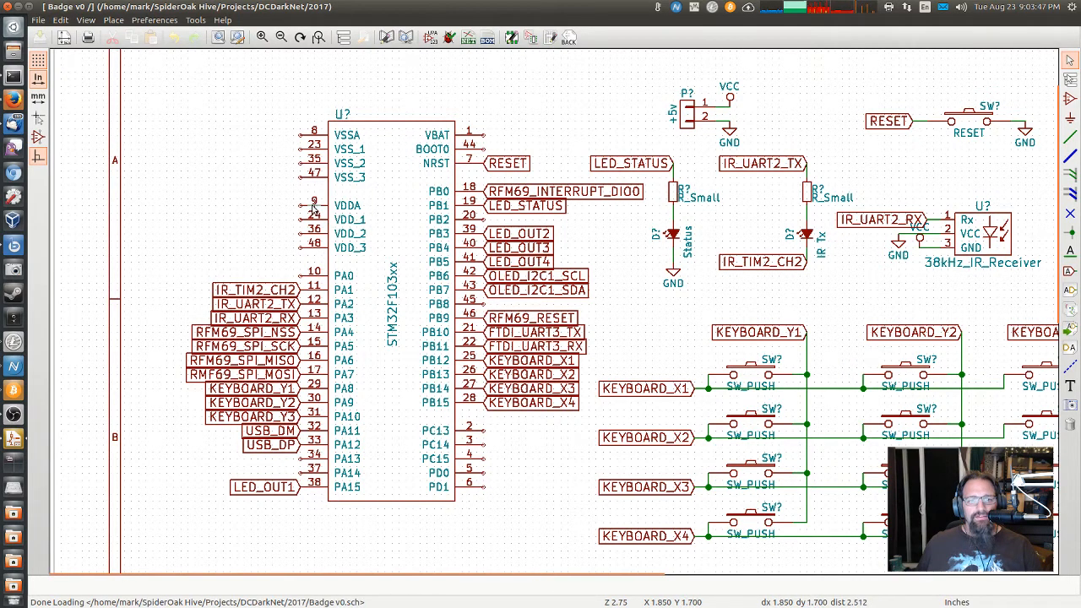
left_click(12, 98)
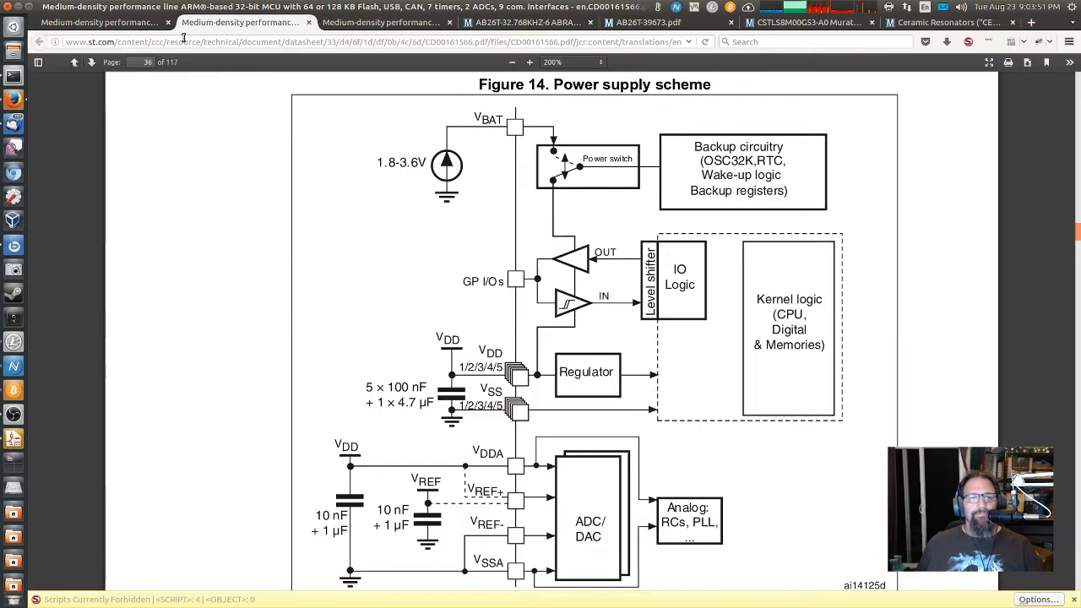
Step: Examine the supply pins in the datasheet's Figure 8 LQFP48 pinout for the STM32F103xx
left_click(101, 22)
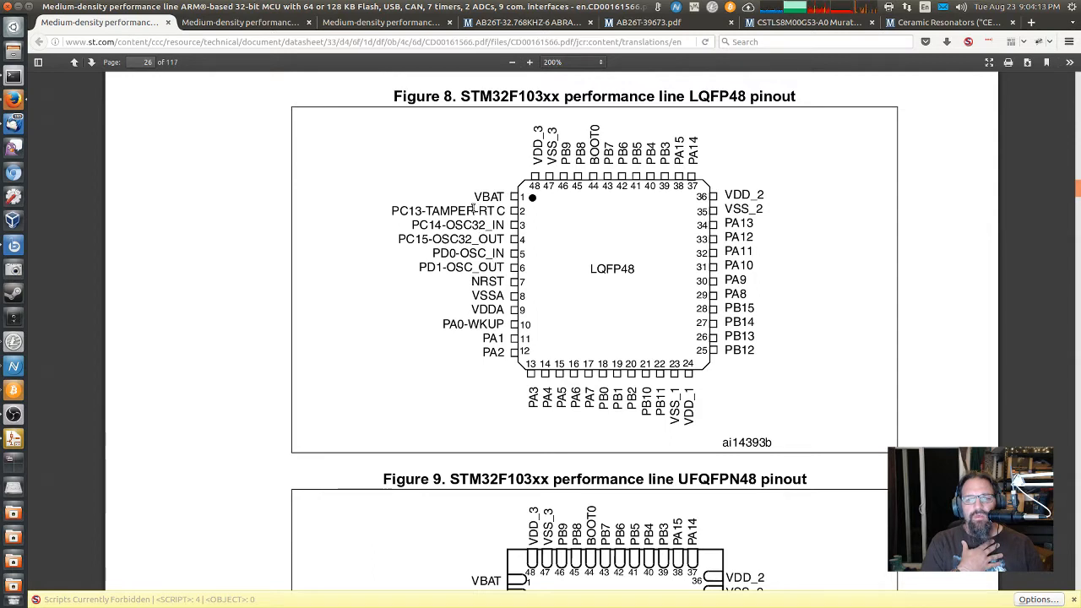
left_click_drag(493, 211, 507, 213)
left_click(500, 217)
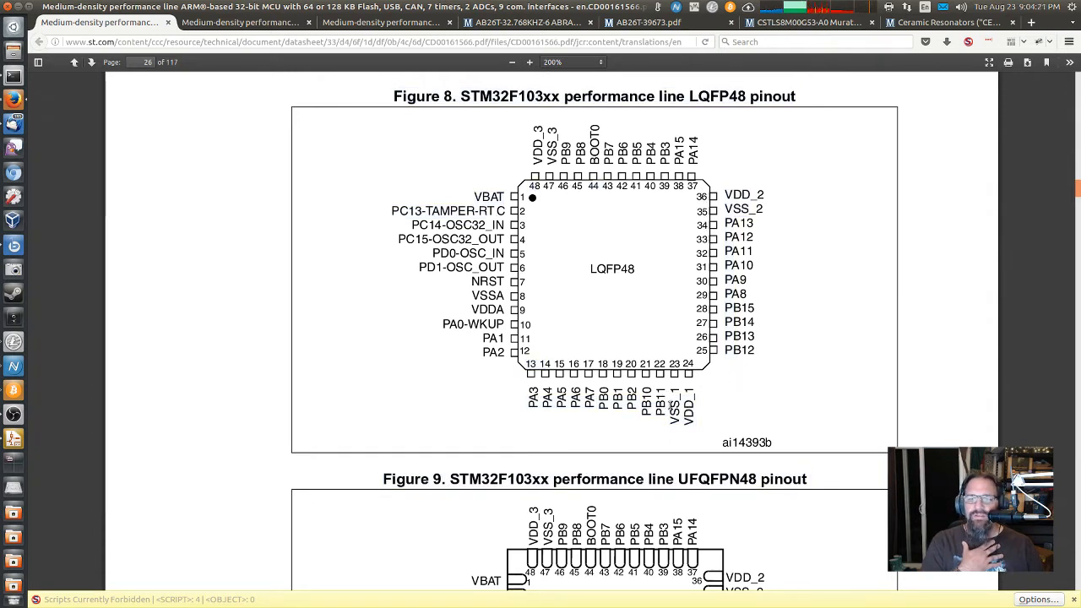
scroll(688, 405, "down", 5)
scroll(639, 410, "up", 5)
scroll(639, 410, "up", 2)
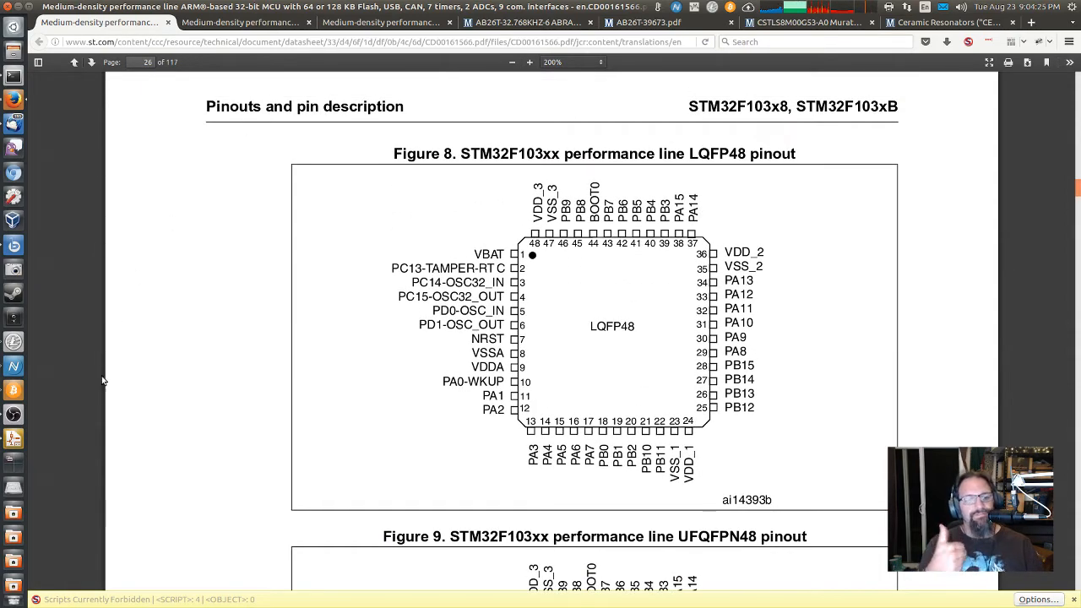
Step: Check the schematic's supply pins again, then review the datasheet's Figure 14 capacitor requirements in Firefox
left_click(13, 437)
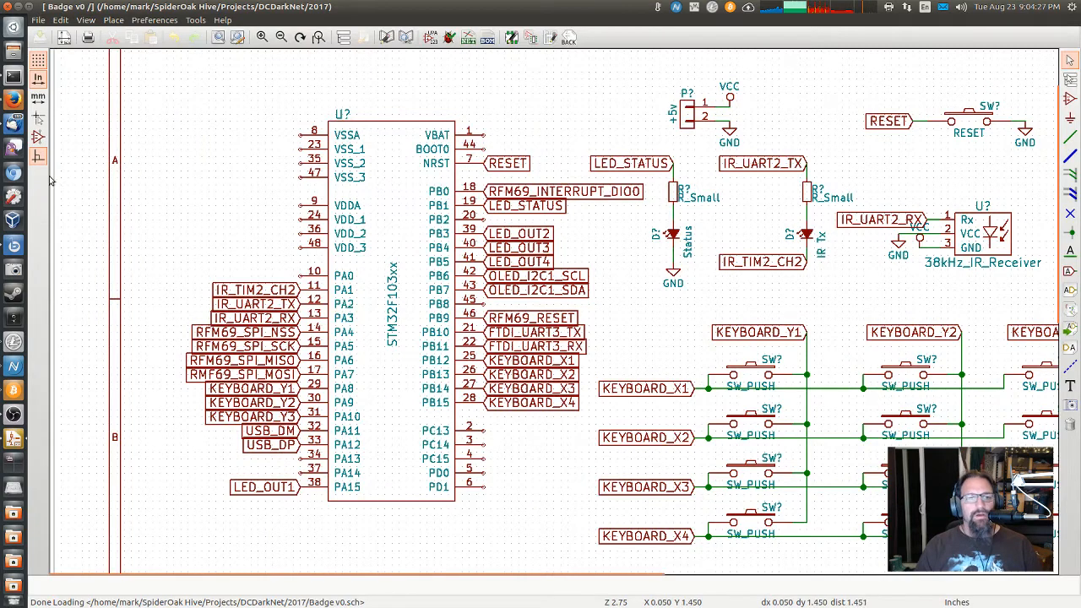
left_click(14, 99)
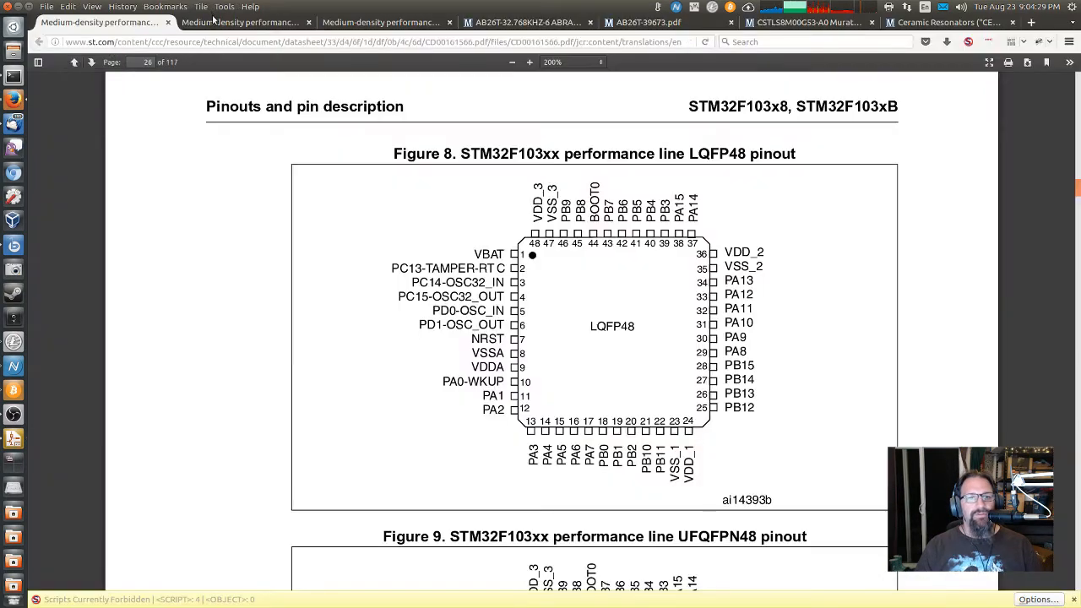
left_click(241, 22)
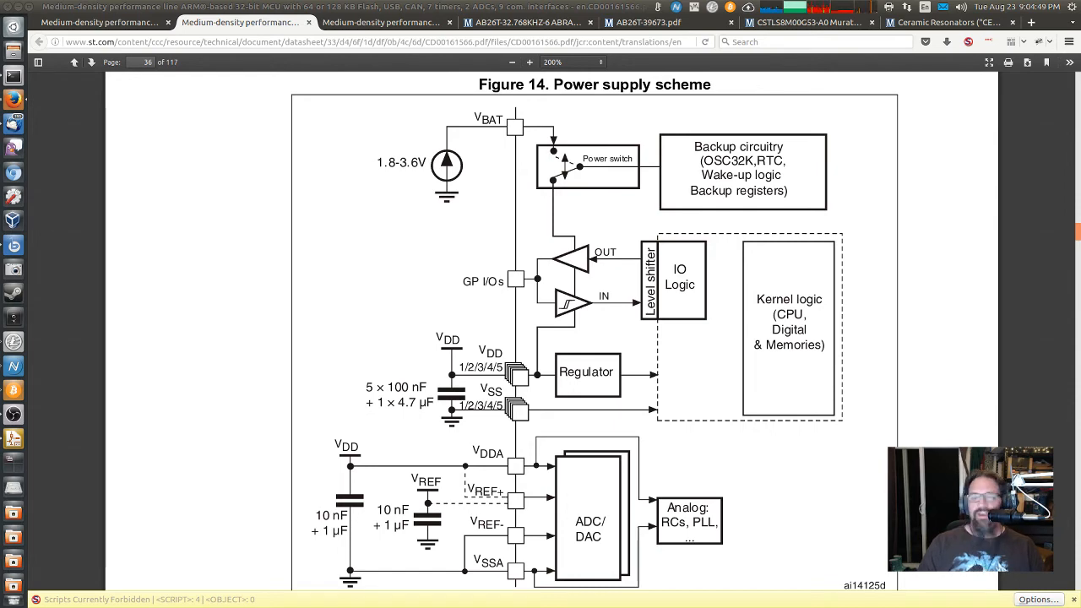
Step: Switch to the KiCad schematic and copy a VCC symbol beside the VDDA pin and a GND symbol beside the VSS pins
left_click(9, 445)
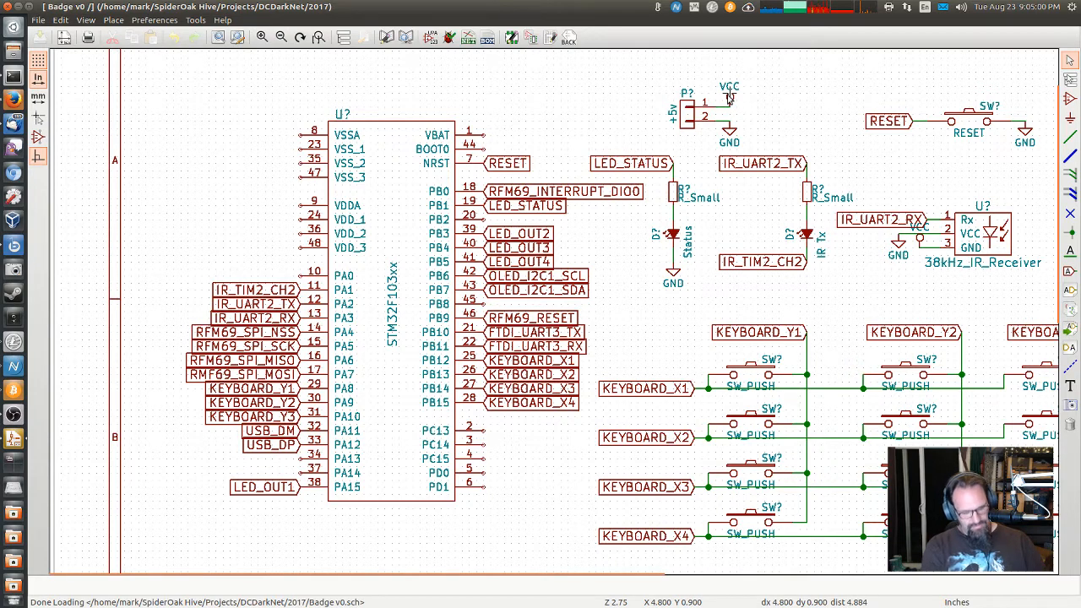
key("c")
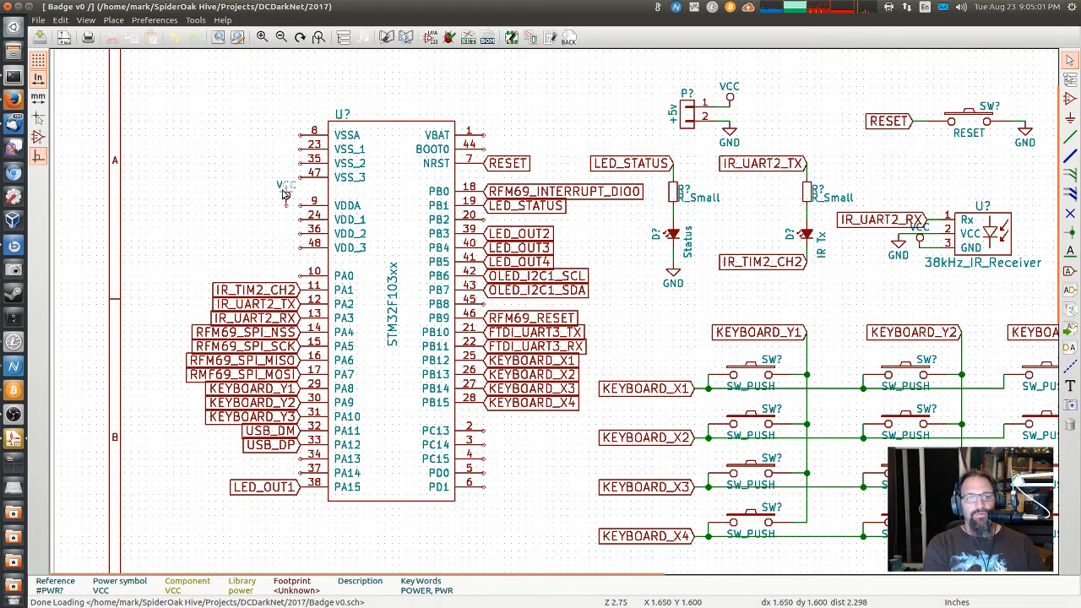
left_click(286, 193)
key("c")
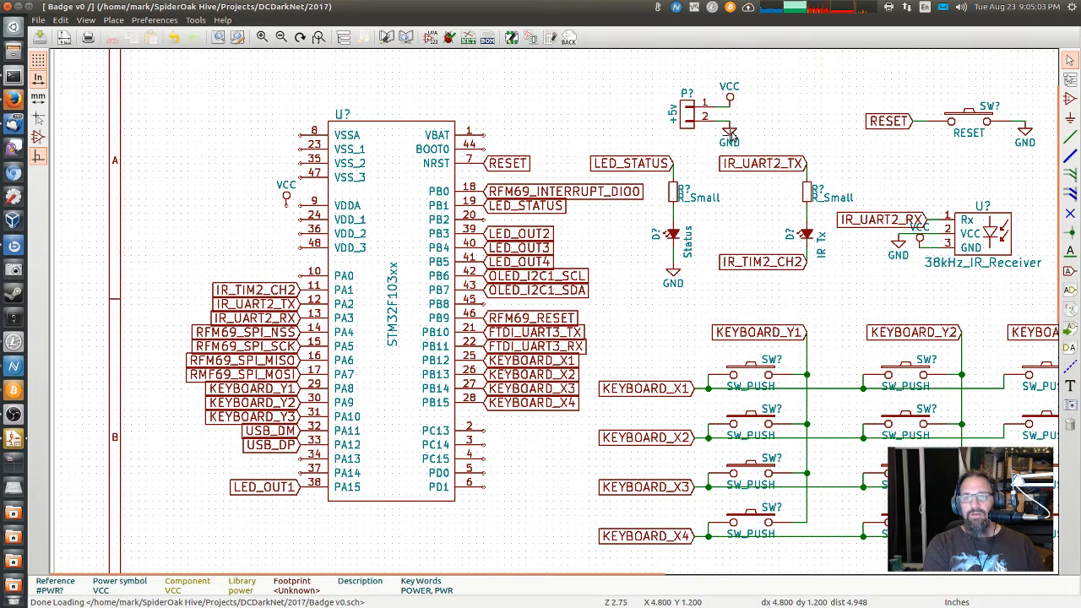
left_click(257, 180)
Step: Wire VSSA and VSS_1 to VSS_3 to the new GND symbol, and VDDA and VDD_1 to VDD_3 to the new VCC symbol
left_click(1069, 137)
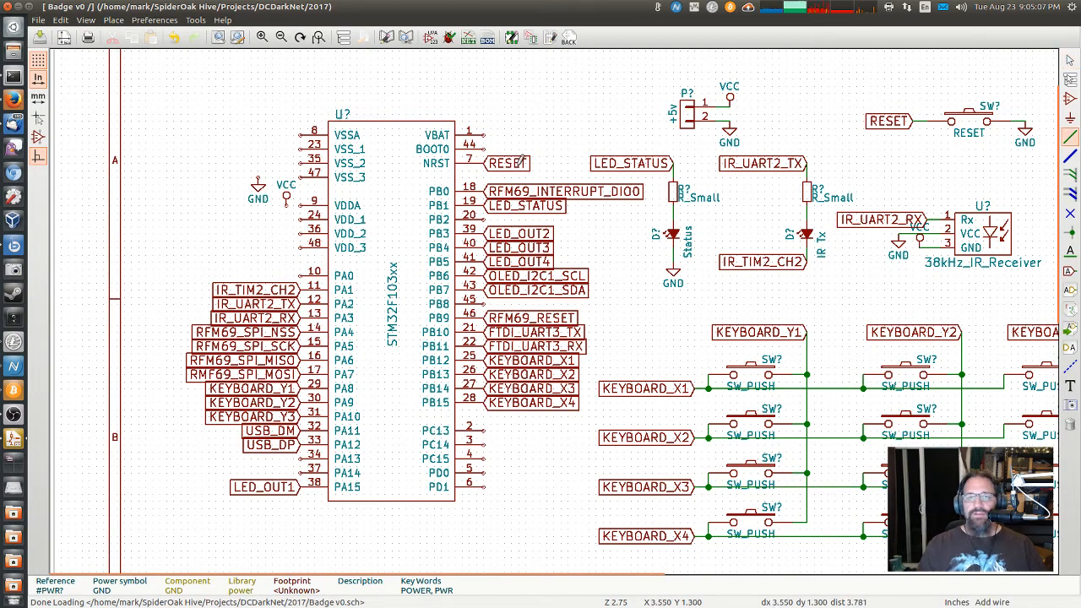
left_click(298, 135)
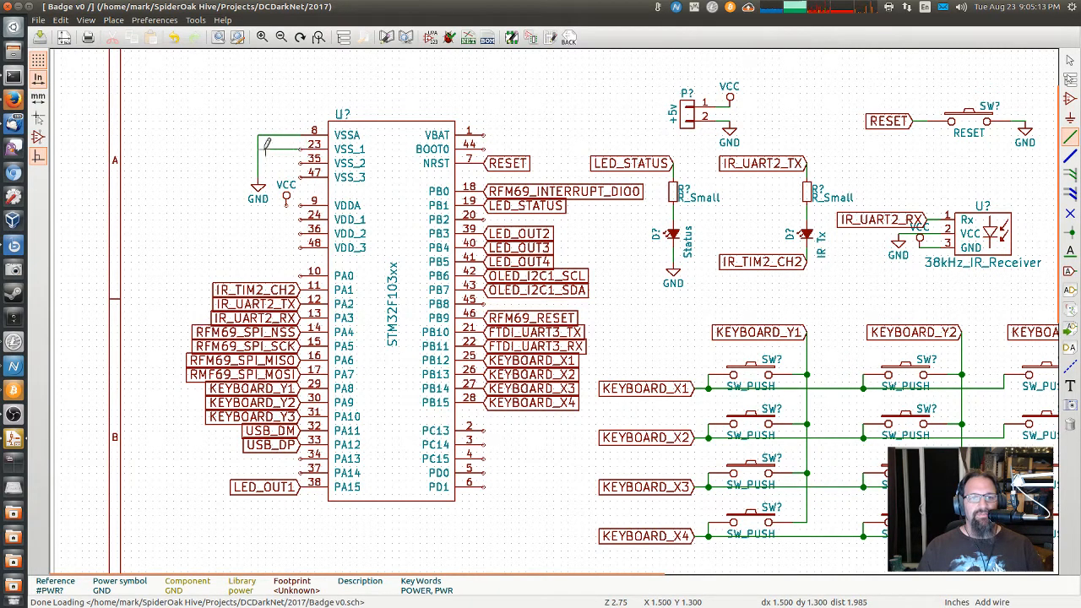
left_click(258, 150)
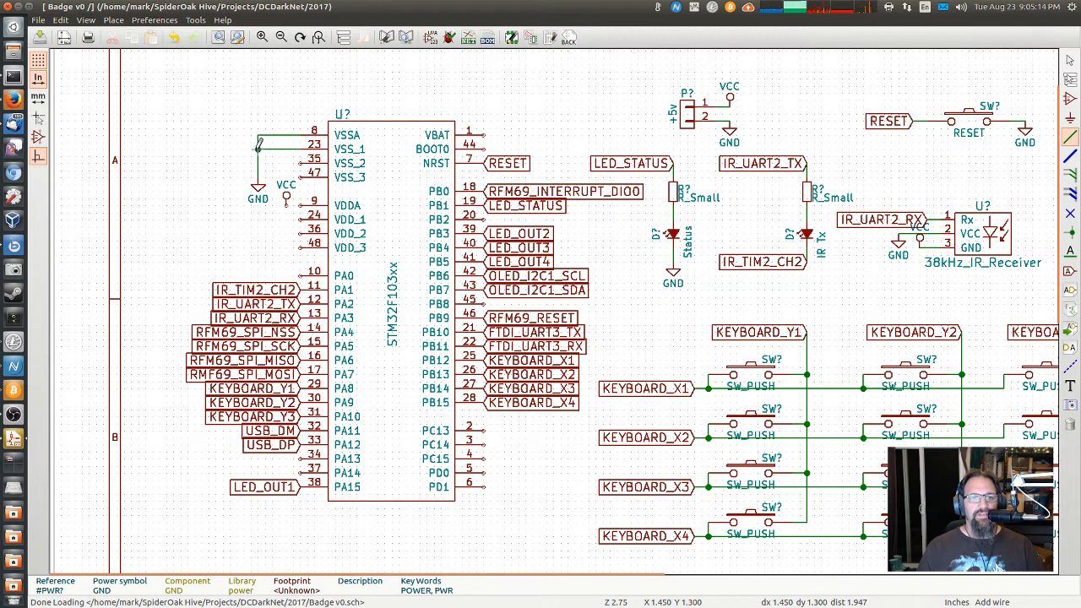
left_click(299, 163)
left_click(258, 163)
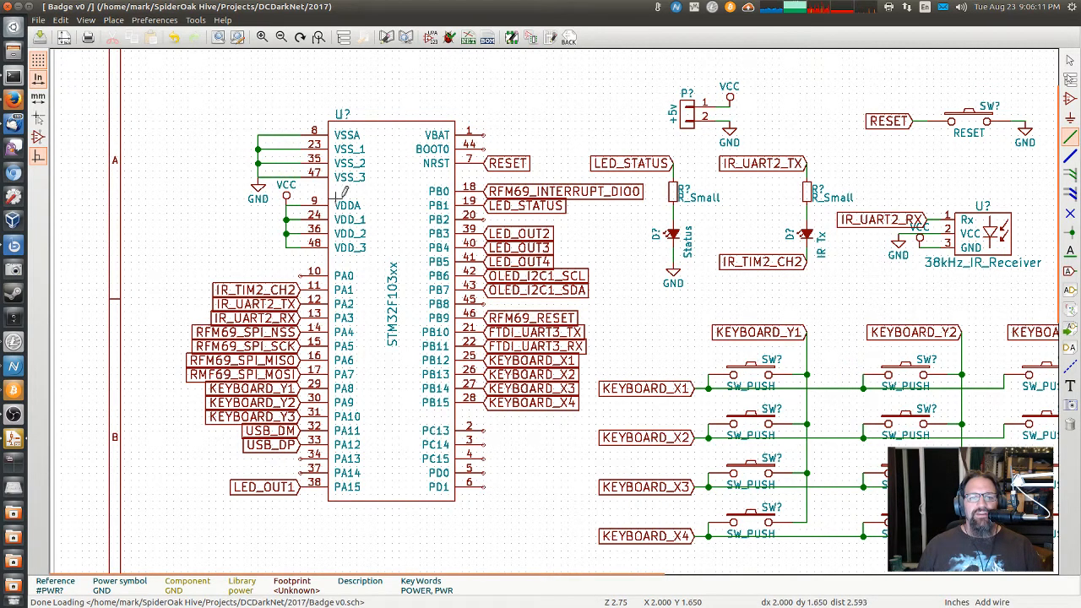
Step: Move the +5v connector block with its VCC and GND symbols into the empty area above the LED_STATUS circuit, closer to the microcontroller
scroll(351, 208, "up", 2)
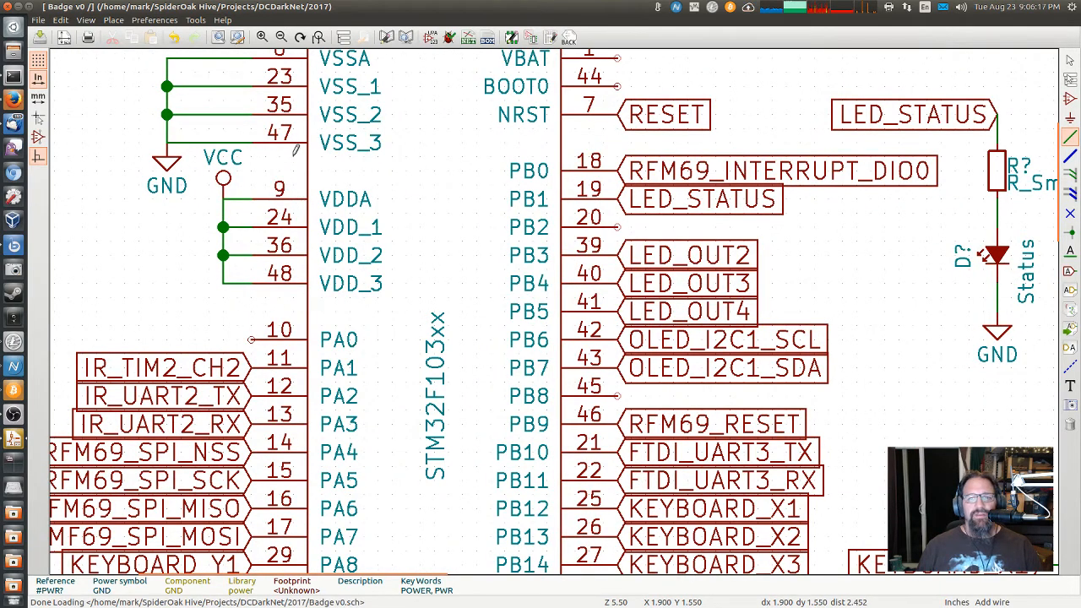
scroll(203, 228, "up", 3)
scroll(219, 226, "up", 3)
scroll(218, 226, "right", 10)
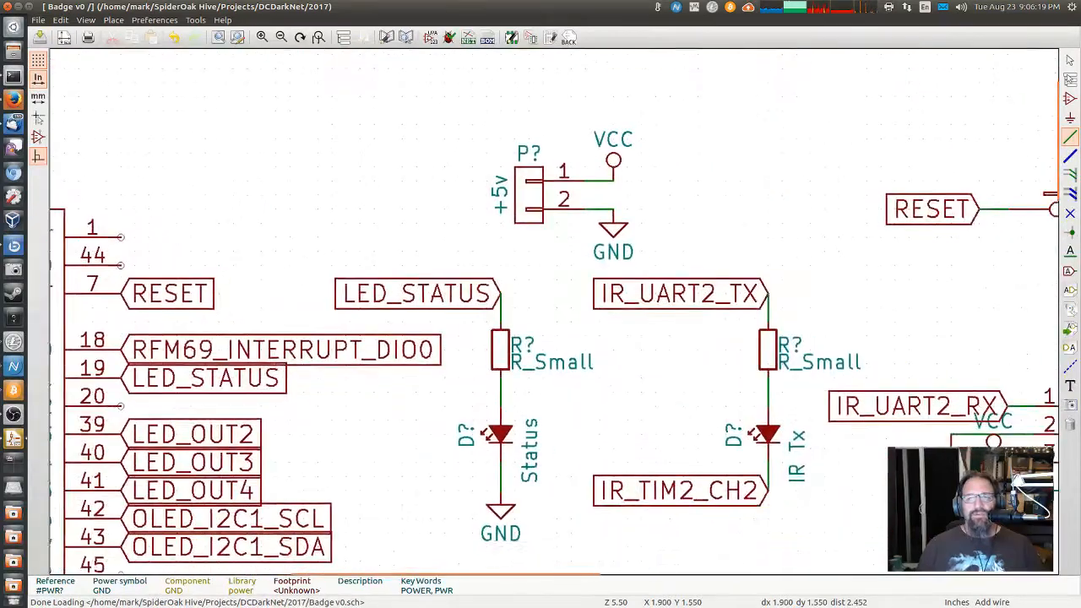
scroll(413, 129, "left", 2)
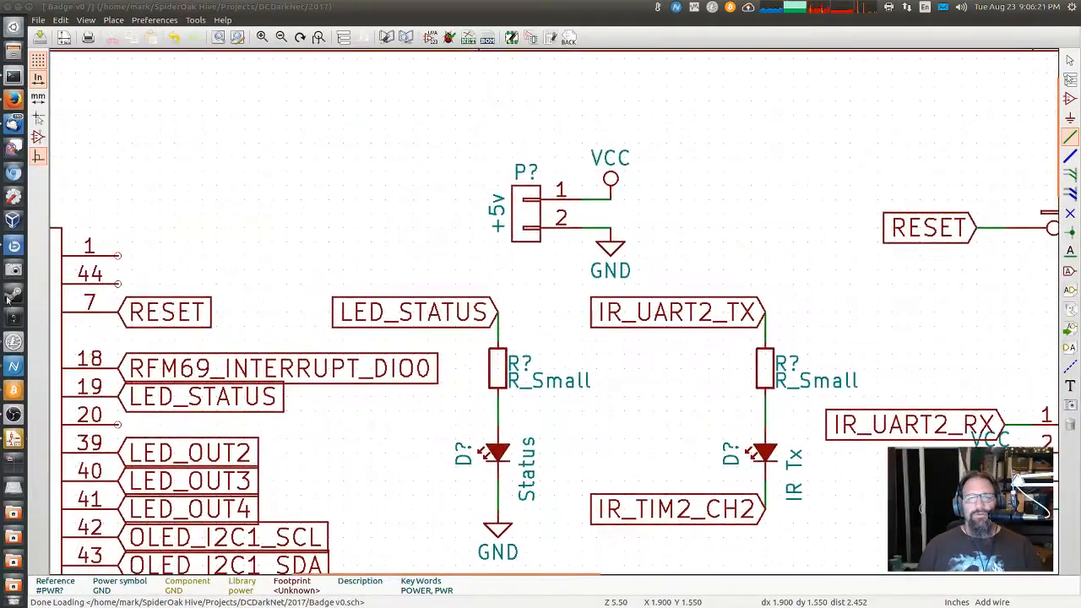
left_click(1069, 63)
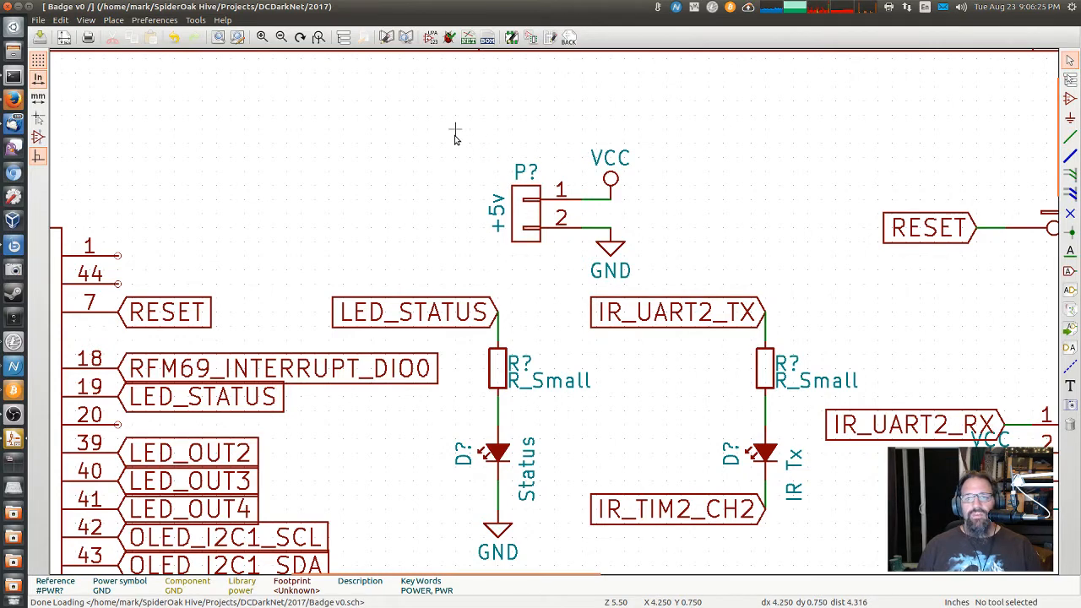
left_click_drag(455, 130, 672, 271)
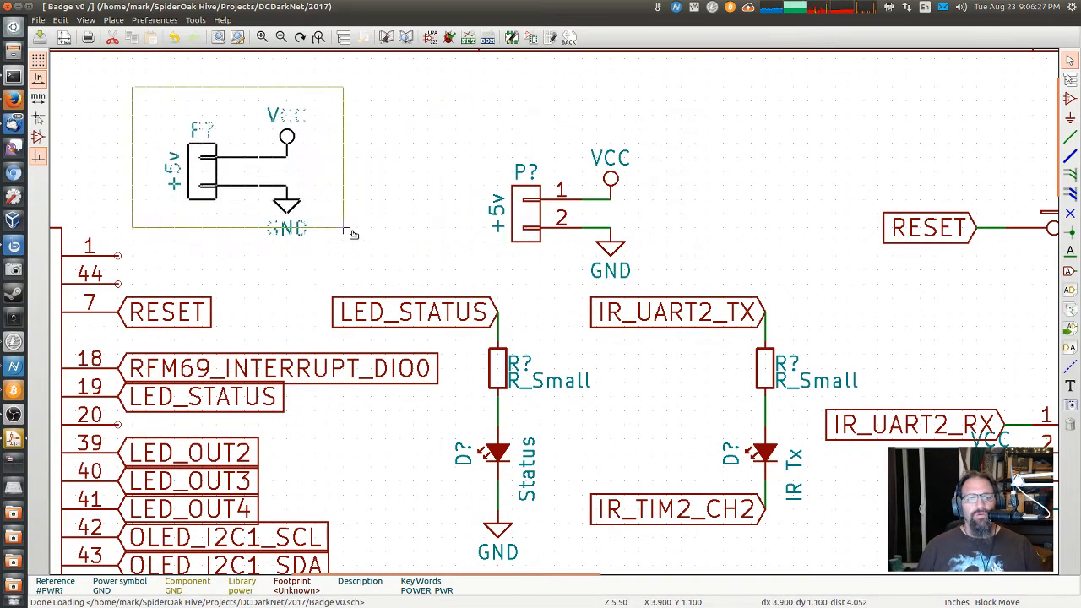
left_click(357, 233)
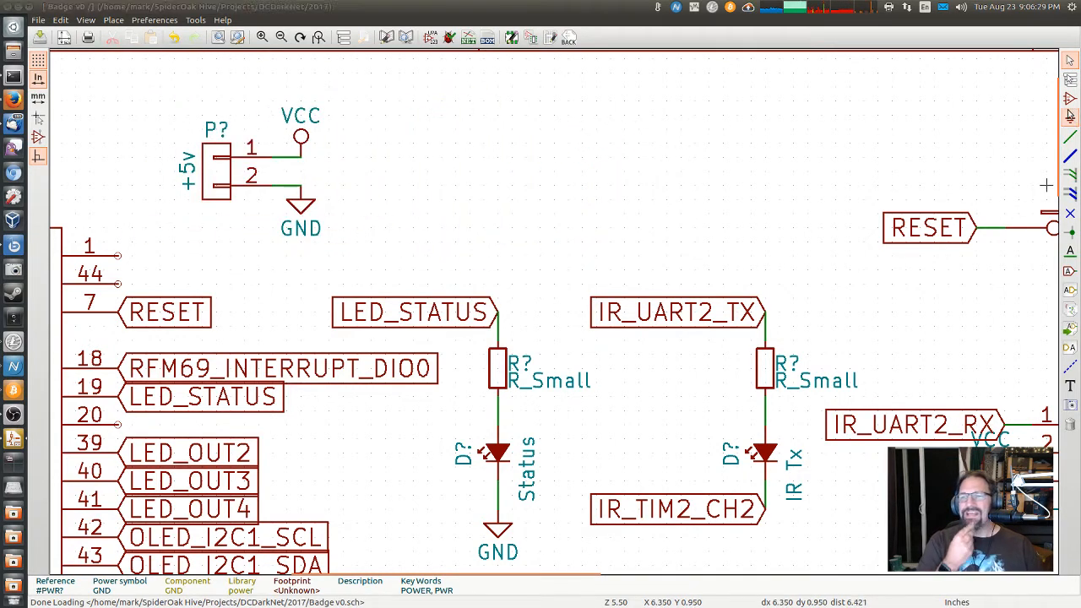
Step: Place a C_Small unpolarized capacitor from the device library just right of the +5v connector's power symbols
left_click(1070, 99)
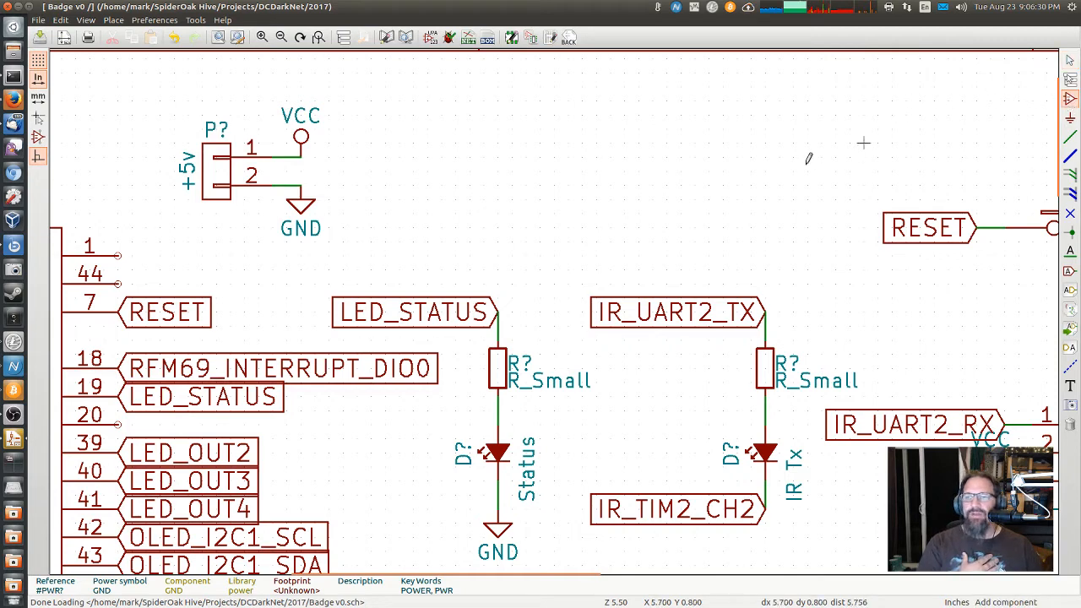
left_click(372, 154)
scroll(456, 279, "down", 3)
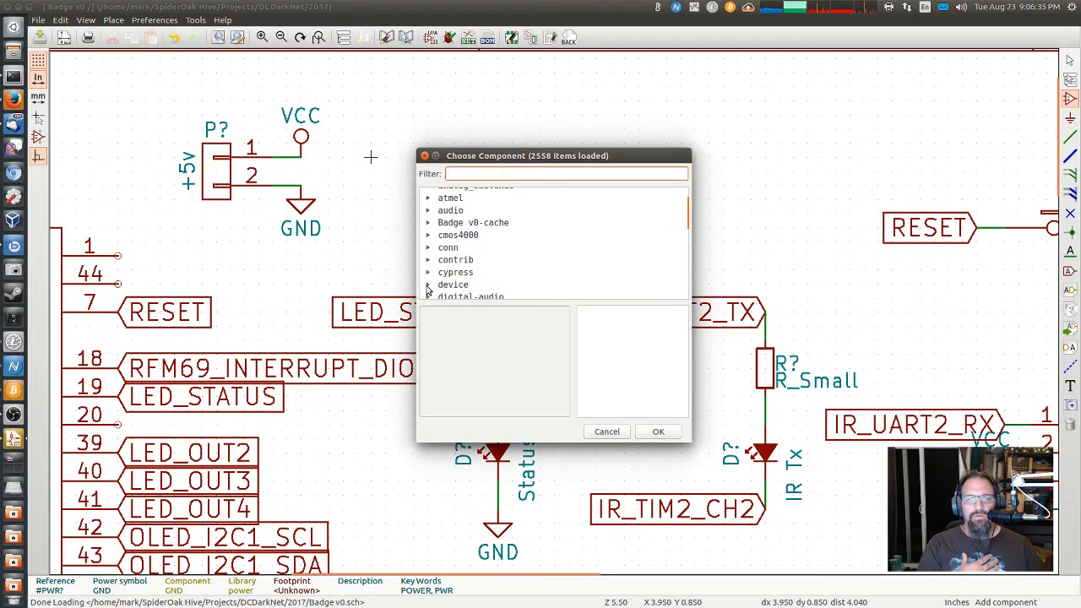
left_click(428, 288)
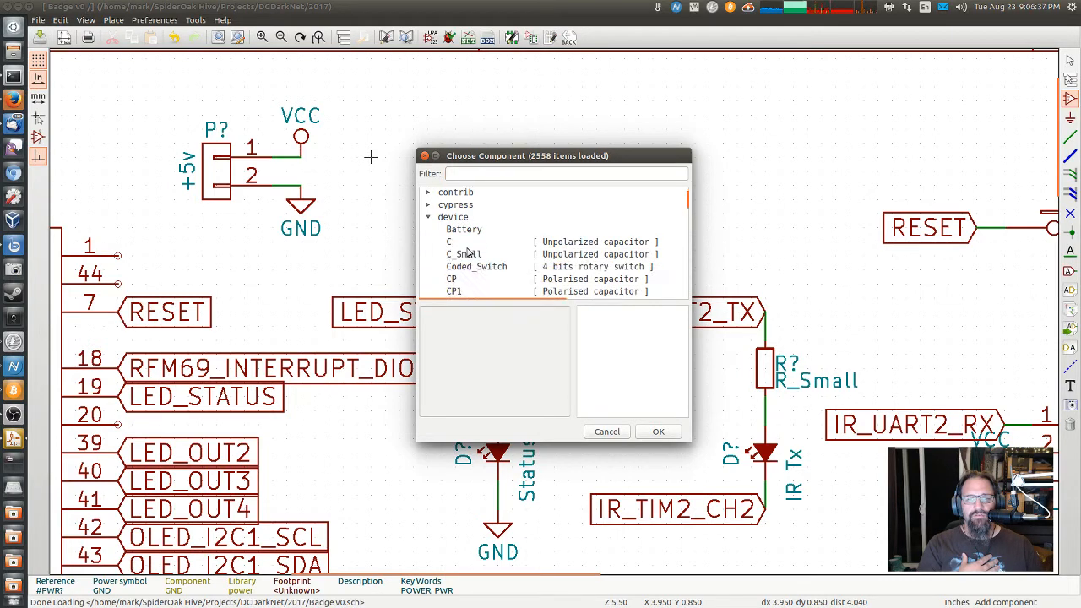
left_click(477, 255)
double_click(478, 255)
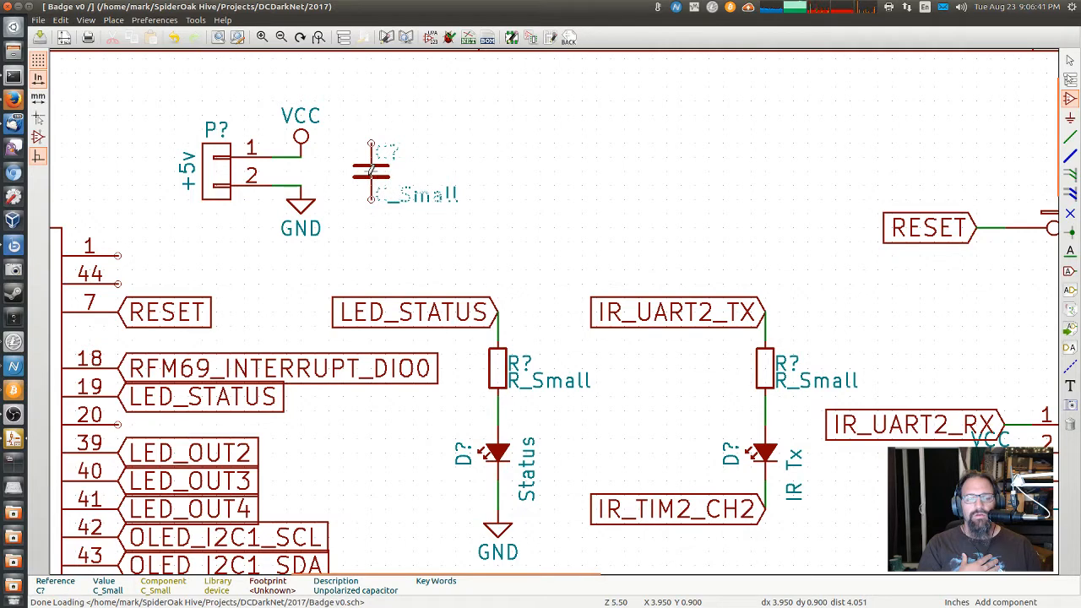
left_click(371, 172)
Step: Move the connector's VCC symbol up and GND symbol down one grid step, and bring the capacitor directly beside them
left_click(300, 133)
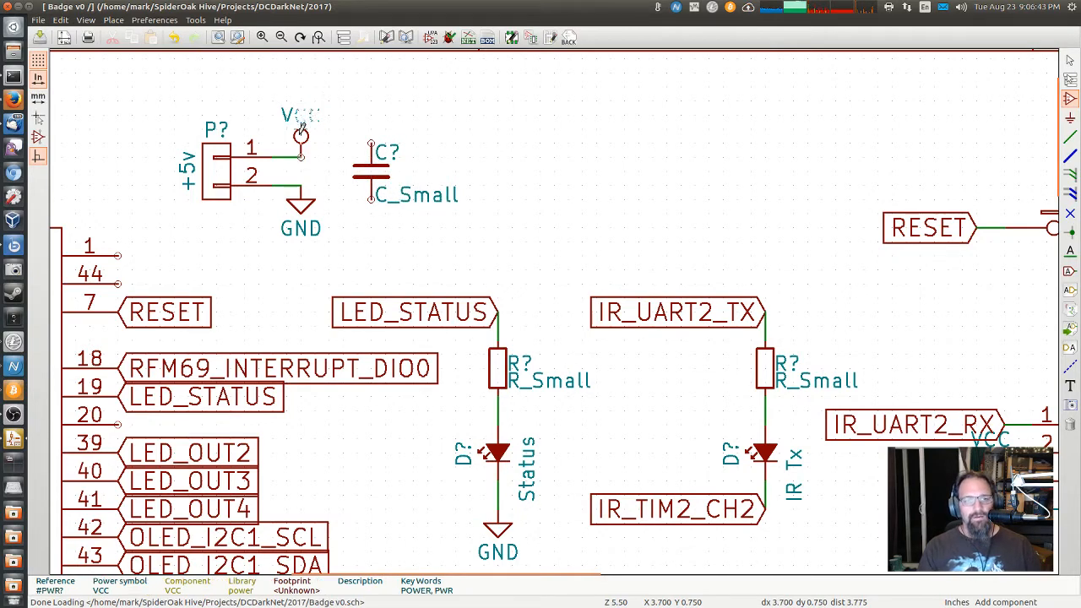
key("m")
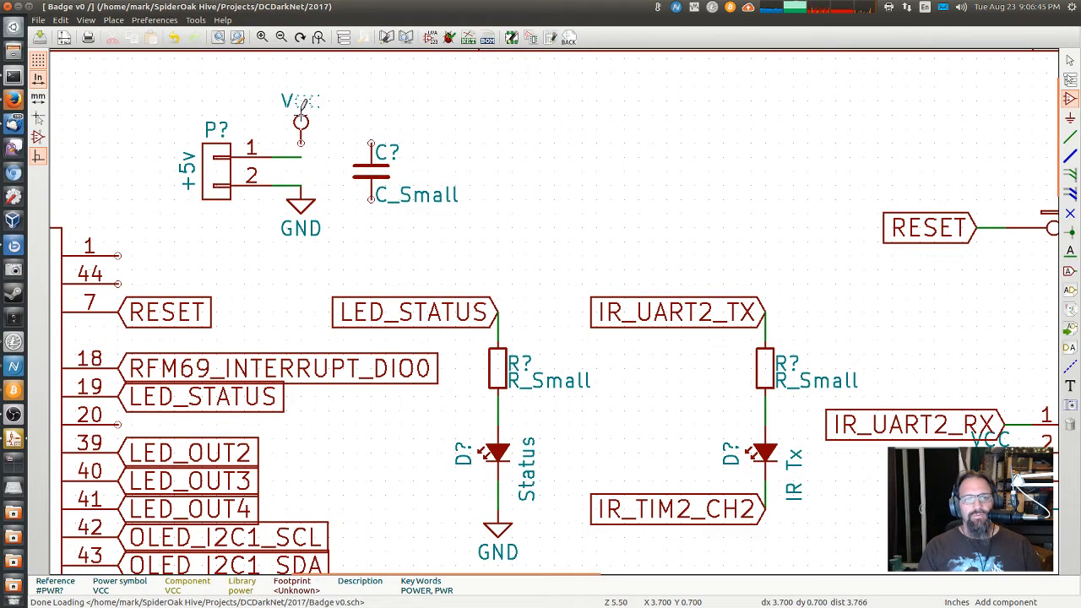
left_click(302, 103)
key("m")
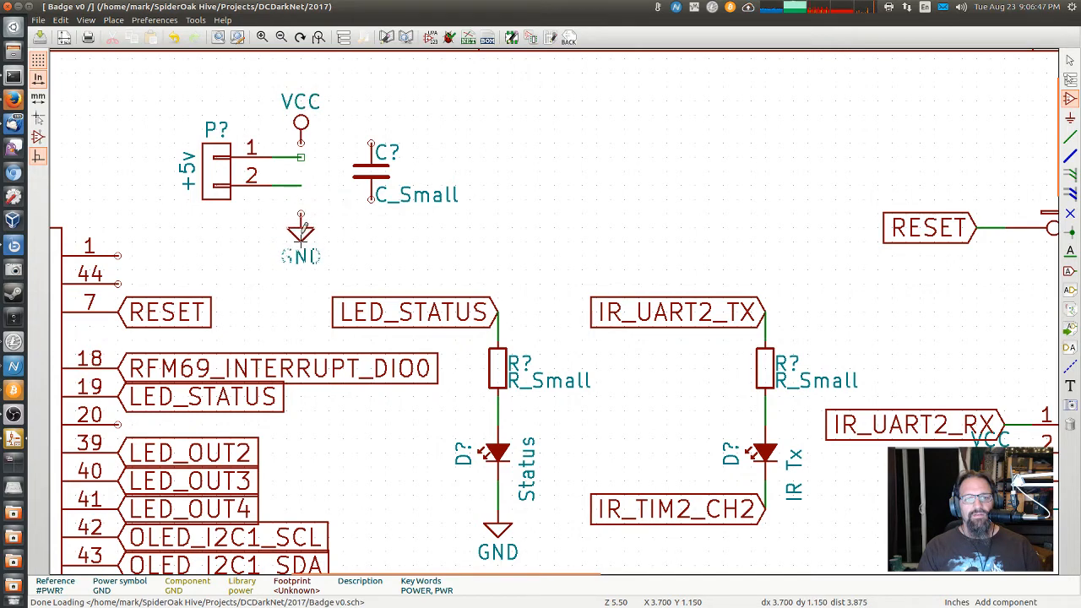
left_click(302, 214)
left_click(372, 173)
key("m")
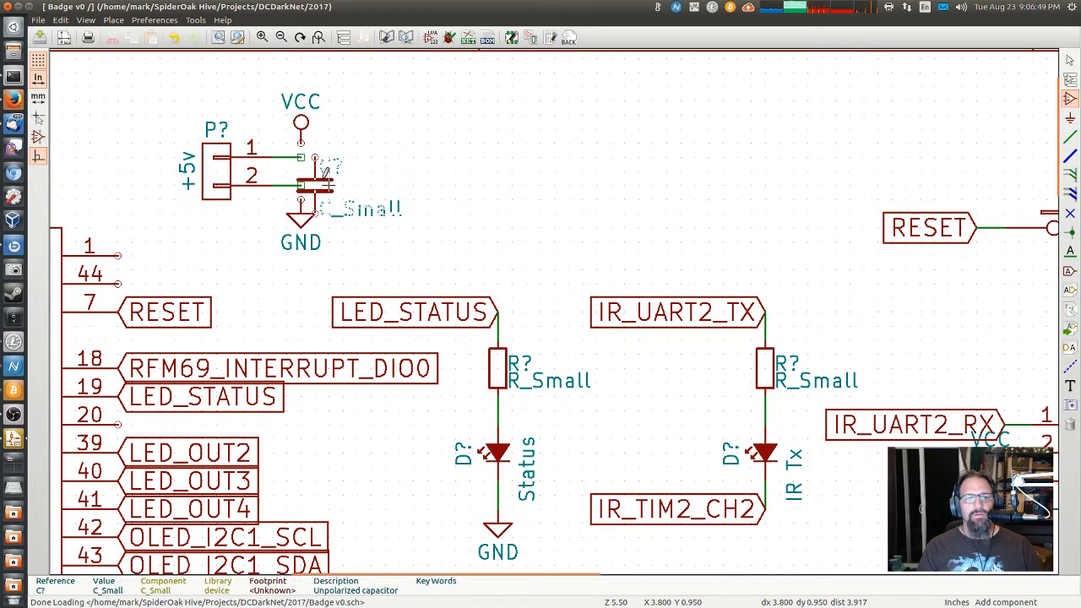
left_click(334, 157)
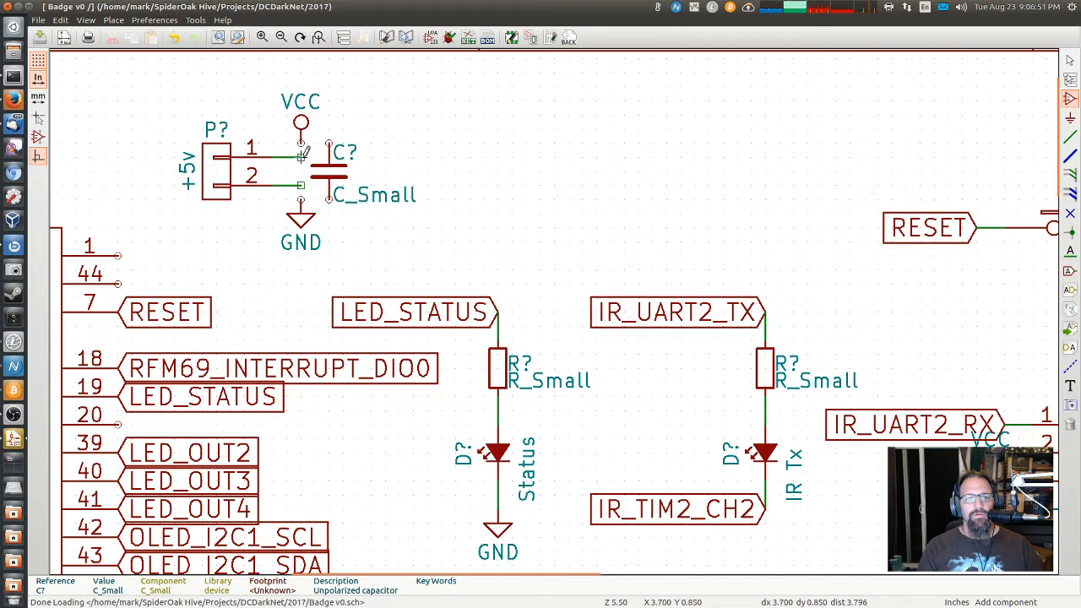
Step: Wire connector pin 1 to VCC and the capacitor's upper end, and pin 2 to GND and its lower end
left_click(1070, 136)
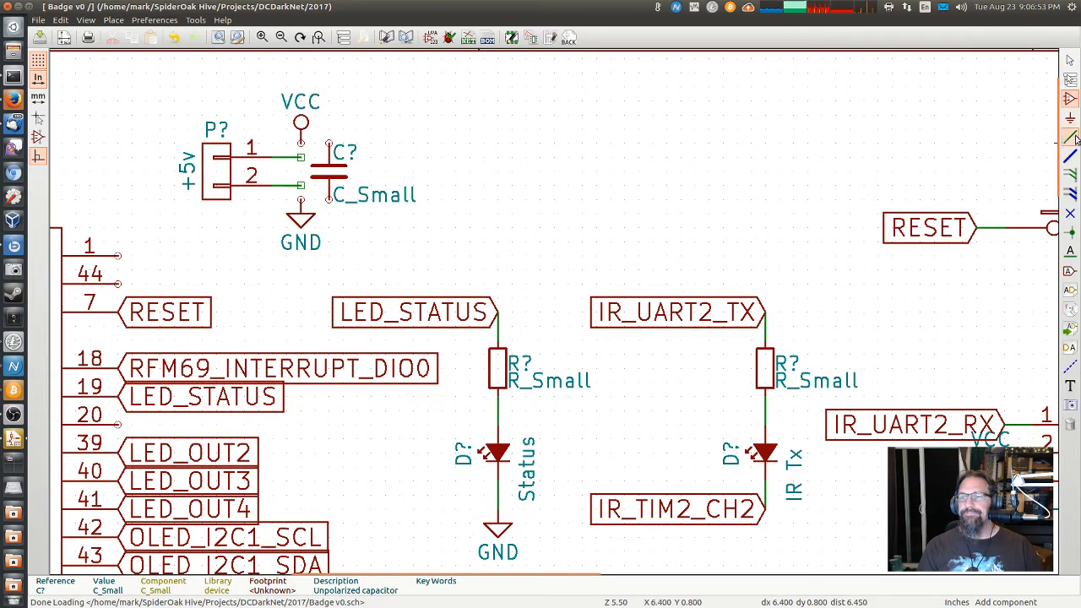
left_click(300, 157)
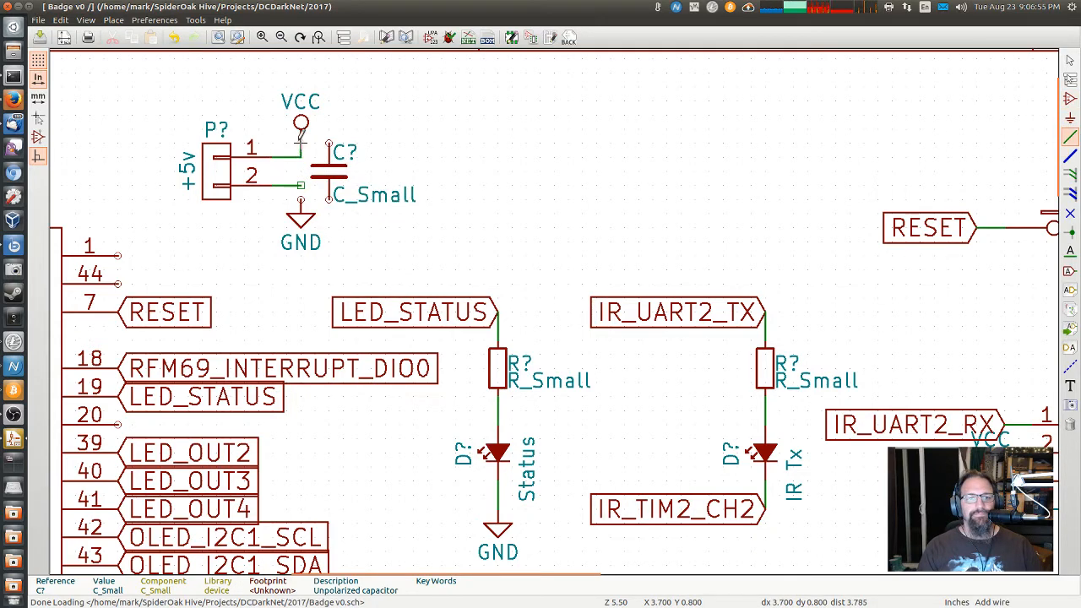
left_click(328, 145)
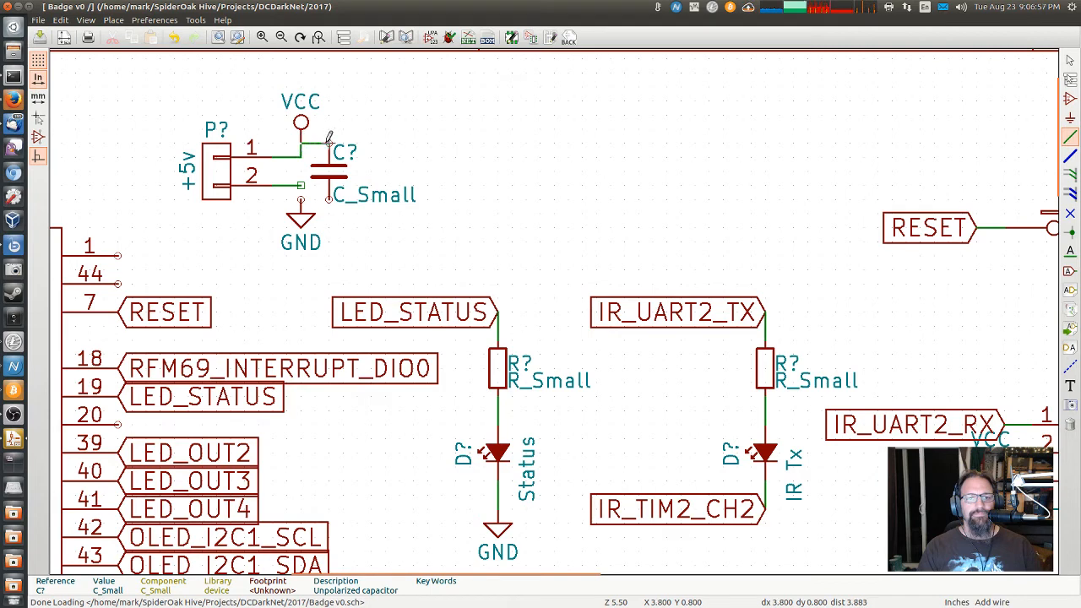
left_click(301, 184)
left_click(329, 200)
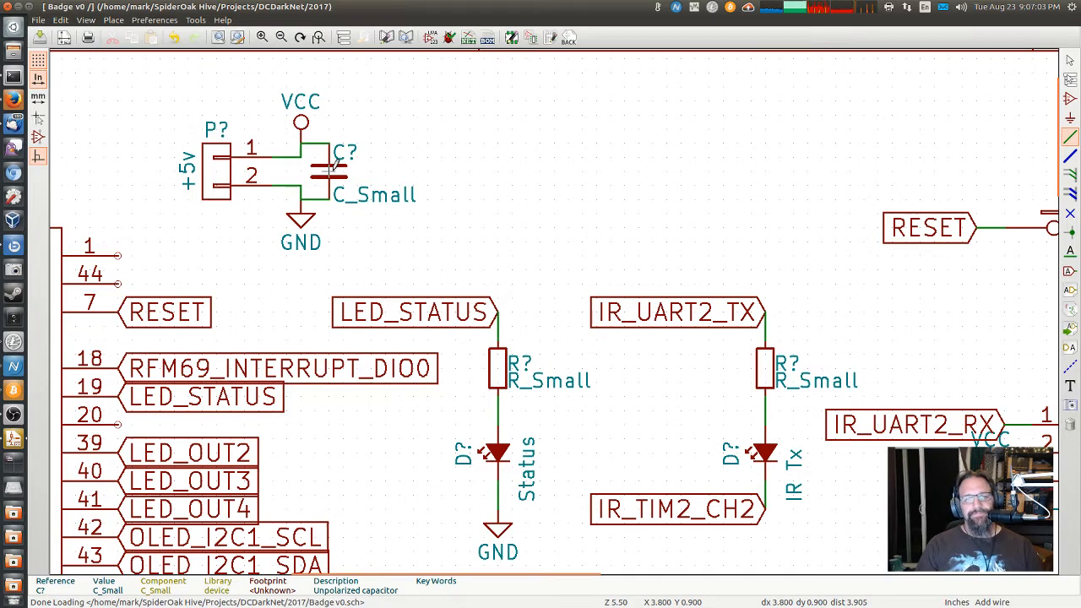
Step: Set the value of the capacitor beside the +5v connector to .1uF
key("v")
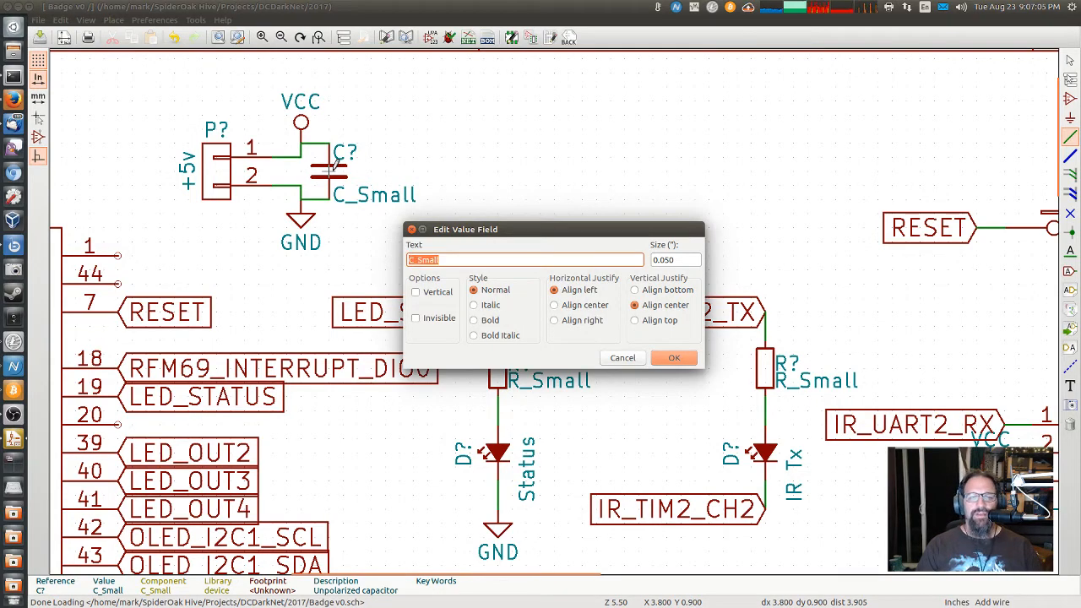
type(".1uF")
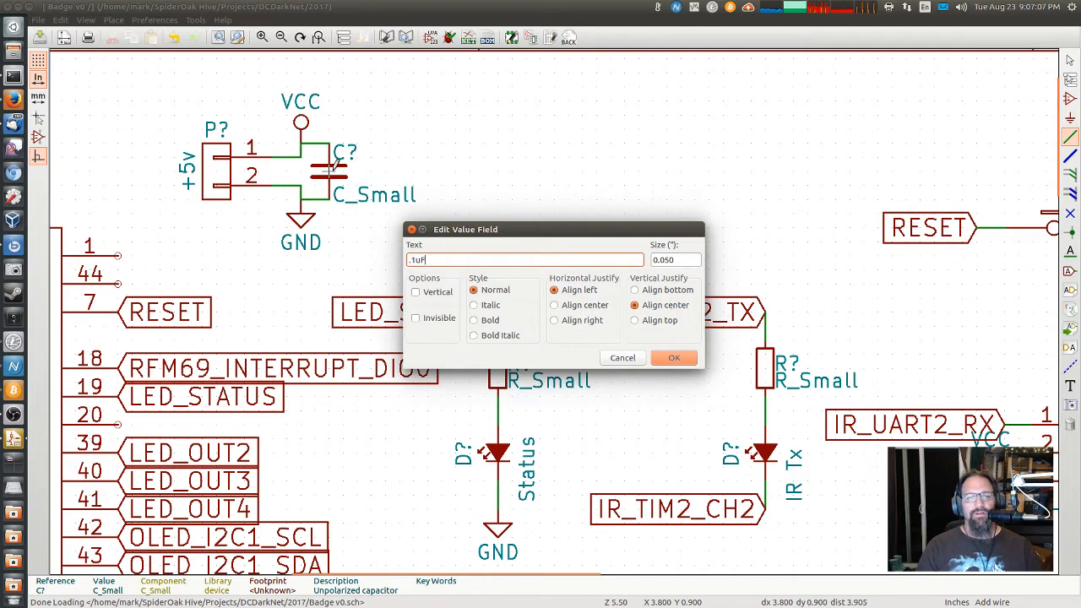
key("Return")
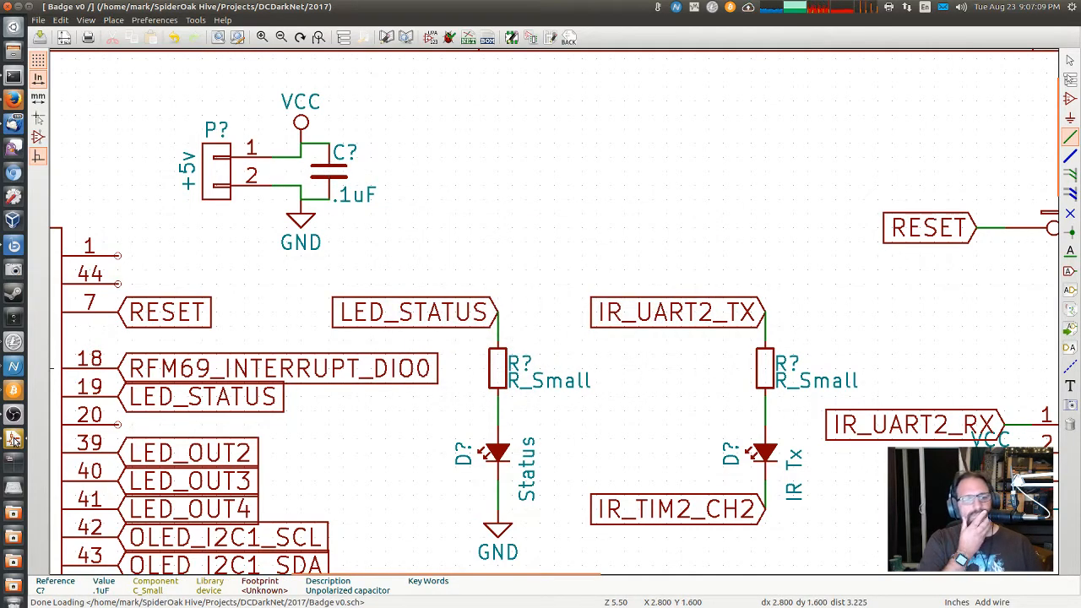
Step: Switch to Firefox and check the VDD decoupling capacitors in the datasheet's Figure 14 power supply scheme
key("ctrl+super+Down")
key("ctrl+super+Up")
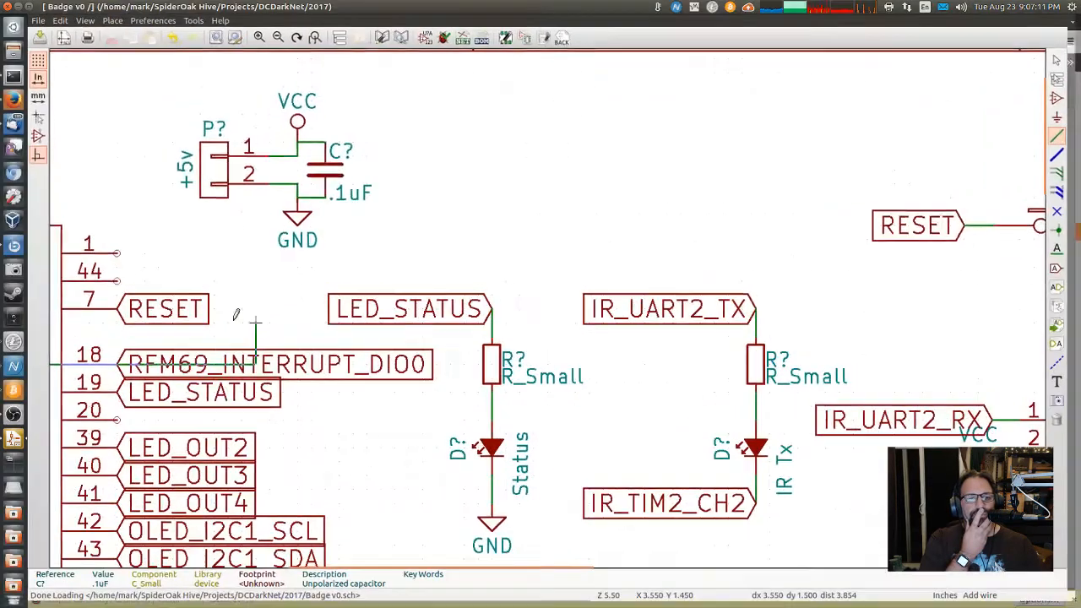
scroll(546, 302, "up", 3)
key("Escape")
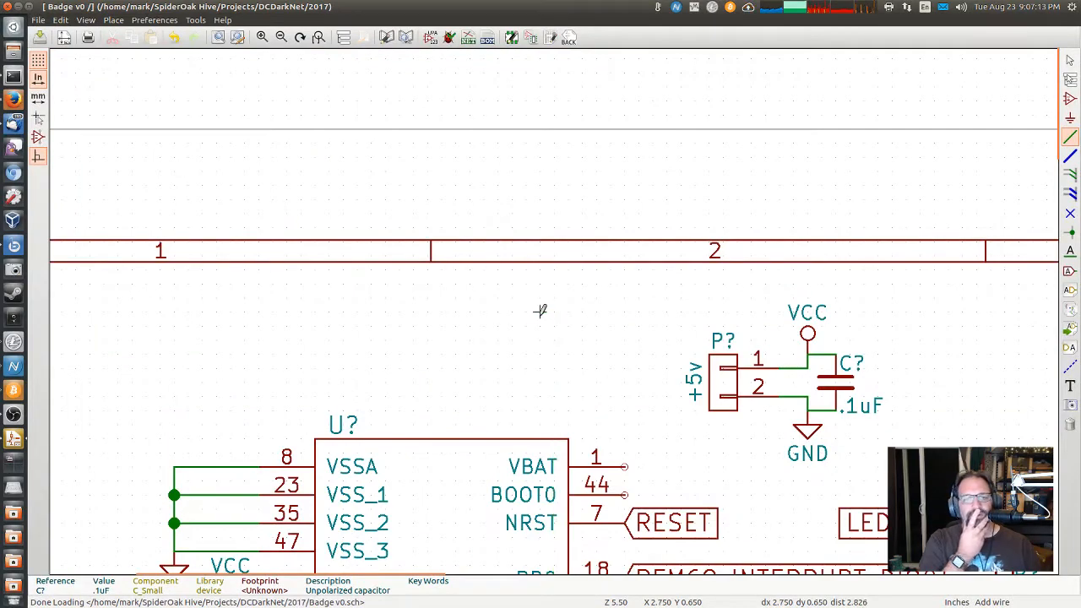
middle_click_drag(579, 350, 126, 282)
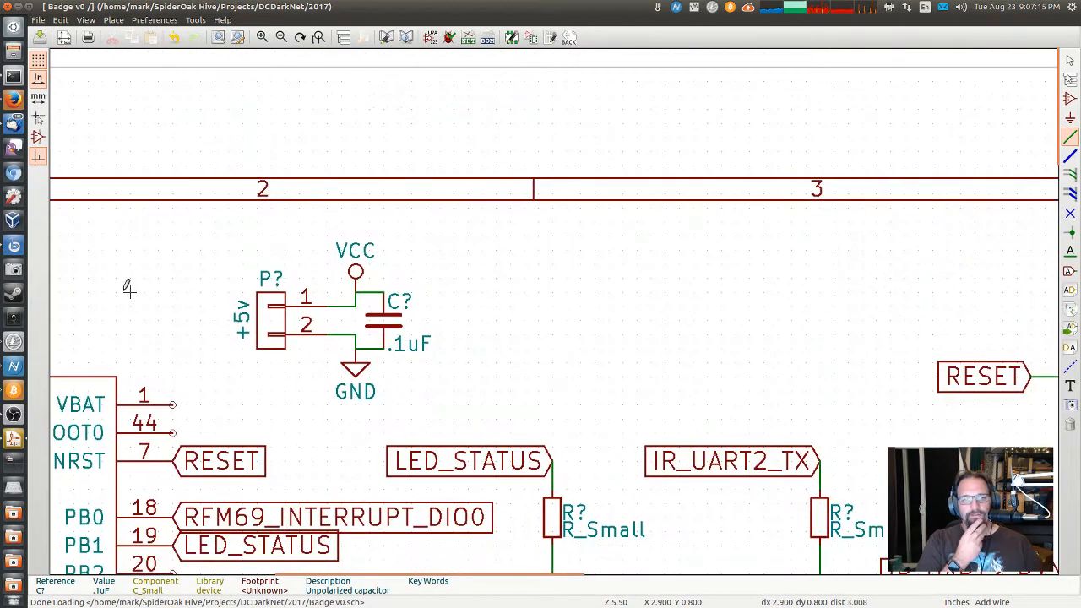
left_click(12, 99)
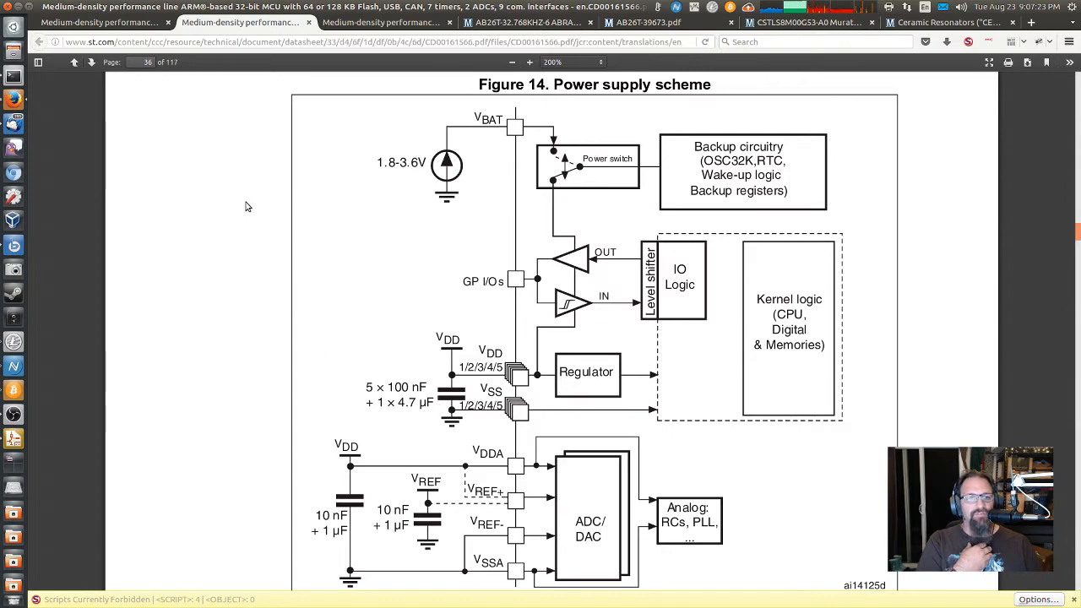
Step: Return to the KiCad schematic, undo the stray junction on the .1uF capacitor, and place four evenly spaced copies in a row to its right
left_click(12, 439)
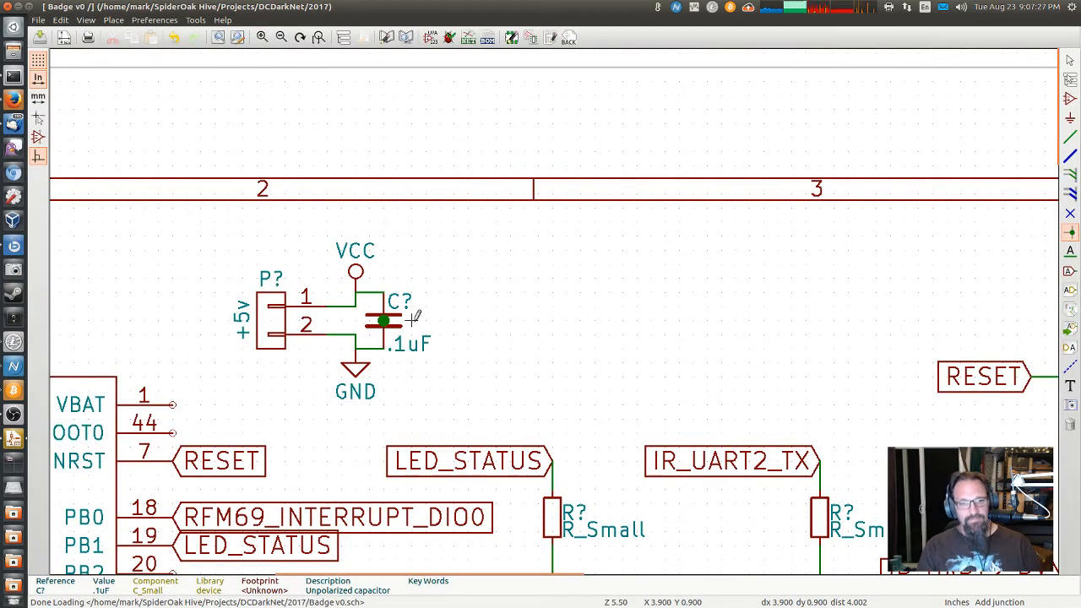
key("Escape")
key("ctrl+z")
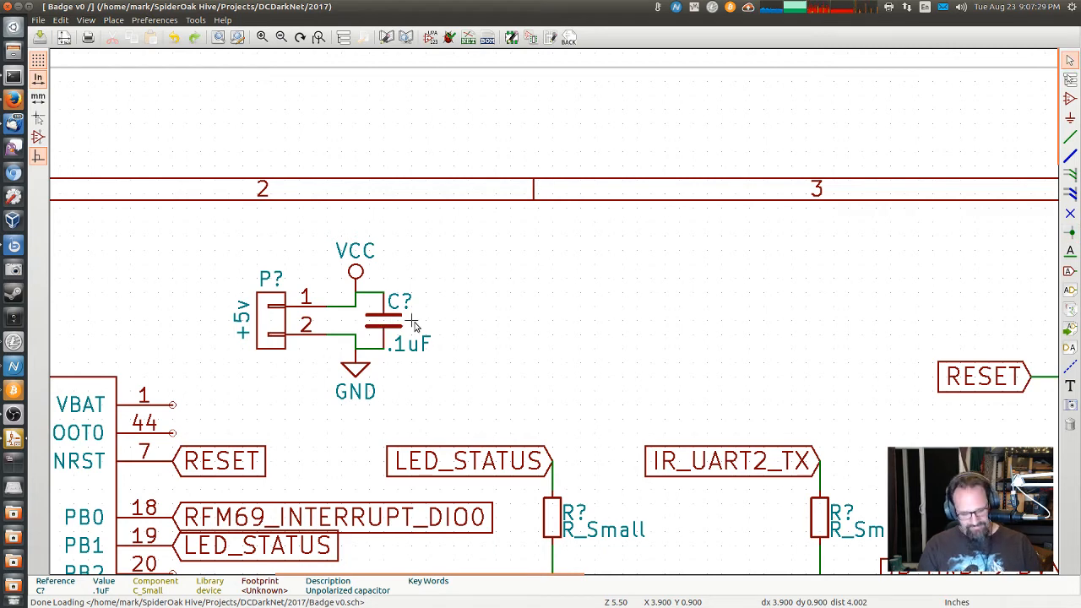
key("c")
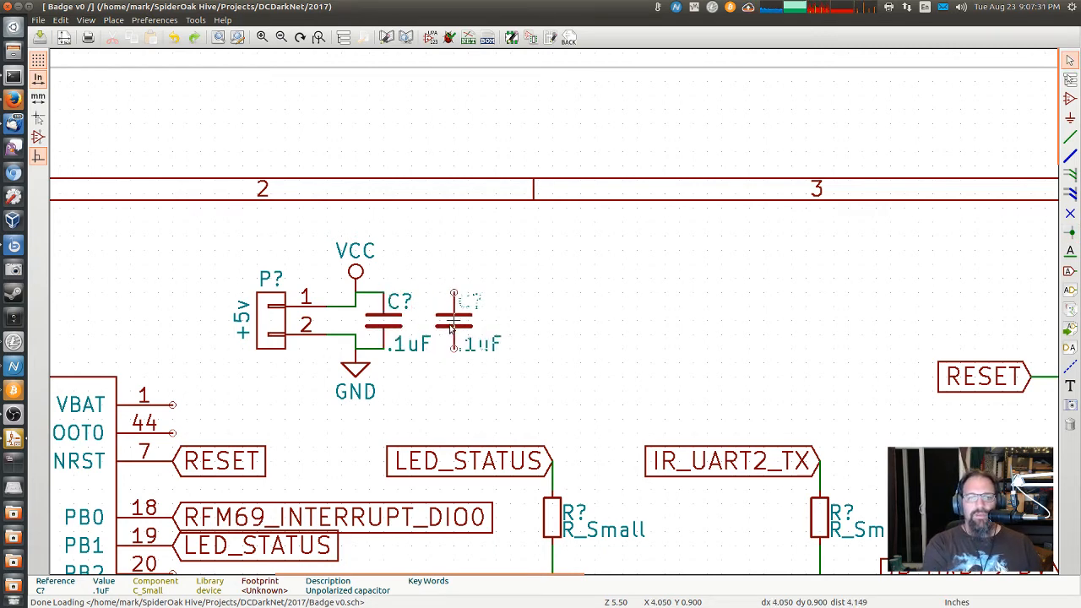
left_click(456, 330)
key("c")
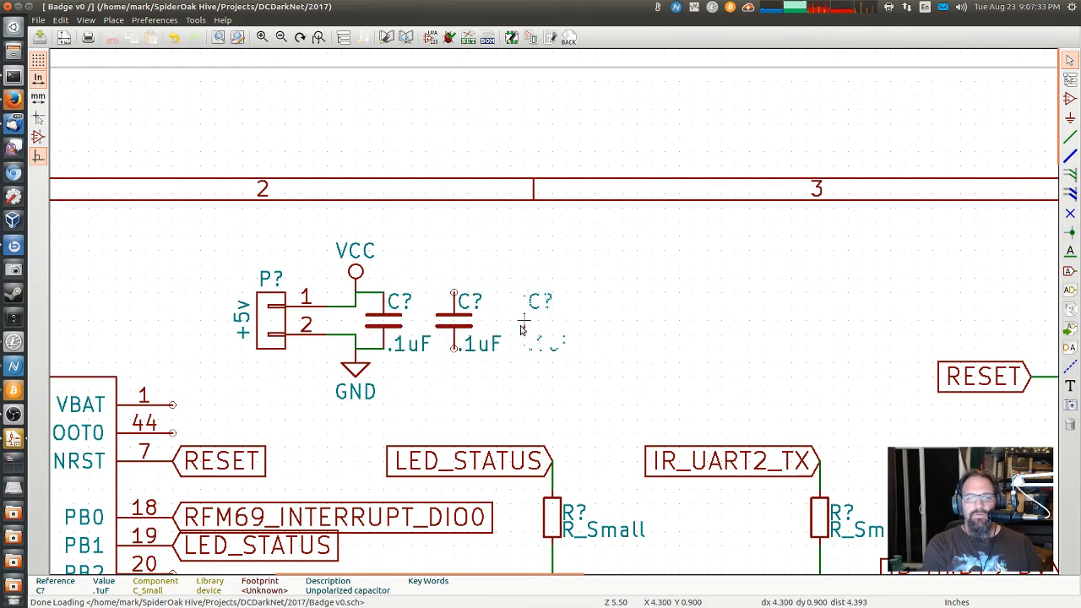
left_click(523, 327)
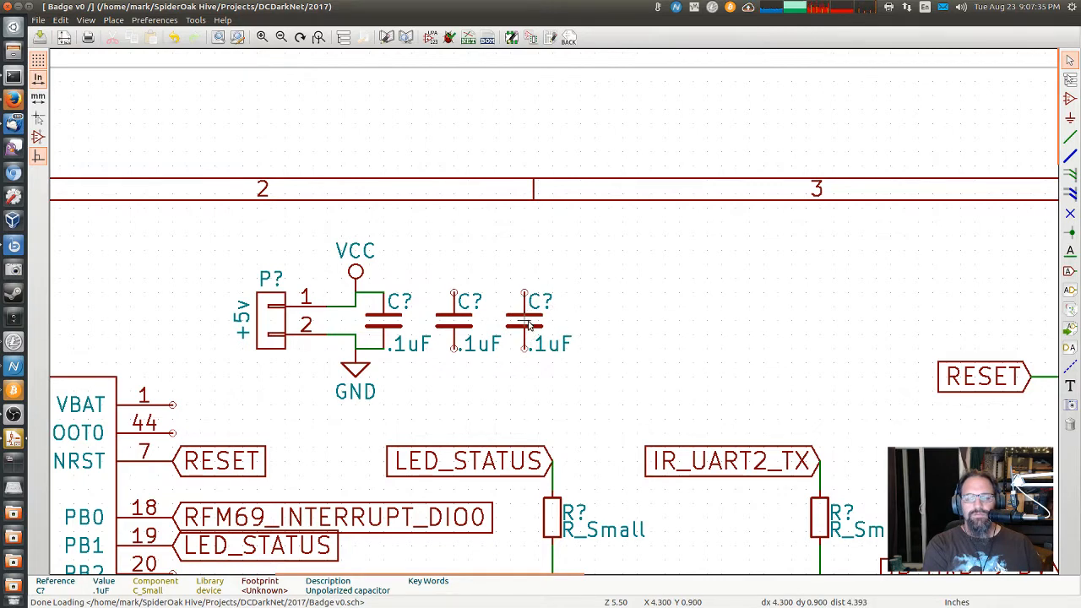
key("c")
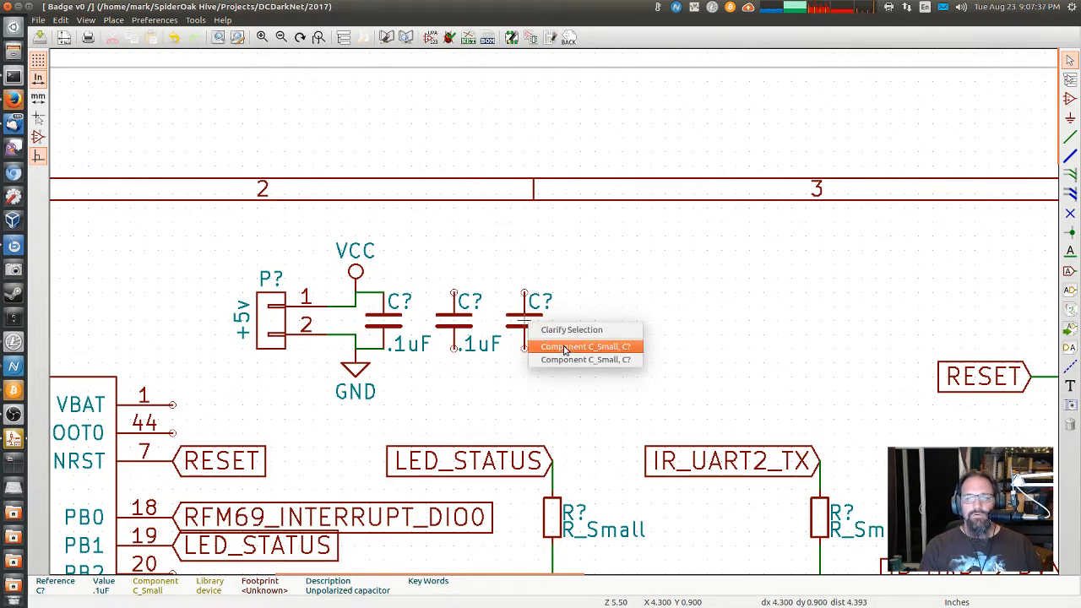
left_click(566, 345)
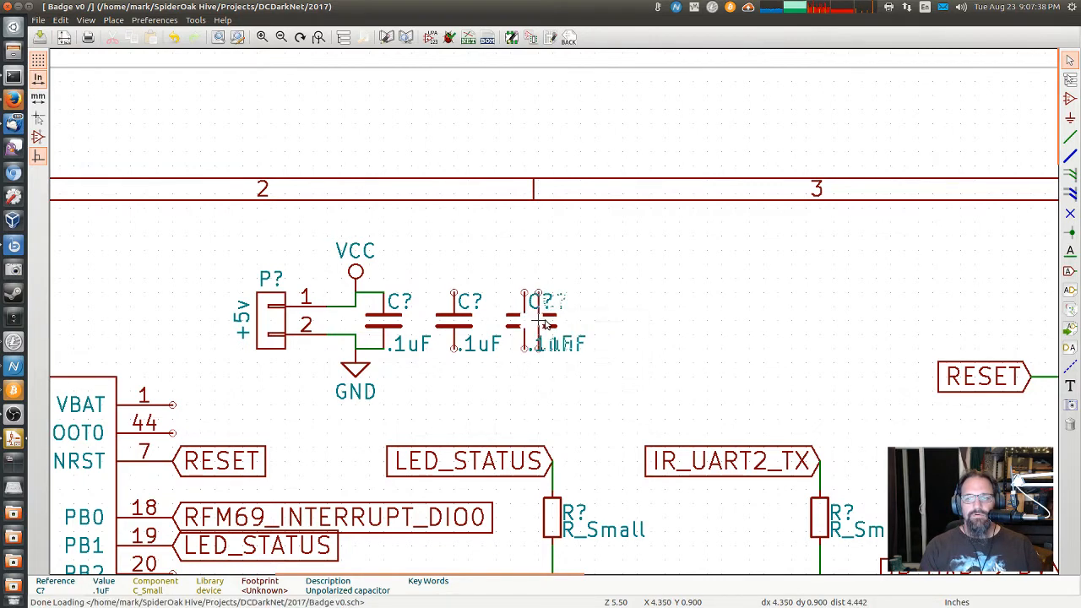
left_click(596, 323)
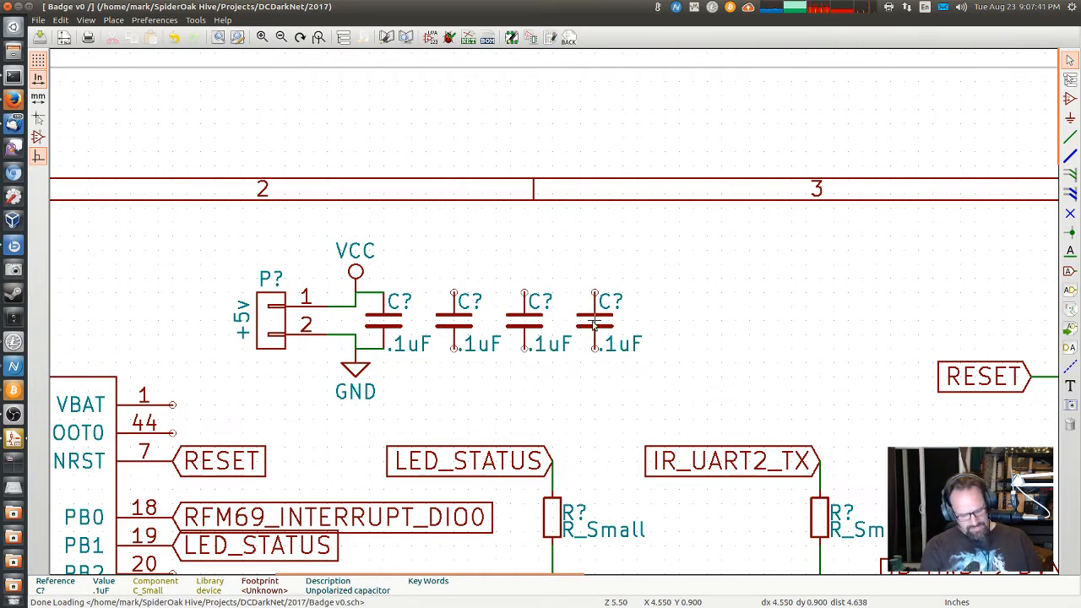
key("c")
left_click(666, 324)
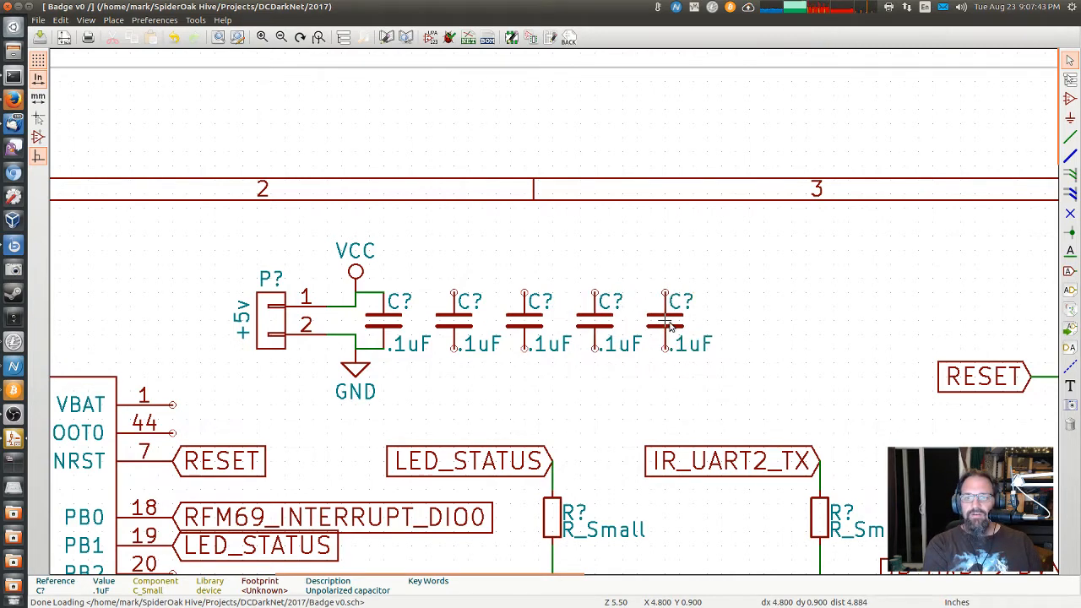
Step: Set the value of the rightmost capacitor in the row to 4.7uF
key("v")
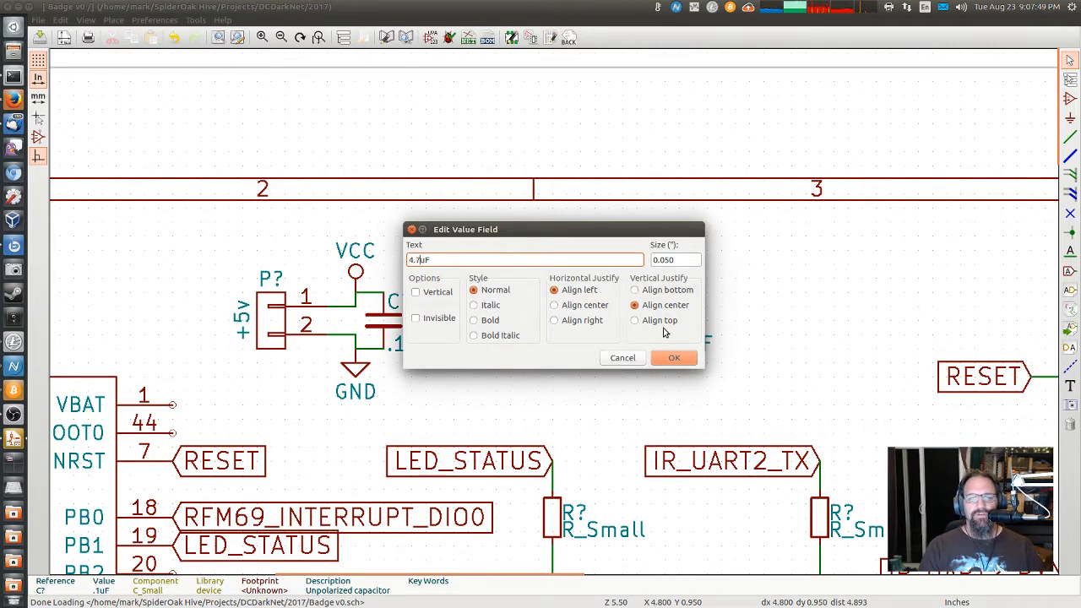
type("4.7")
key("Return")
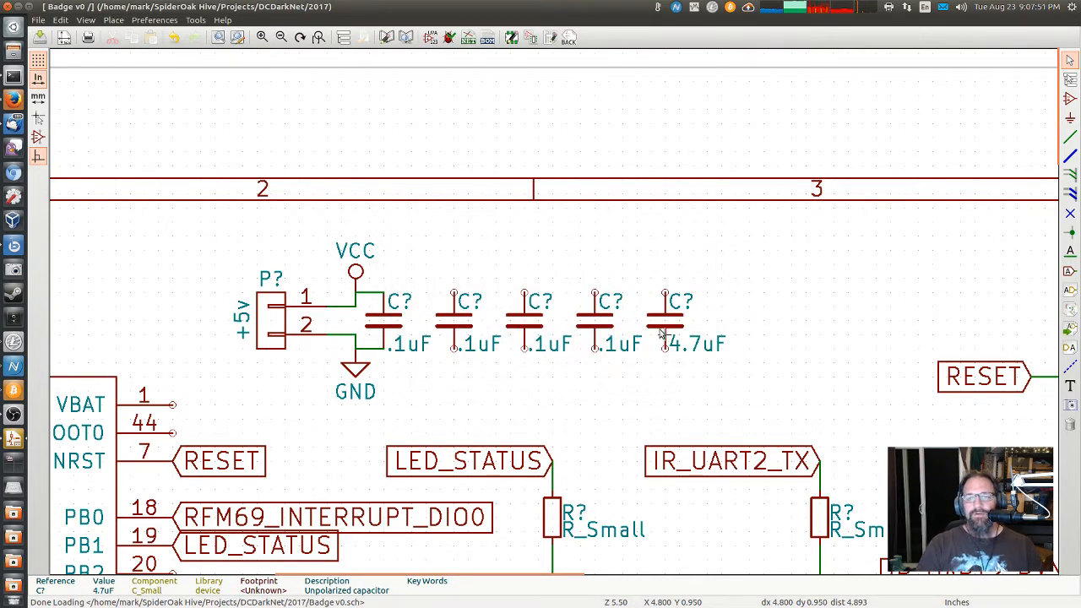
Step: Wire the upper ends of all five capacitors together along the VCC line
left_click(1069, 138)
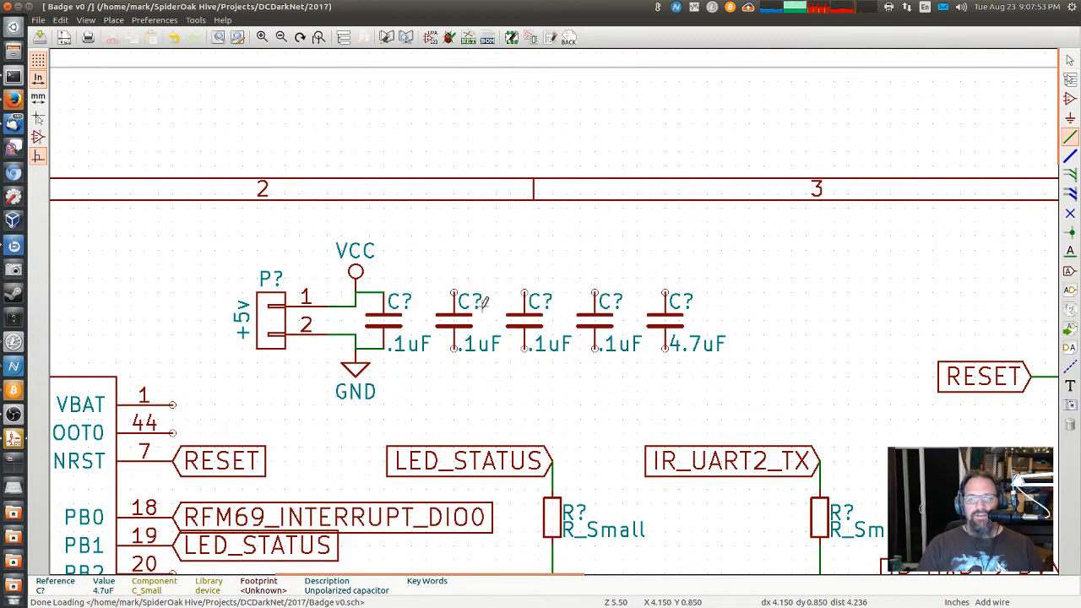
left_click(384, 291)
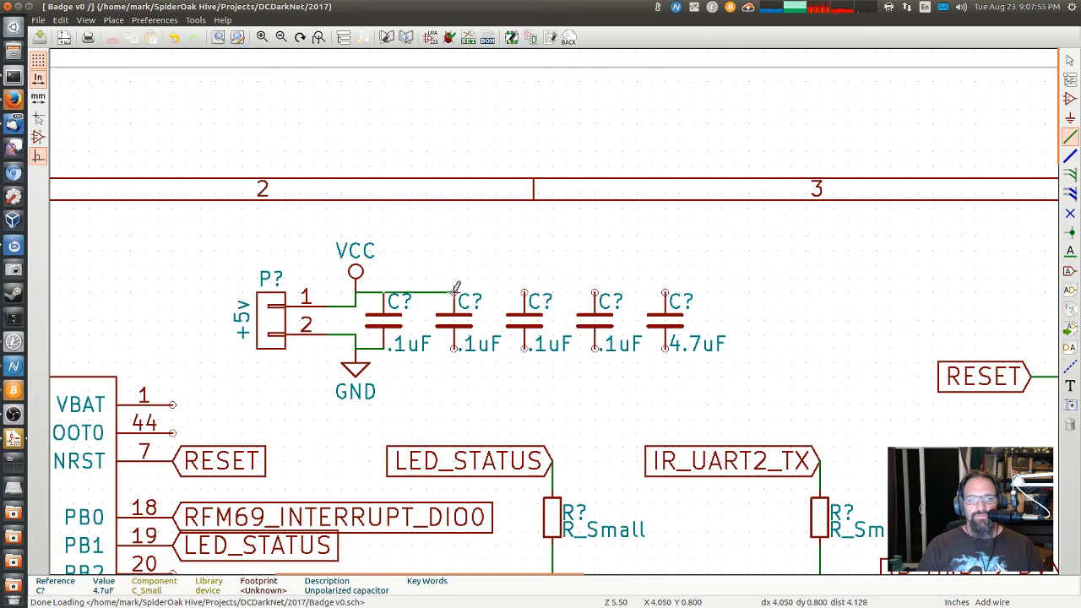
left_click(455, 291)
left_click(455, 291)
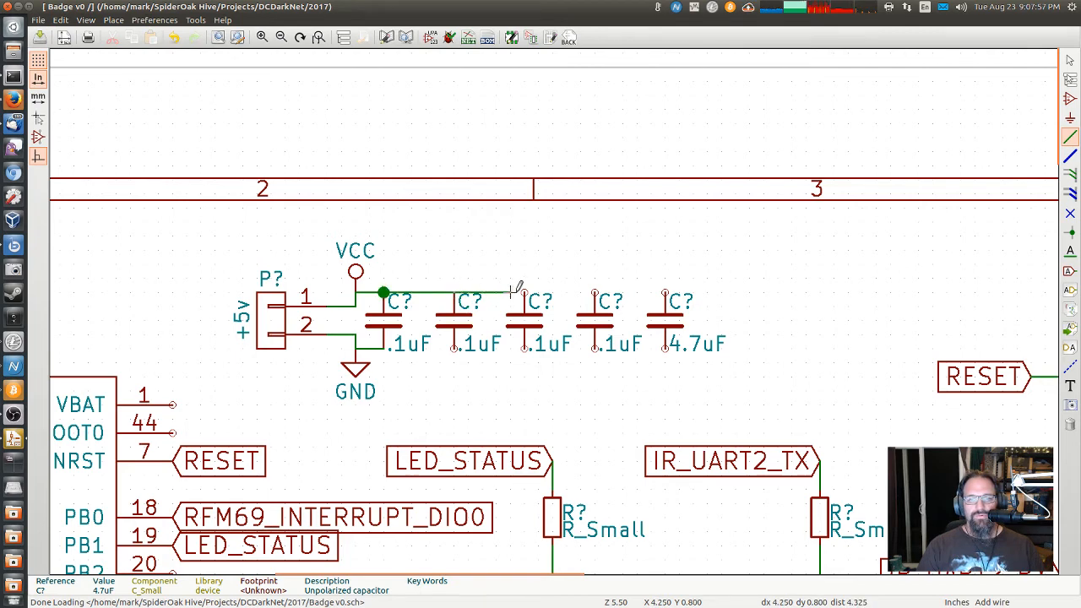
left_click(524, 291)
left_click(666, 291)
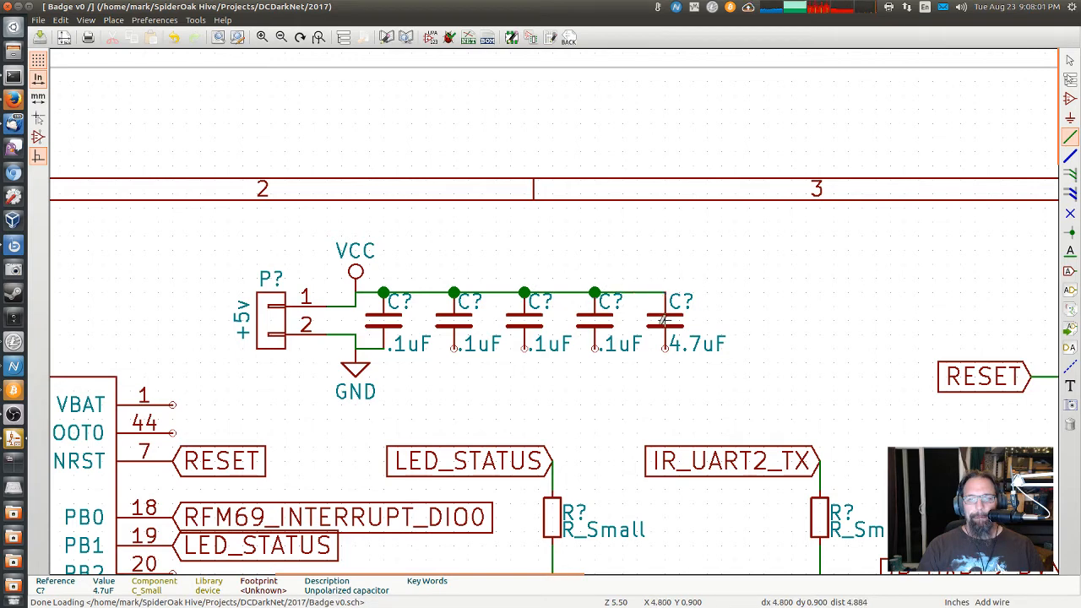
Step: Wire the lower ends of all five capacitors together along the GND line
left_click(666, 347)
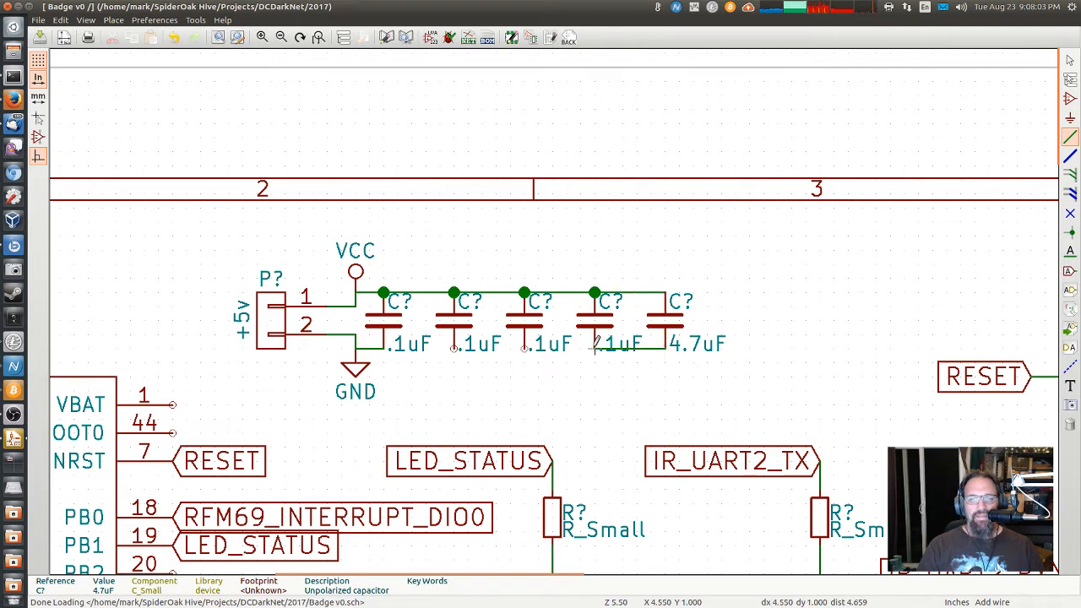
left_click(526, 346)
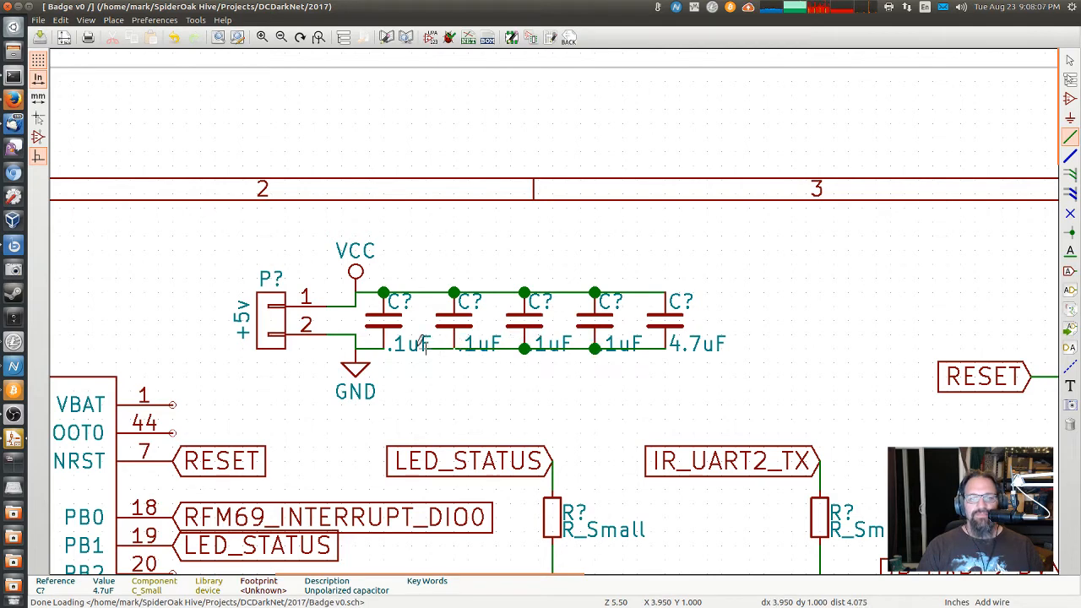
left_click(384, 346)
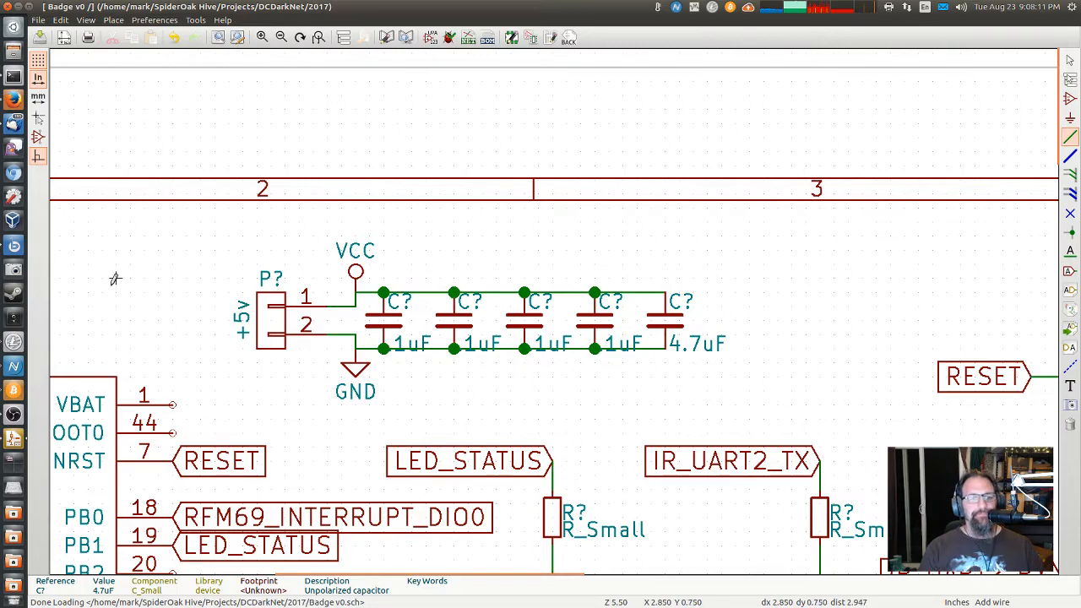
Step: Switch to Firefox and review the VDDA capacitor values in the datasheet's power supply scheme
left_click(13, 439)
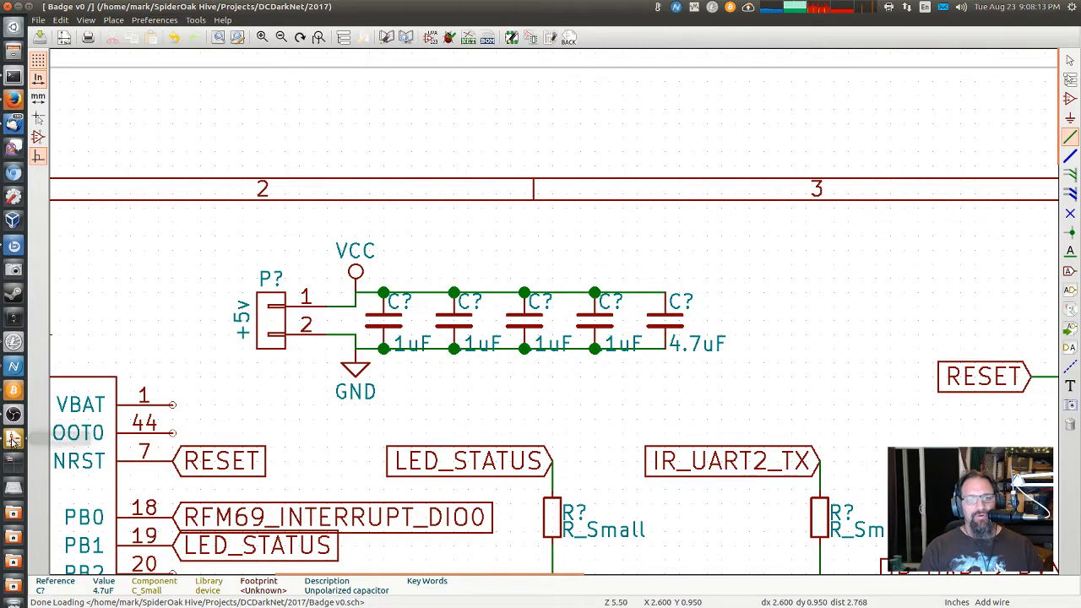
left_click(55, 121)
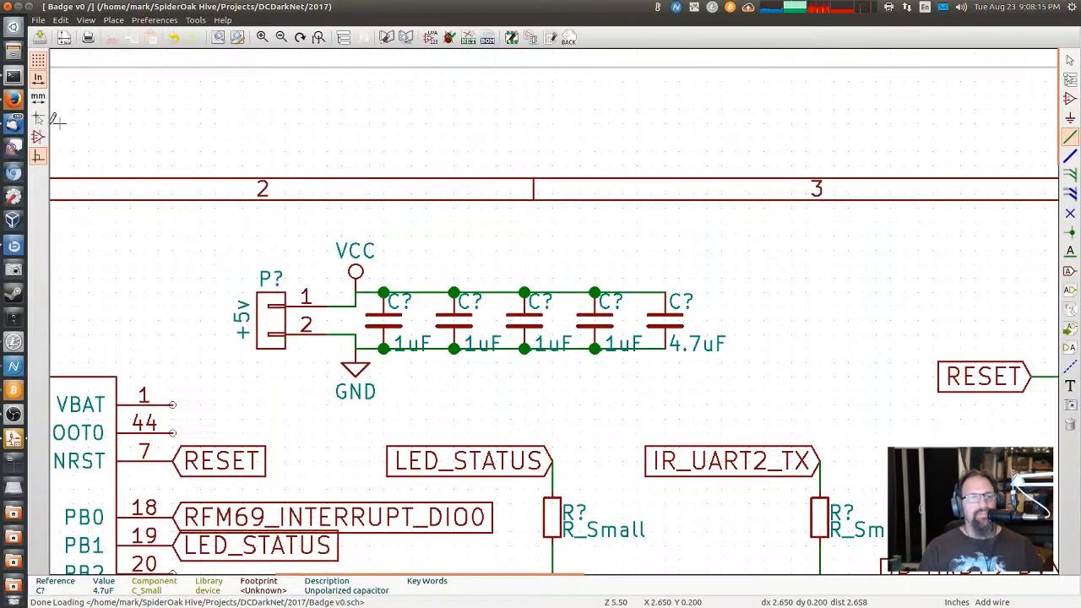
left_click(12, 100)
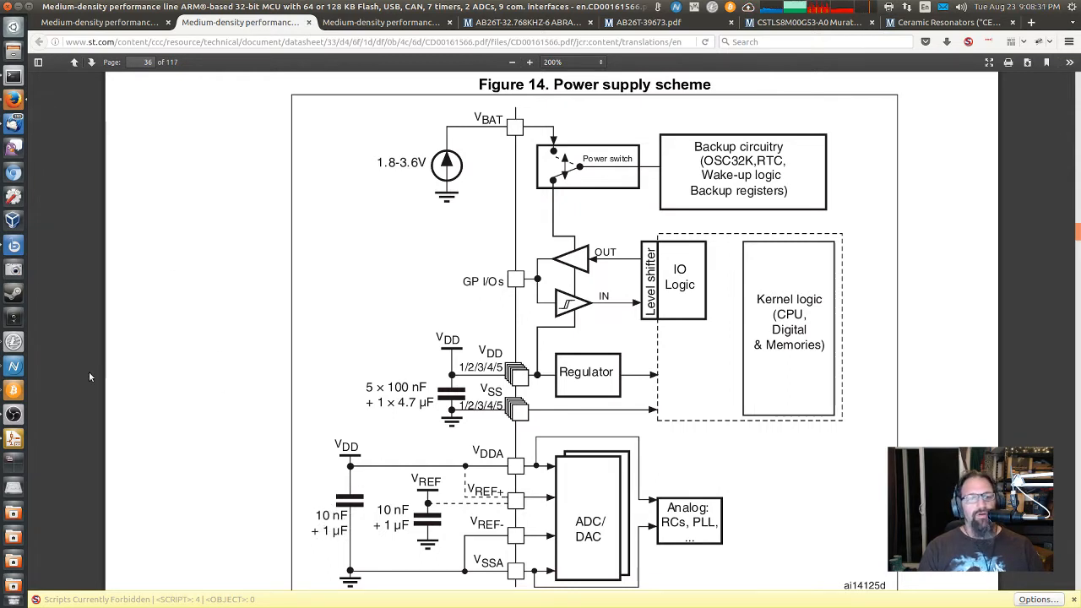
Step: Return to the KiCad schematic and set the fourth capacitor in the row to .01uF
left_click(12, 439)
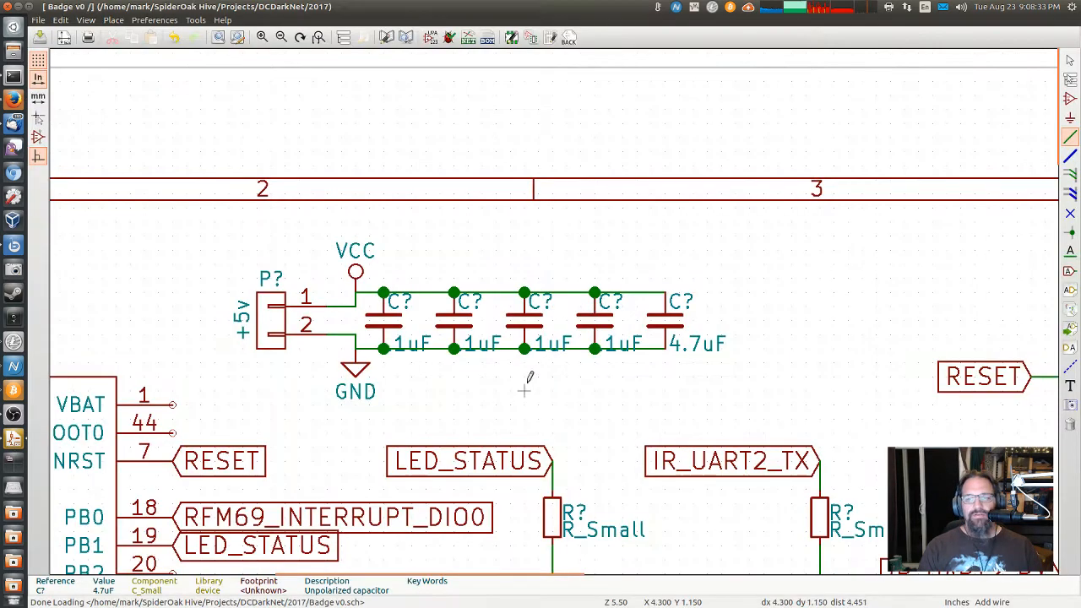
key("v")
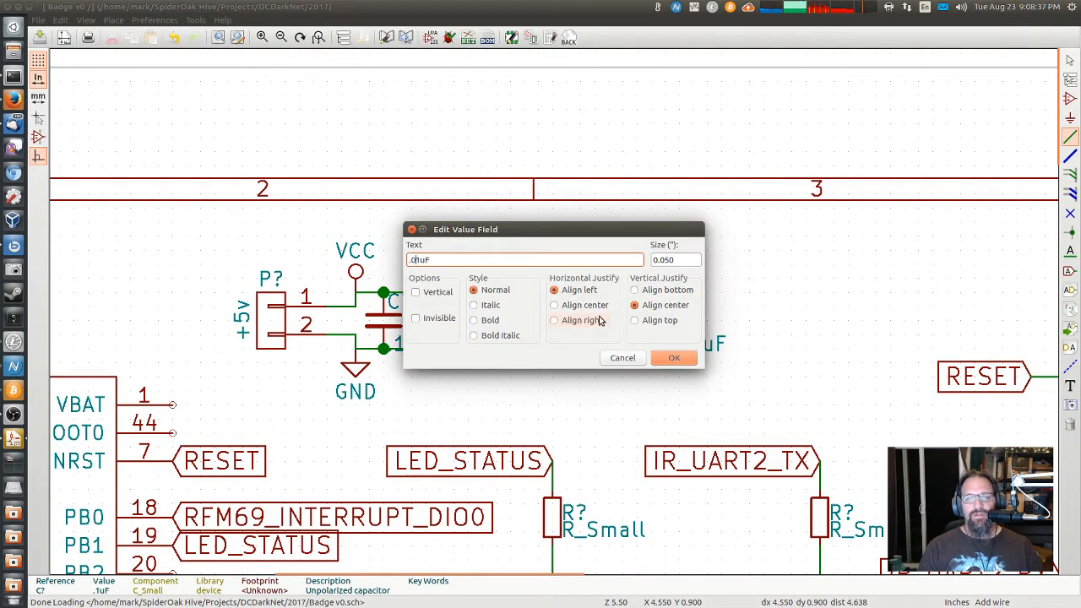
key("Return")
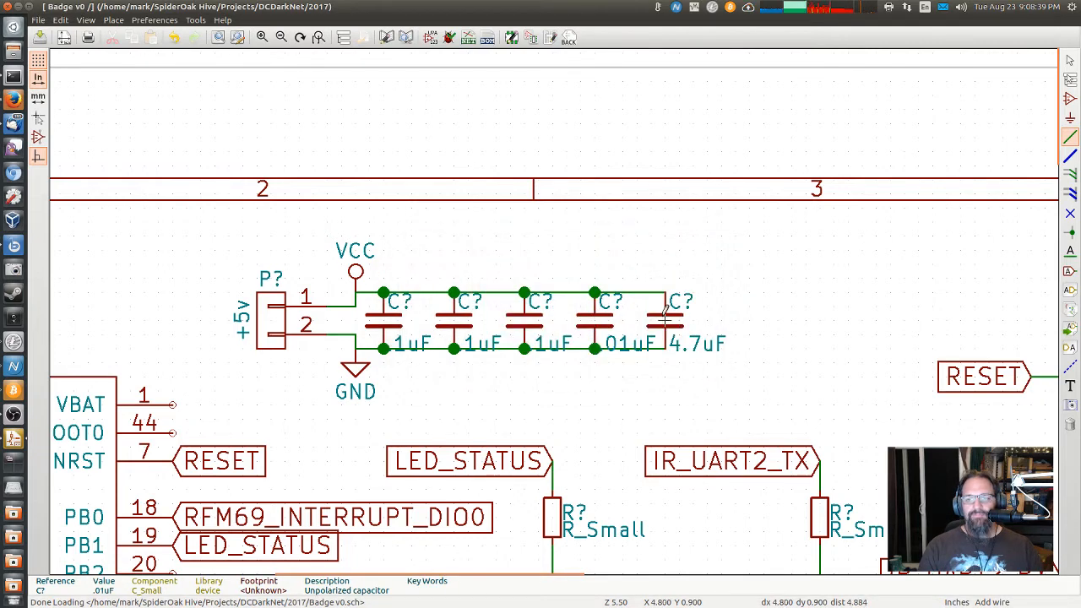
Step: Copy the 4.7uF capacitor to the right end of the row and set the copy's value to 1uF
key("c")
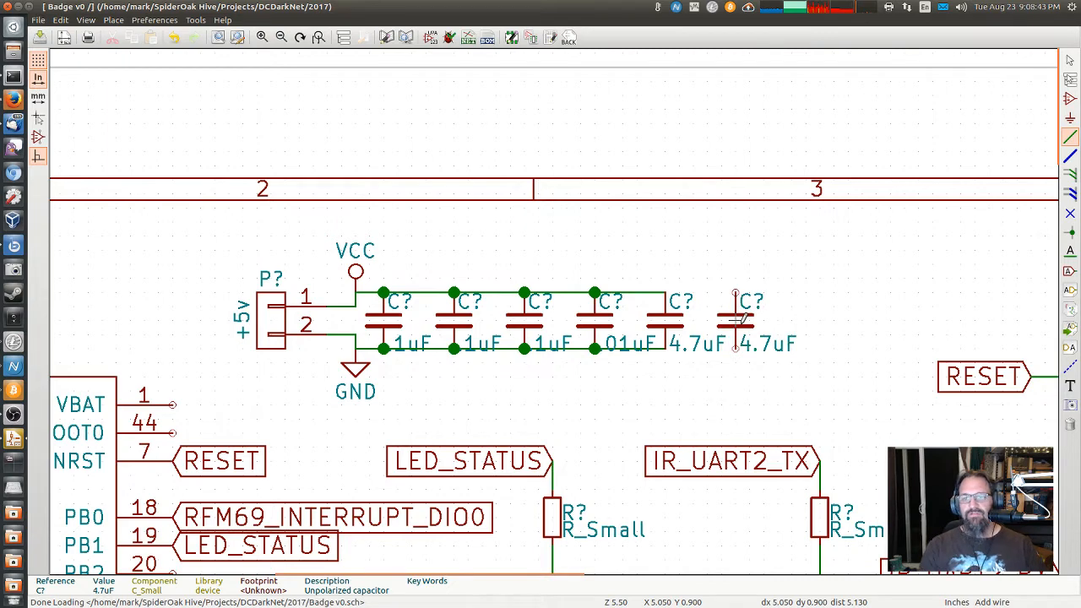
key("v")
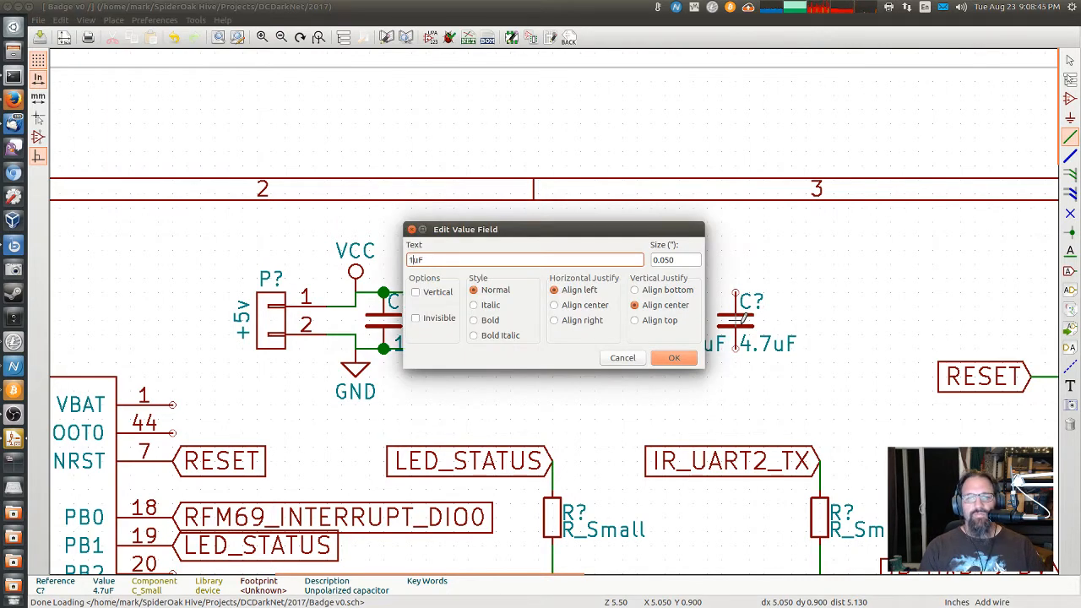
type("1")
key("Return")
left_click(740, 319)
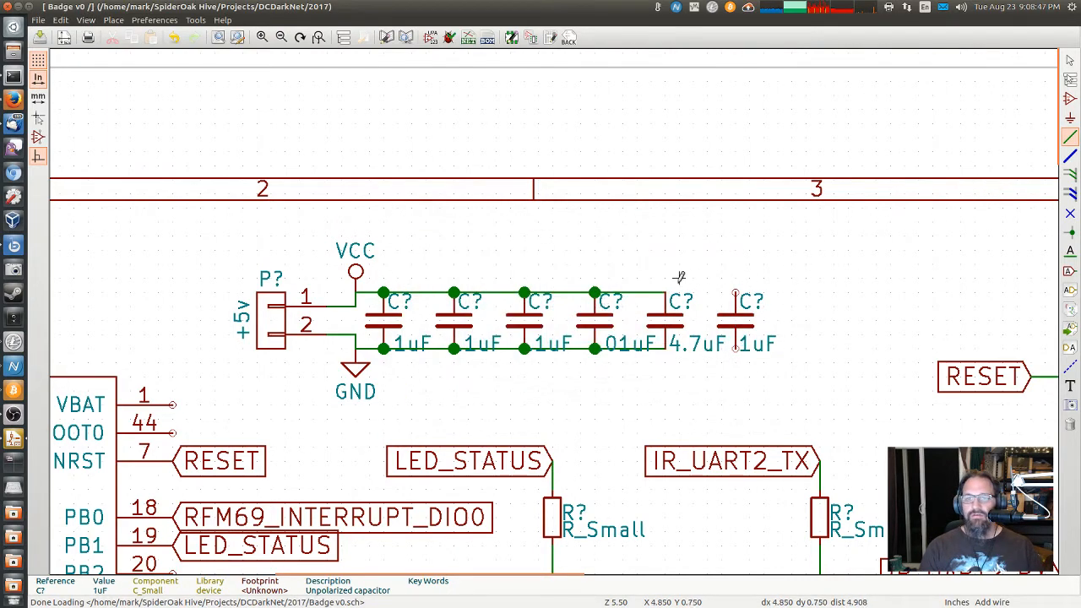
Step: Wire the 1uF capacitor in parallel with the row, its upper end to the VCC line and its lower end to the GND line
left_click(666, 292)
left_click(736, 293)
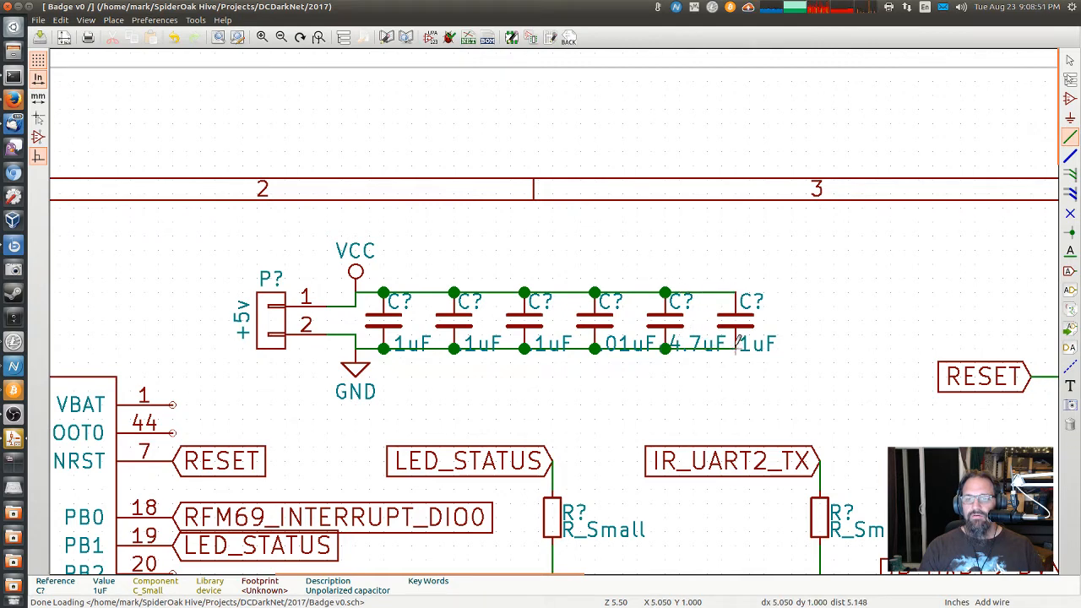
Step: Swap the 4.7uF and .01uF capacitors so 4.7uF is fourth and .01uF is fifth in the decoupling row
key("m")
left_click(594, 390)
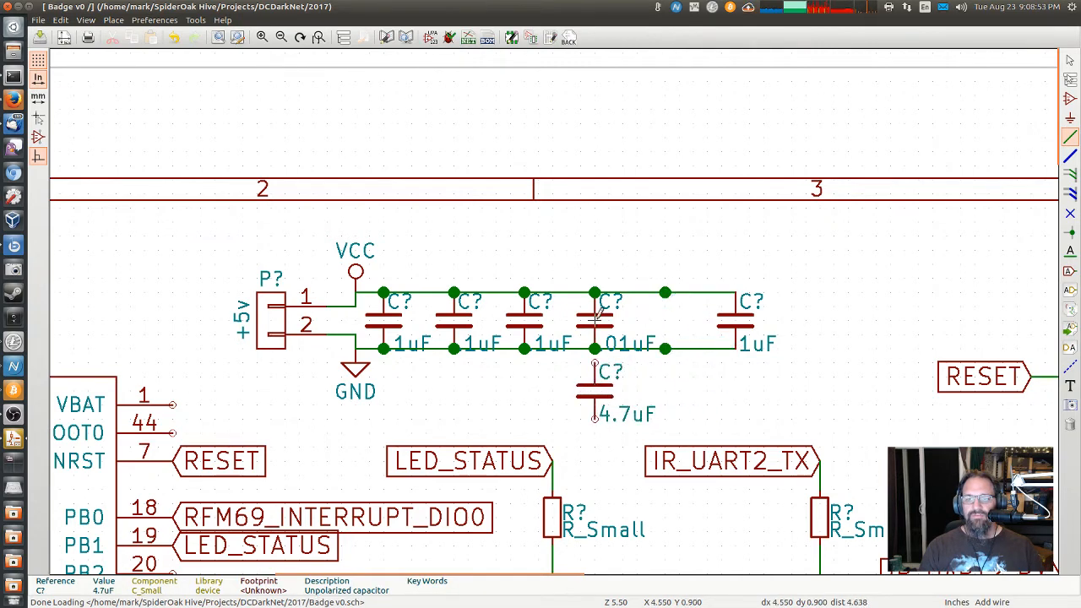
key("m")
left_click(665, 319)
key("m")
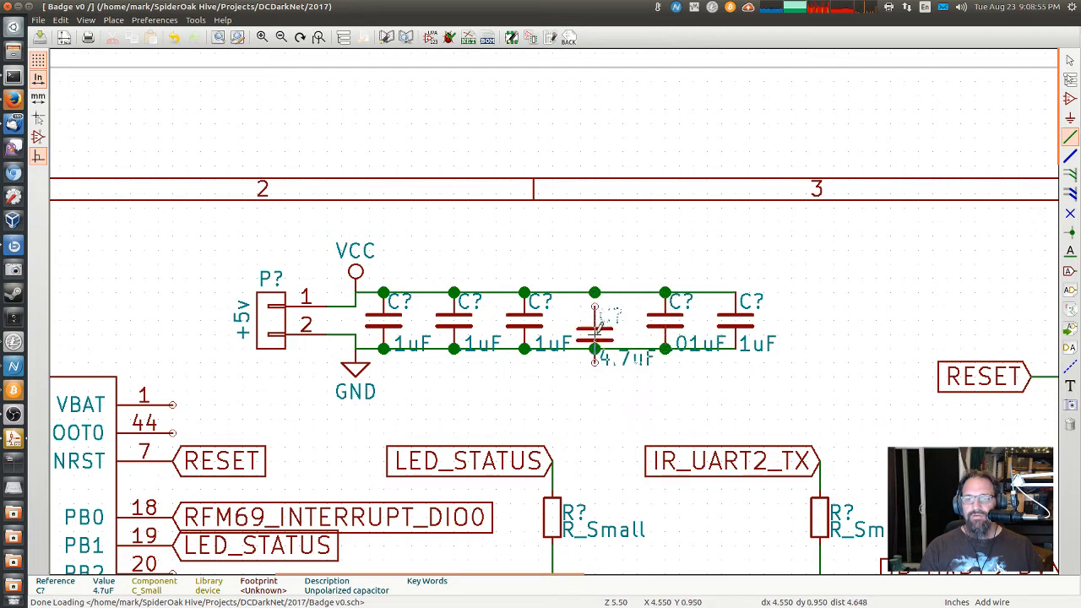
left_click(595, 319)
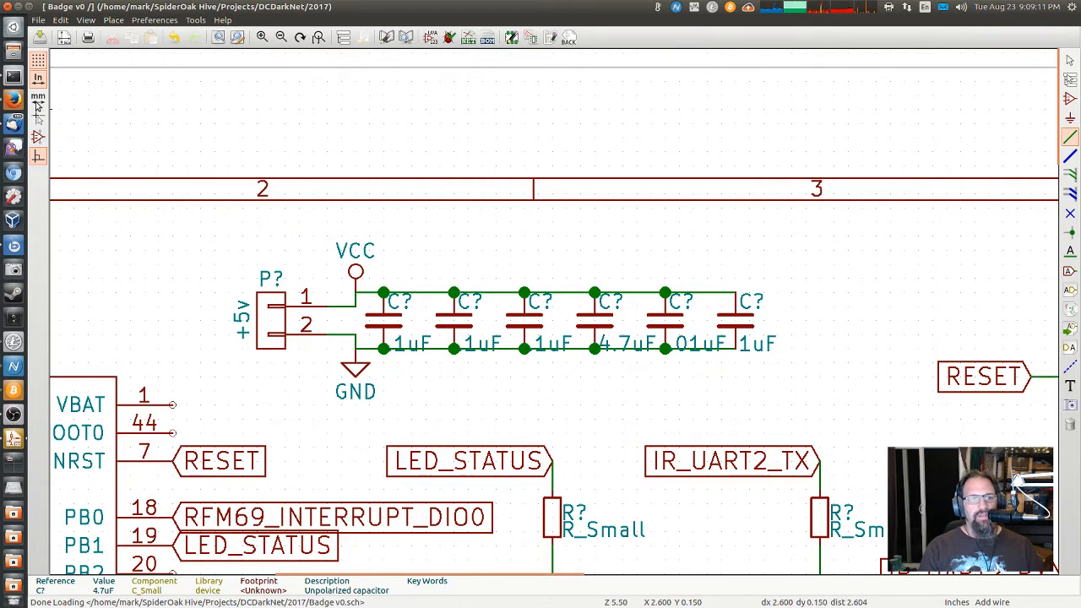
Step: Check the VBAT supply in the datasheet's power supply scheme in Firefox, and return to the KiCad schematic to start a global label at the VBAT pin
key("alt+Tab")
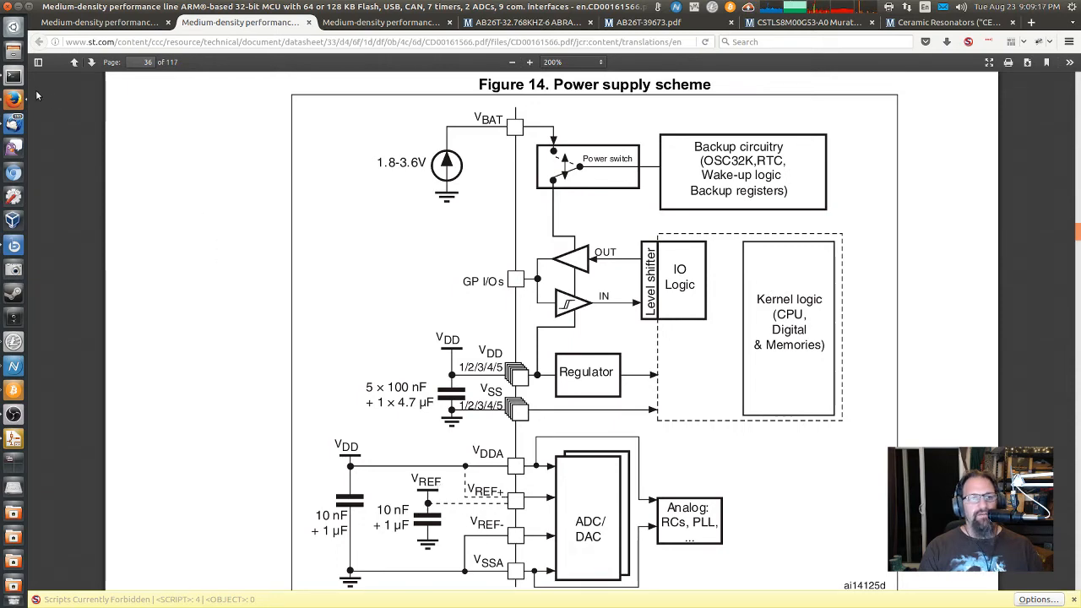
left_click(13, 438)
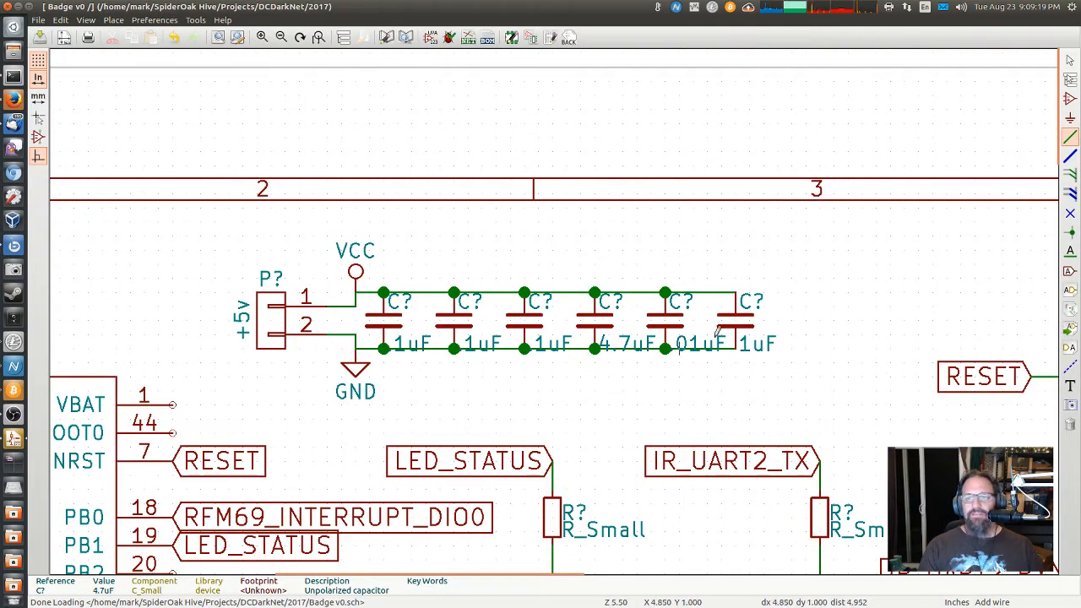
left_click(319, 38)
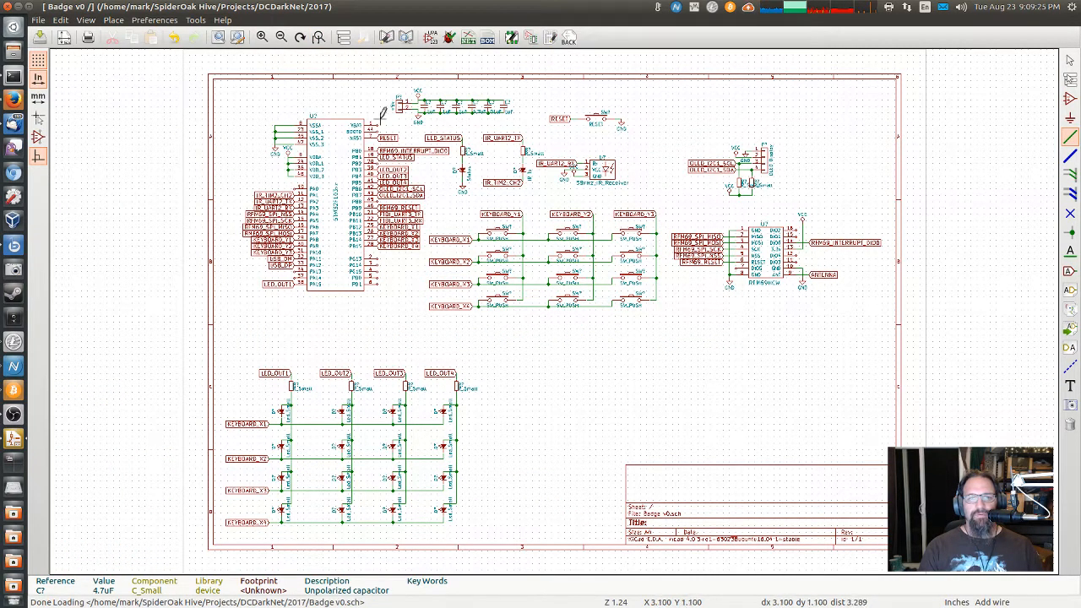
scroll(377, 123, "up", 5)
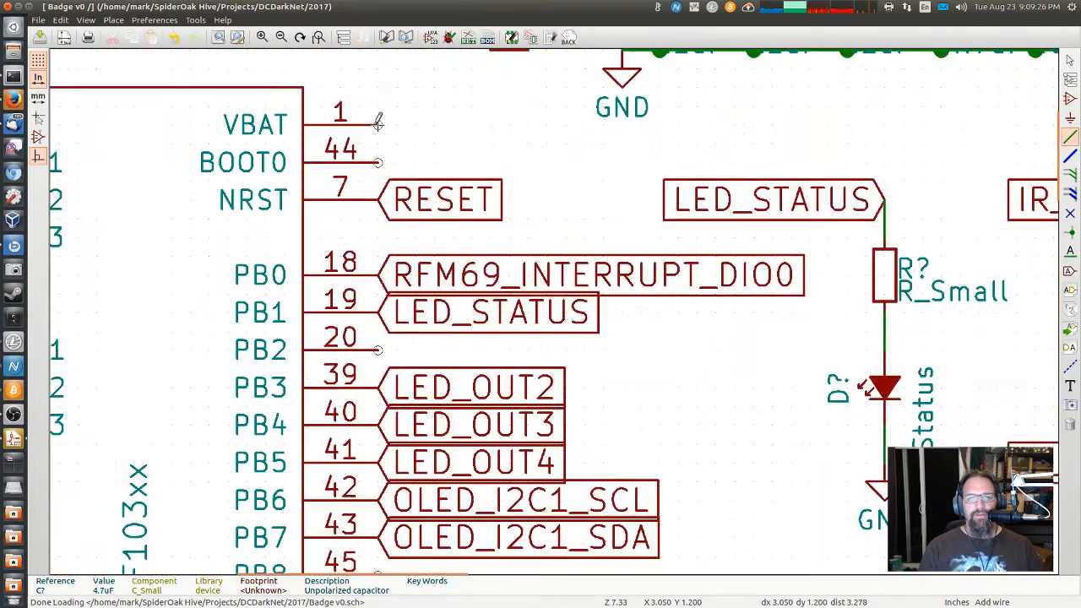
left_click(1070, 273)
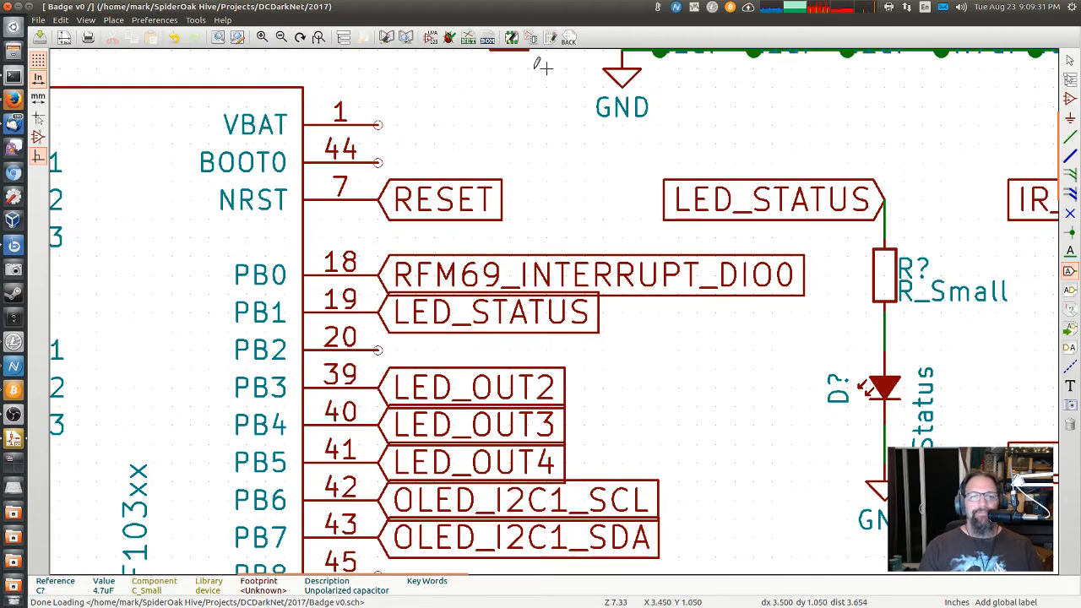
left_click(377, 125)
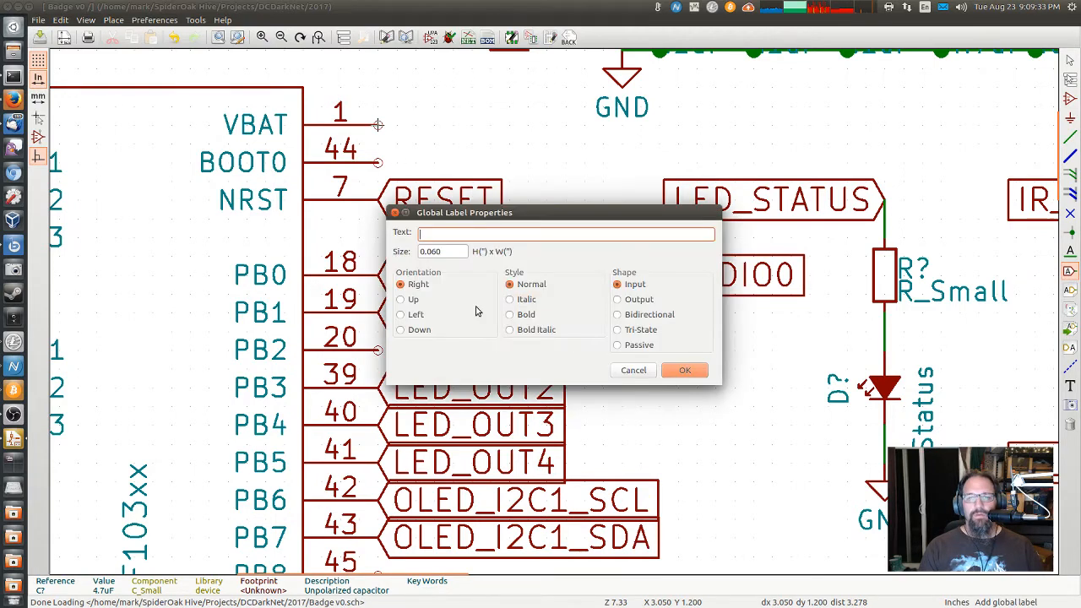
left_click(419, 314)
left_click(448, 234)
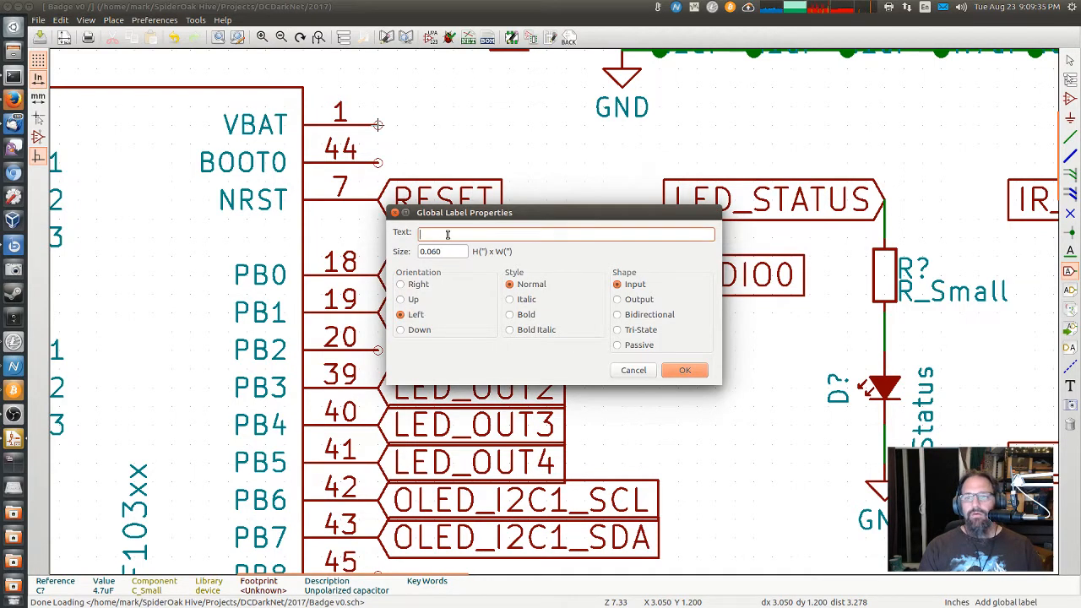
type("V")
key("Escape")
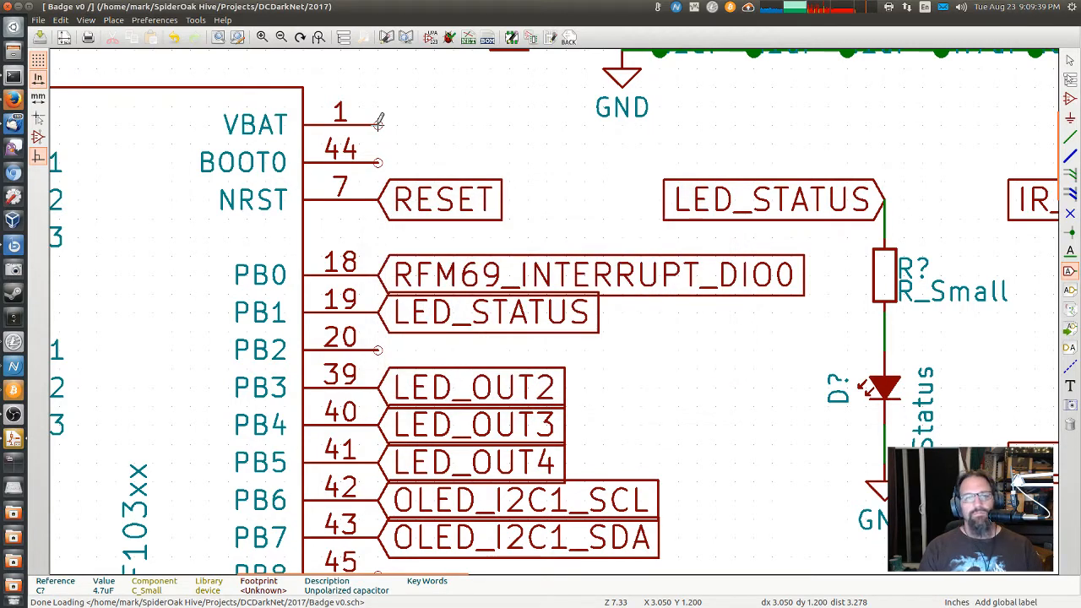
left_click(379, 123)
type("V")
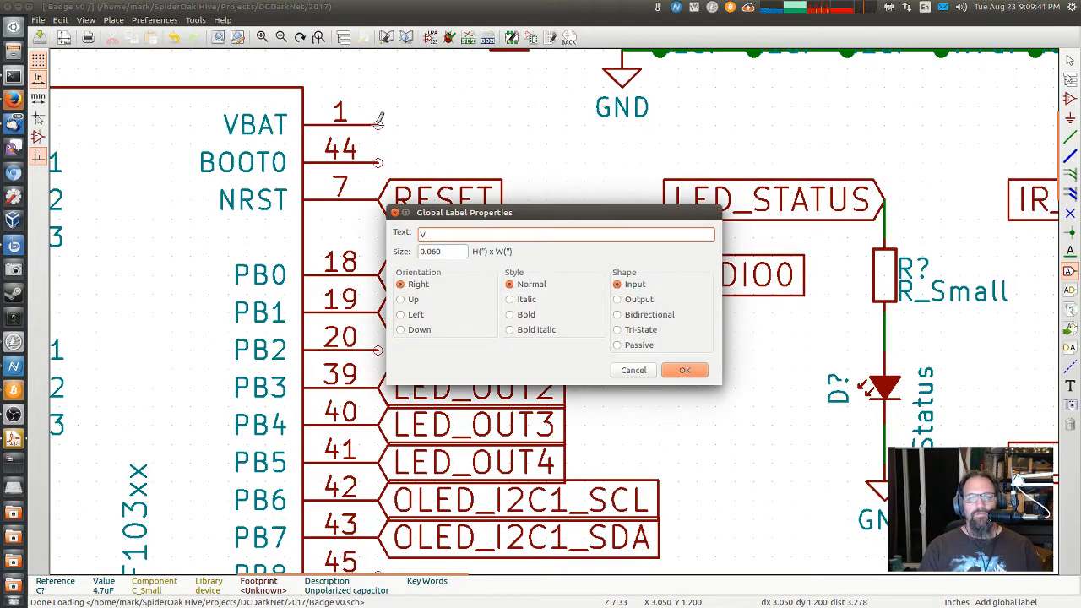
type("Ba")
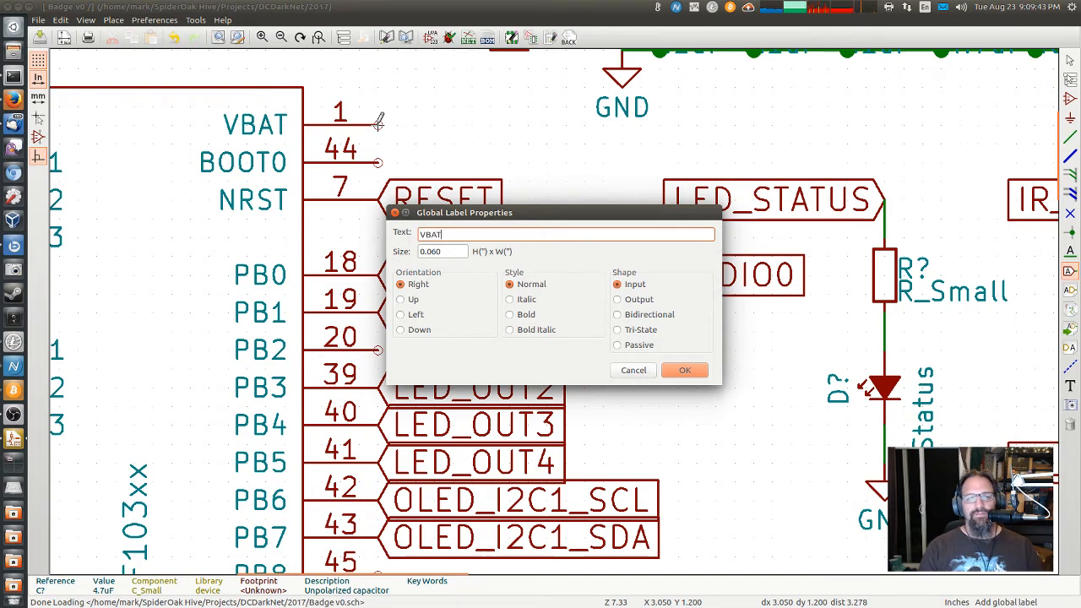
type("AT")
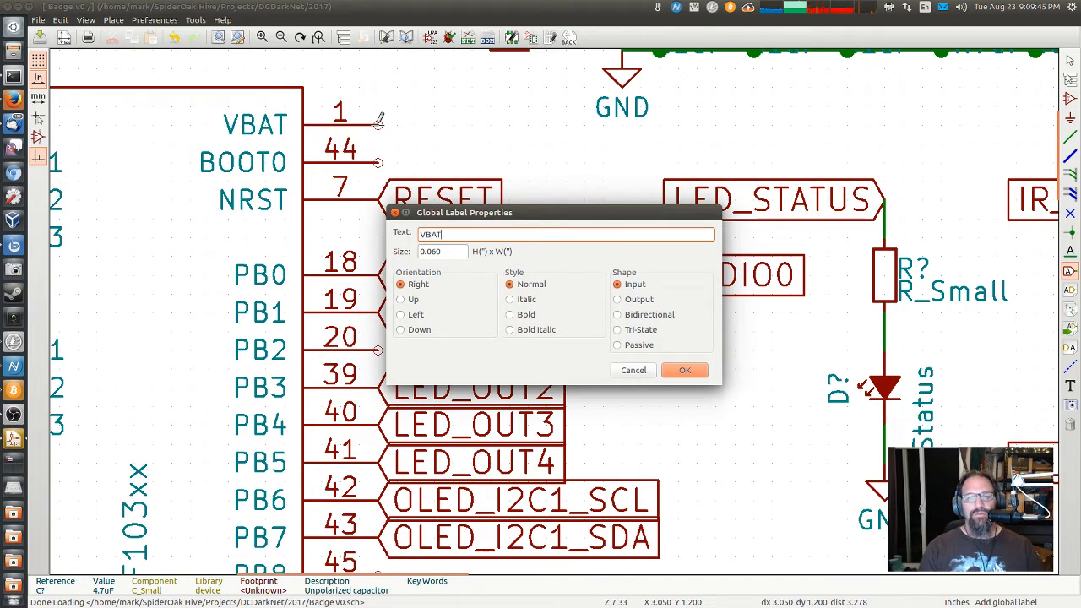
key("Return")
key("Escape")
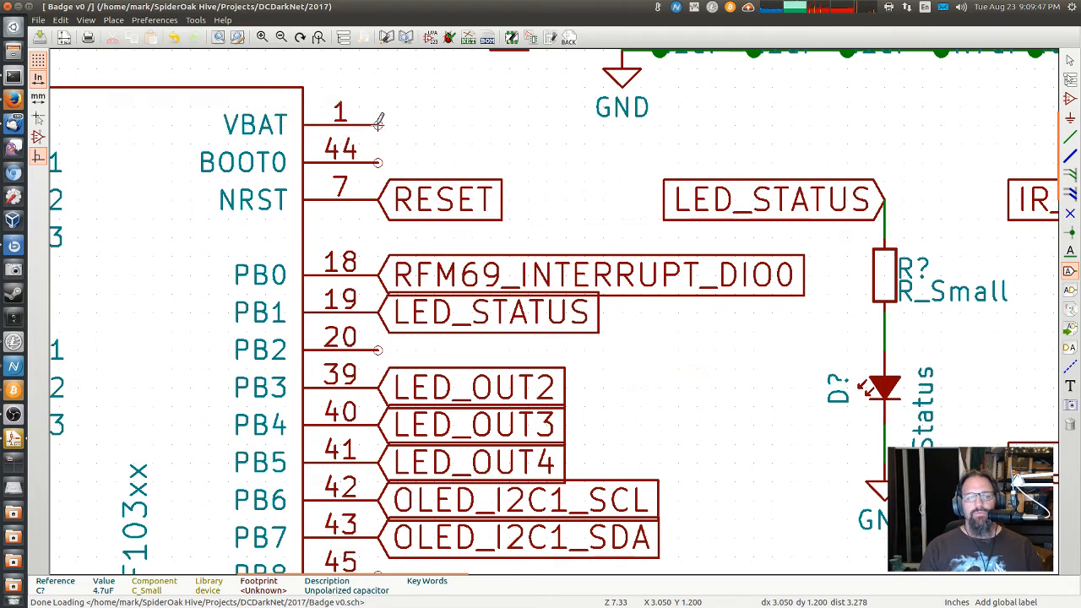
Step: Place a global label VBAT with left orientation on the microcontroller's VBAT pin
left_click(379, 123)
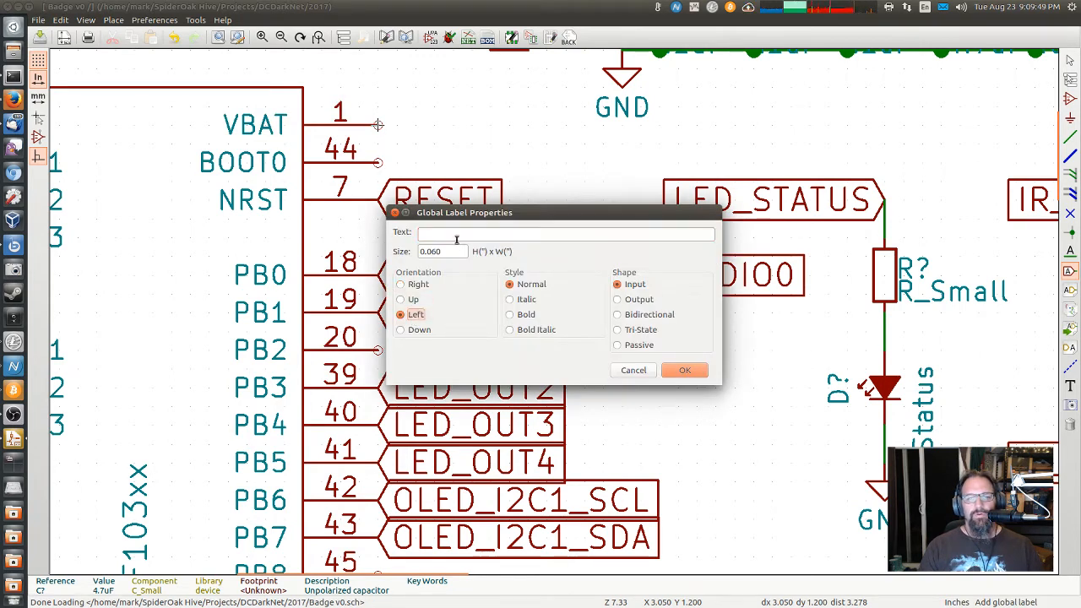
type("VBAT")
key("Return")
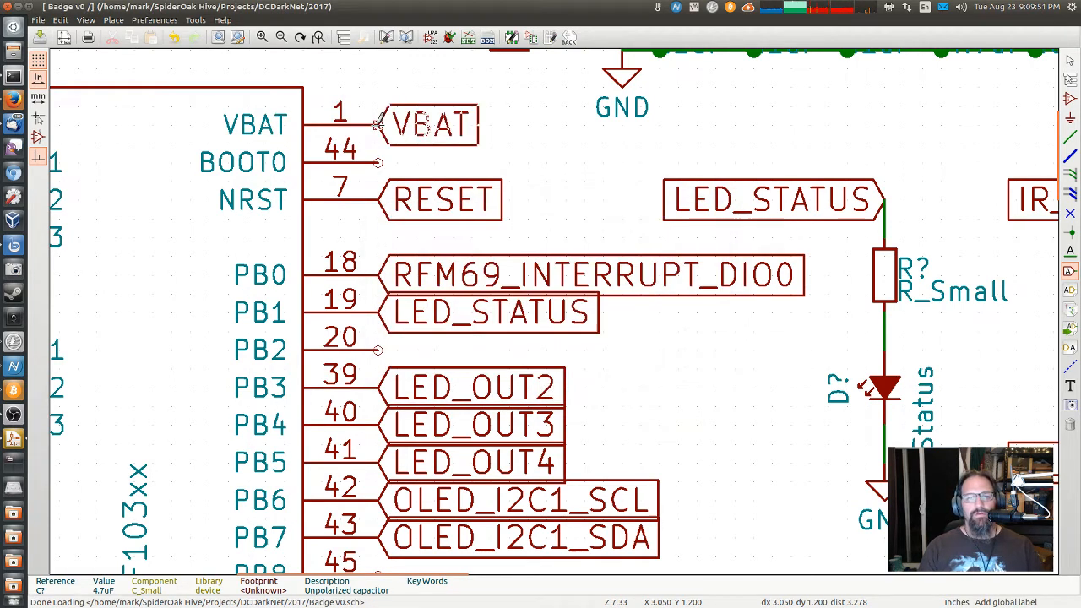
left_click(382, 122)
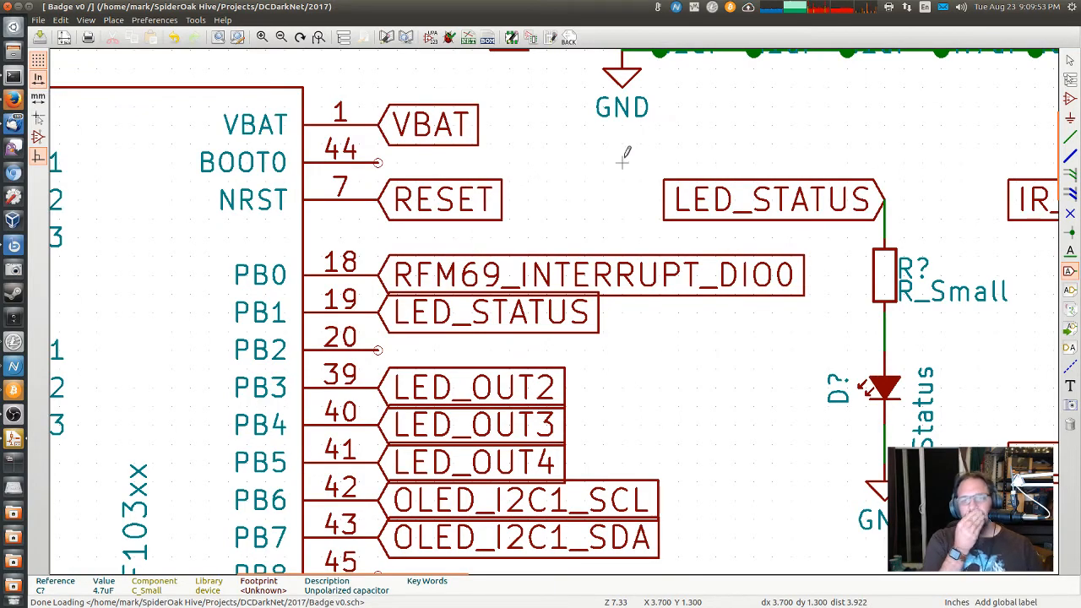
Step: Add a Battery component from the device library in the free area to the right of the RESET switch
scroll(623, 151, "down", 4)
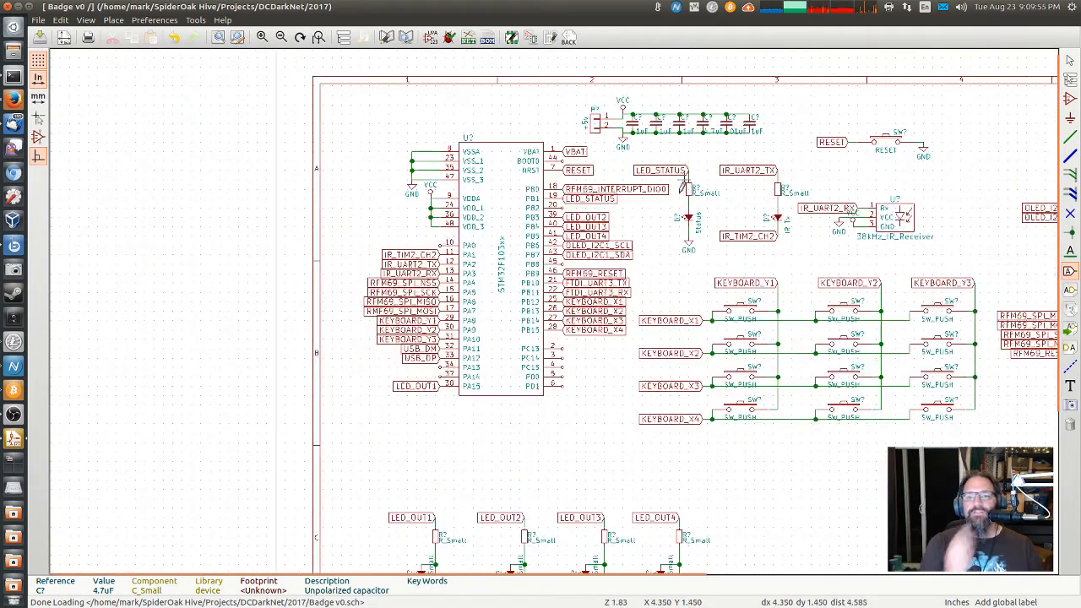
middle_click_drag(623, 150, 223, 256)
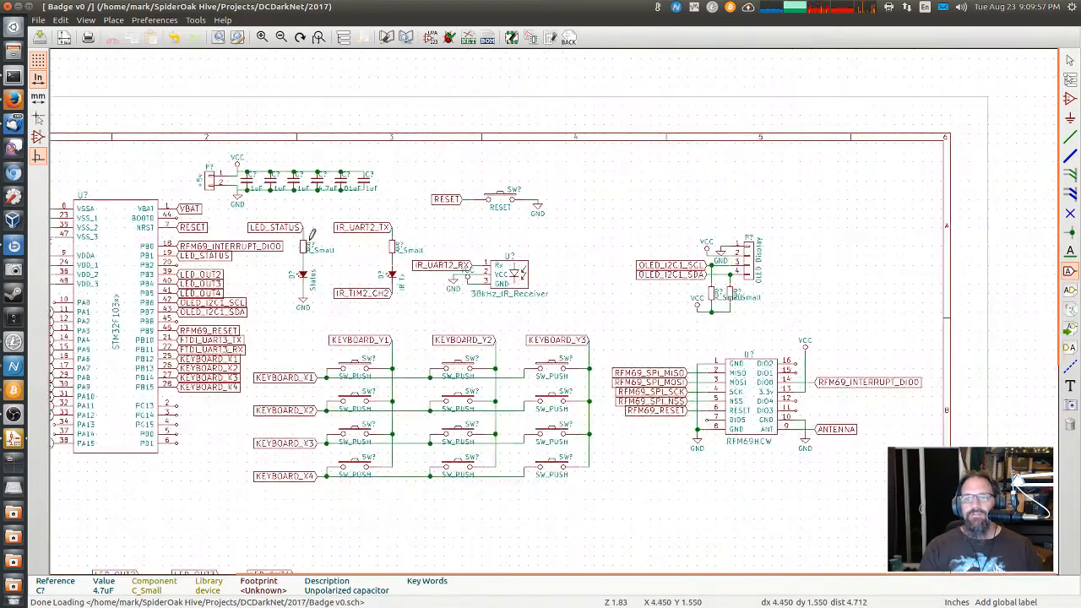
left_click(1070, 99)
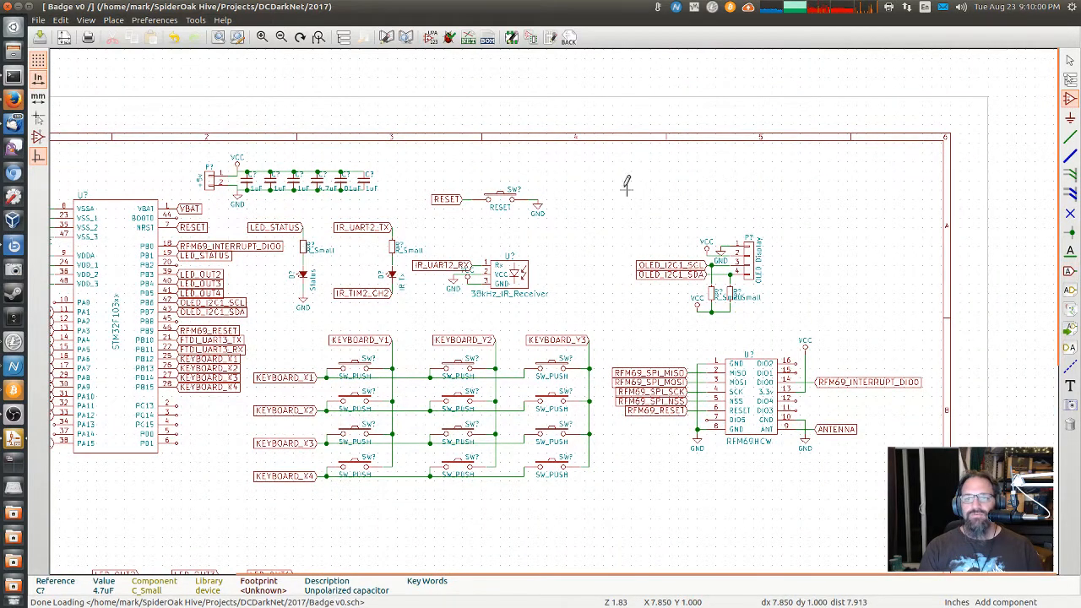
left_click(592, 196)
type("bat")
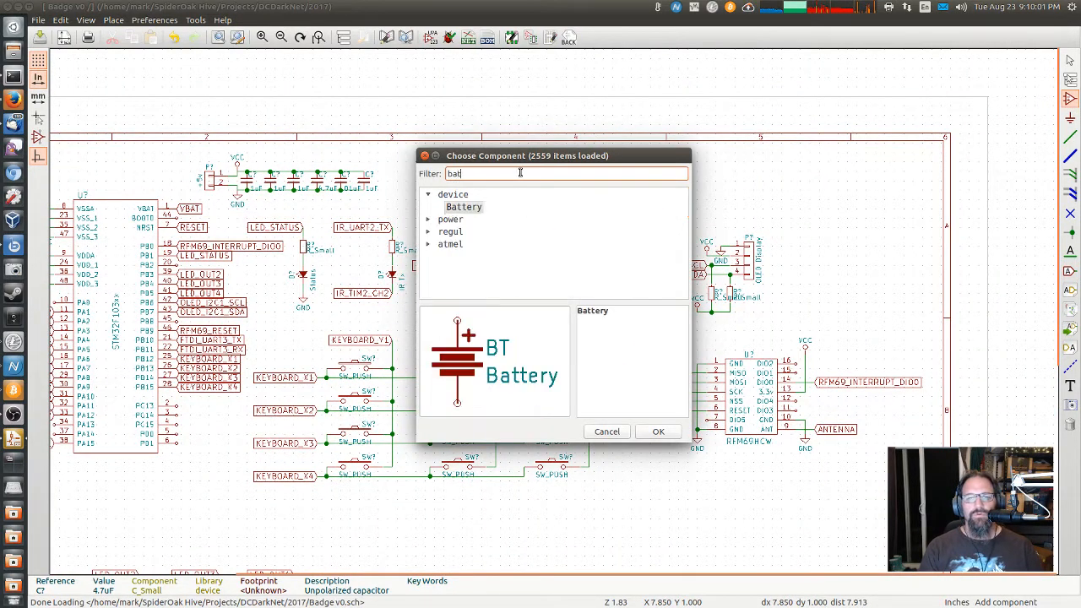
type("t")
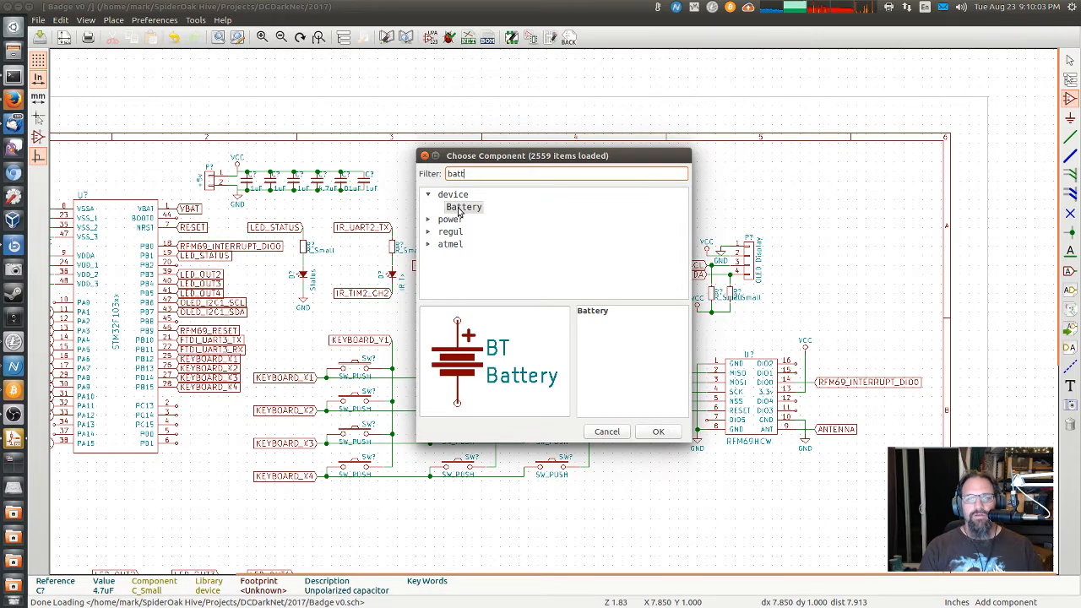
double_click(463, 207)
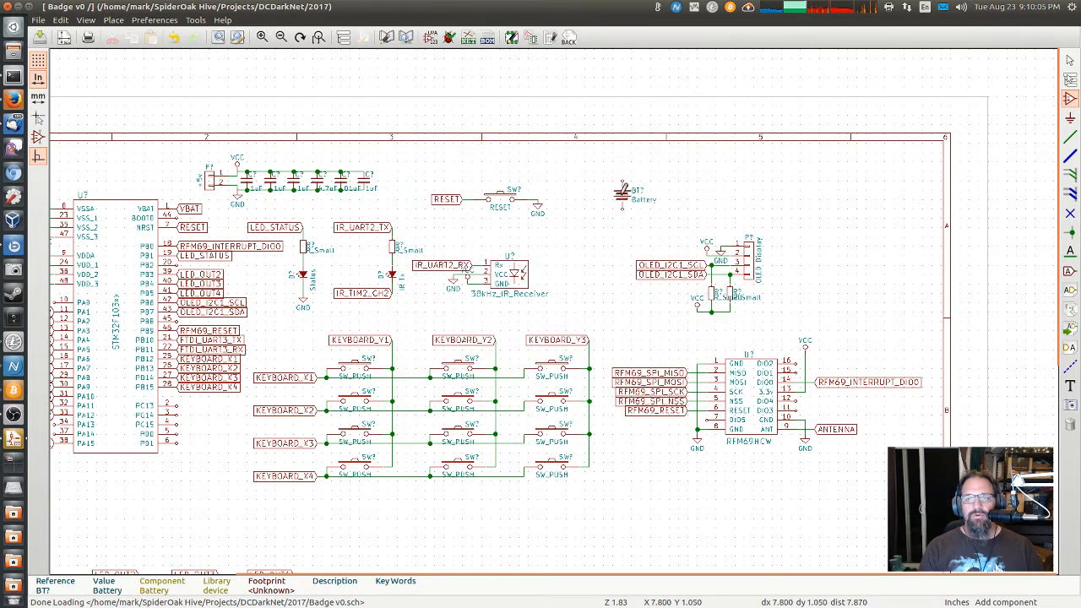
left_click(623, 193)
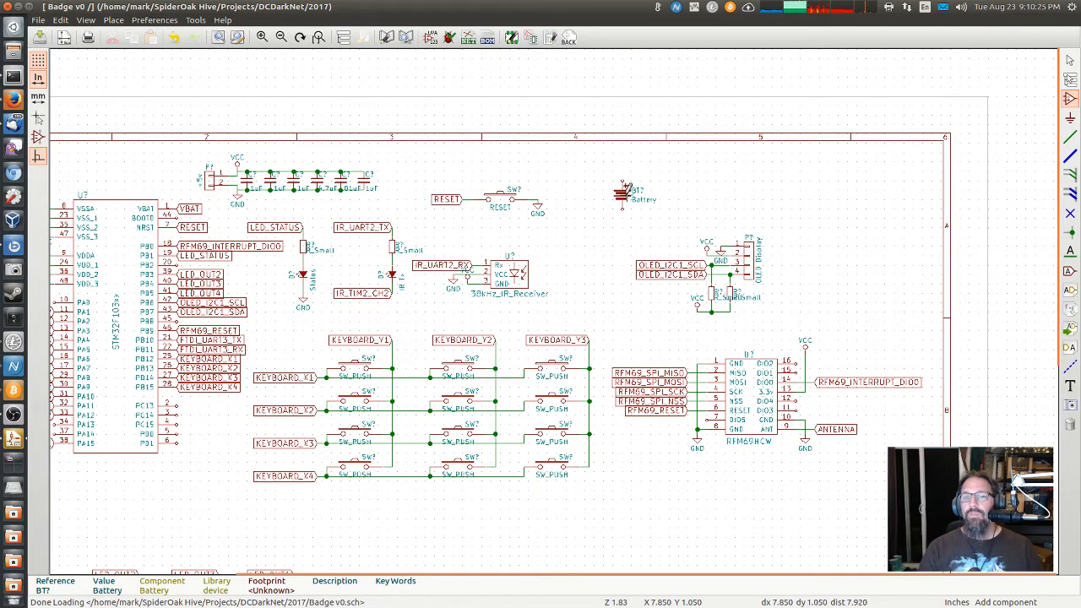
Step: Set the battery's value to CR2032 and copy the RESET switch's GND symbol onto the battery's negative terminal
key("v")
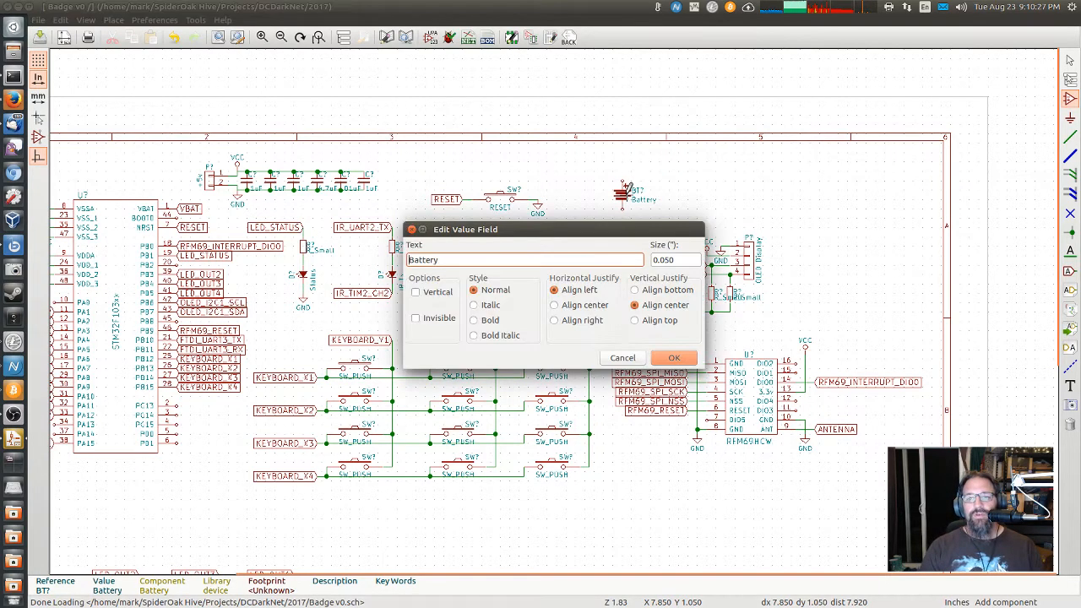
key("ctrl+a")
type("CR")
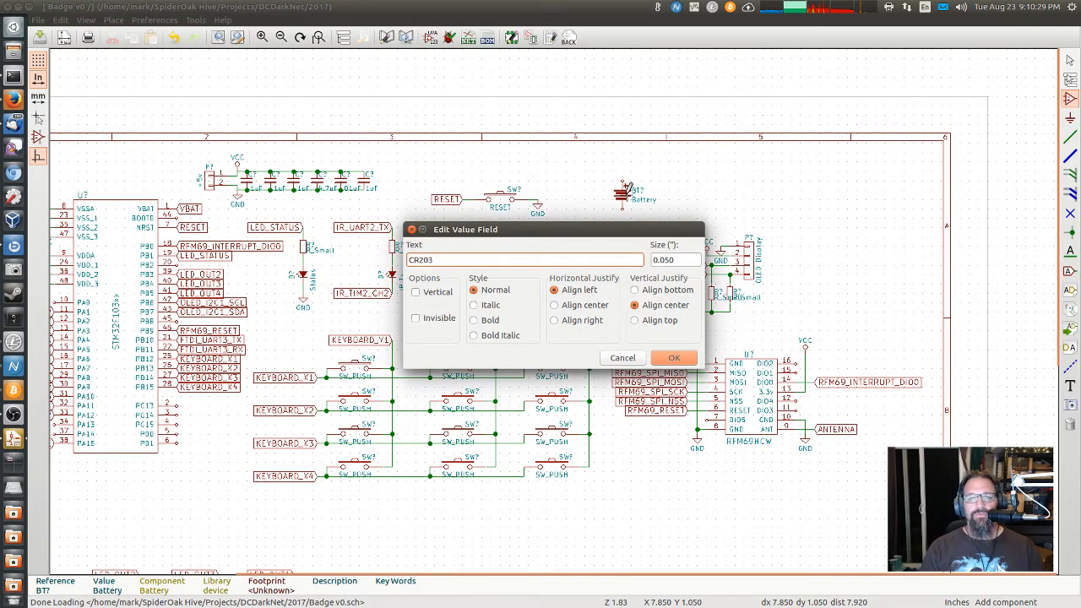
type("2032")
key("Return")
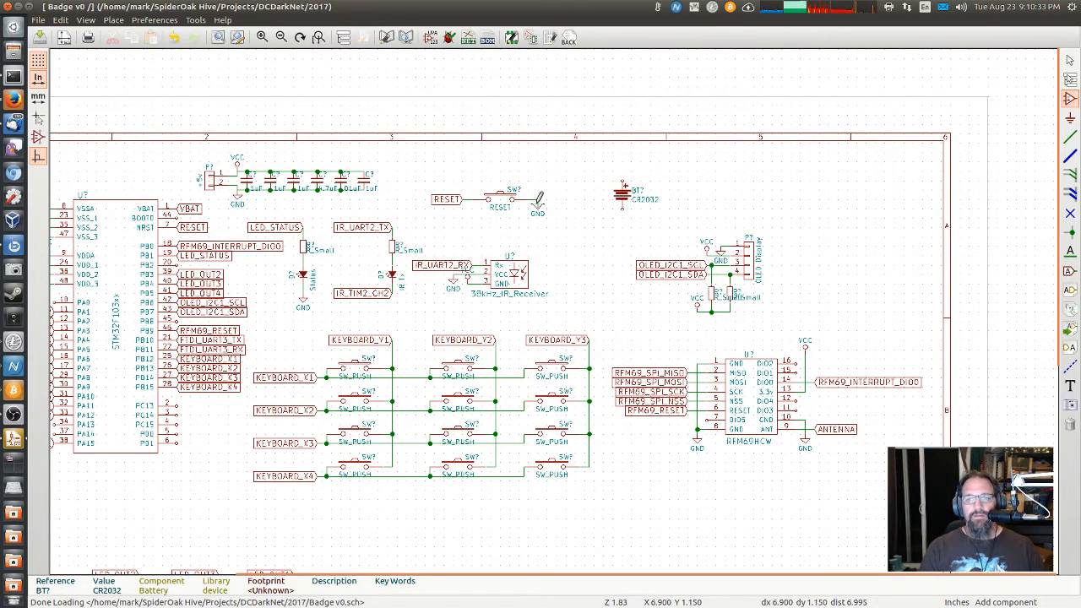
key("c")
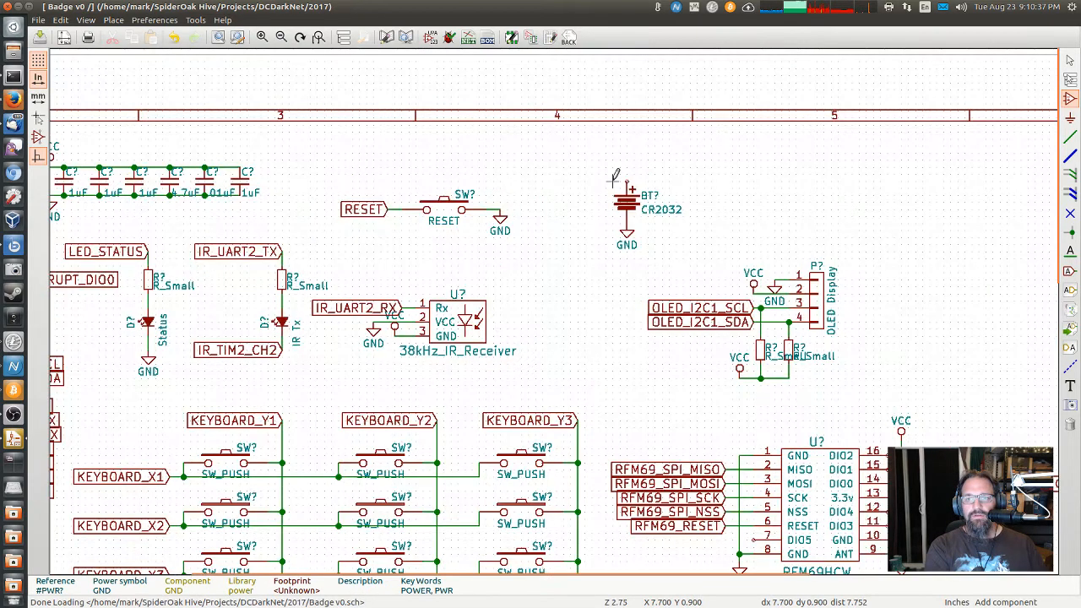
scroll(611, 179, "up", 1)
Step: Place a left-oriented global label VBAT just above the battery and wire it to the positive terminal
left_click(1070, 271)
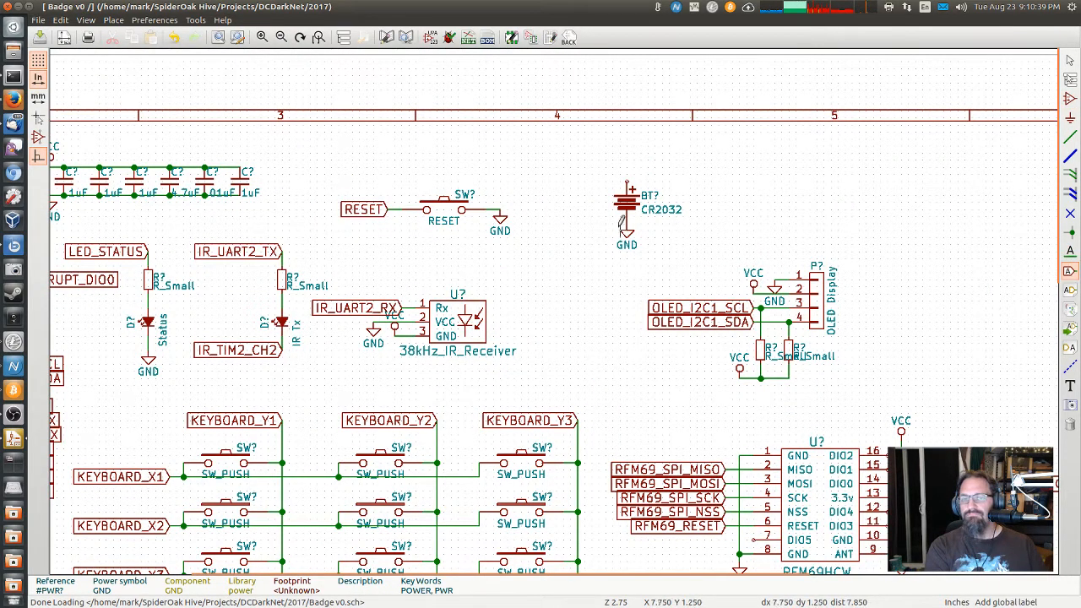
left_click(627, 181)
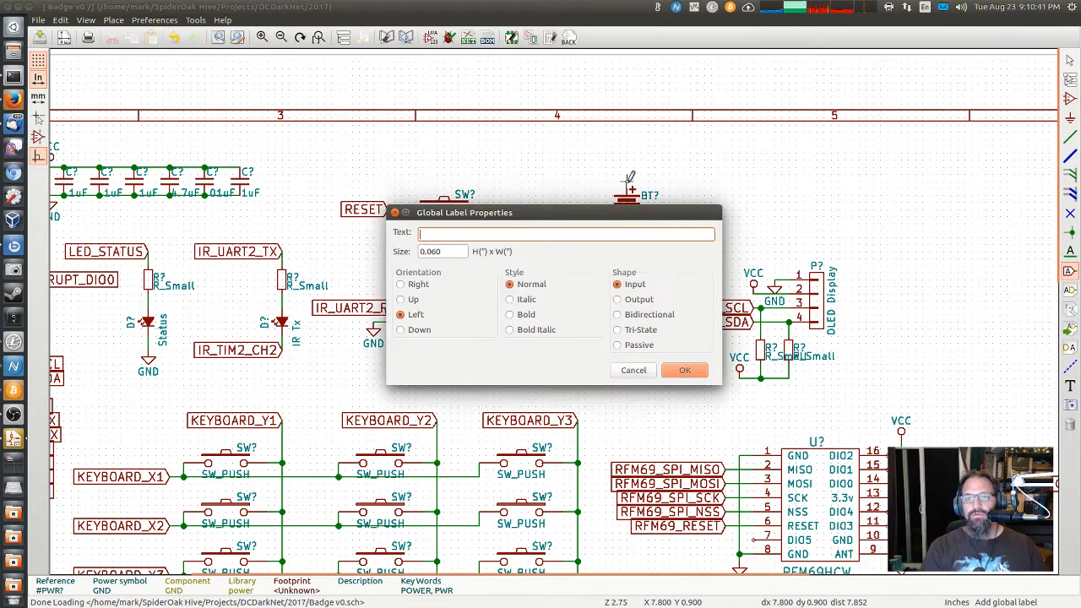
type("VBAT")
key("Return")
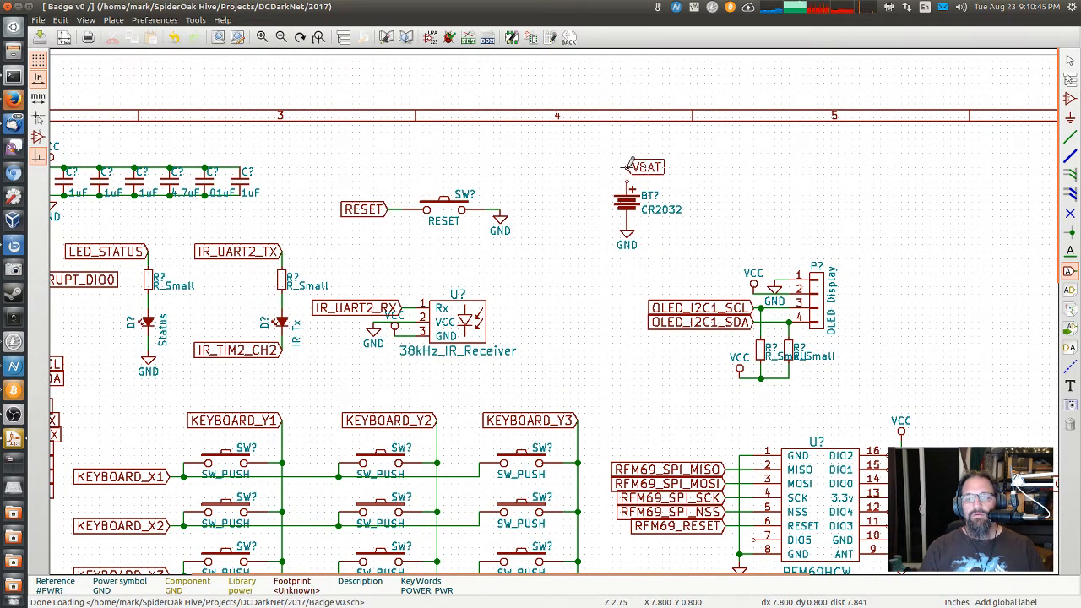
left_click(628, 166)
left_click(1070, 137)
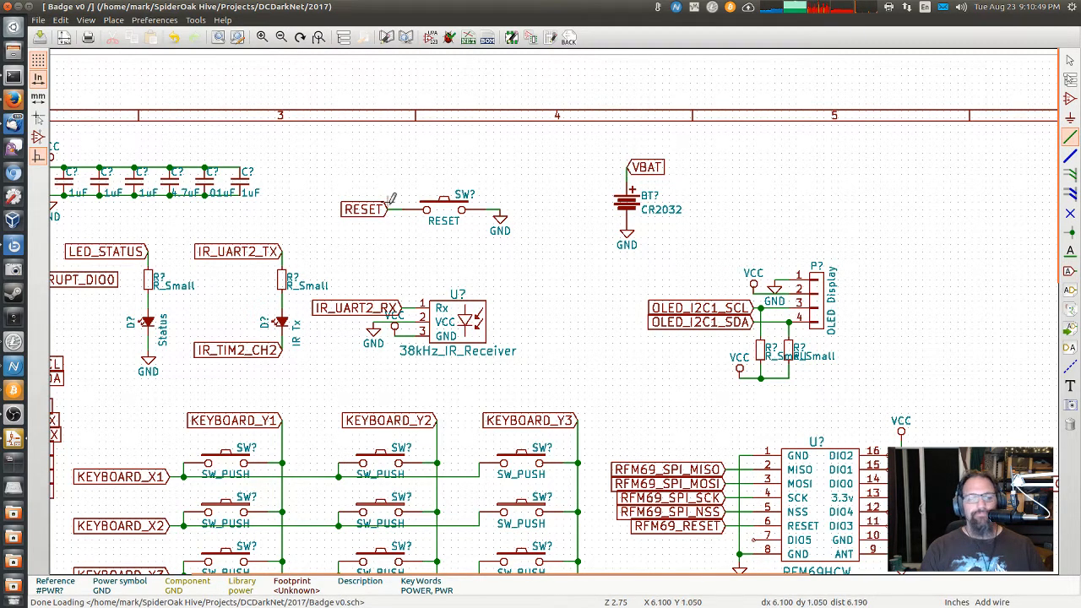
left_click(14, 438)
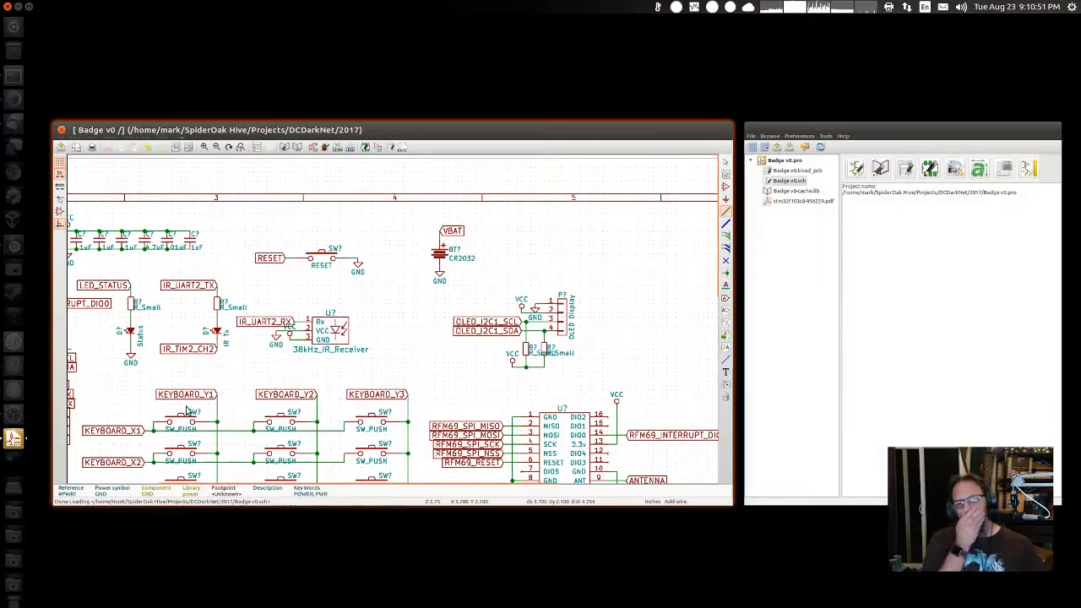
left_click(434, 344)
left_click(554, 409)
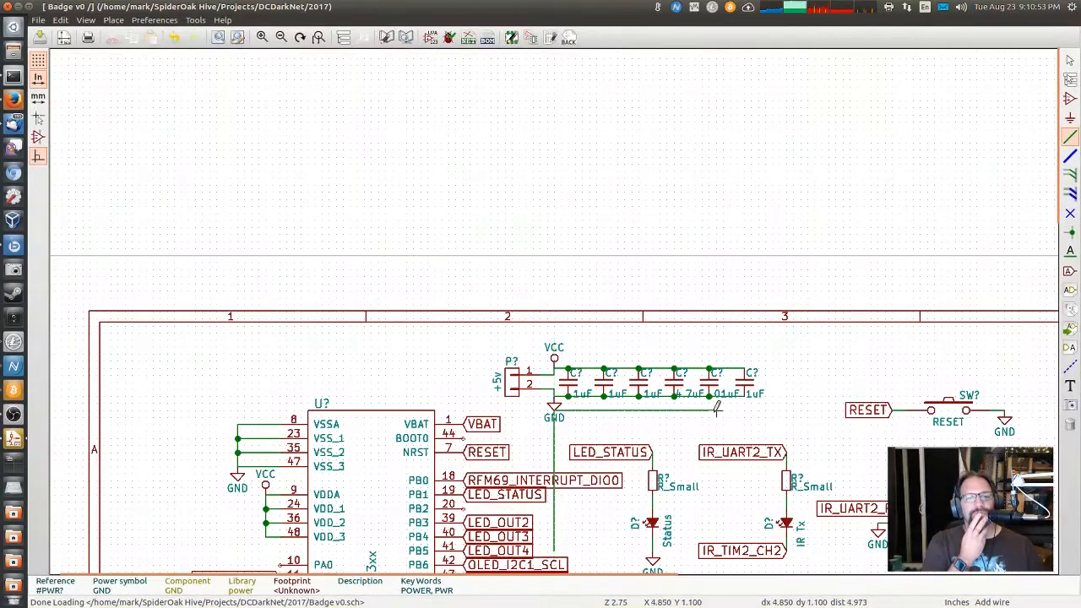
key("Escape")
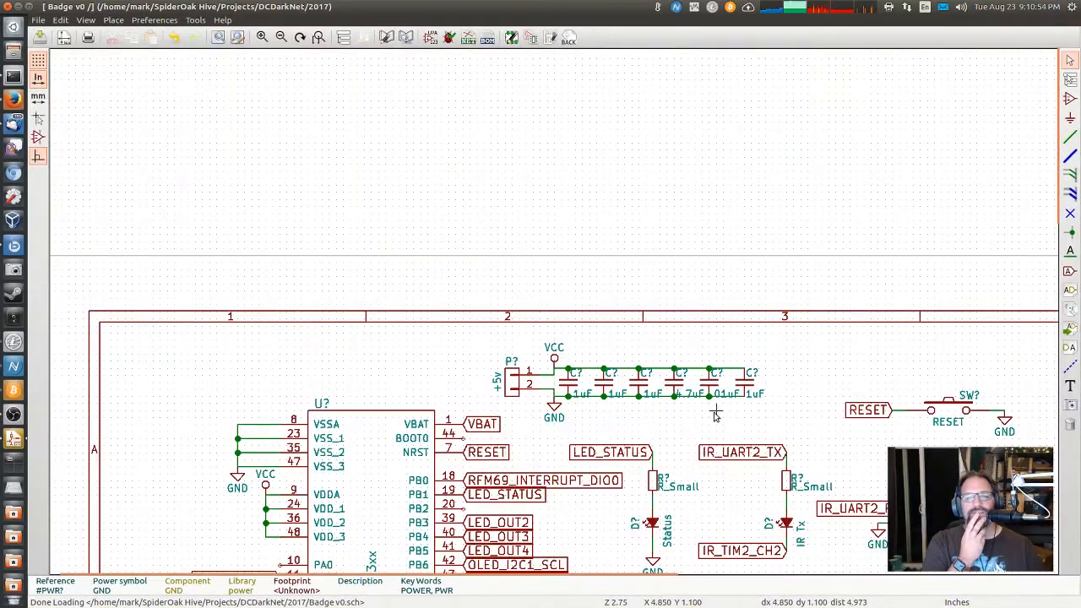
left_click(318, 38)
scroll(668, 109, "up", 3)
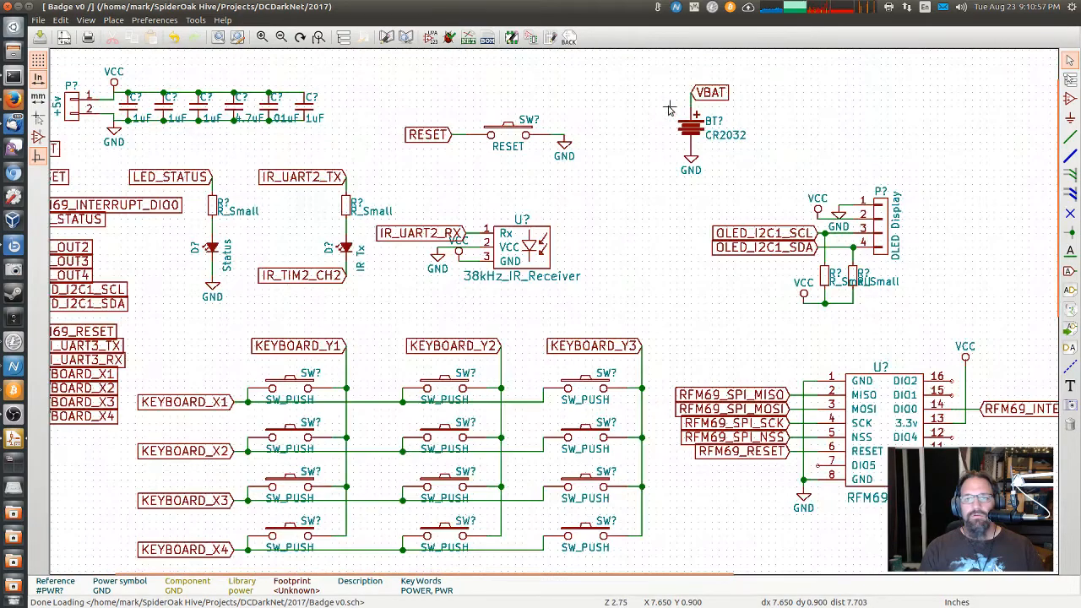
middle_click_drag(446, 140, 531, 243)
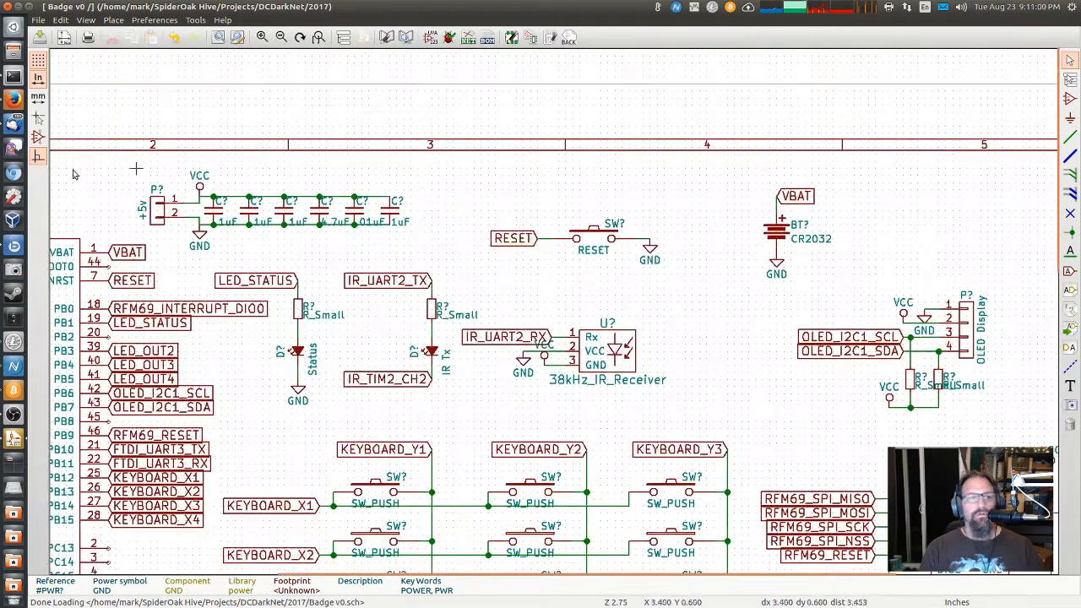
Step: Switch to the STM32F103 datasheet in Firefox and examine the power supply scheme, the 8 MHz crystal circuit and the LQFP48 pinout
left_click(12, 99)
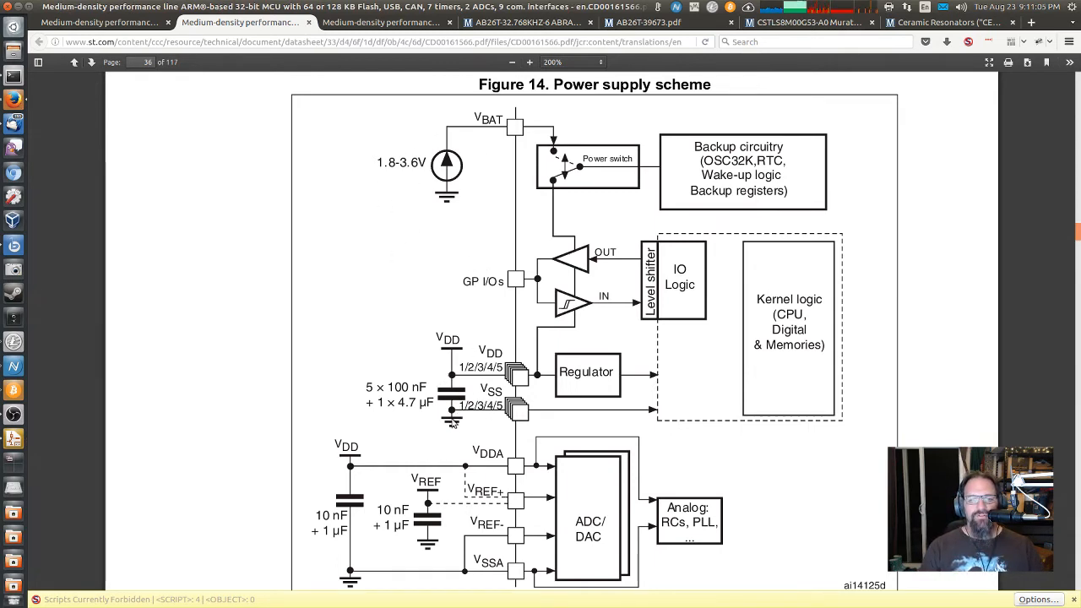
scroll(366, 316, "down", 5)
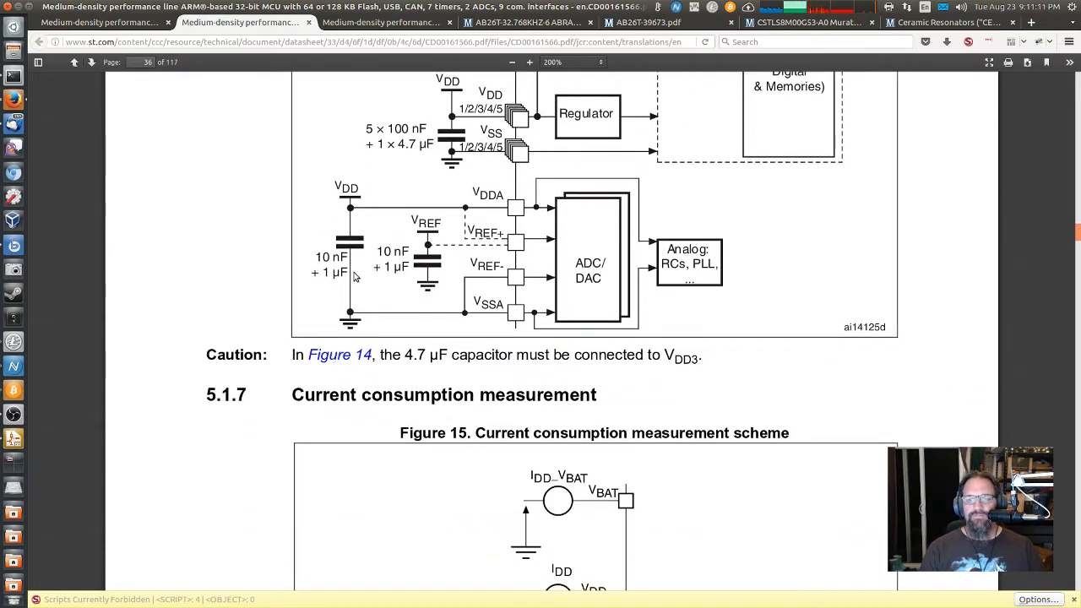
scroll(361, 290, "up", 5)
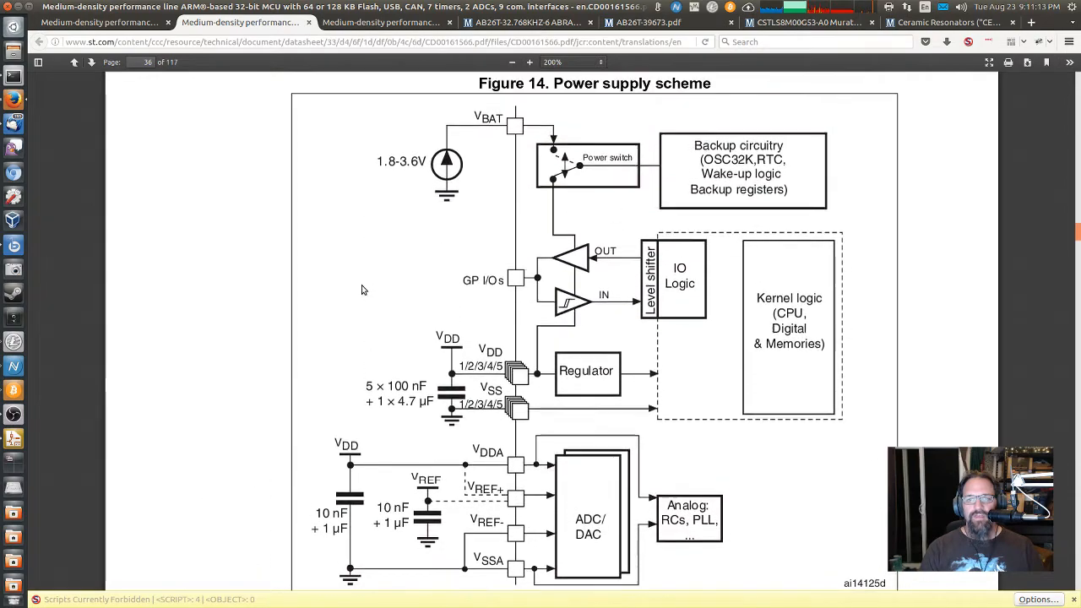
left_click(338, 26)
scroll(504, 257, "up", 10)
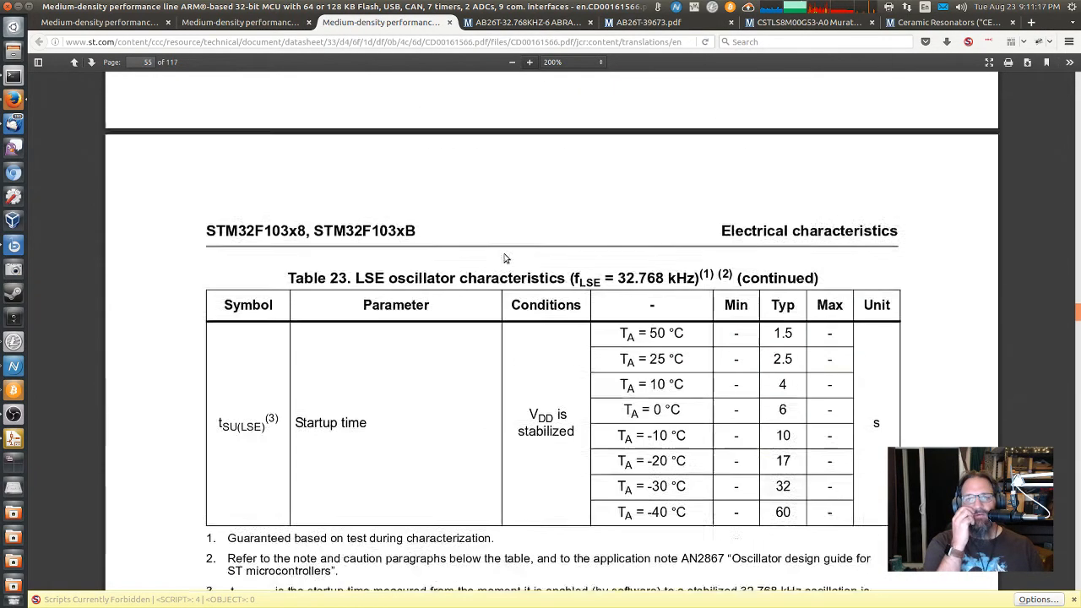
scroll(504, 257, "up", 9)
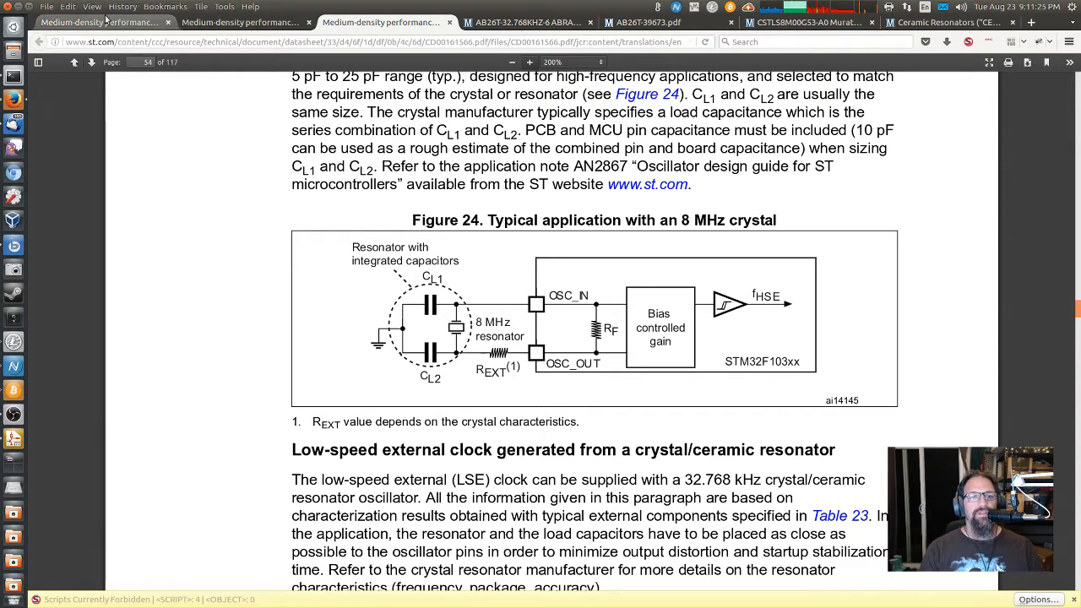
left_click(129, 24)
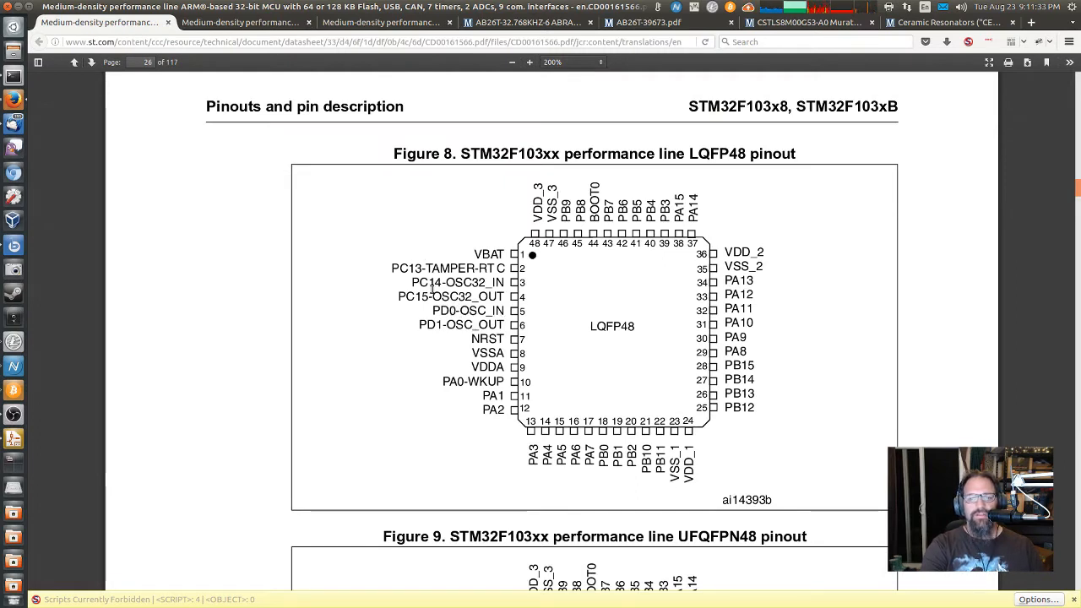
Step: Return to the schematic editor and place a left-oriented global label OSC_IN on the microcontroller's PD0 pin
left_click(13, 438)
middle_click_drag(279, 431, 616, 196)
left_click(1069, 271)
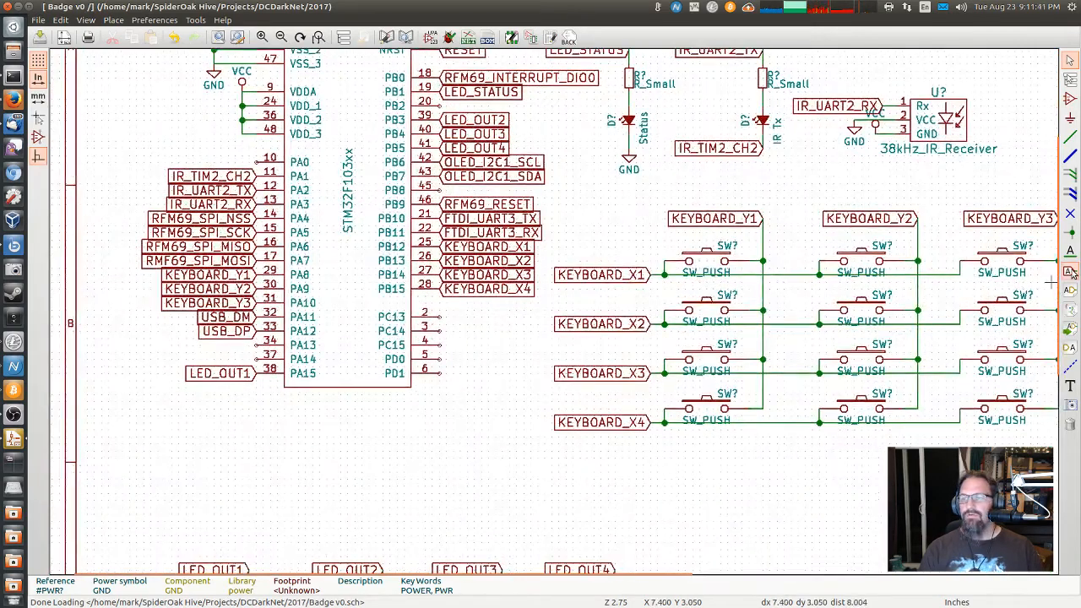
left_click(439, 365)
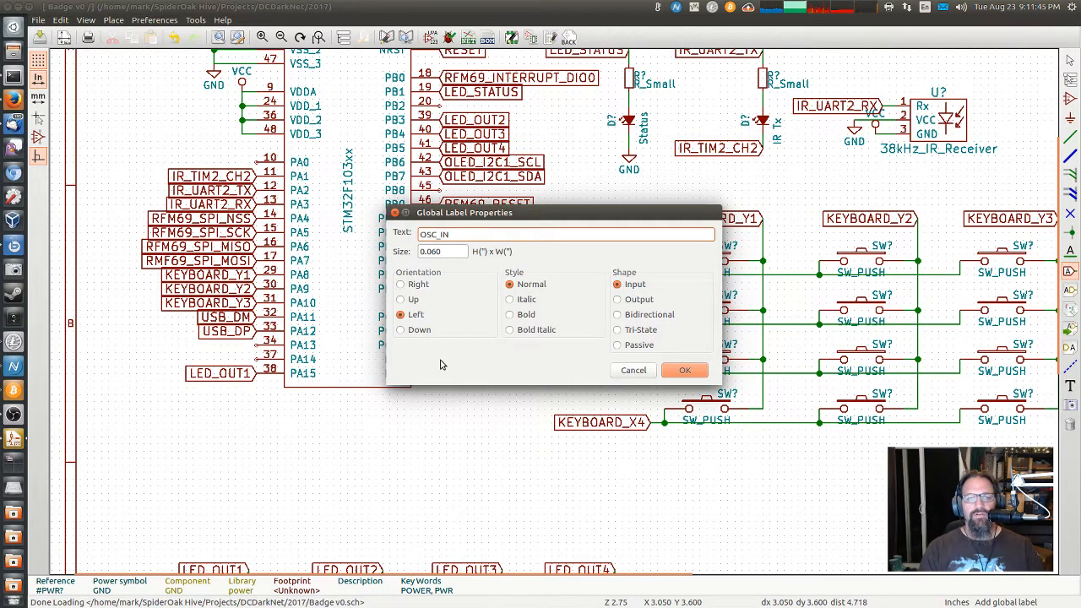
key("Return")
left_click(439, 359)
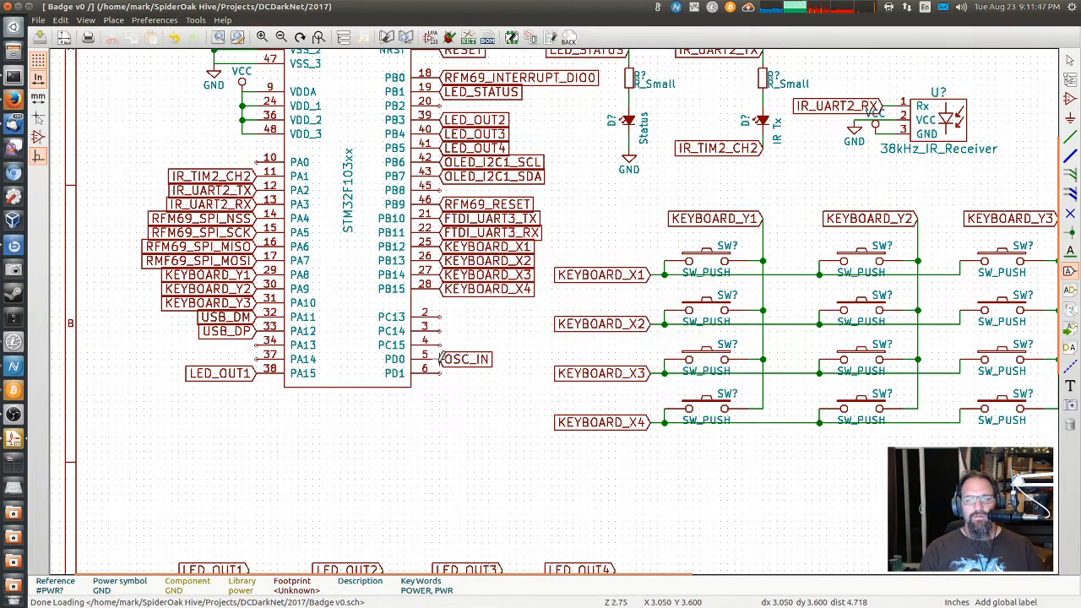
Step: Place a left-oriented global label OSC_OUT on the microcontroller's PD1 pin
left_click(441, 374)
type("OSC_OUT")
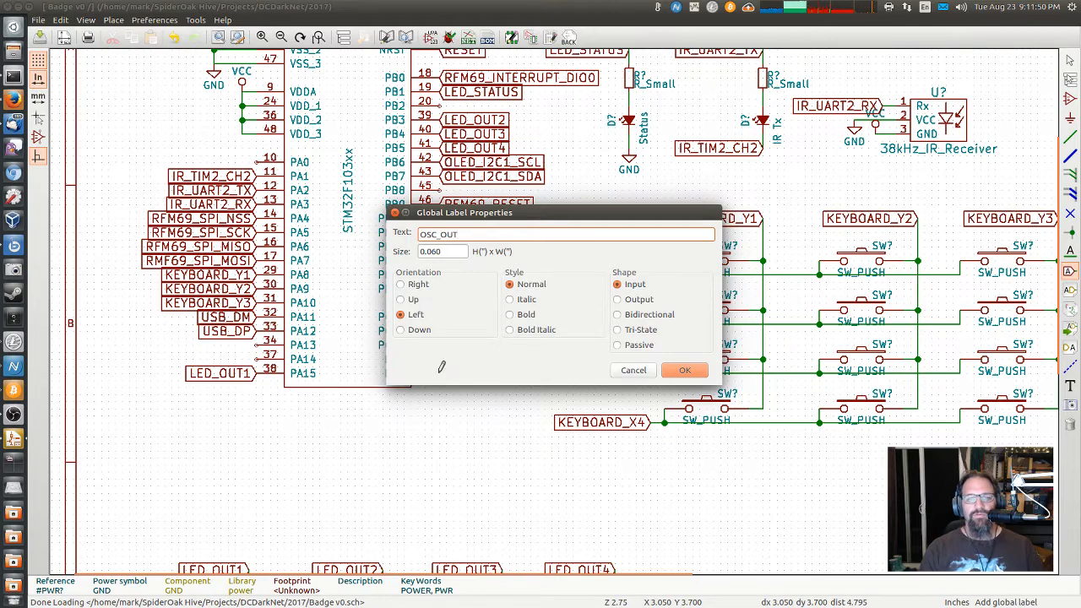
key("Return")
left_click(440, 373)
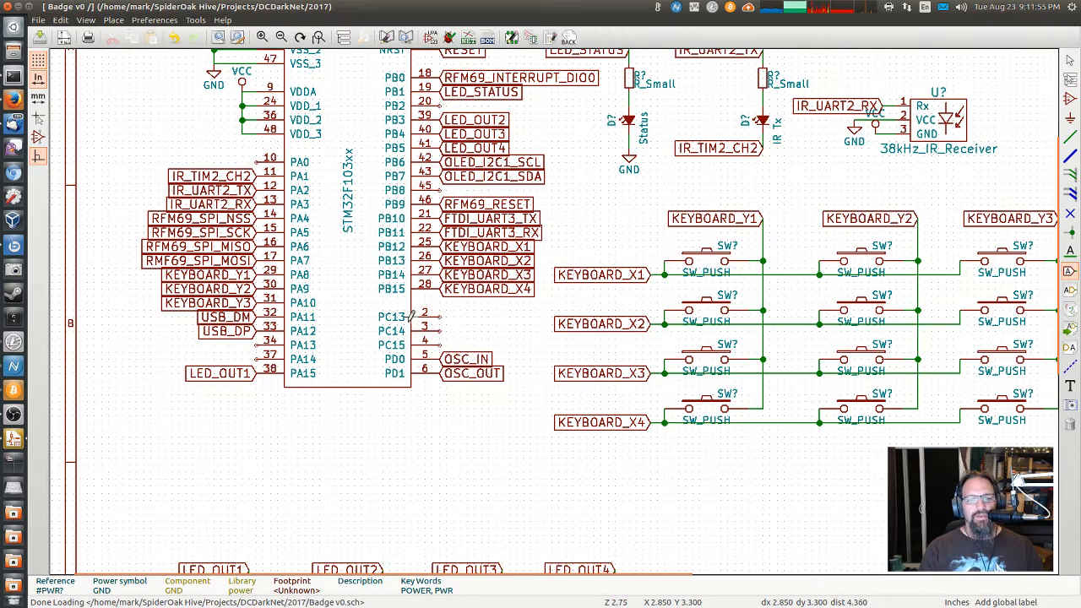
Step: Check the LQFP48 pinout in the Firefox datasheet, and place a left-oriented global label OSC32_IN on the schematic's PC14 pin
left_click(13, 100)
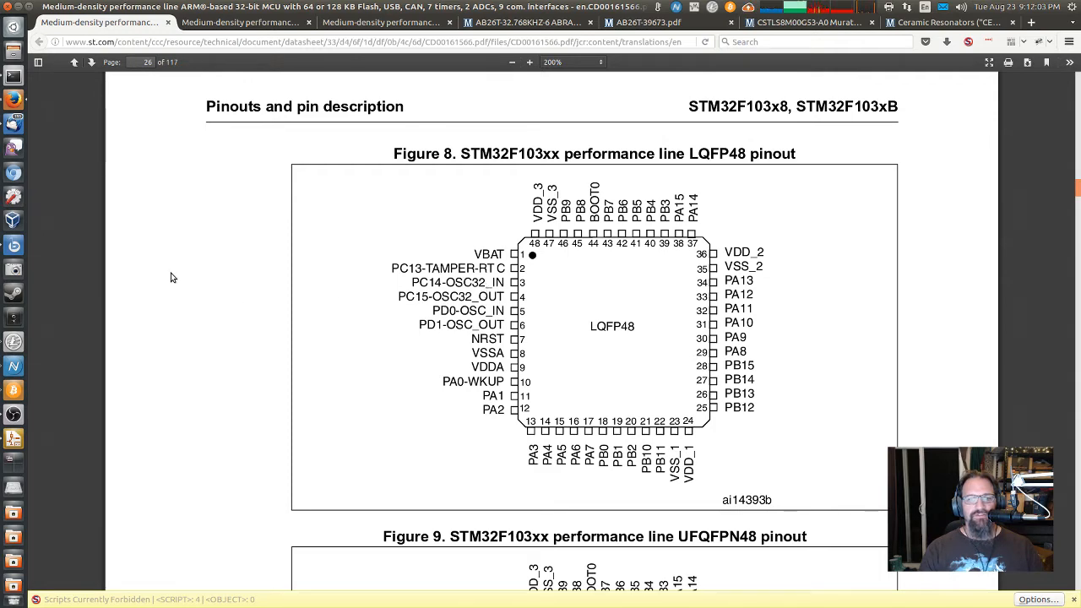
left_click(14, 439)
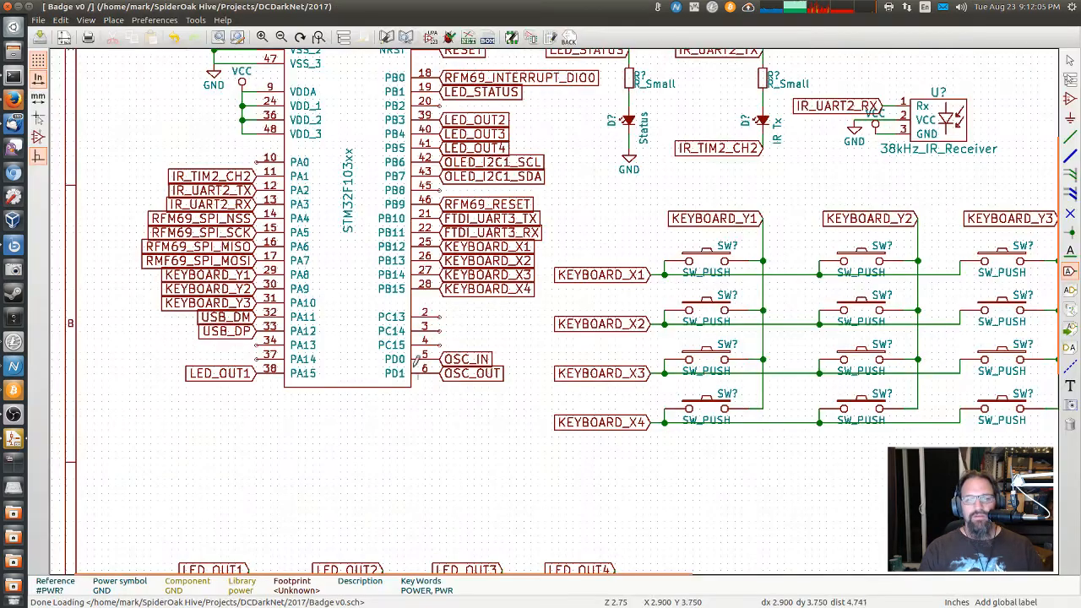
left_click(439, 336)
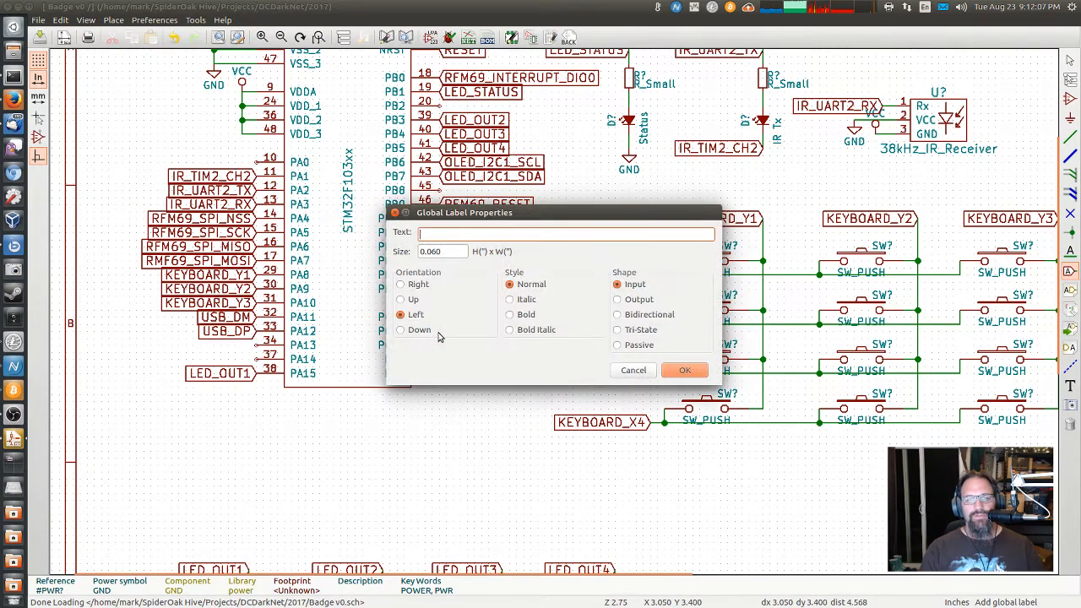
type("OSC32_I")
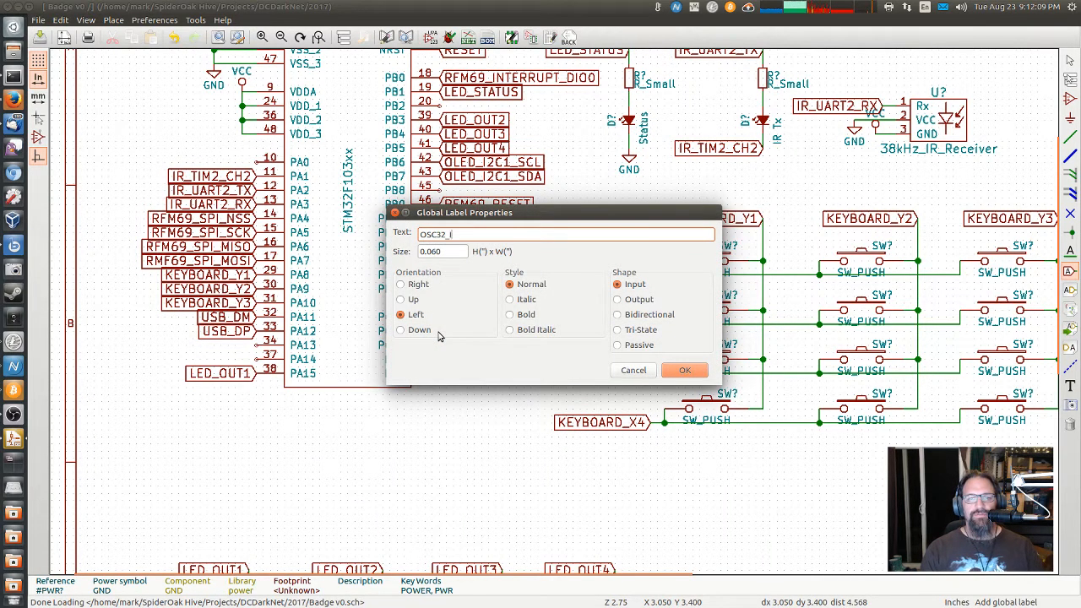
type("N")
key("Return")
left_click(438, 331)
Step: Place a left-oriented global label OSC32_OUT on the microcontroller's PC15 pin
left_click(438, 344)
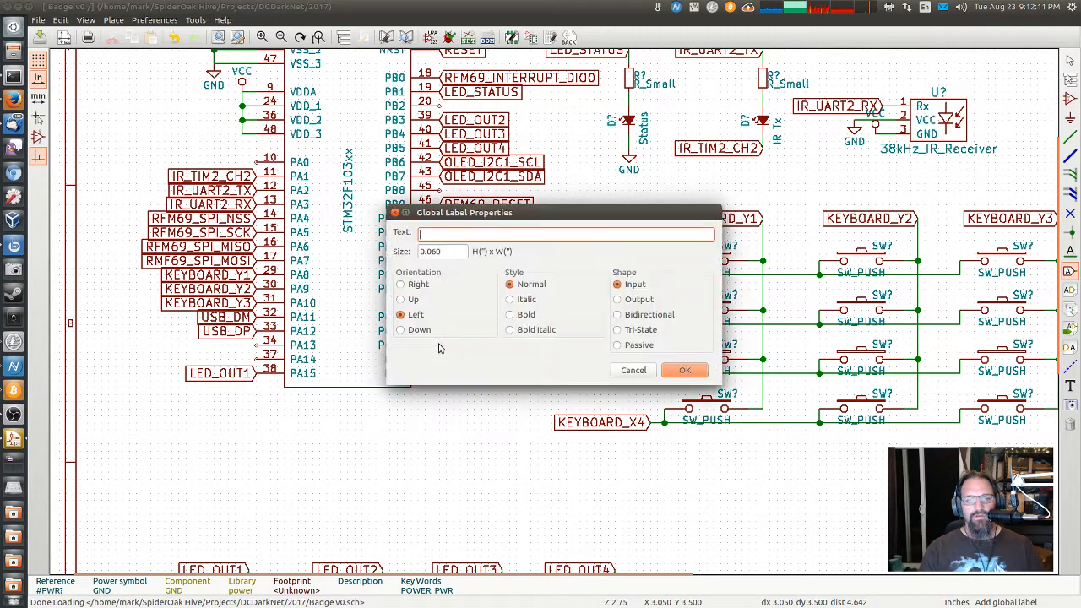
type("OSC")
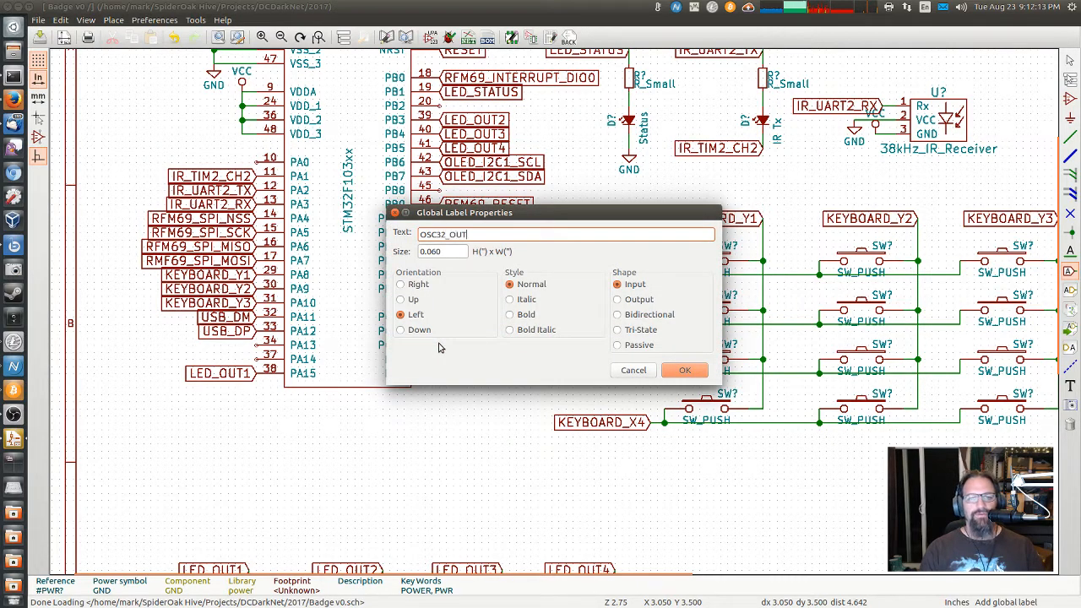
type("32_OUT")
key("Return")
left_click(439, 346)
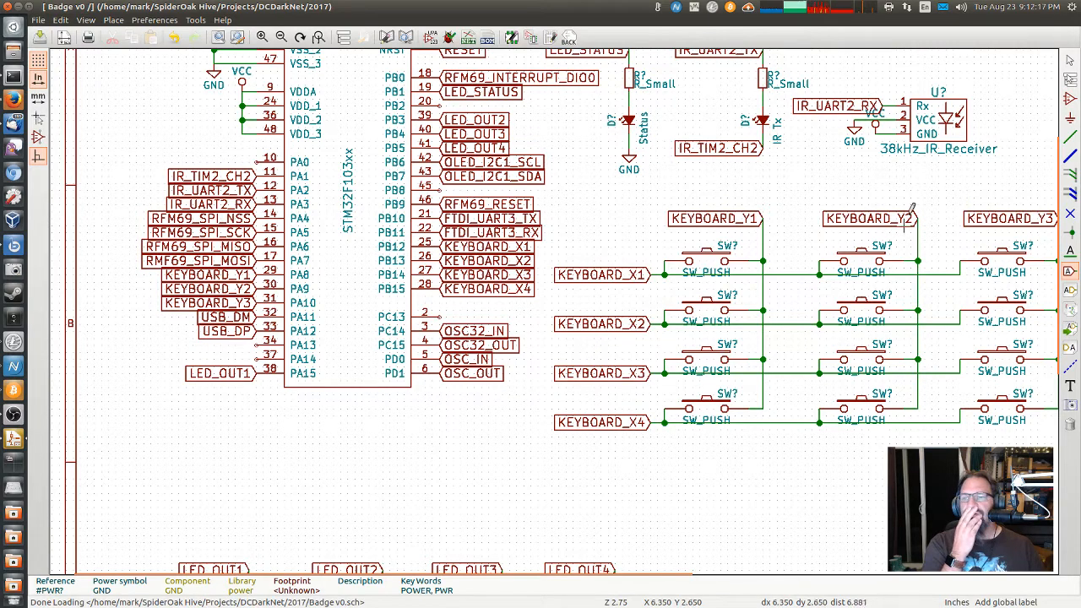
Step: Add a Ceramic_Resonator component from the smitty library in the free area below the microcontroller
left_click(1070, 99)
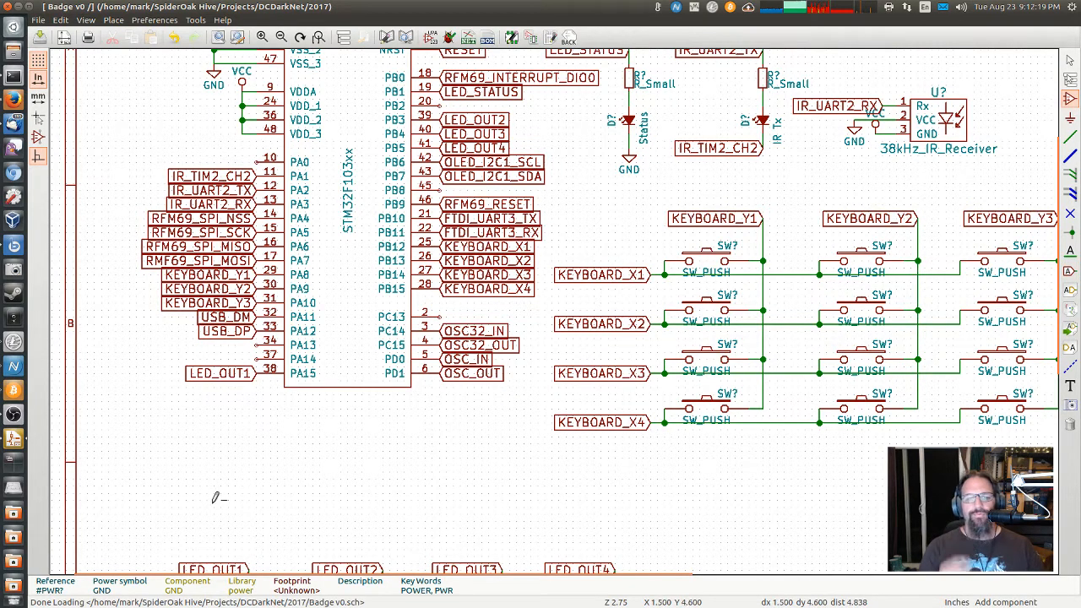
left_click(221, 465)
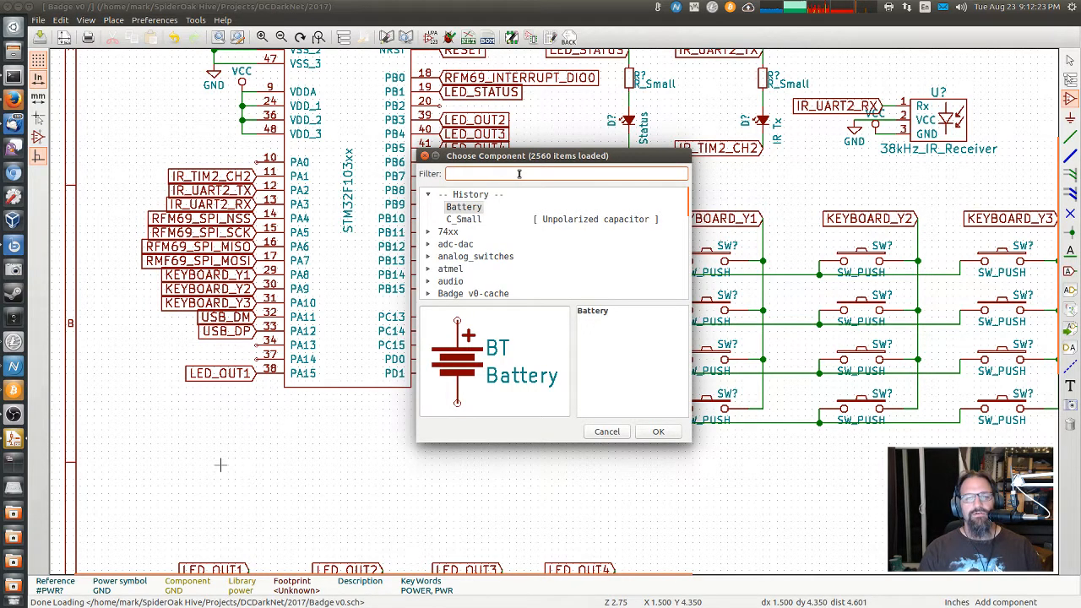
type("res")
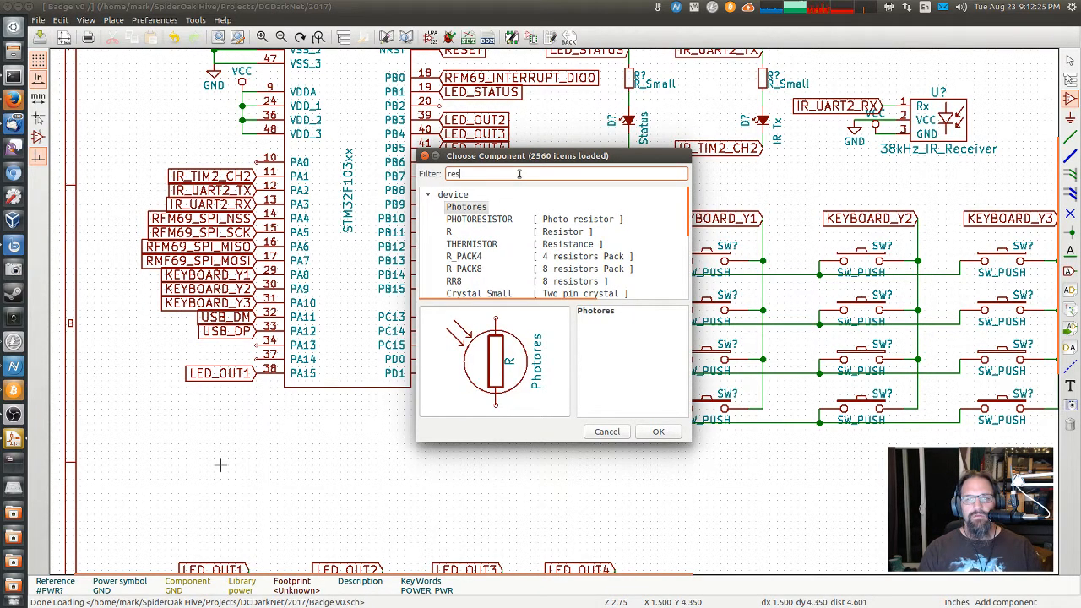
type("o")
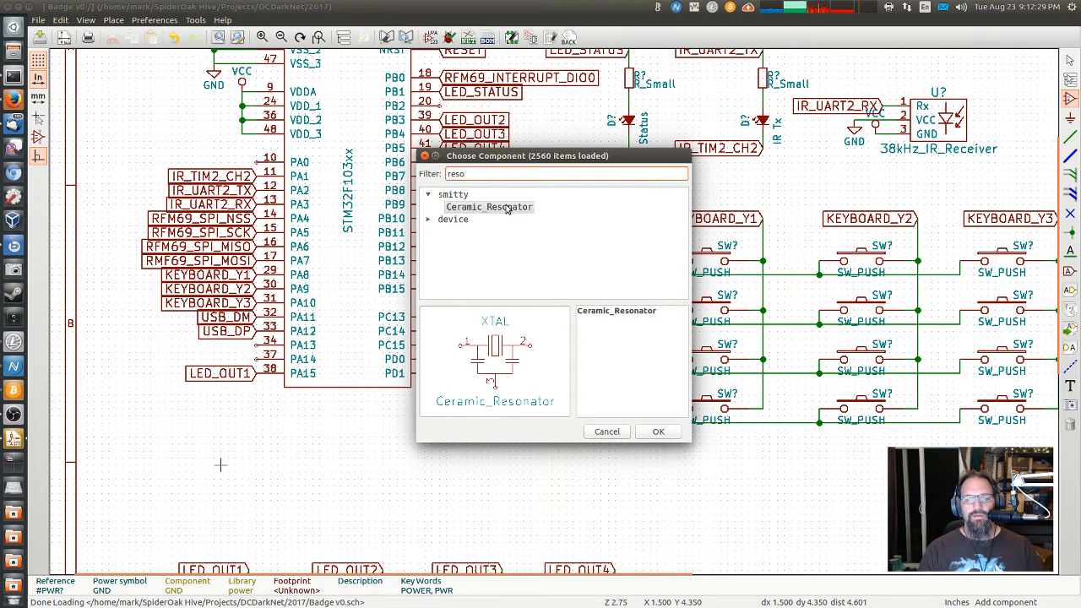
left_click(499, 206)
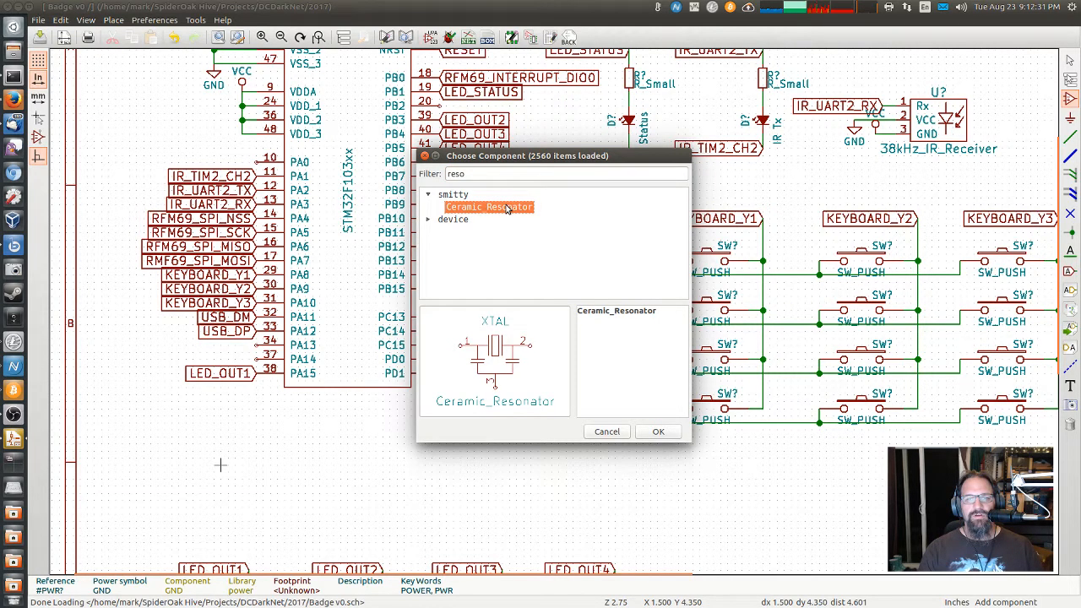
left_click(428, 219)
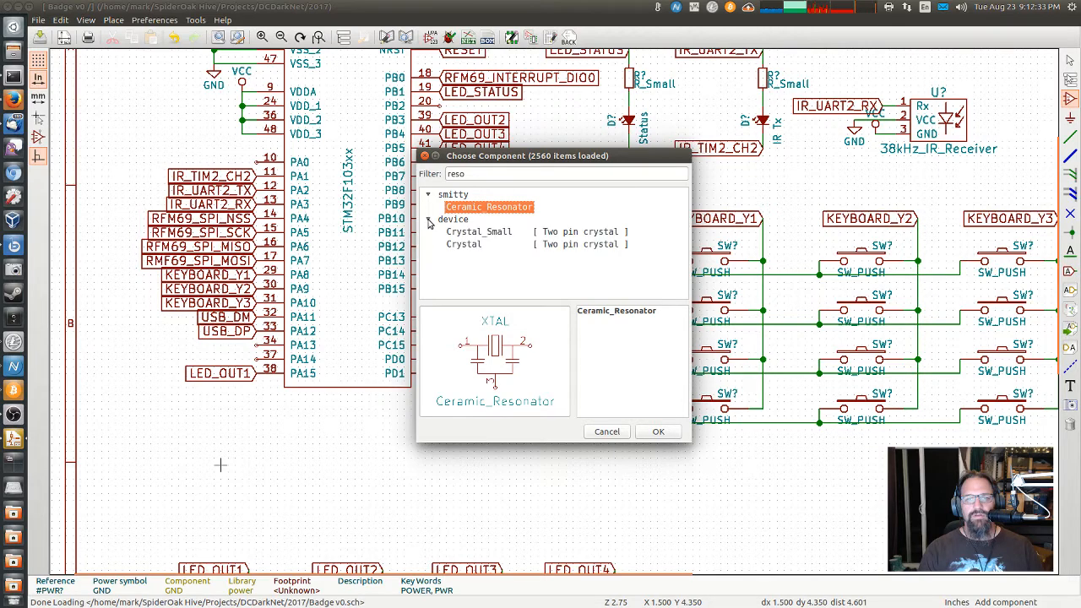
left_click(462, 234)
left_click(463, 244)
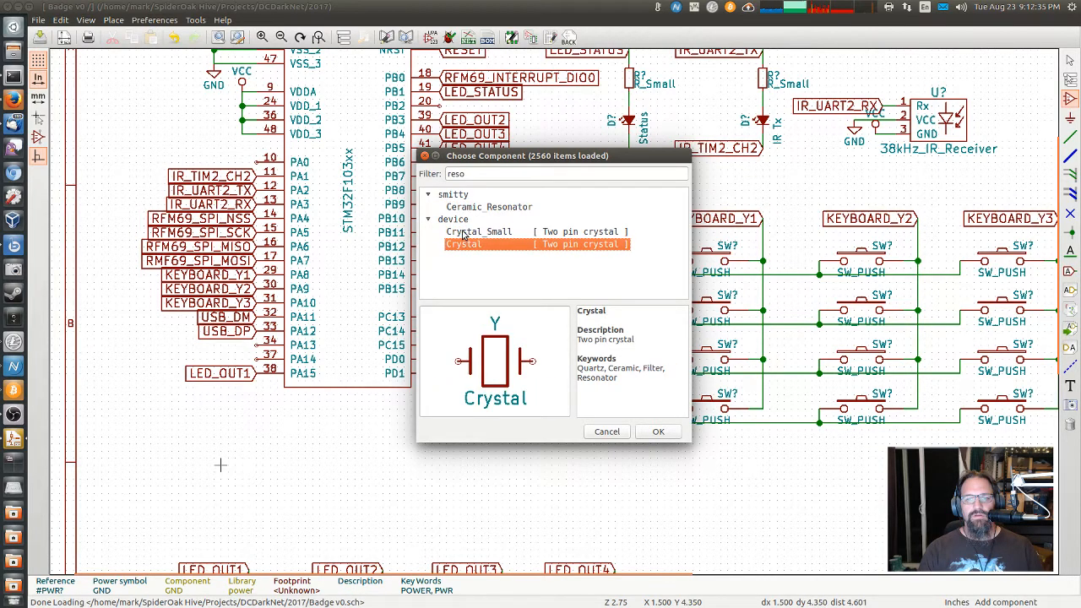
left_click(464, 233)
left_click(464, 208)
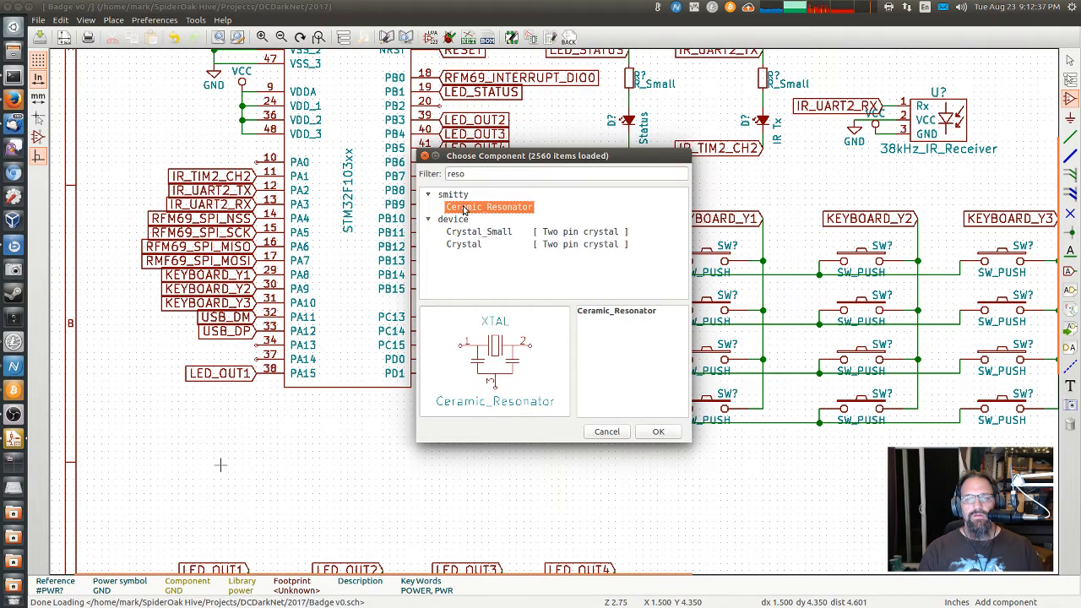
double_click(464, 209)
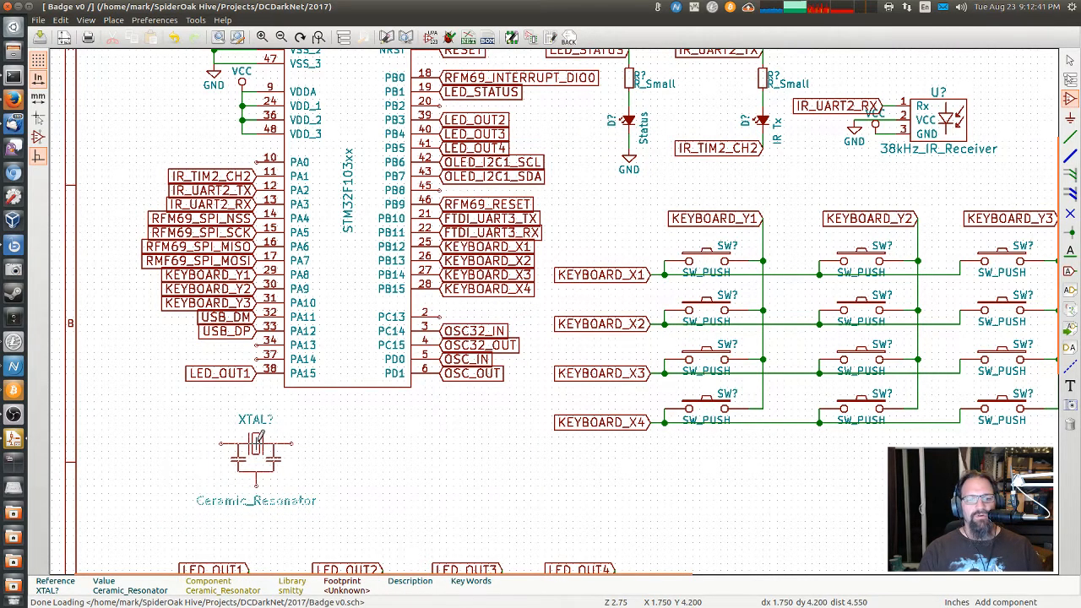
left_click(256, 443)
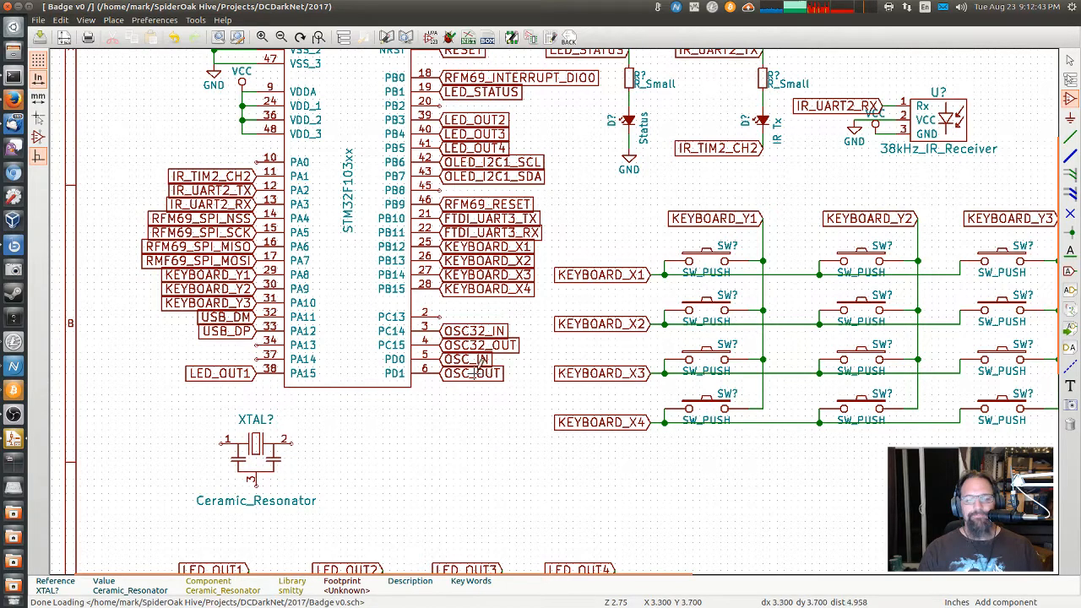
left_click(292, 438)
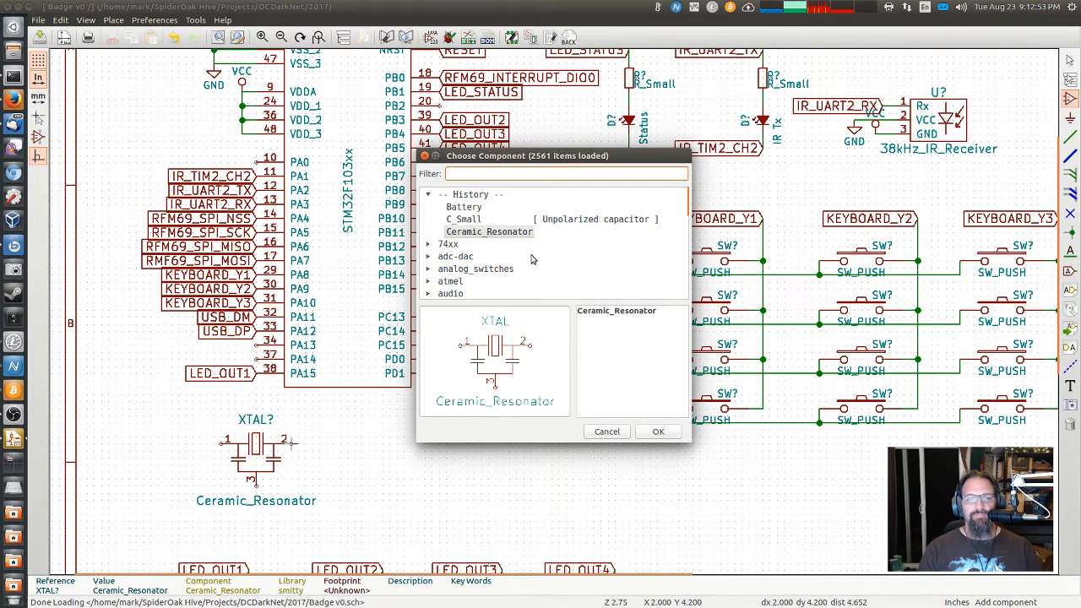
type("OSC_IN")
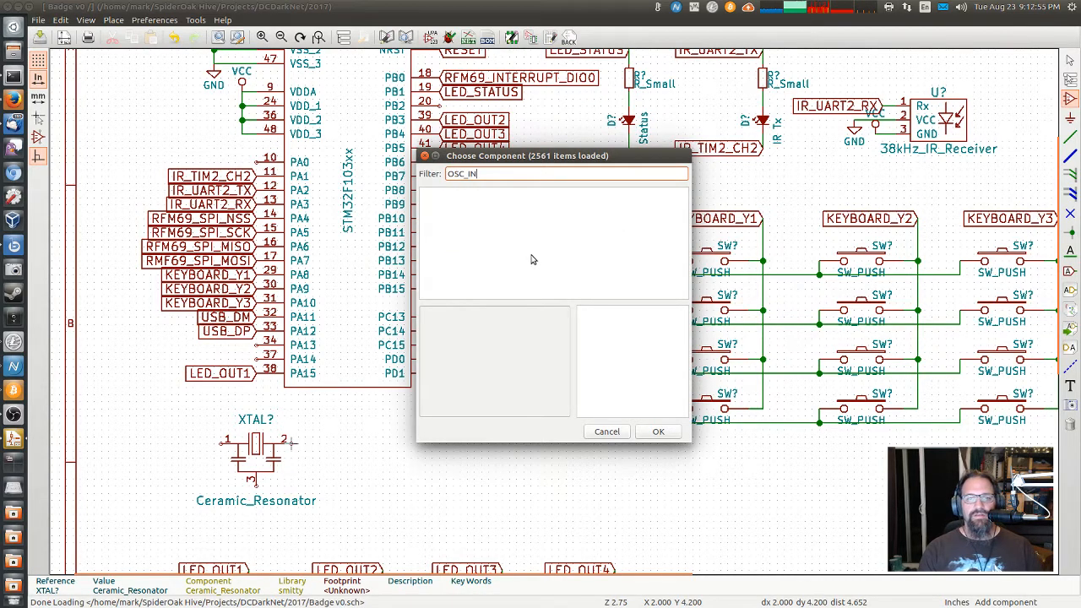
key("Escape")
left_click(293, 438)
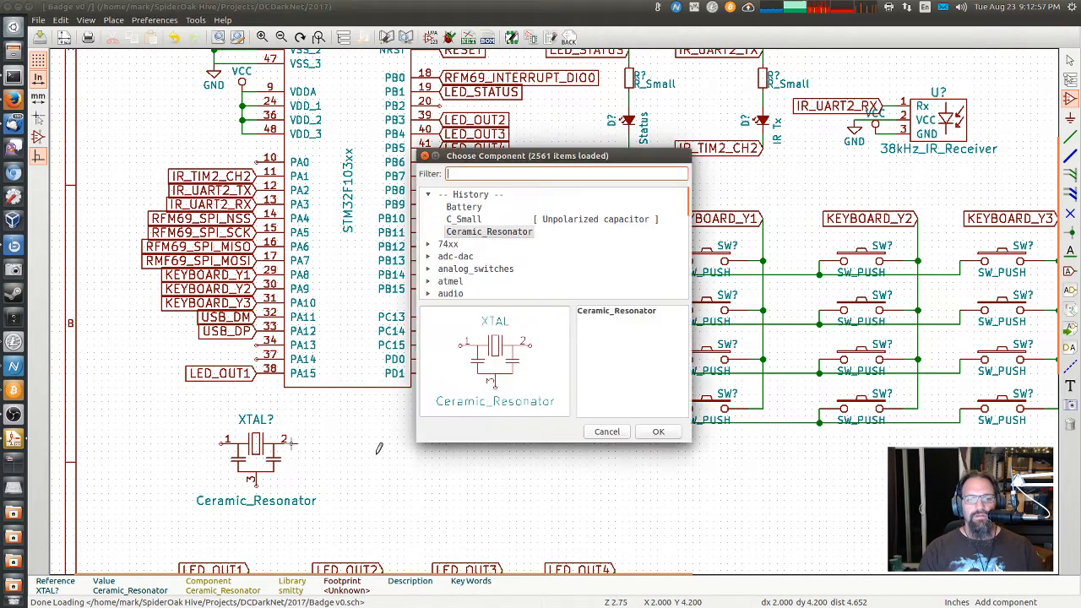
left_click(606, 431)
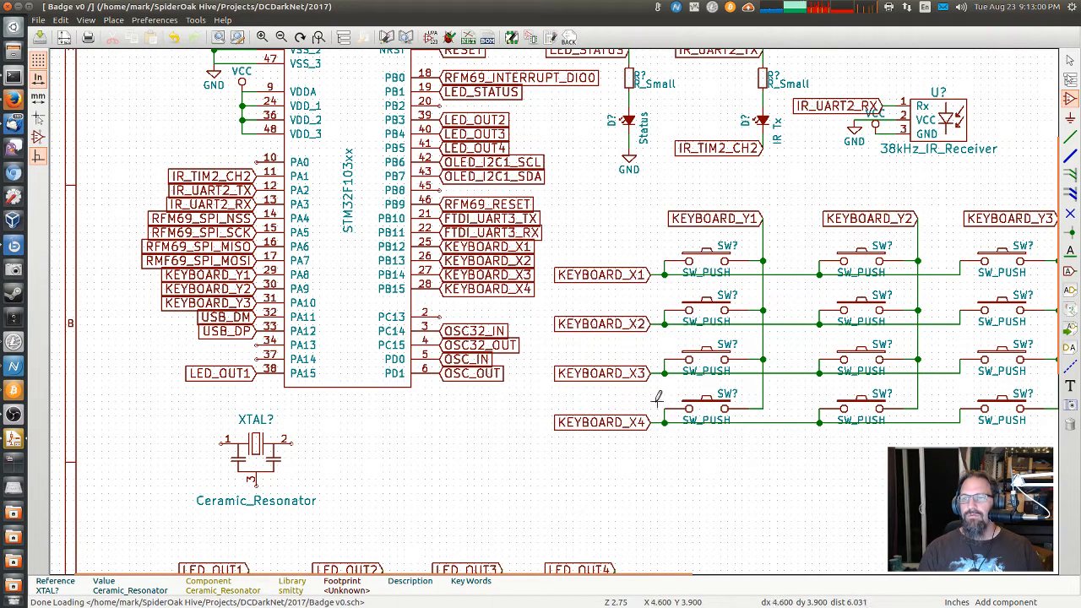
Step: Place a left-oriented global label OSC_IN on pin 2 of the ceramic resonator
left_click(1068, 270)
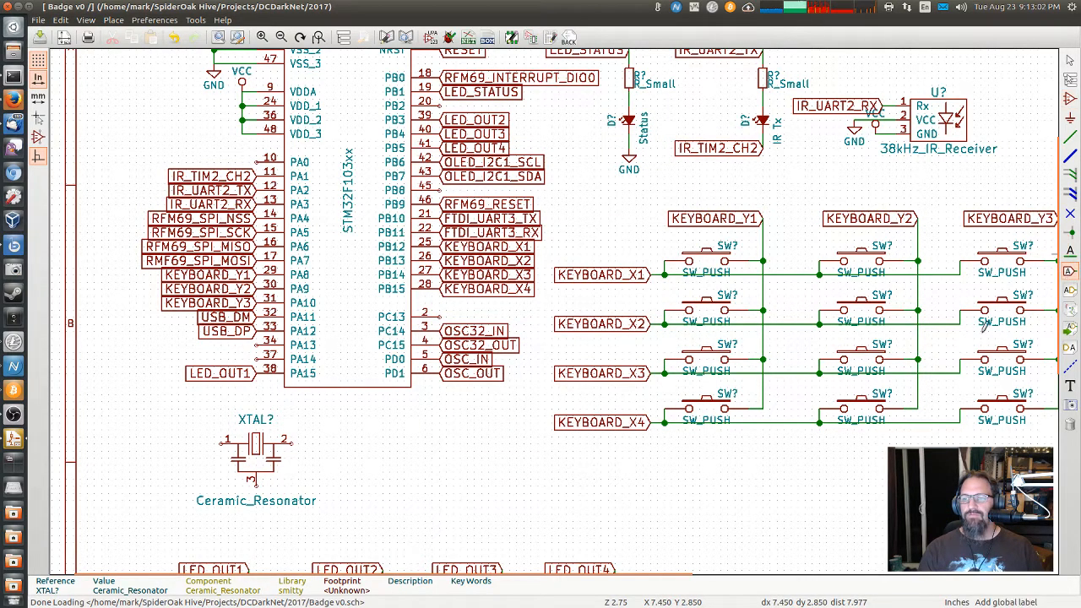
left_click(293, 437)
type("OSC_IN")
key("Return")
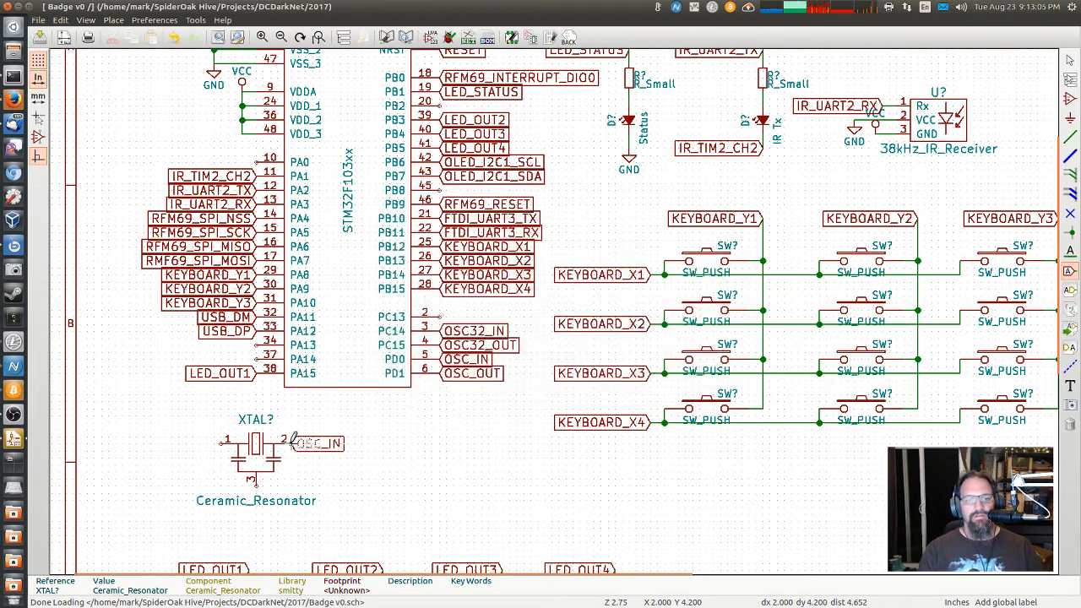
Step: Place a right-oriented global label OSC_OUT on pin 1 of the ceramic resonator
left_click(220, 441)
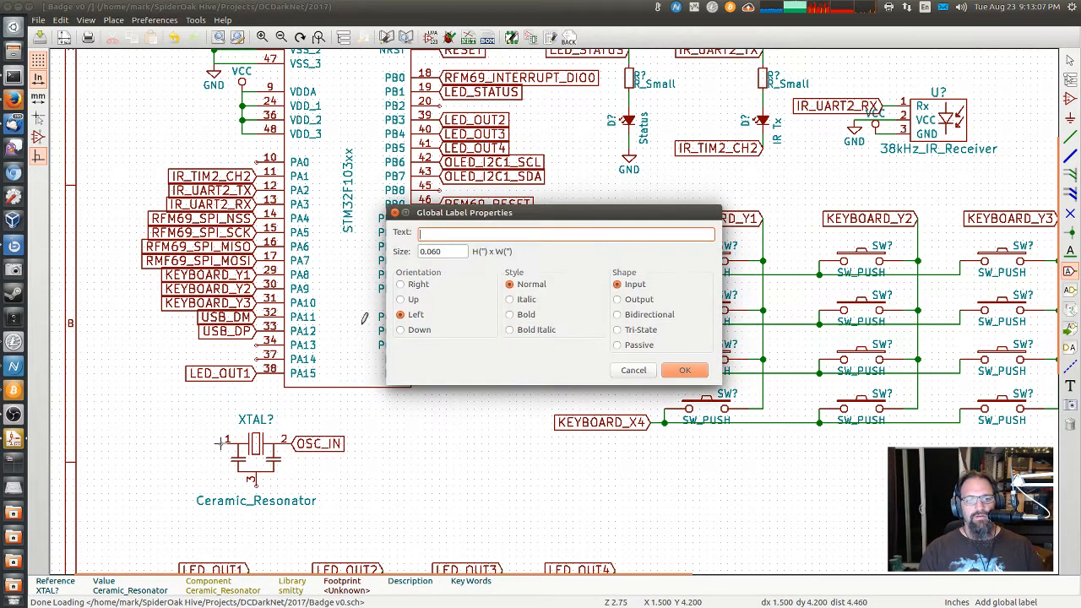
left_click(416, 287)
left_click(447, 236)
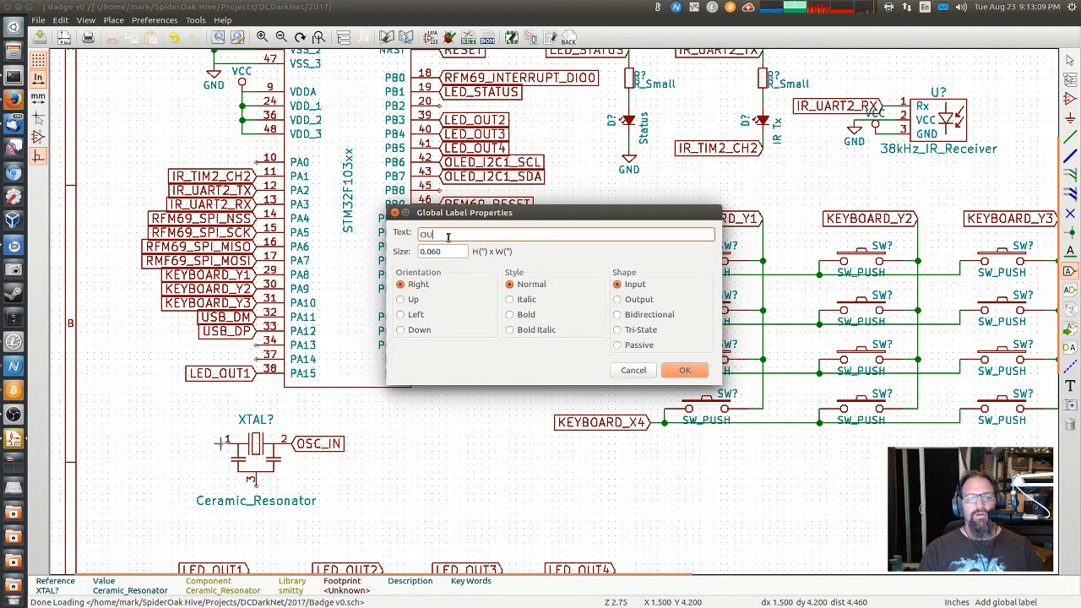
type("OSC_OUT")
key("Return")
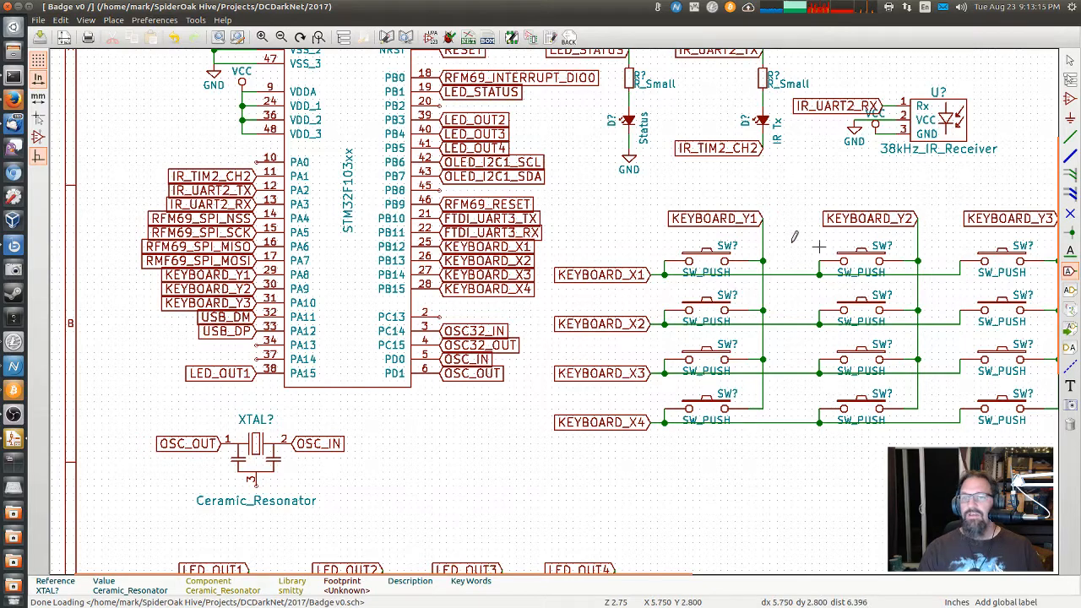
Step: Copy a GND symbol onto the ceramic resonator's pin 3 and set the resonator's value to 8MHz
key("c")
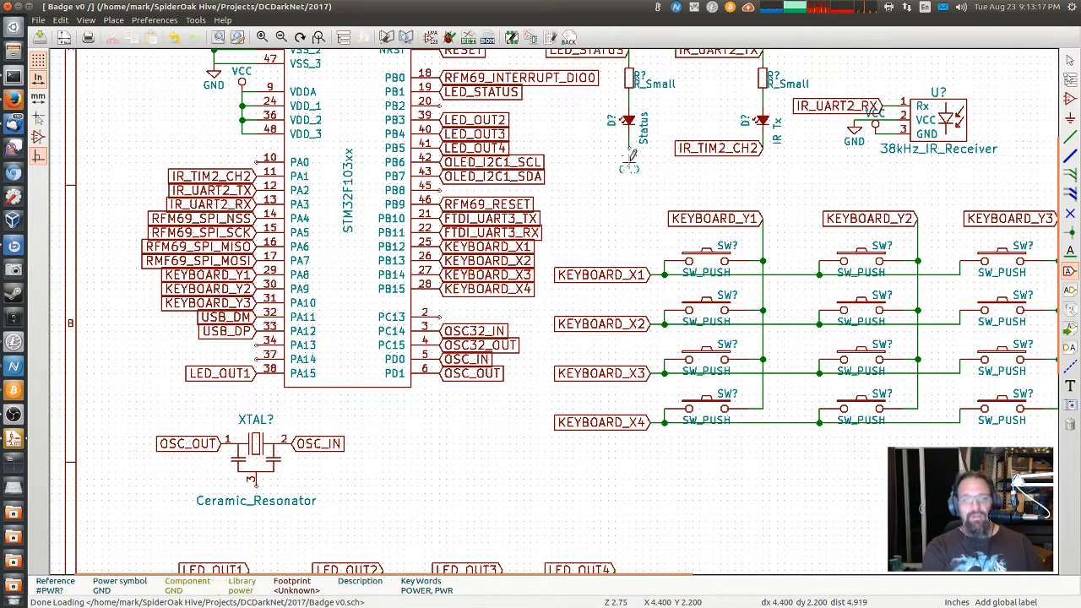
left_click(256, 497)
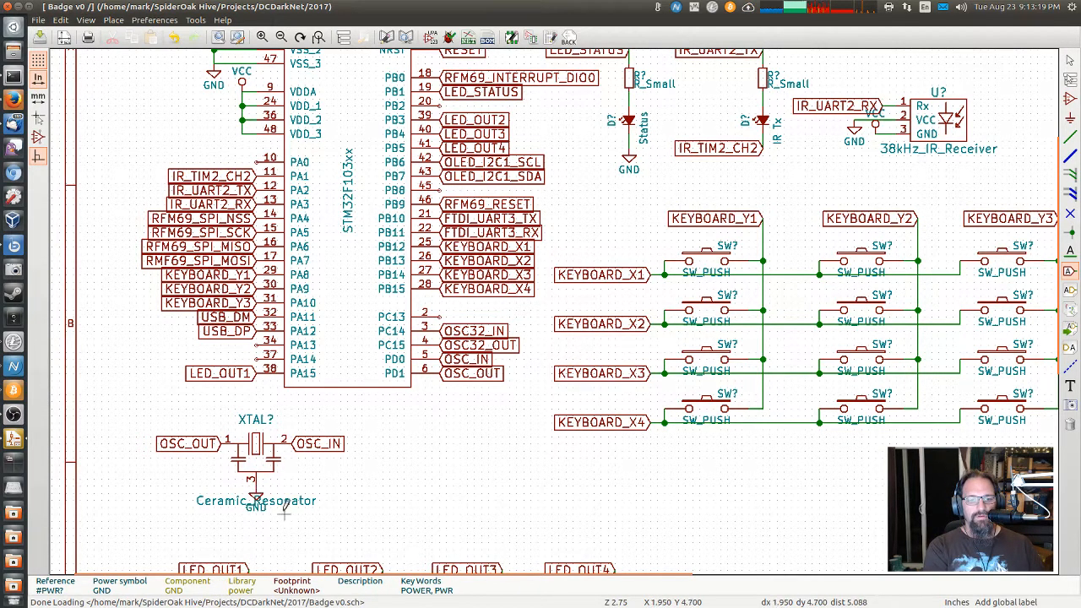
type("v")
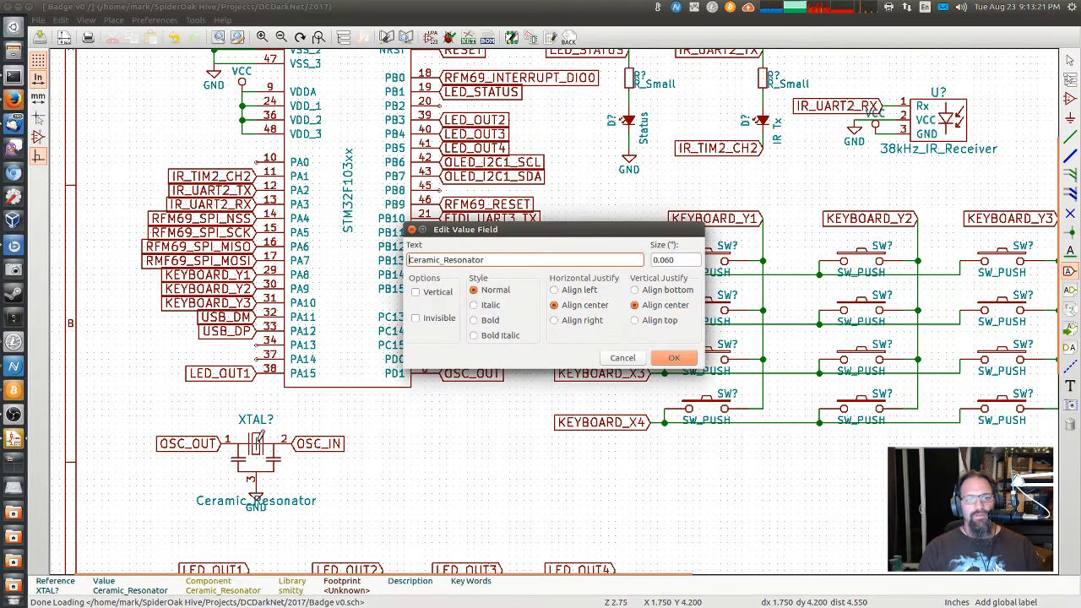
type("8MHz")
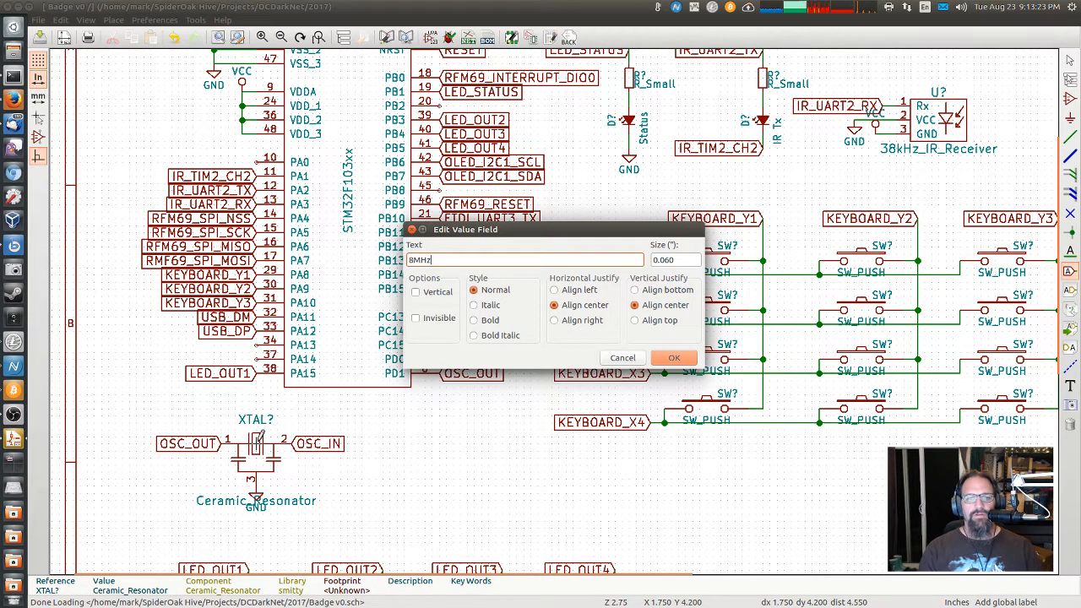
key("Return")
Step: Move the 8MHz value text off the GND symbol to the free space beside the resonator's capacitors
key("m")
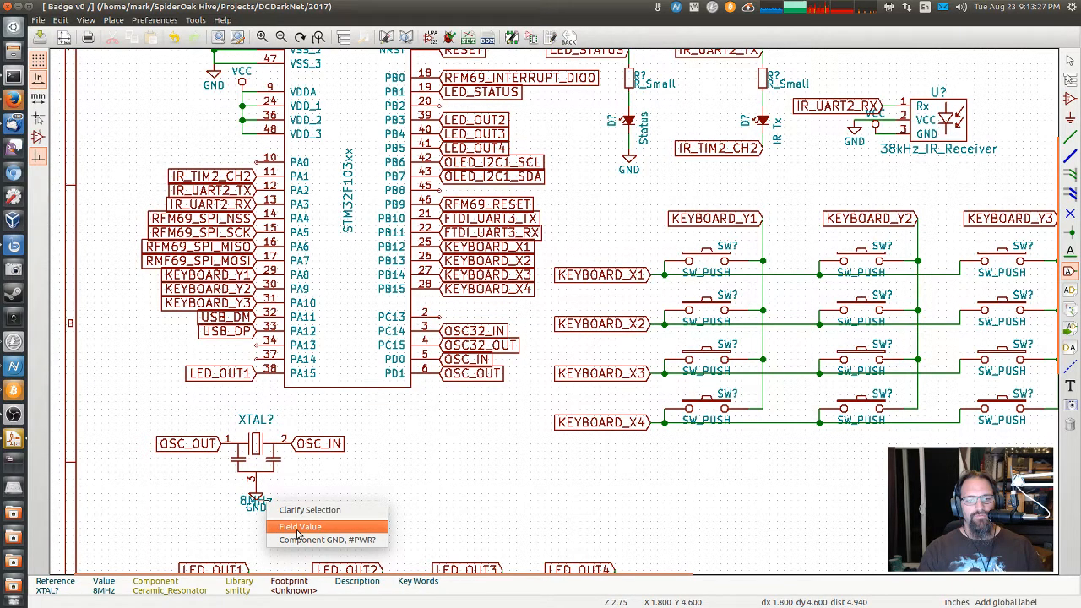
left_click(297, 527)
left_click(340, 506)
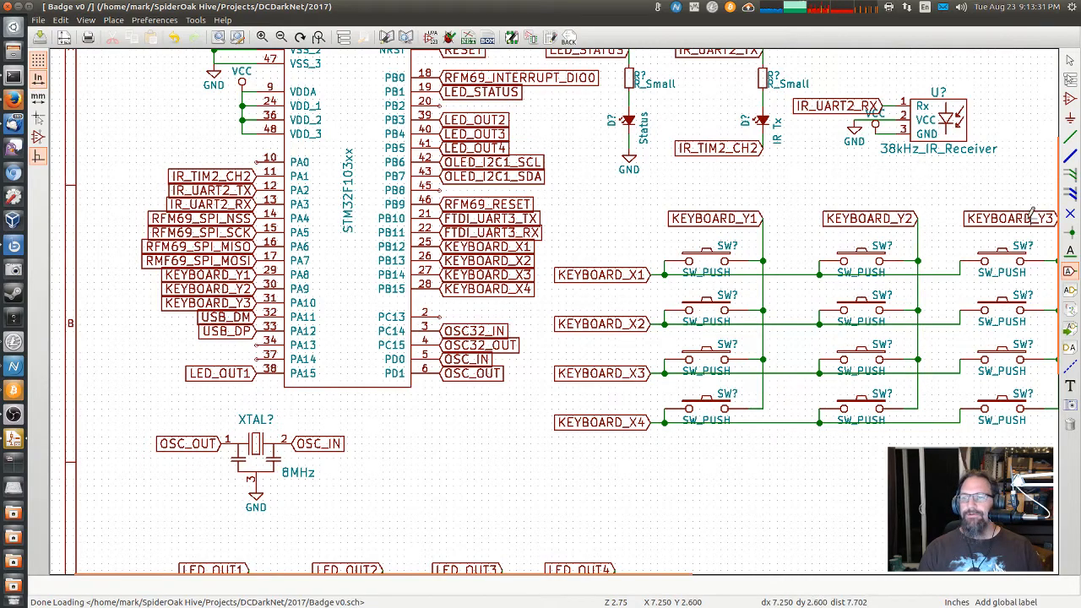
Step: Add a Crystal_Small component from the device library below the microcontroller, to the right of the resonator
scroll(1021, 165, "up", 5)
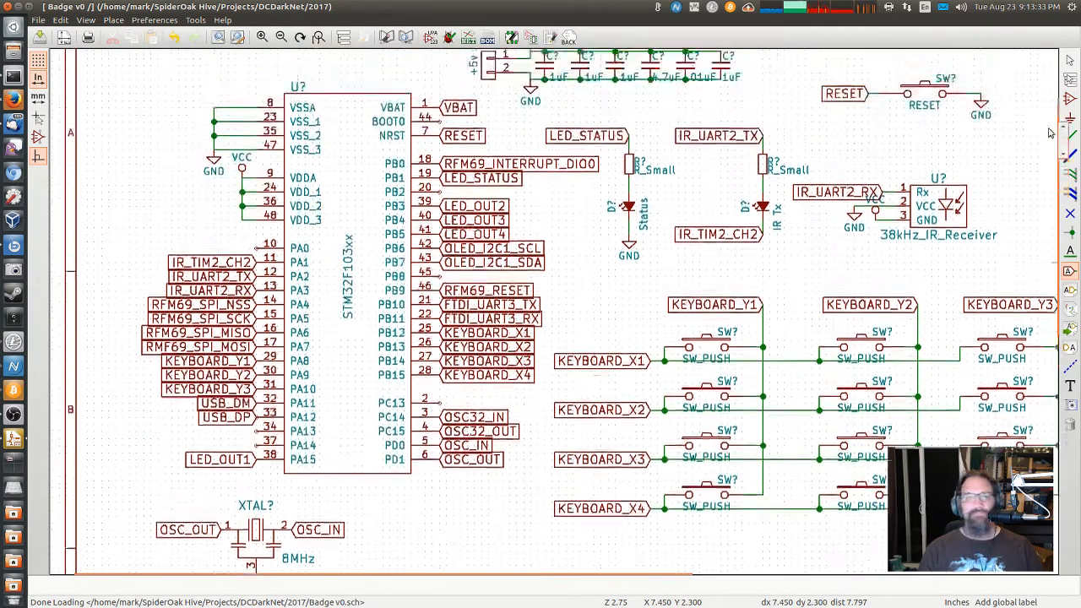
scroll(1021, 163, "down", 4)
scroll(1020, 163, "down", 1)
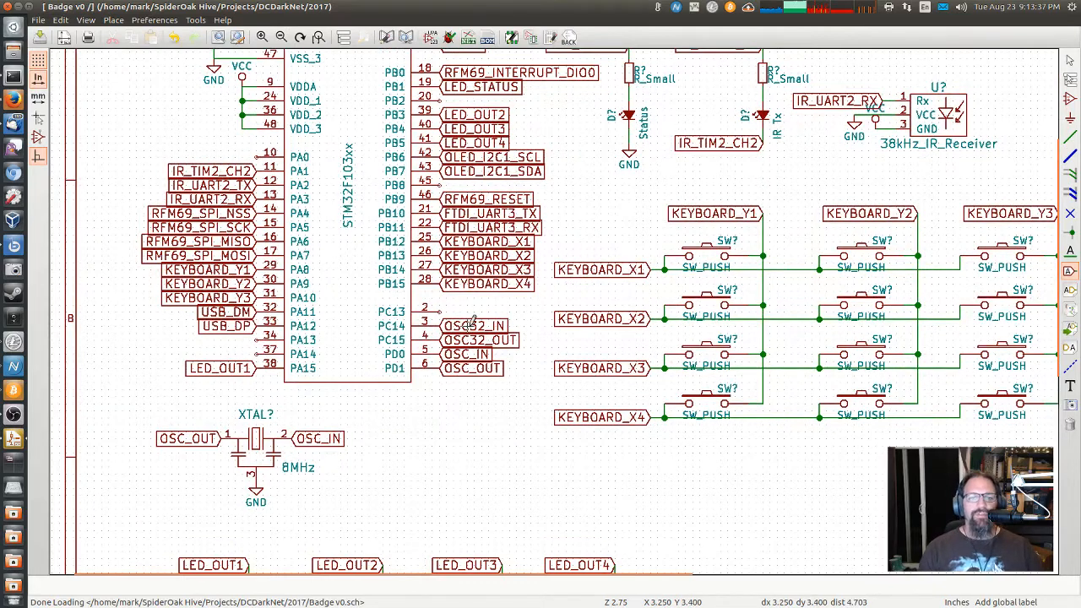
left_click(1070, 98)
left_click(431, 459)
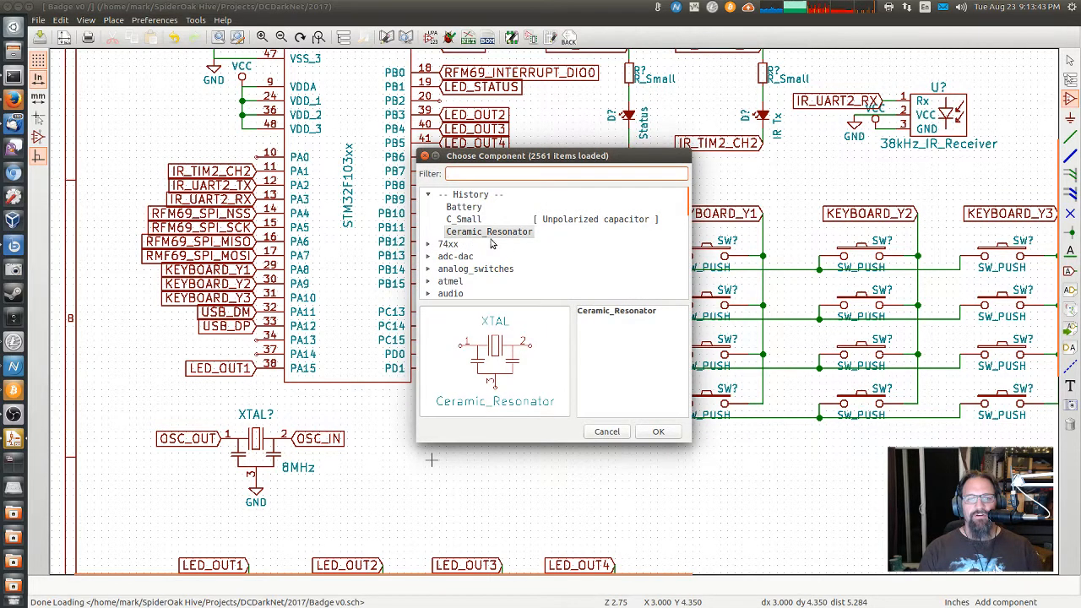
type("cry")
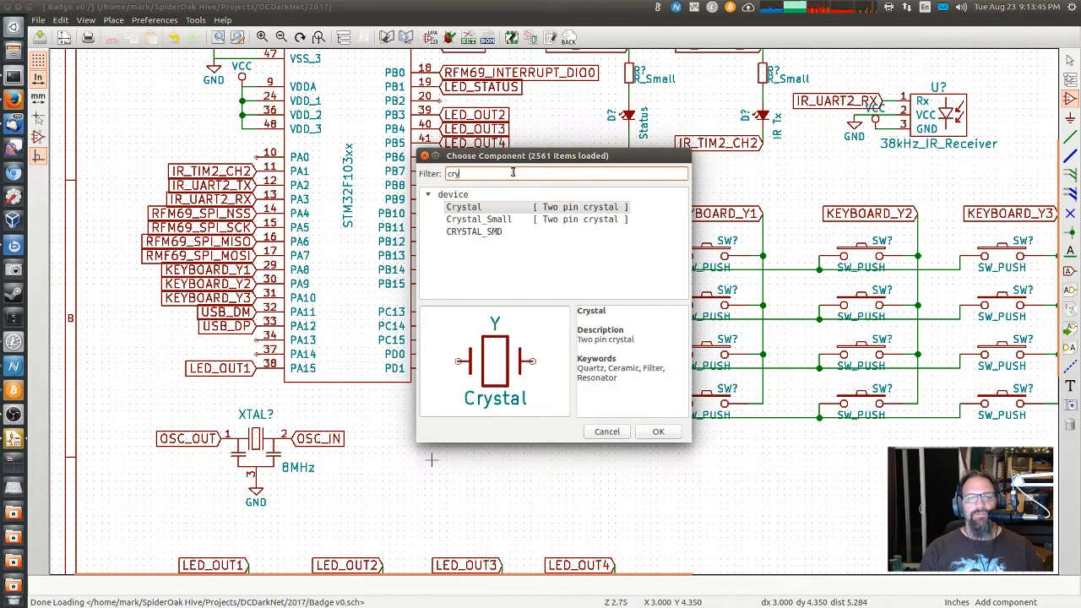
left_click(497, 221)
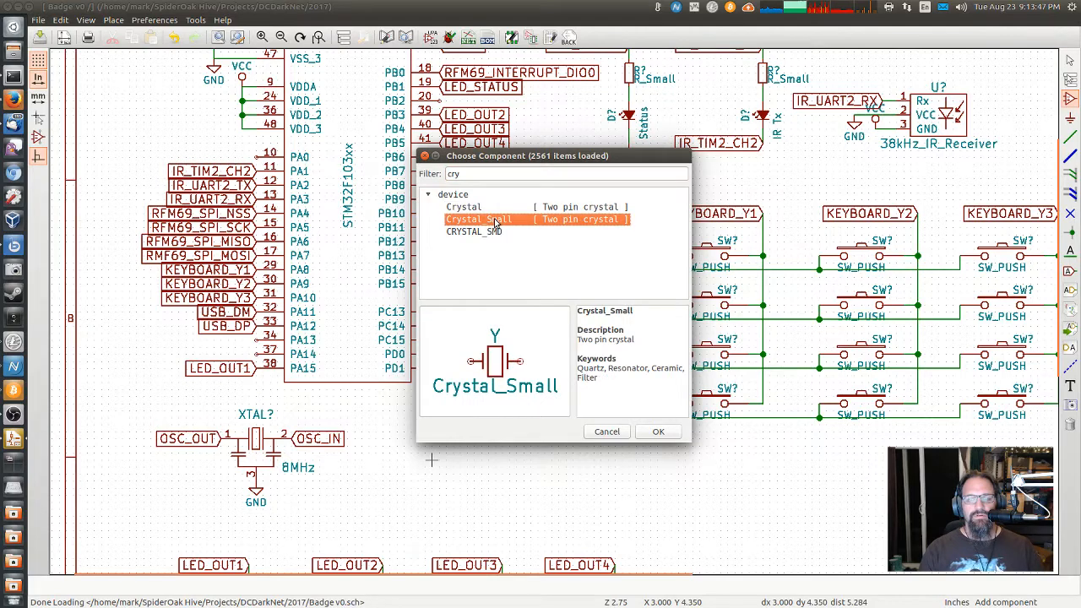
double_click(497, 221)
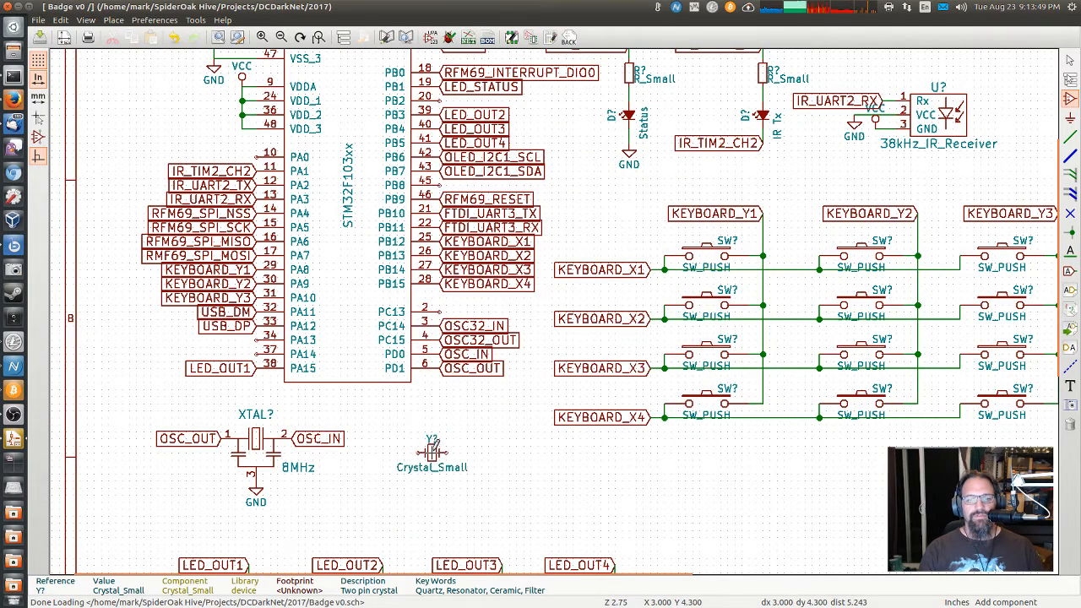
left_click(432, 448)
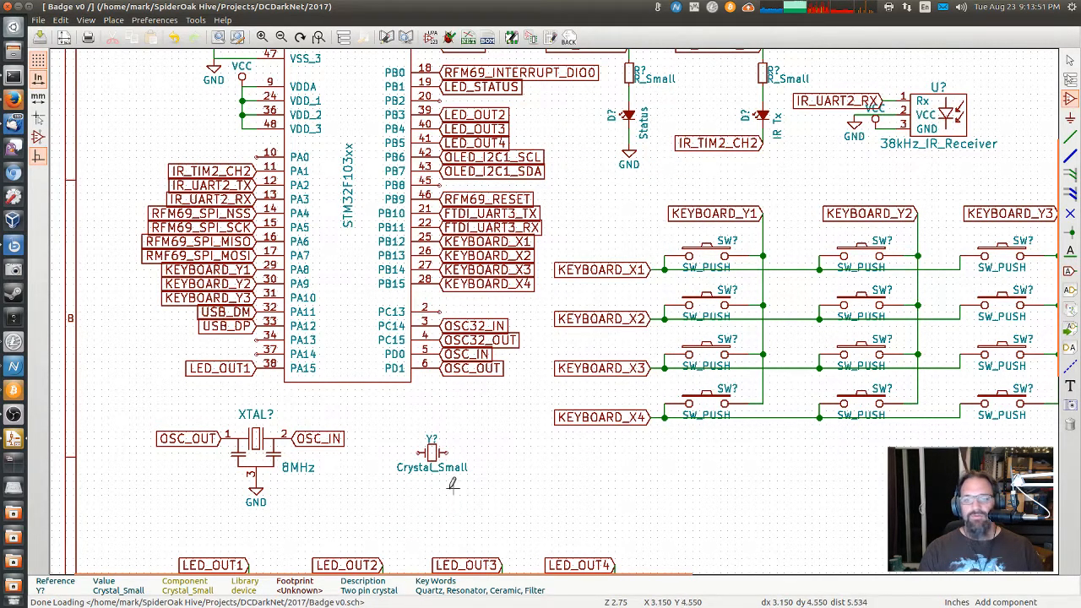
Step: Place two C_Small capacitors below the crystal, one under each end
left_click(403, 488)
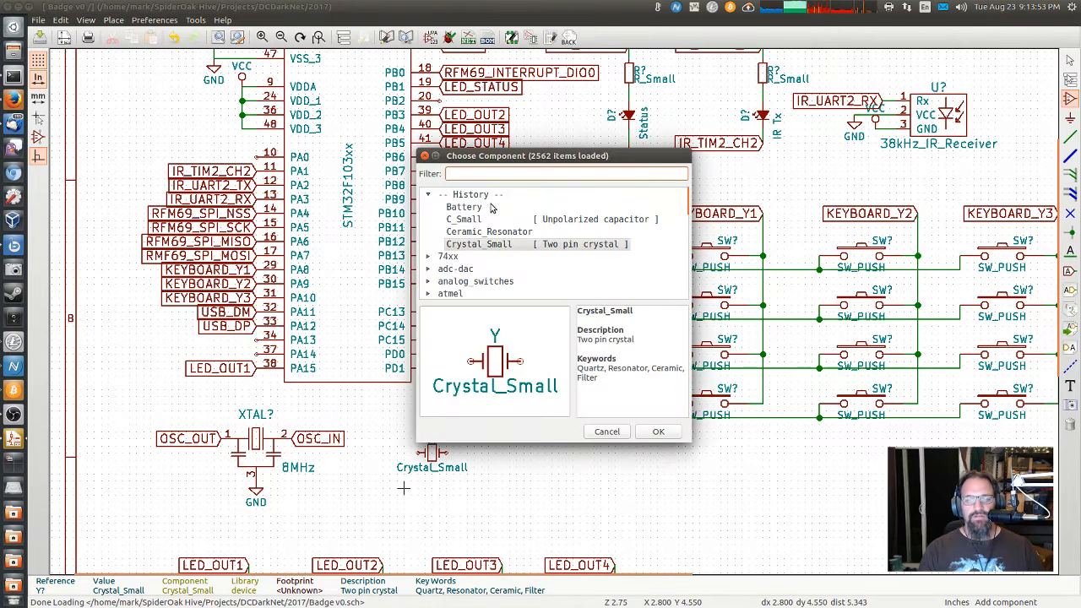
left_click(462, 221)
double_click(462, 221)
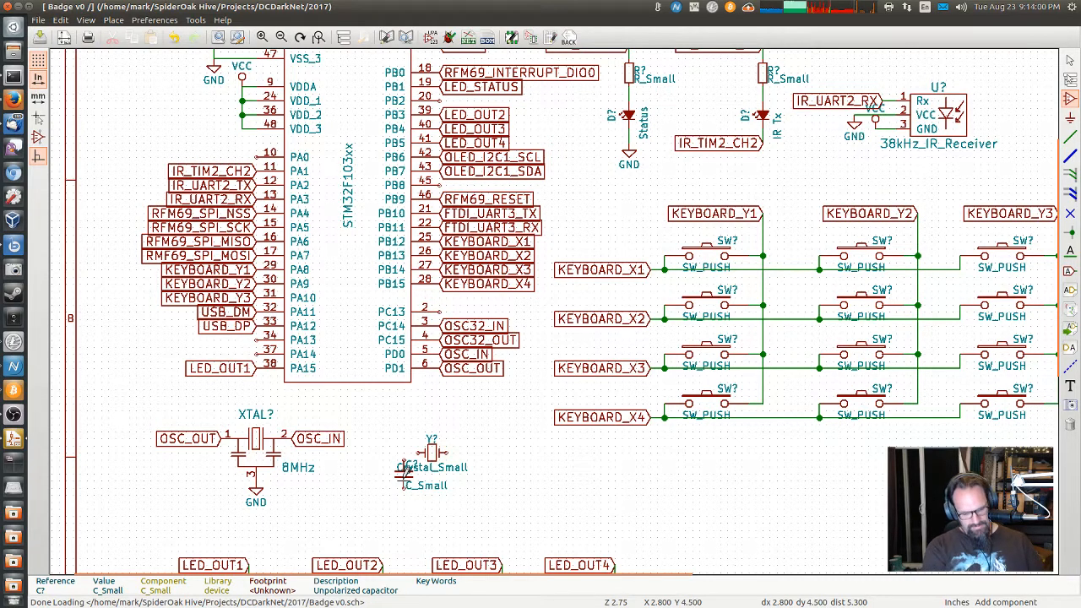
key("c")
left_click(460, 475)
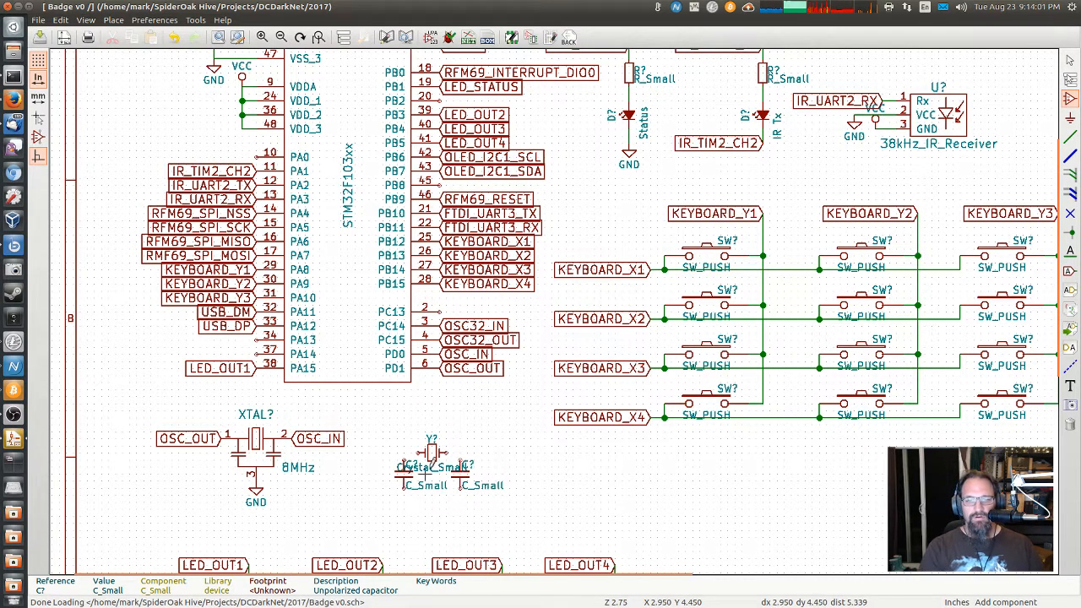
Step: Move the crystal's value text above its reference and set the value to 32.768kHz
key("m")
left_click(434, 412)
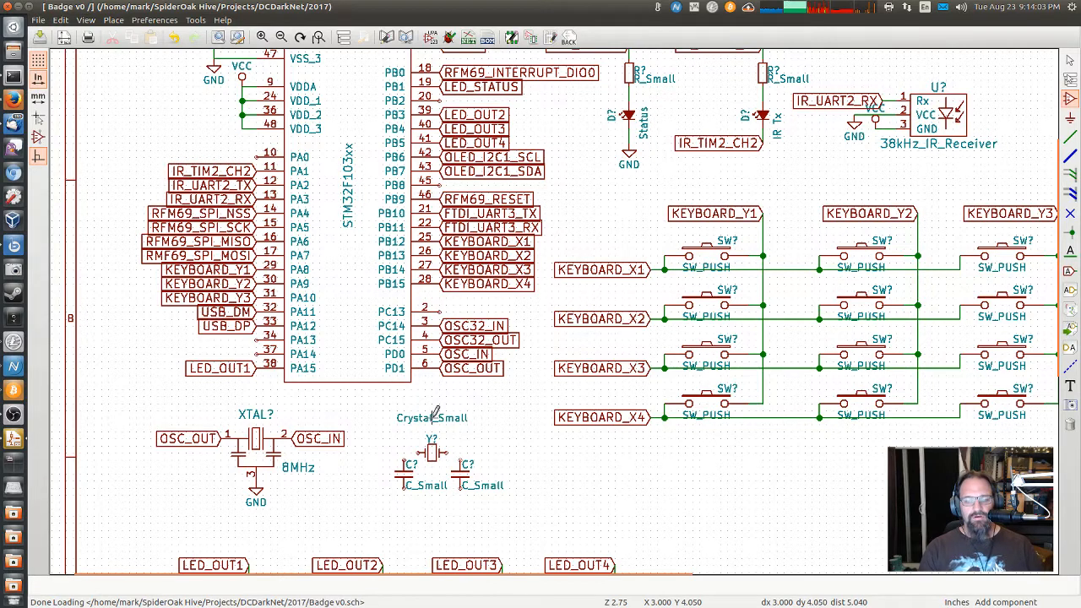
type("v")
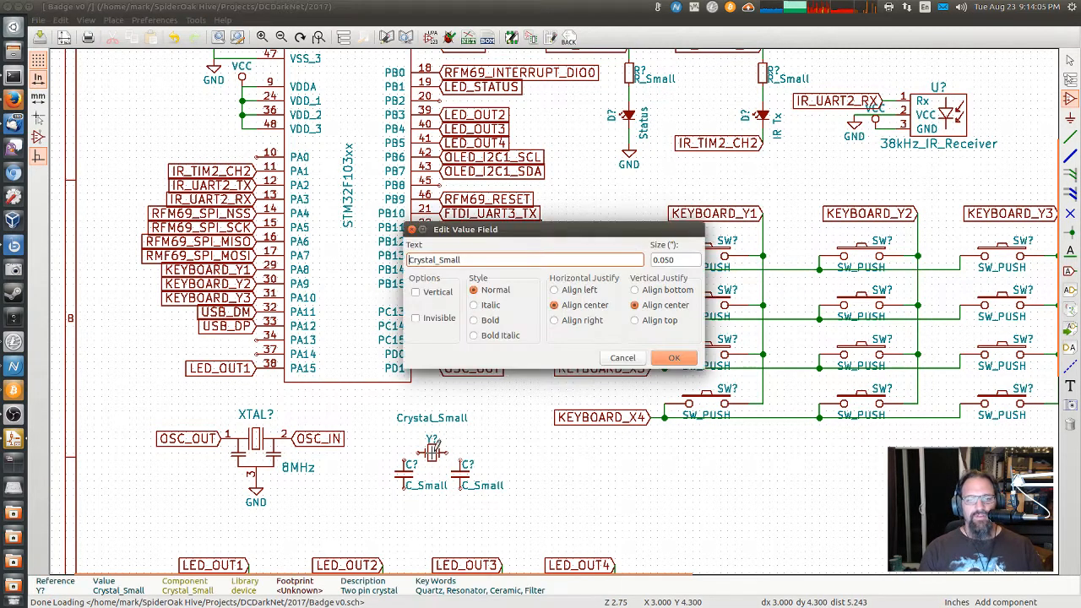
type("32.7")
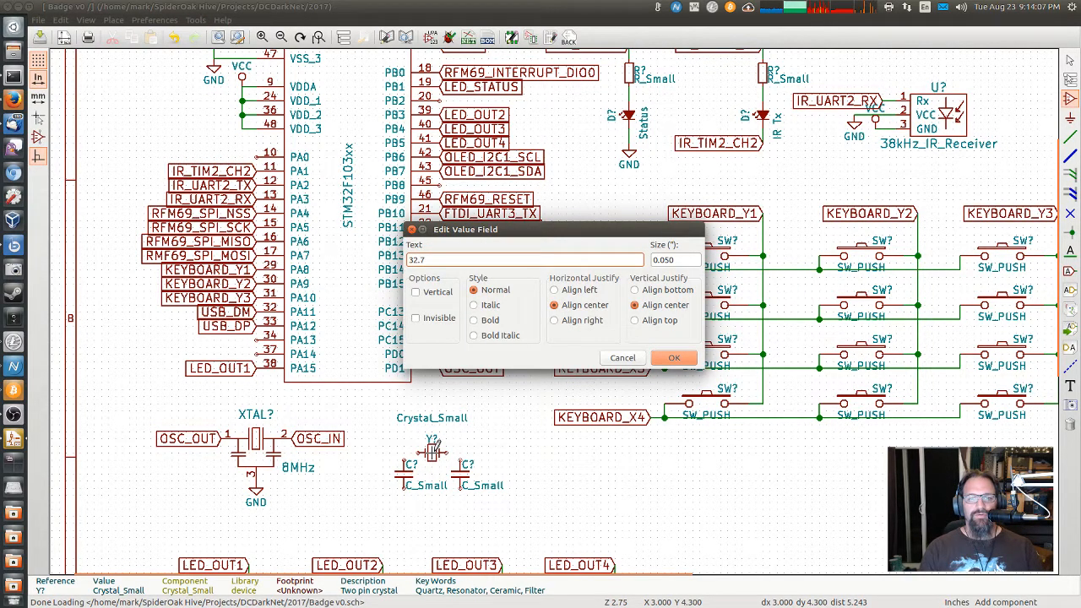
type("68kHz")
key("Return")
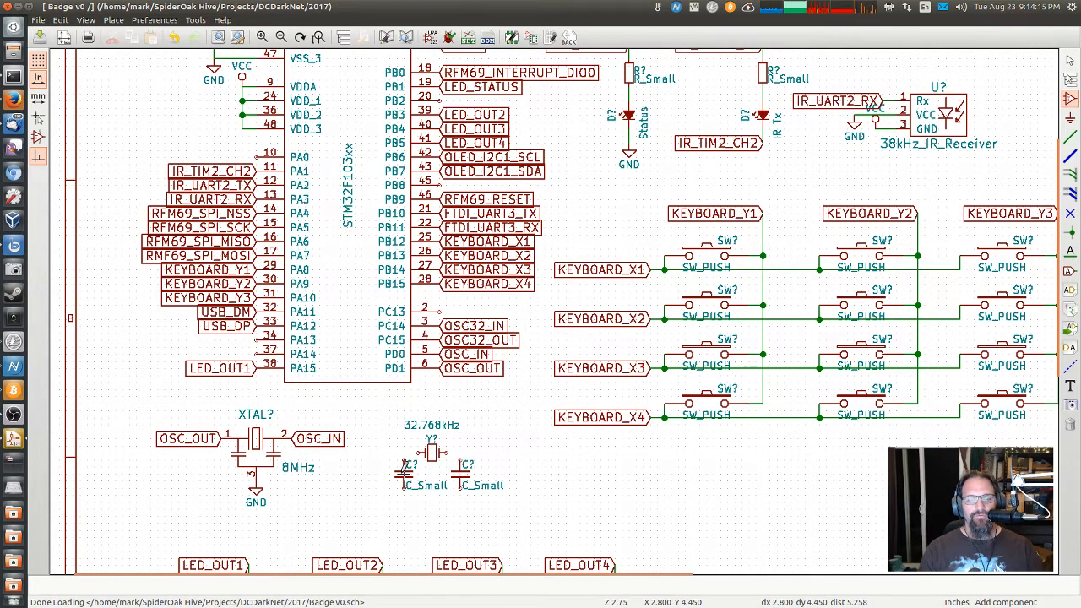
Step: Set the value of both capacitors below the crystal to 22pF
key("v")
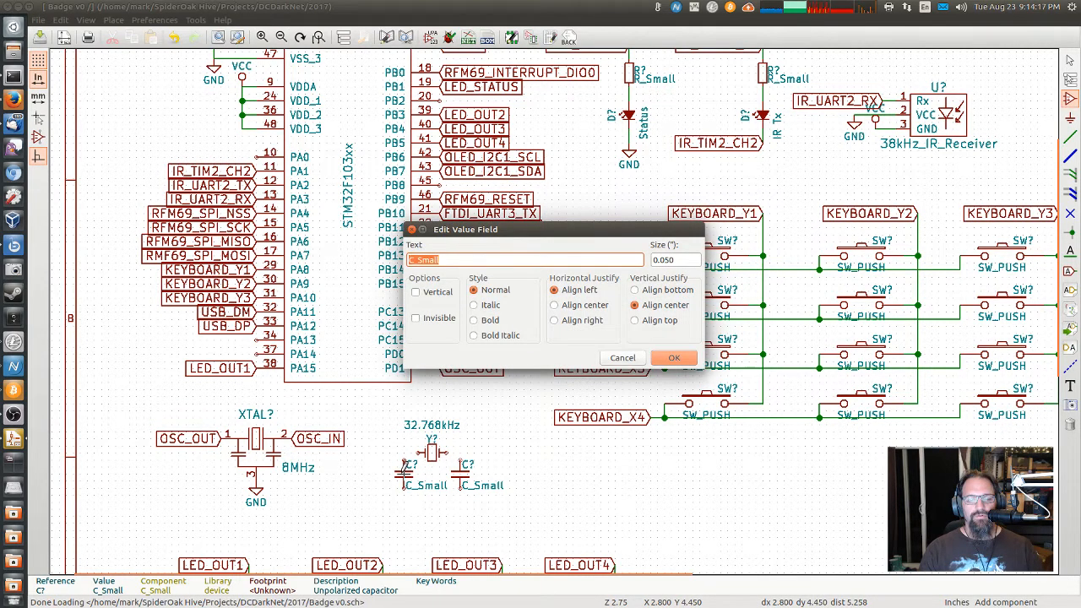
key("BackSpace")
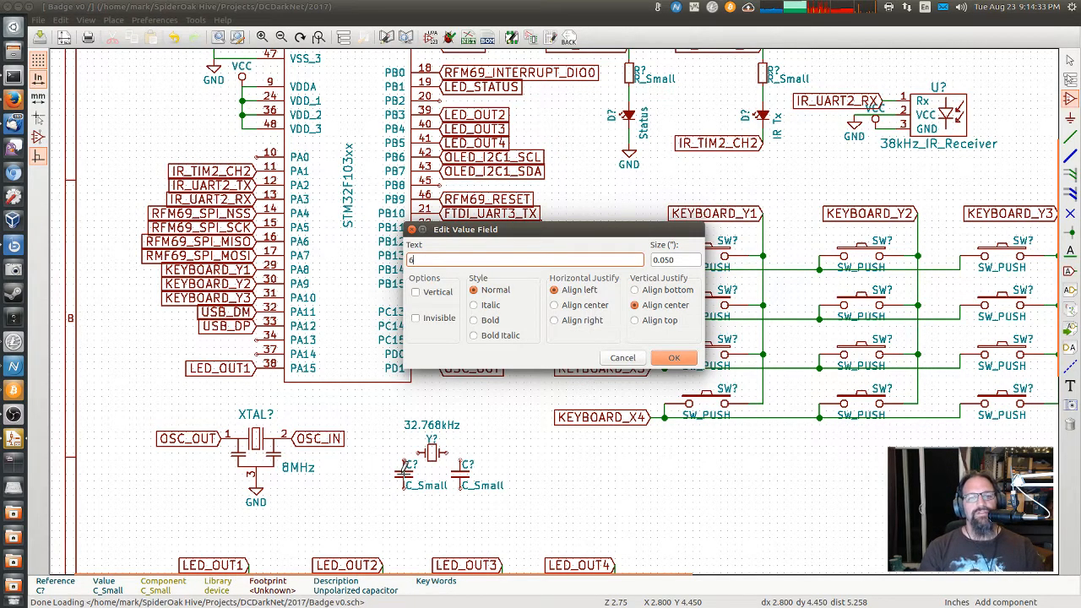
key("BackSpace")
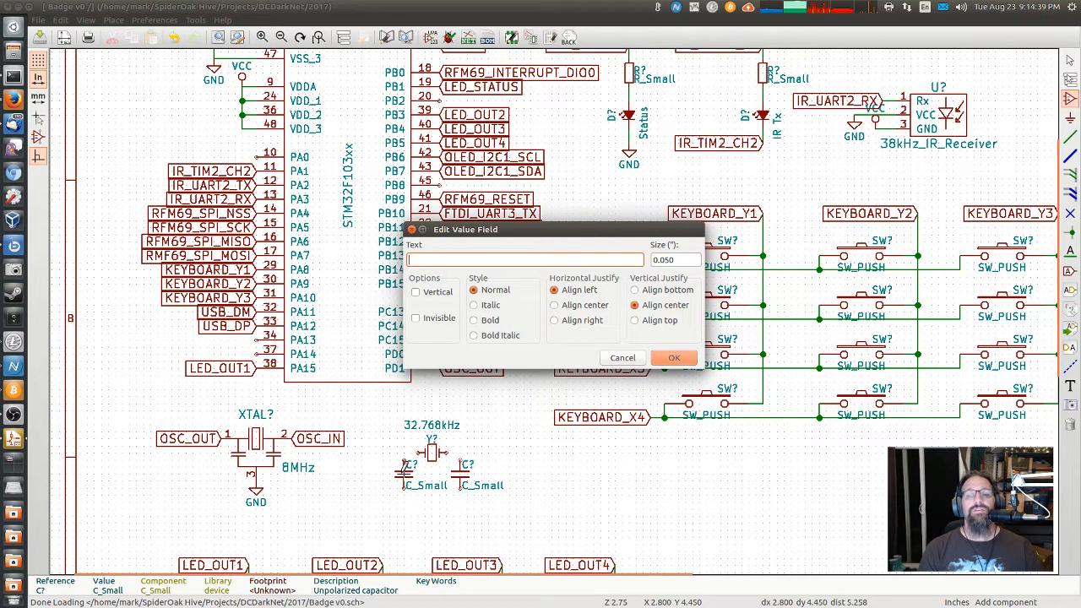
type("22pF")
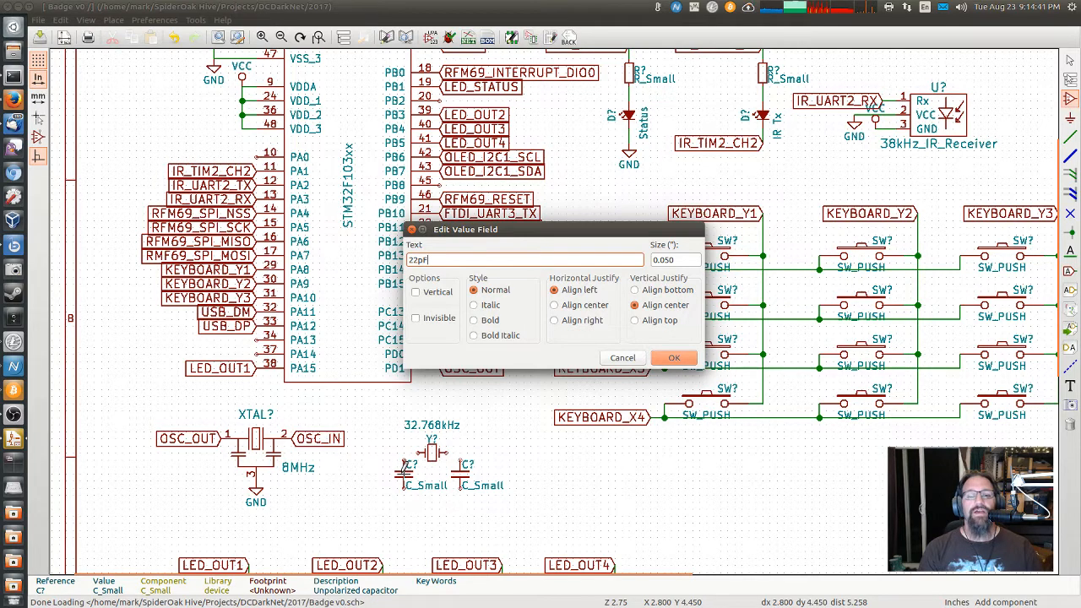
left_click(674, 358)
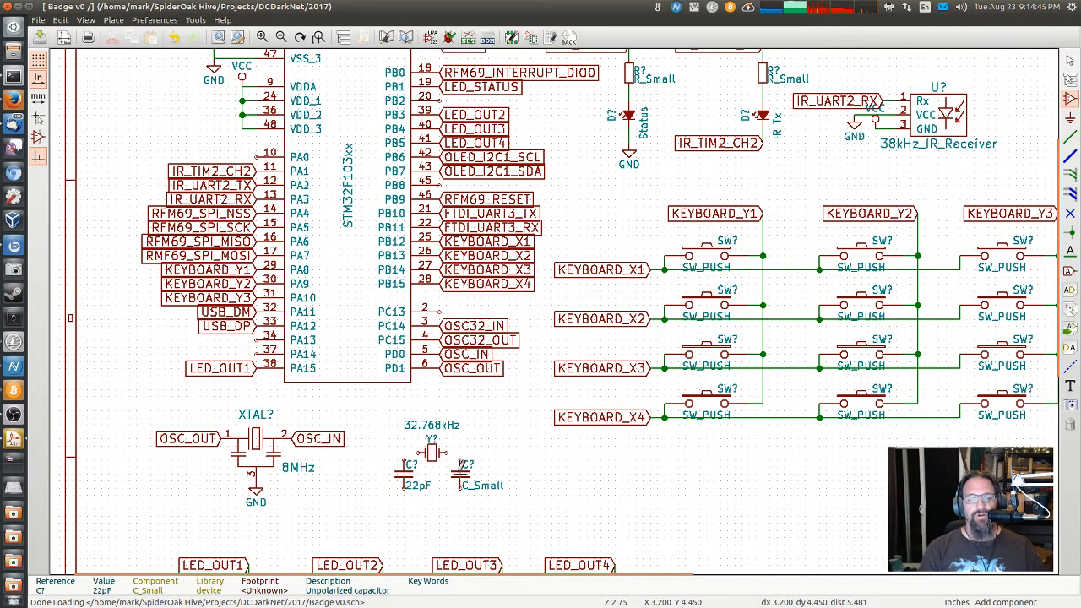
type("v22pFC_Small")
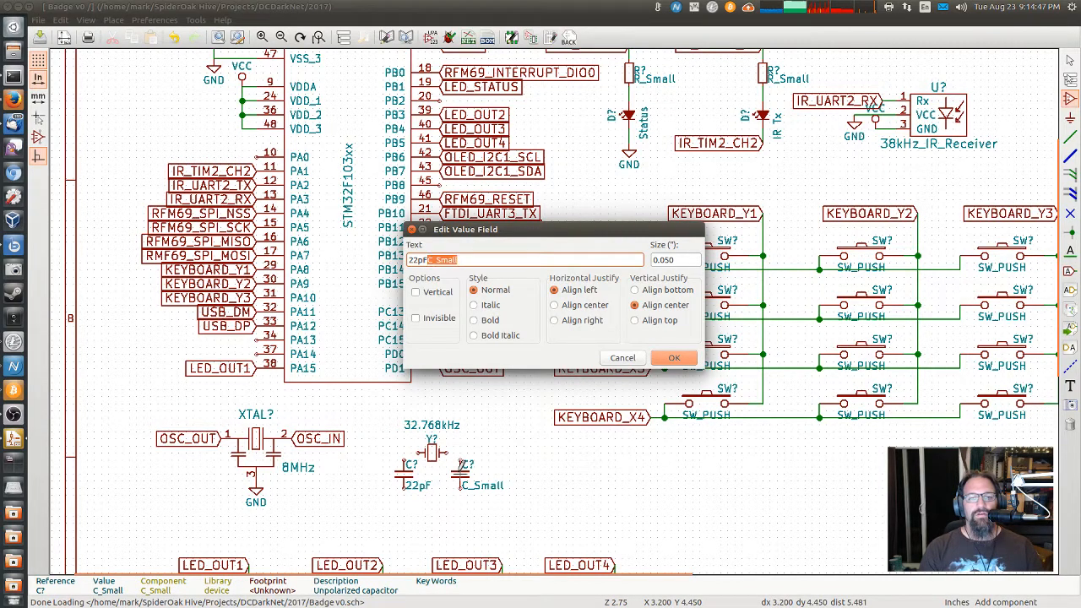
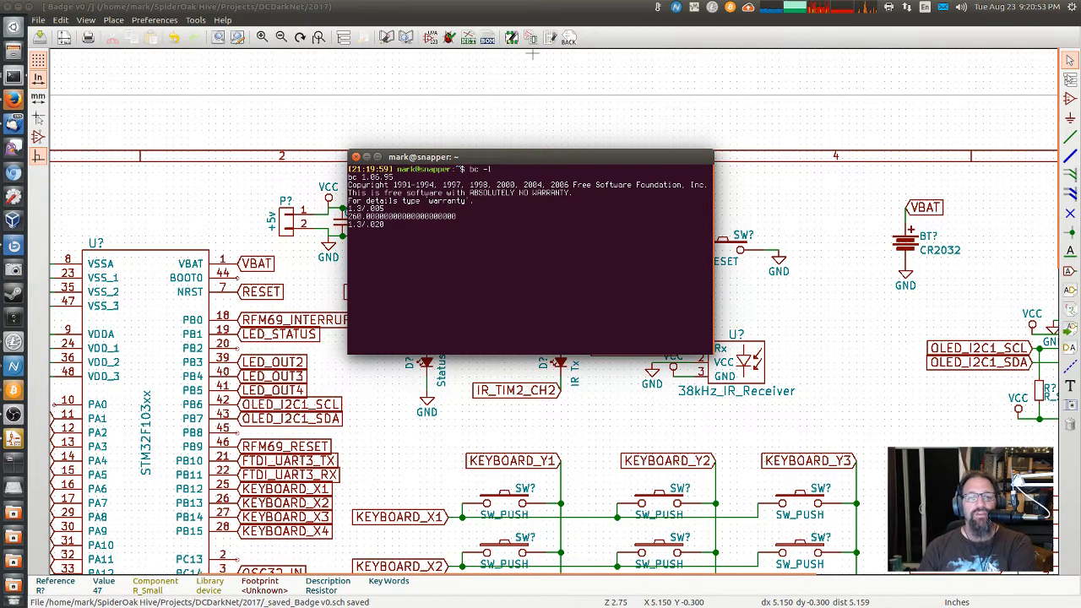
Step: Calculate 1.3/.020 in the terminal's bc calculator, then close the terminal and return to the schematic
key("Return")
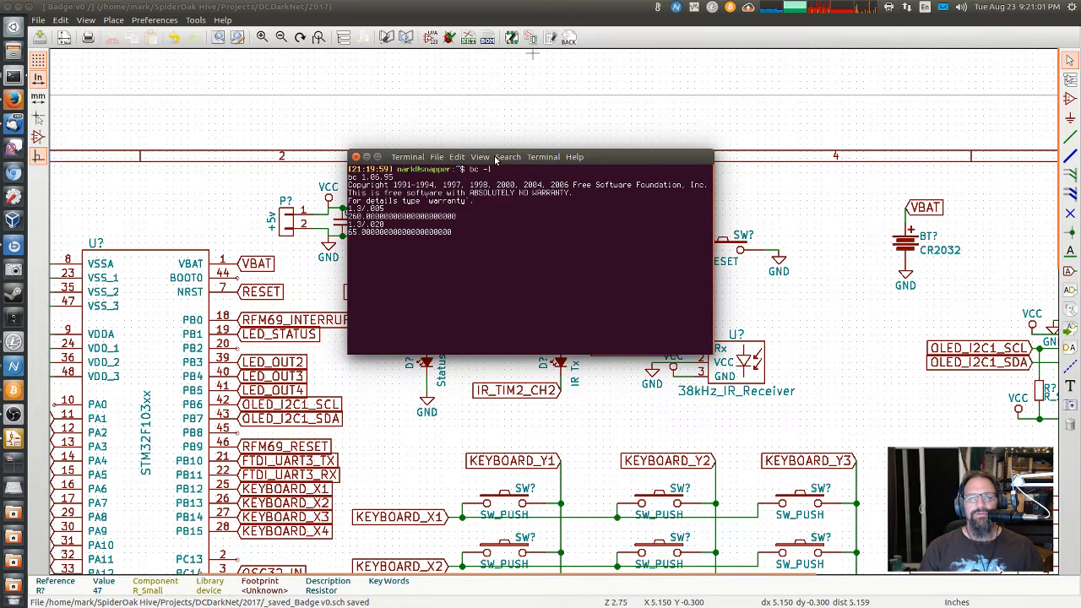
key("ctrl+d")
key("ctrl+d")
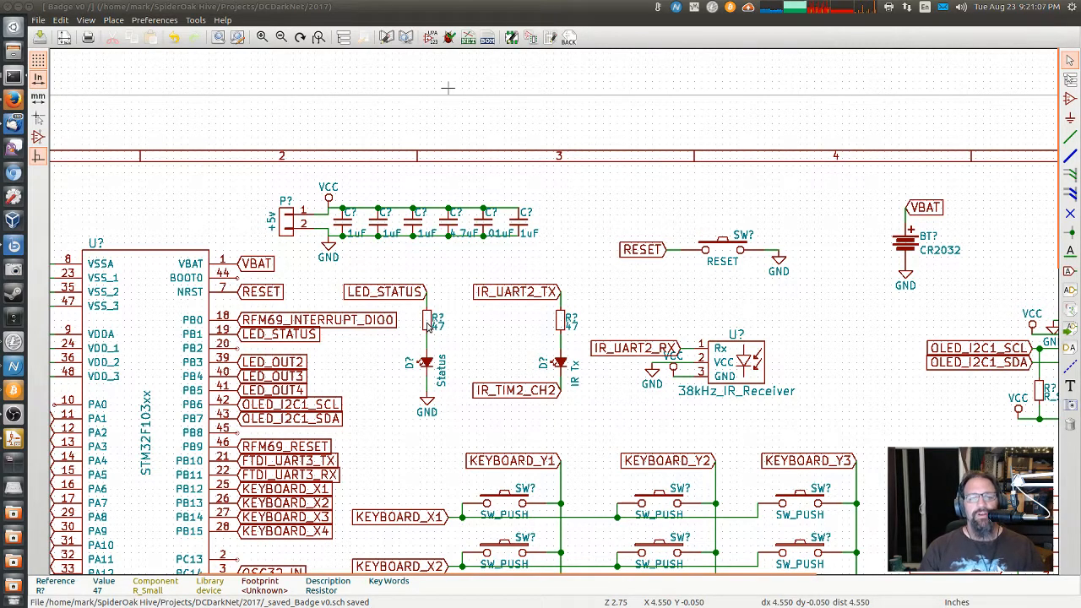
left_click(476, 292)
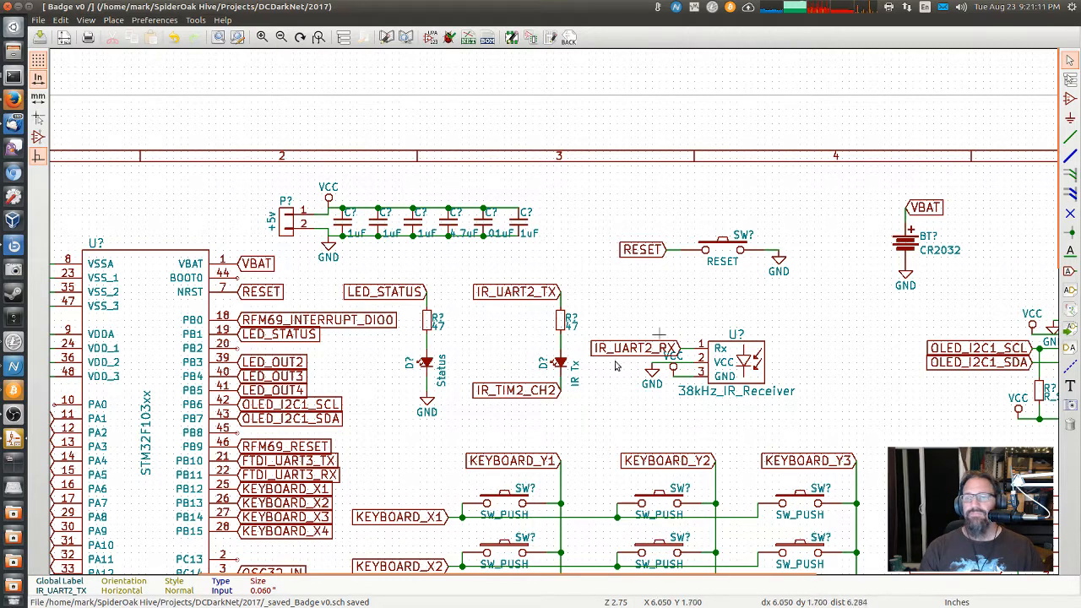
Step: Set the value of the resistors feeding the Status LED and the IR Tx LED to 100
left_click(427, 322)
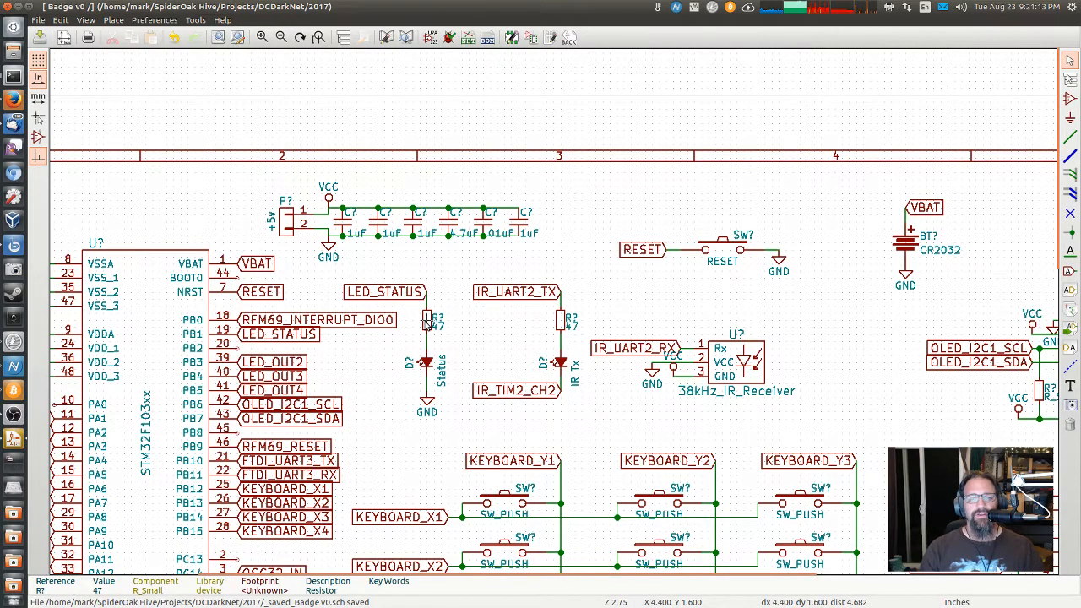
double_click(427, 323)
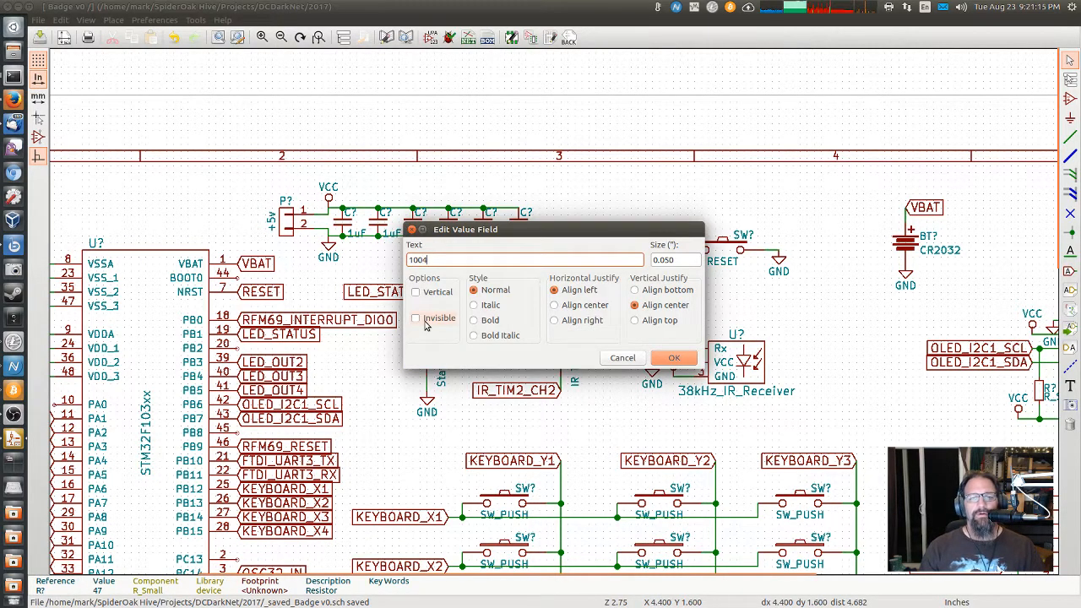
key("Return")
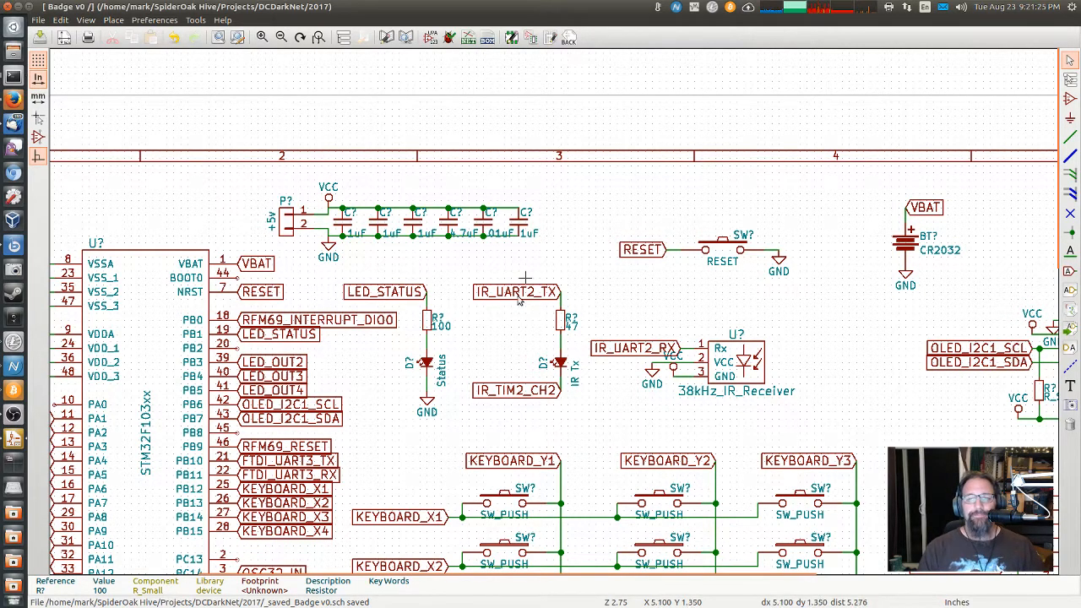
key("v")
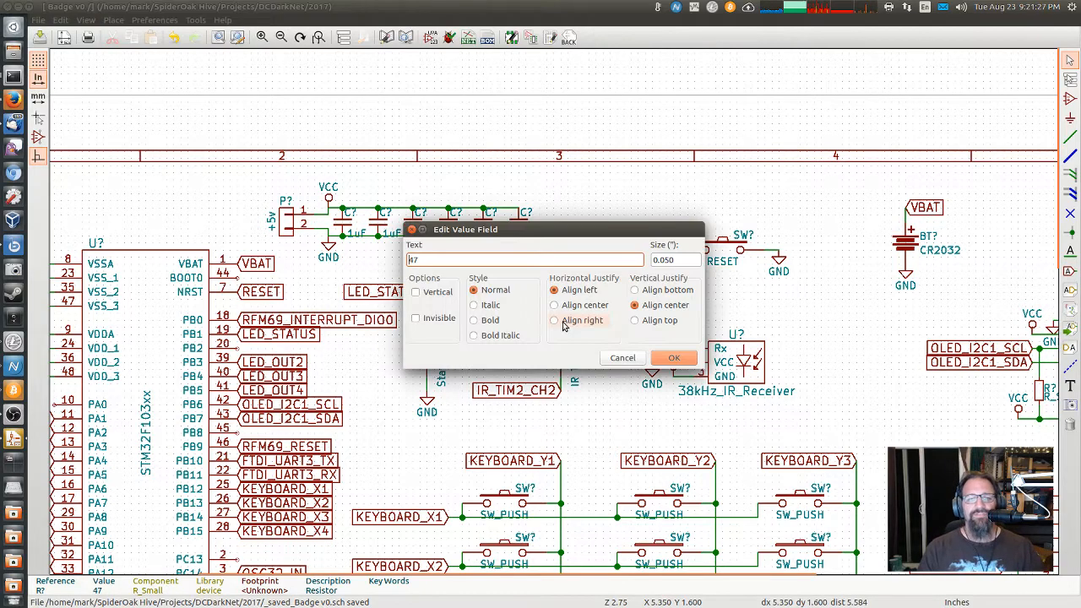
type("100")
key("Return")
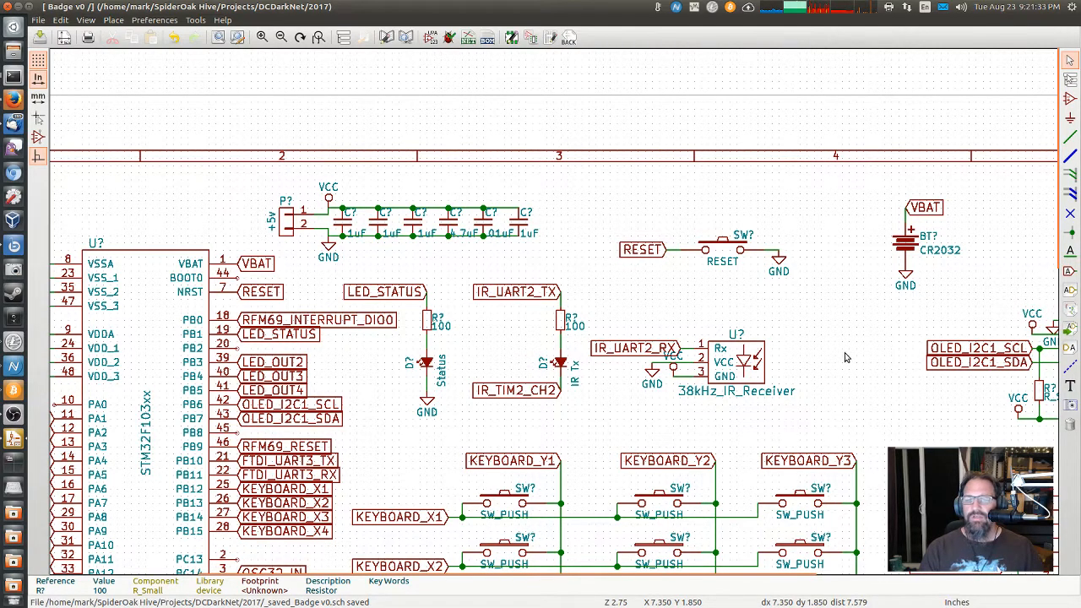
Step: Set the value of both pull-up resistors on the OLED_I2C1_SCL and OLED_I2C1_SDA lines to 4.7k
scroll(844, 358, "right", 3, "ctrl")
scroll(740, 309, "down", 2, "shift")
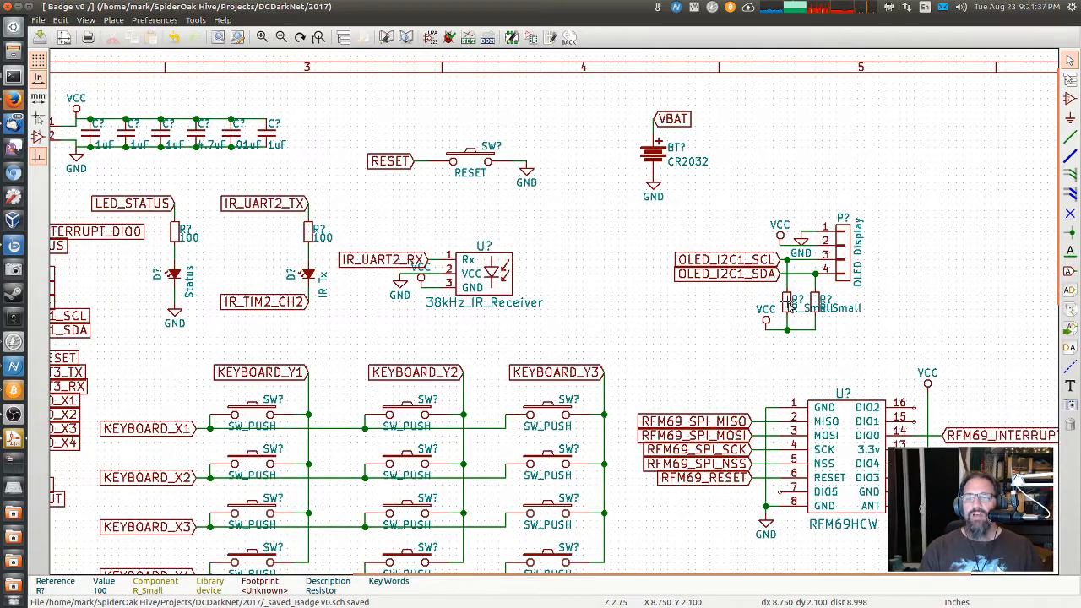
type("v")
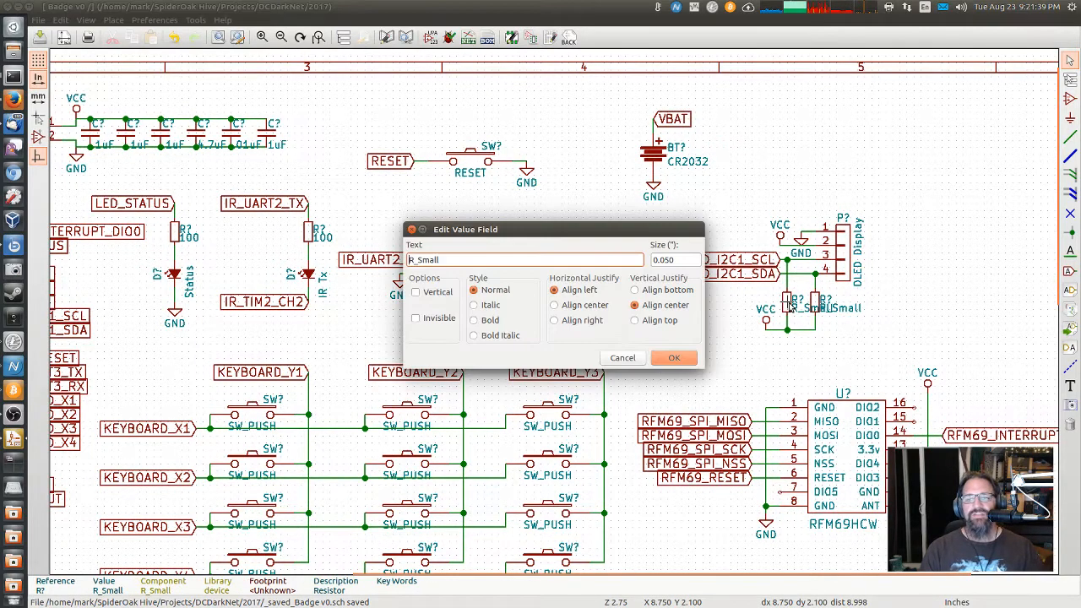
type("4.7k")
key("Return")
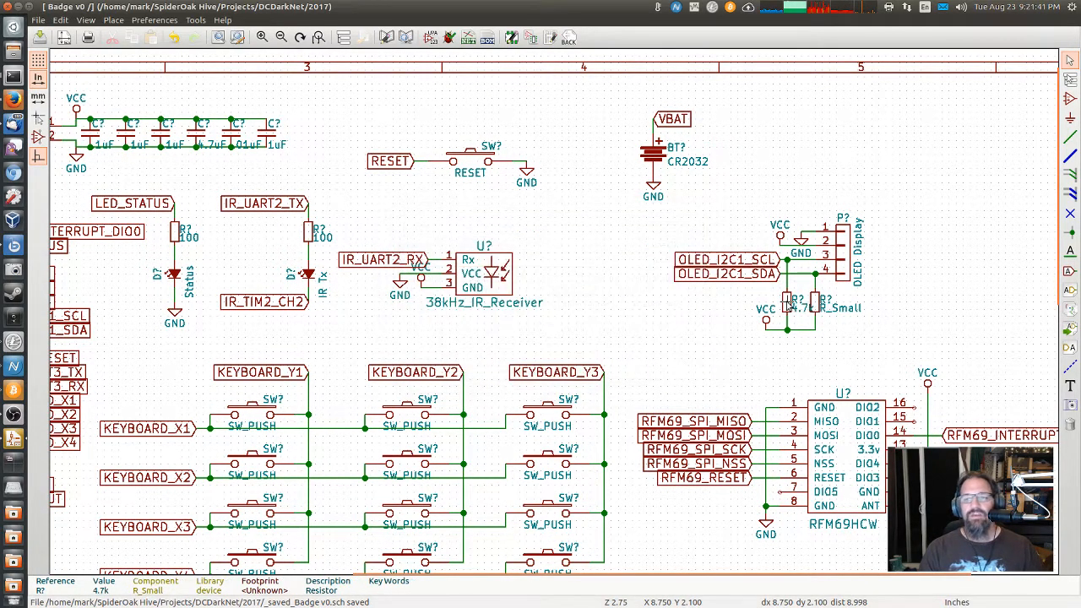
type("v4.7kR_Small")
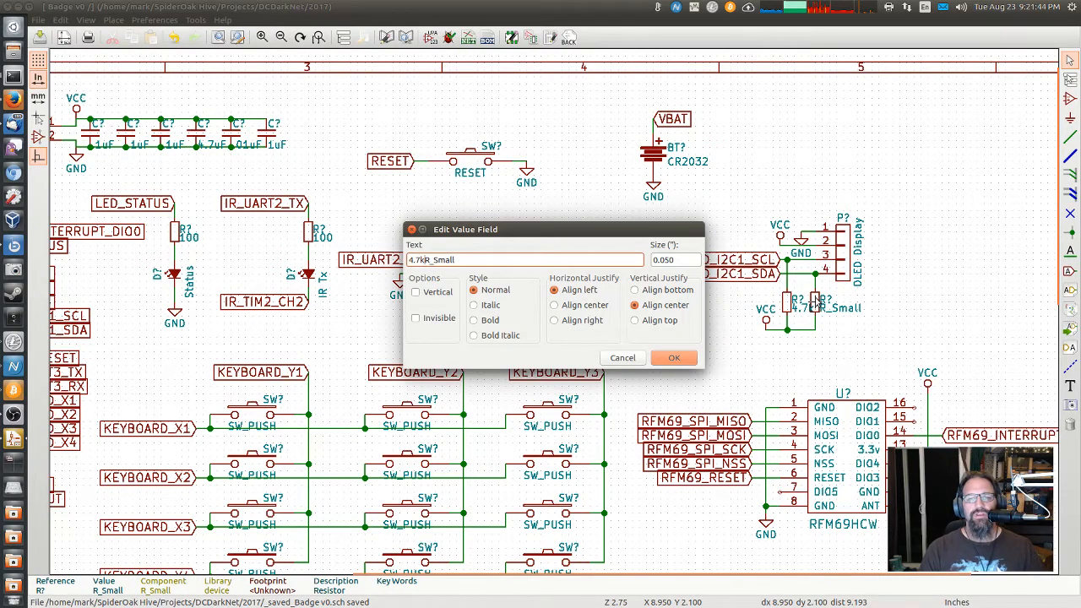
key("shift+End")
key("Delete")
key("Return")
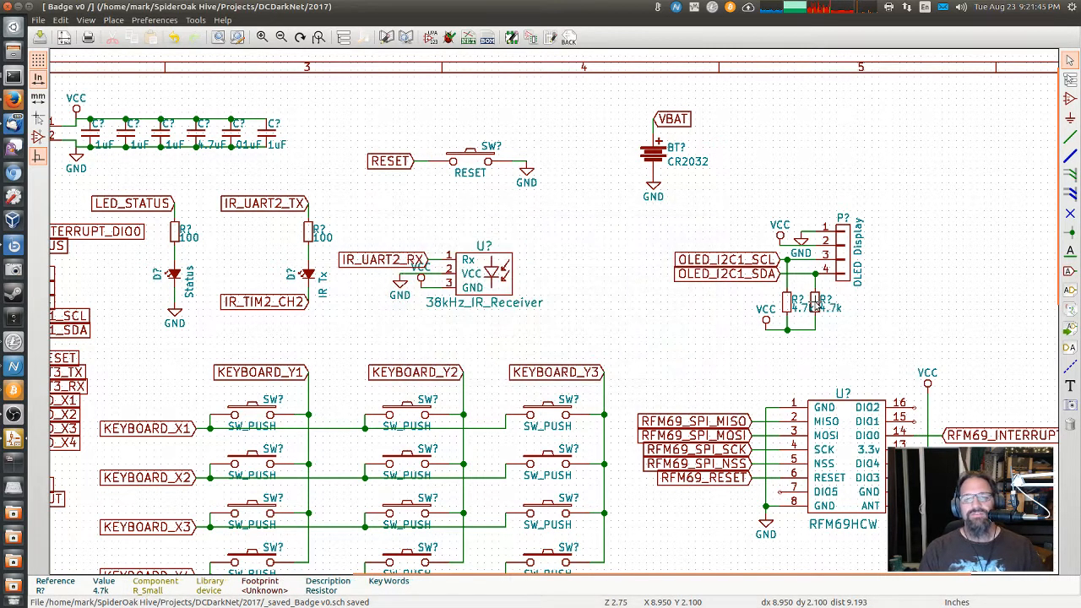
Step: Set the value of the resistors under LED_OUT1 and LED_OUT2 in the LED matrix to 100
scroll(623, 320, "down", 5)
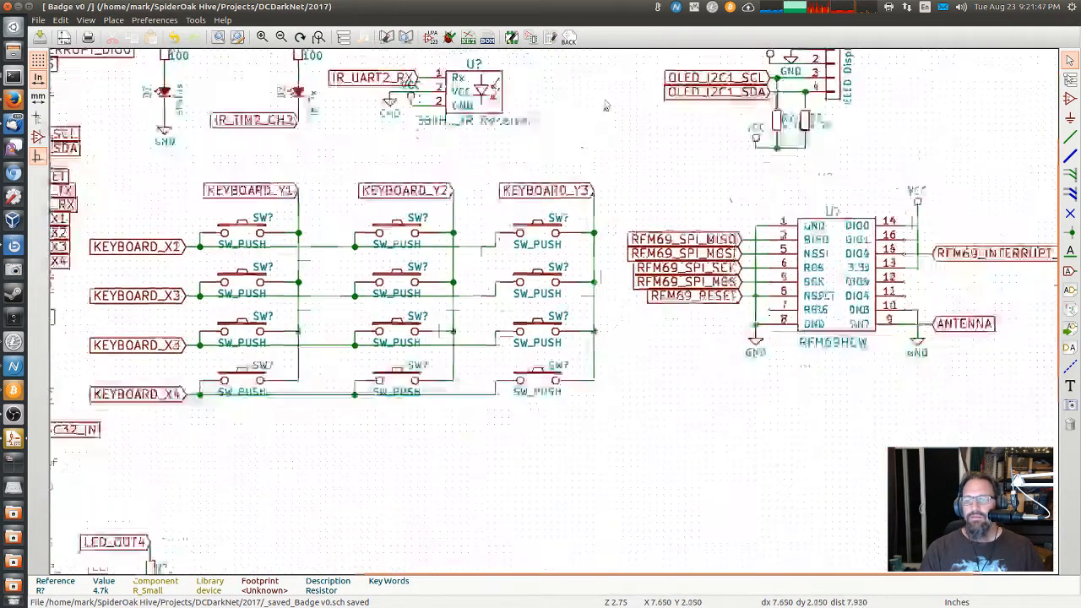
scroll(690, 128, "left", 1)
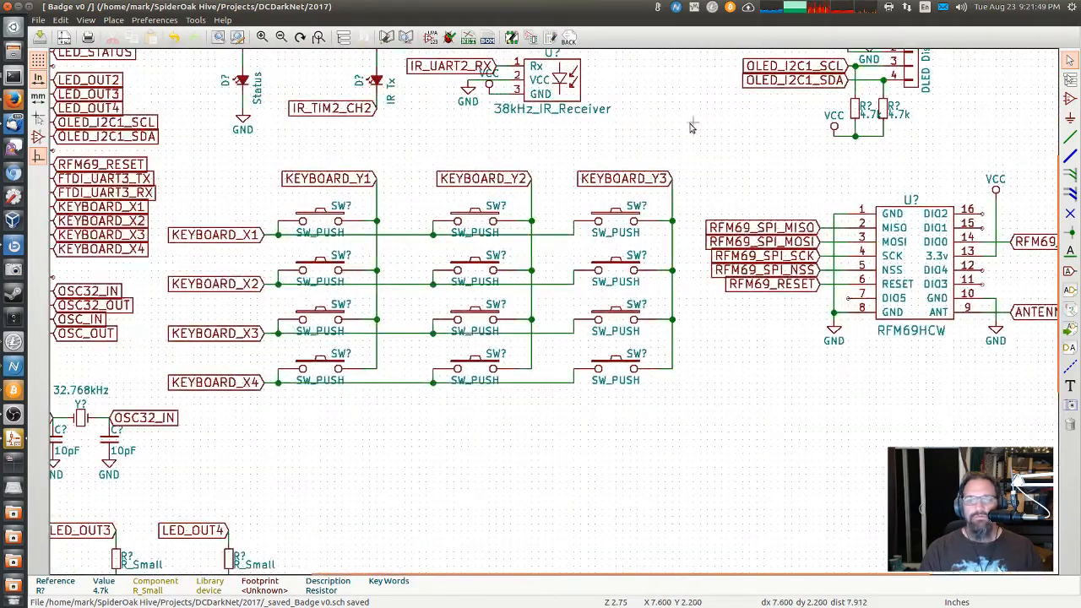
scroll(429, 191, "left", 3)
scroll(429, 192, "left", 9)
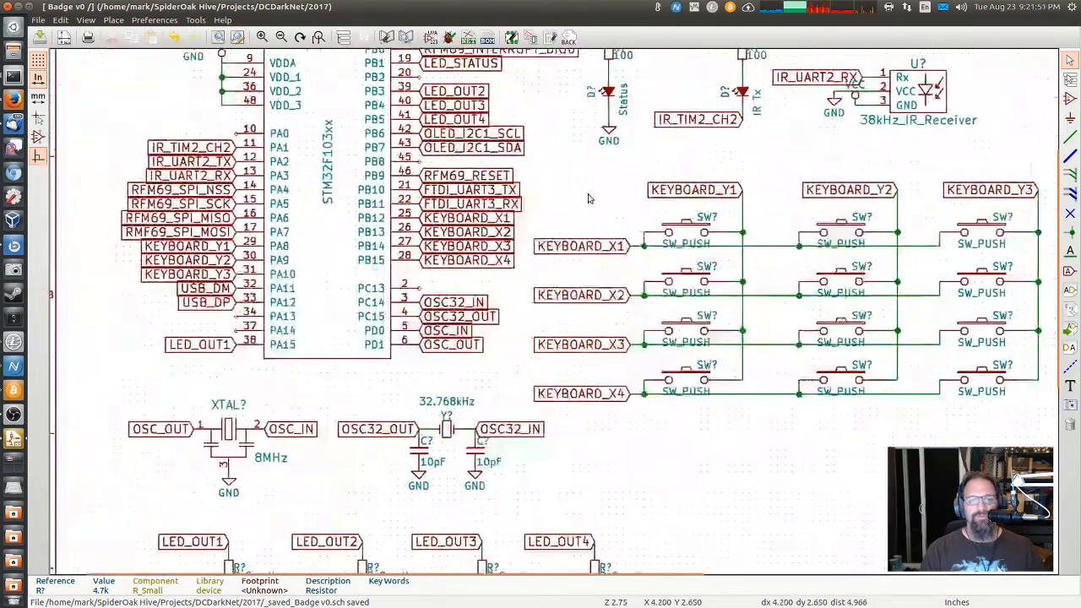
scroll(614, 488, "down", 6)
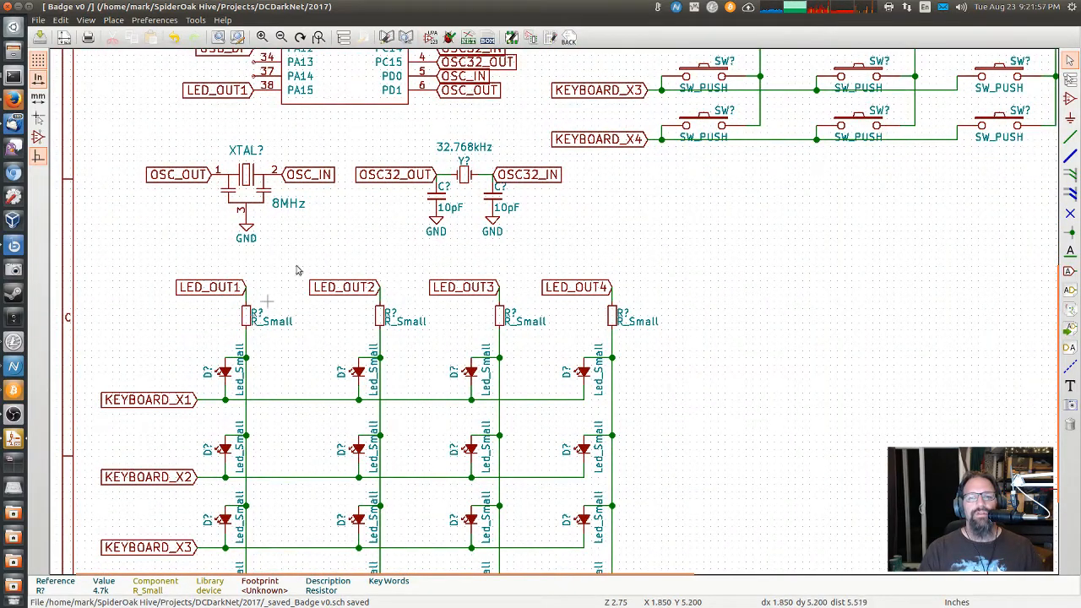
scroll(471, 471, "up", 5)
scroll(470, 470, "down", 6)
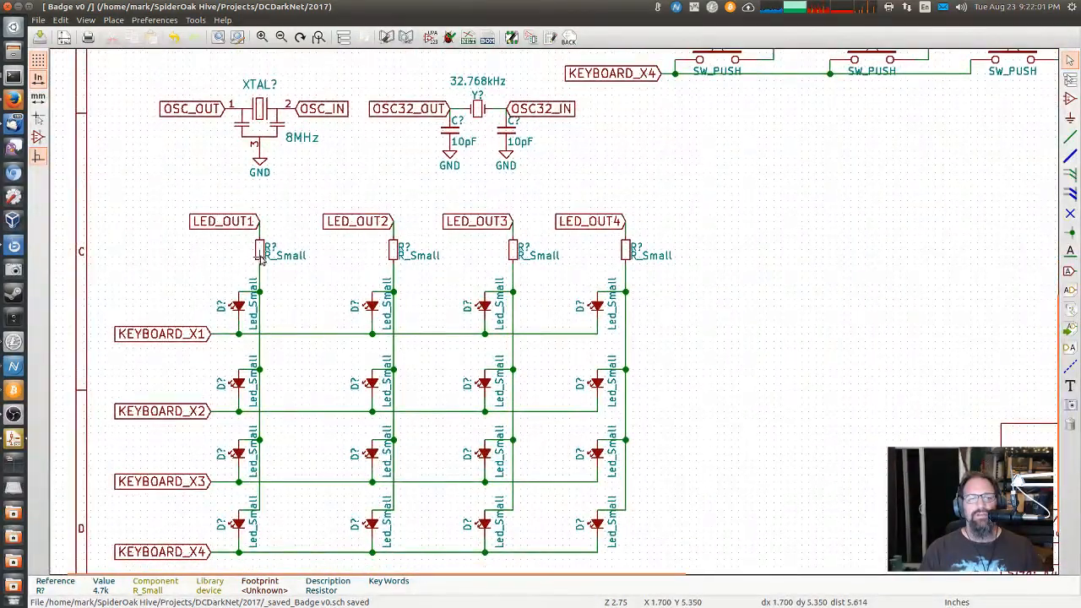
type("v")
type("100")
key("Return")
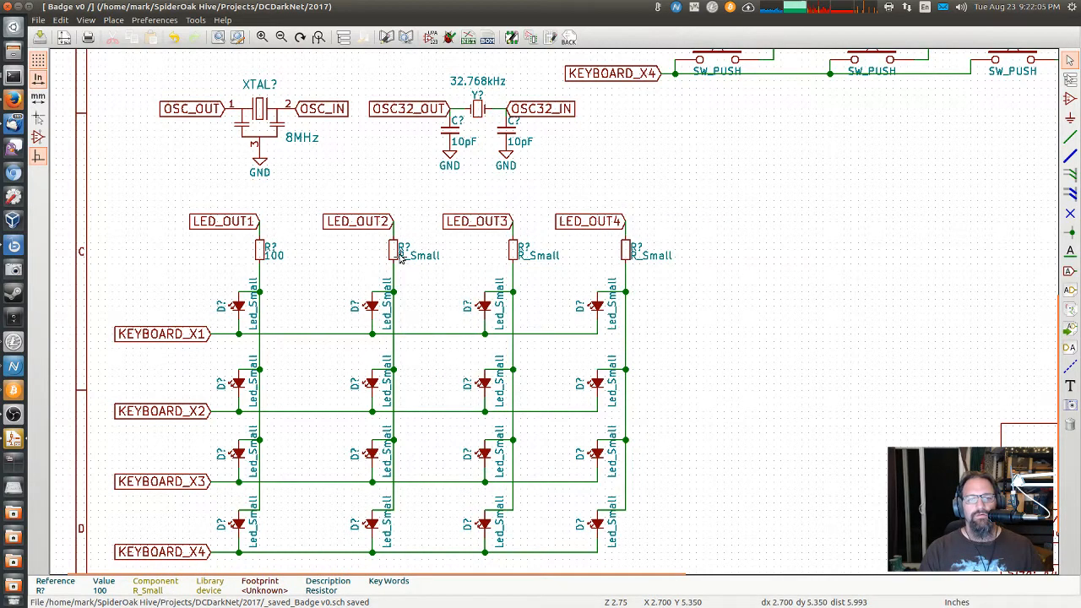
type("v")
type("100")
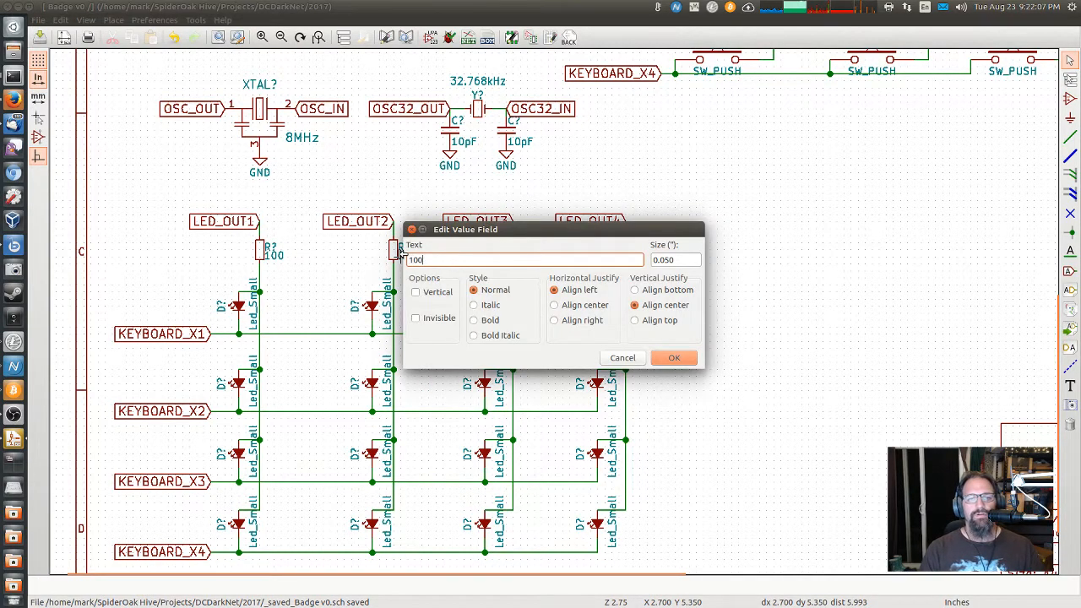
key("Return")
Step: Set the value of the resistors under LED_OUT3 and LED_OUT4 in the LED matrix to 100
key("v")
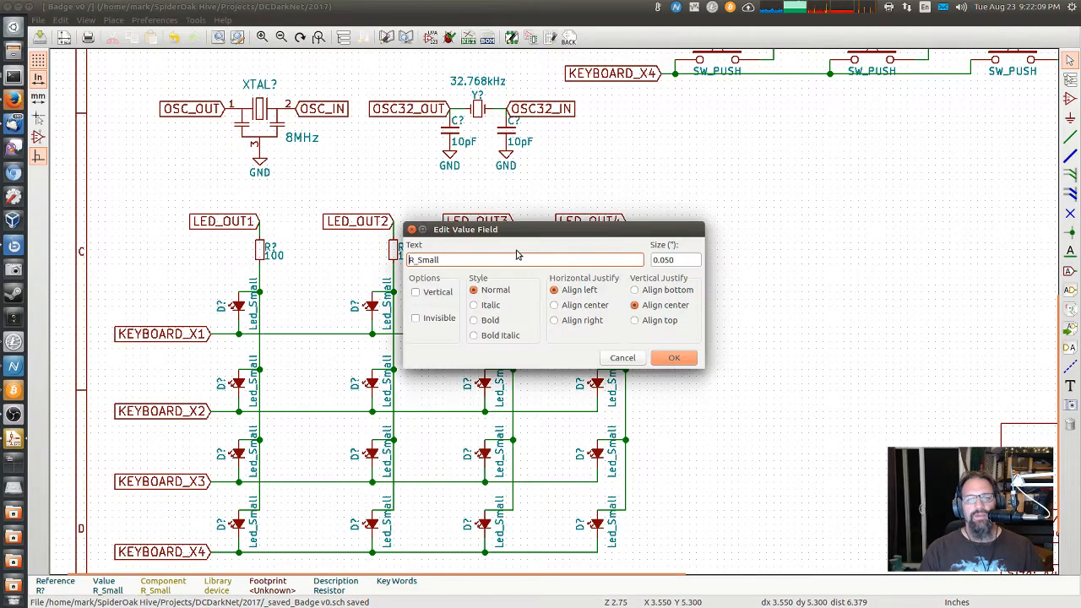
key("ctrl+a")
type("100")
key("Return")
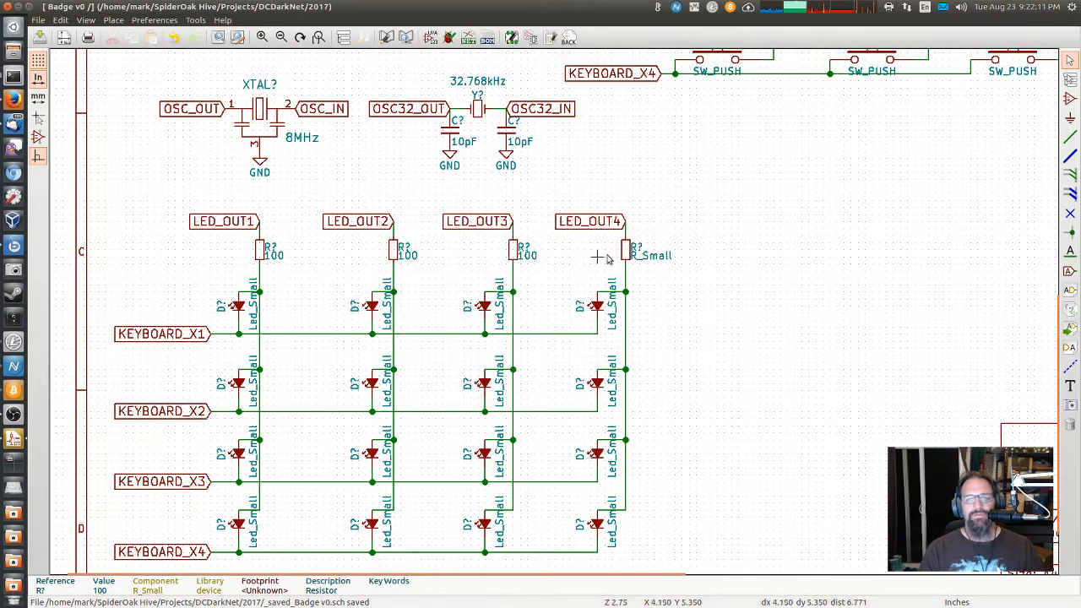
key("v")
key("ctrl+a")
type("1")
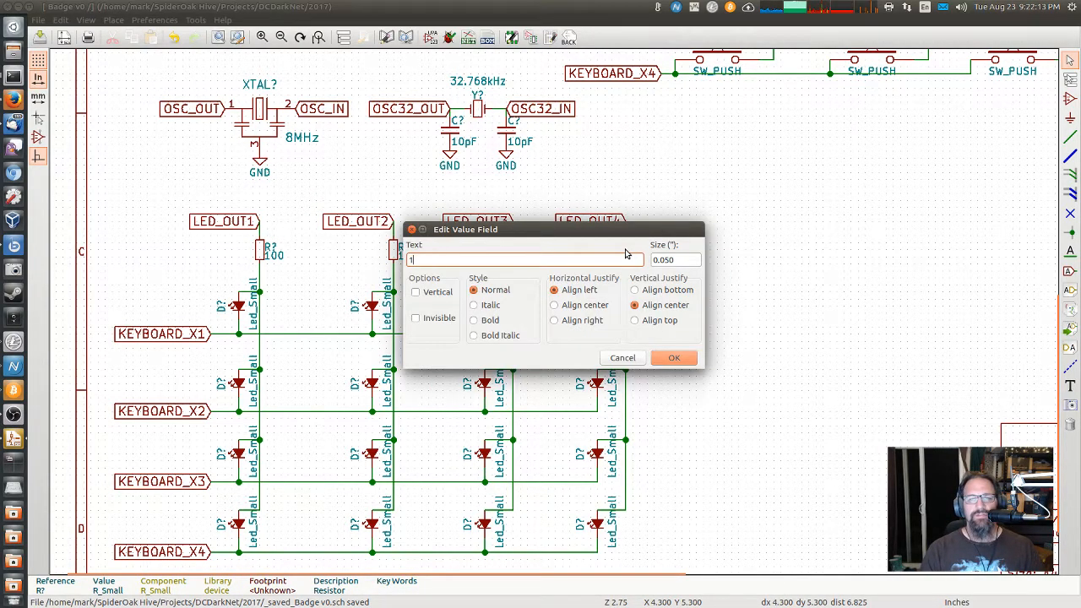
key("Return")
middle_click_drag(668, 314, 608, 280)
left_click(319, 39)
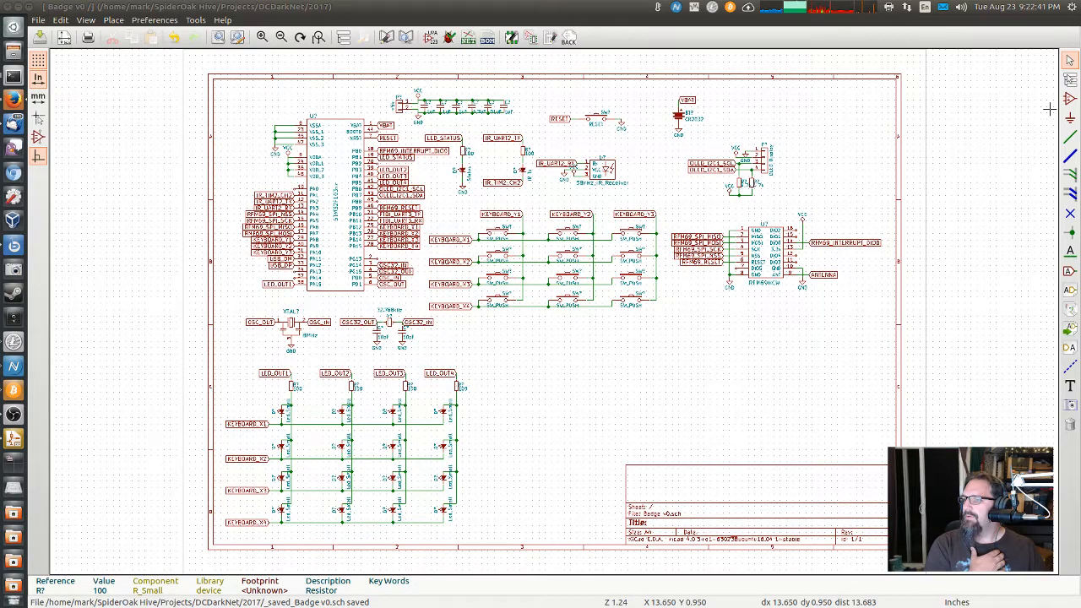
left_click(1009, 96)
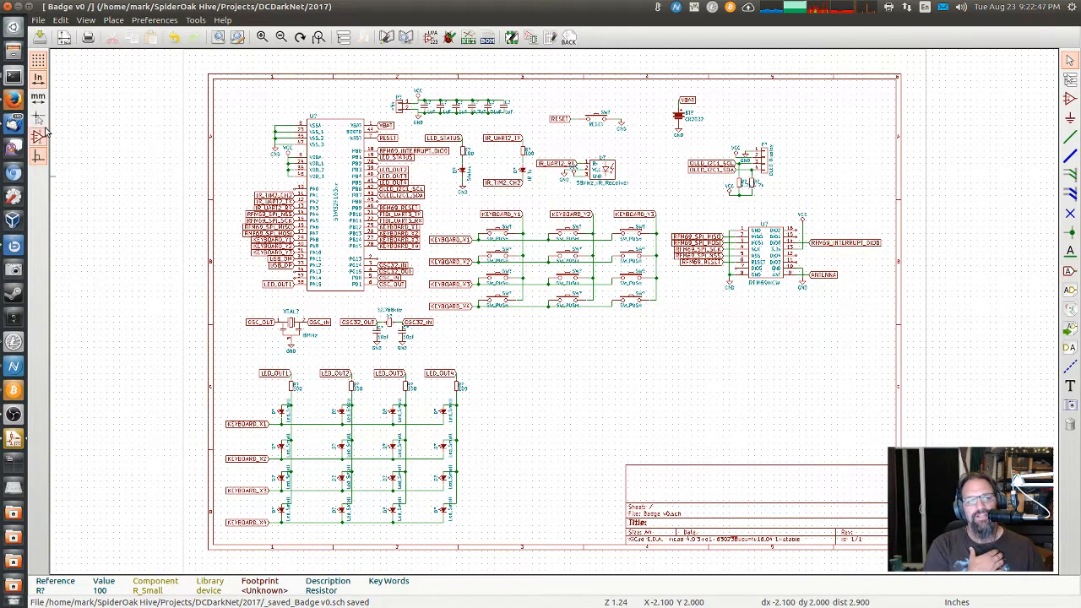
Step: Switch to Firefox, search the STM32F103 datasheet for "usb" to check the USB pin definitions, and return to the KiCad schematic
left_click(12, 100)
key("ctrl+t")
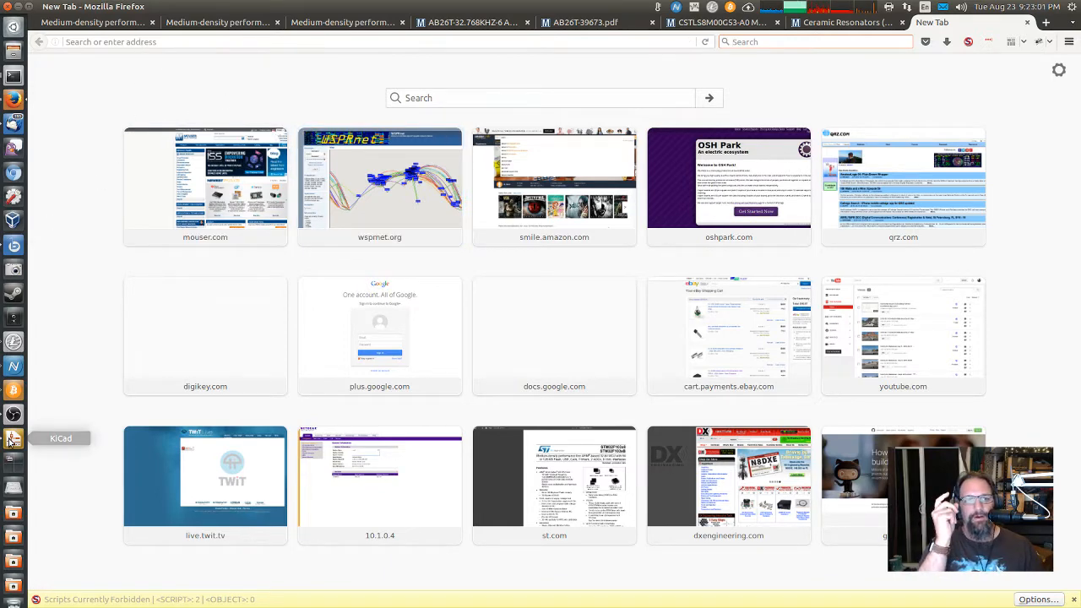
left_click(93, 22)
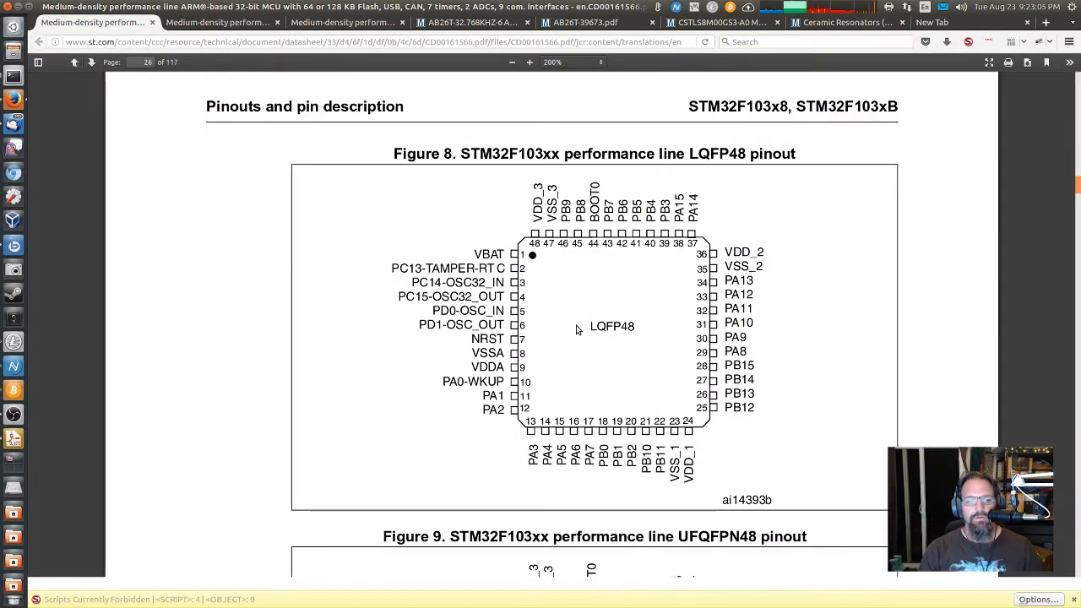
key("ctrl+f")
type("usb")
key("Return")
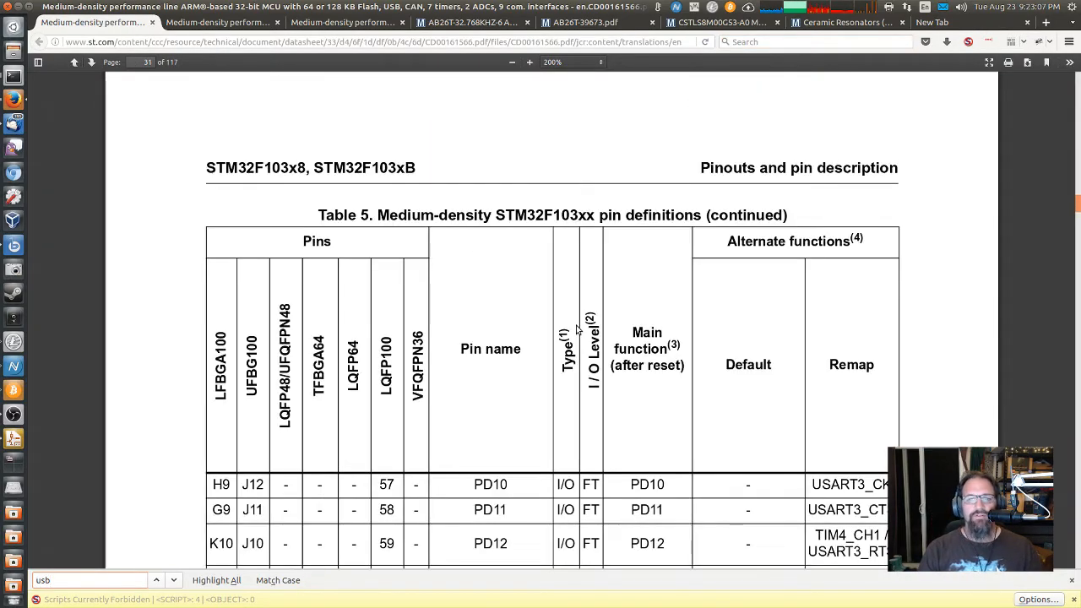
key("Return")
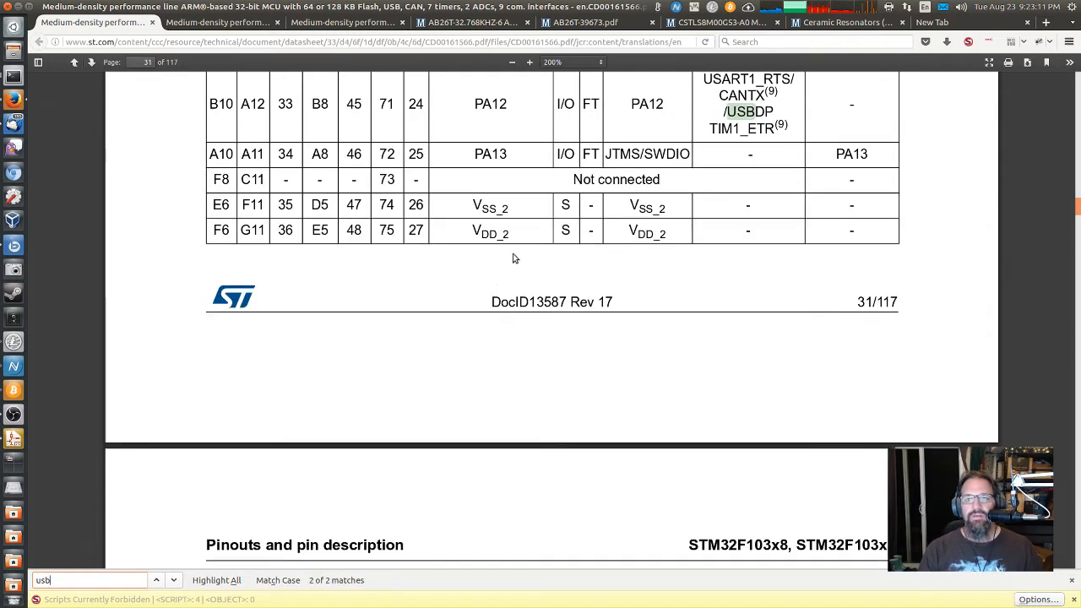
scroll(507, 271, "up", 5)
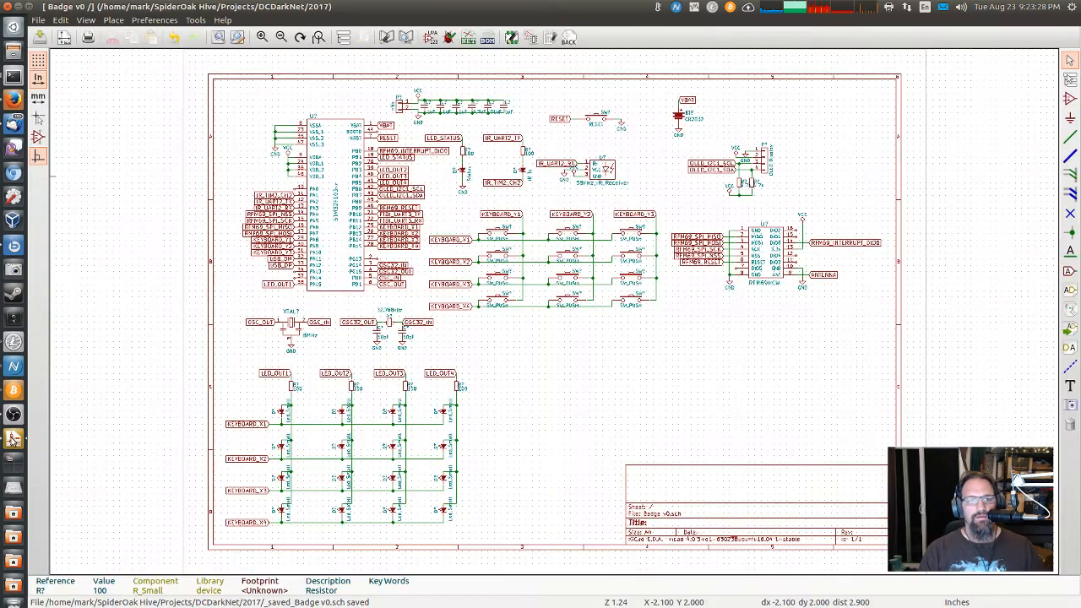
left_click(13, 437)
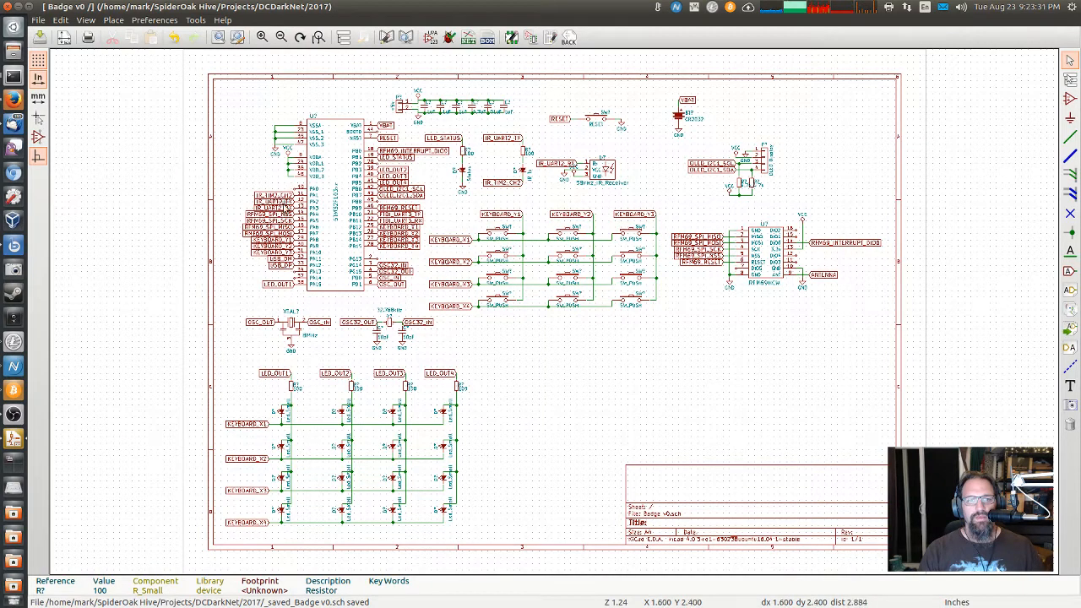
Step: Start adding a component in the empty area below the keyboard switch matrix and filter the component list by "usb"
scroll(302, 278, "up", 3)
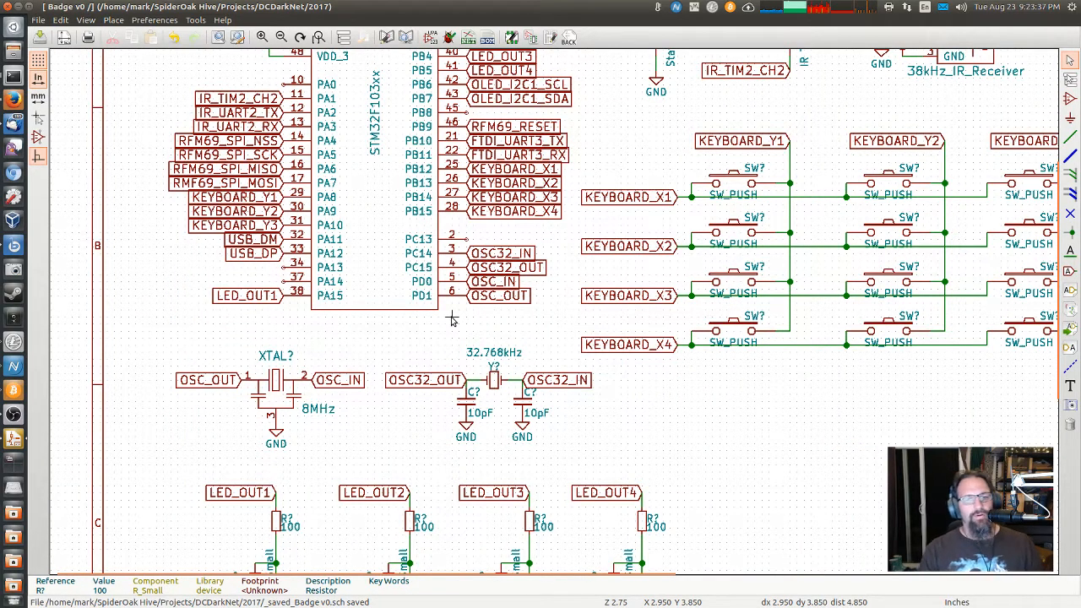
middle_click_drag(691, 397, 369, 296)
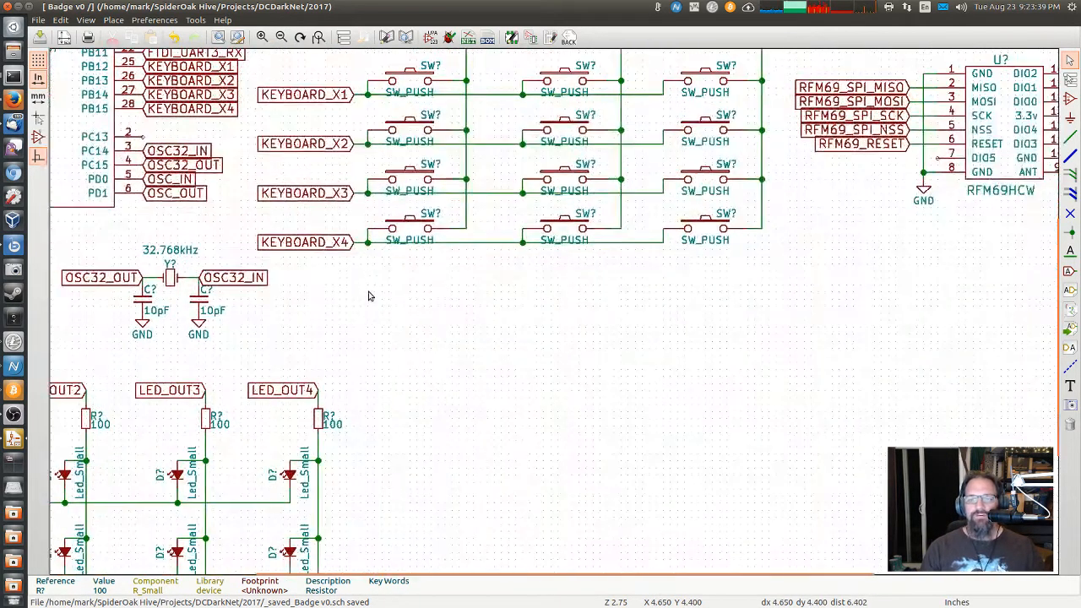
left_click(1069, 99)
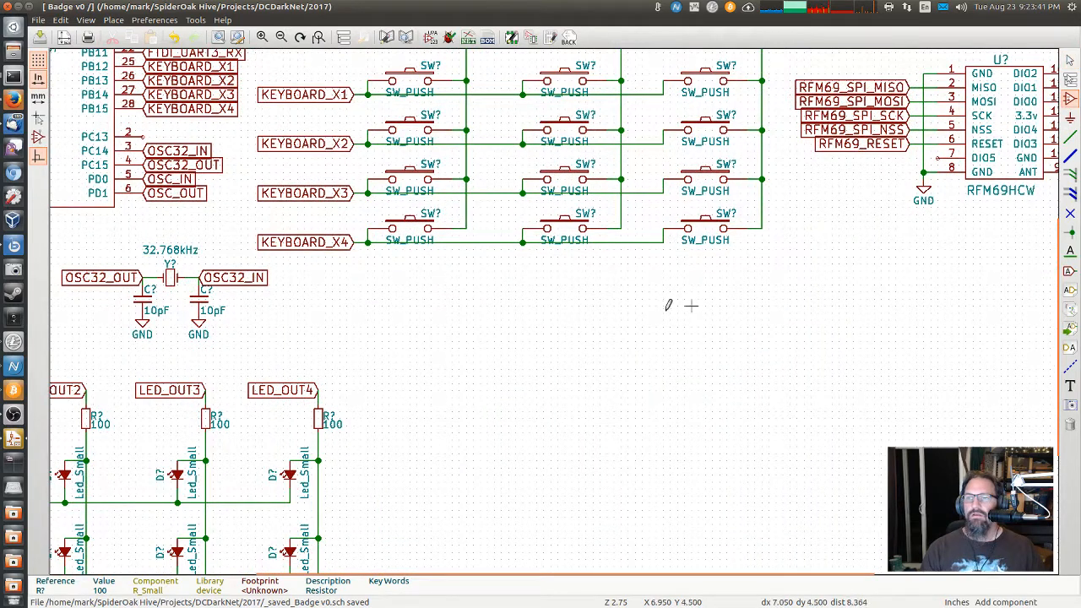
left_click(464, 375)
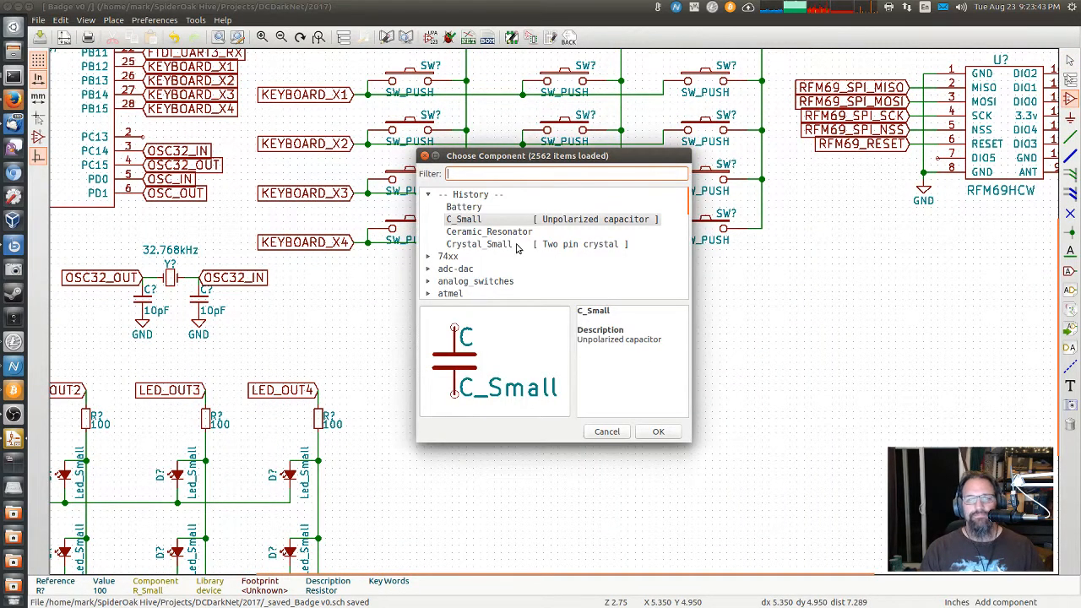
type("usb")
Step: Compare the USB_A, USB_B and USB_OTG connector symbols and look through the atmel and interface library matches
left_click(457, 218)
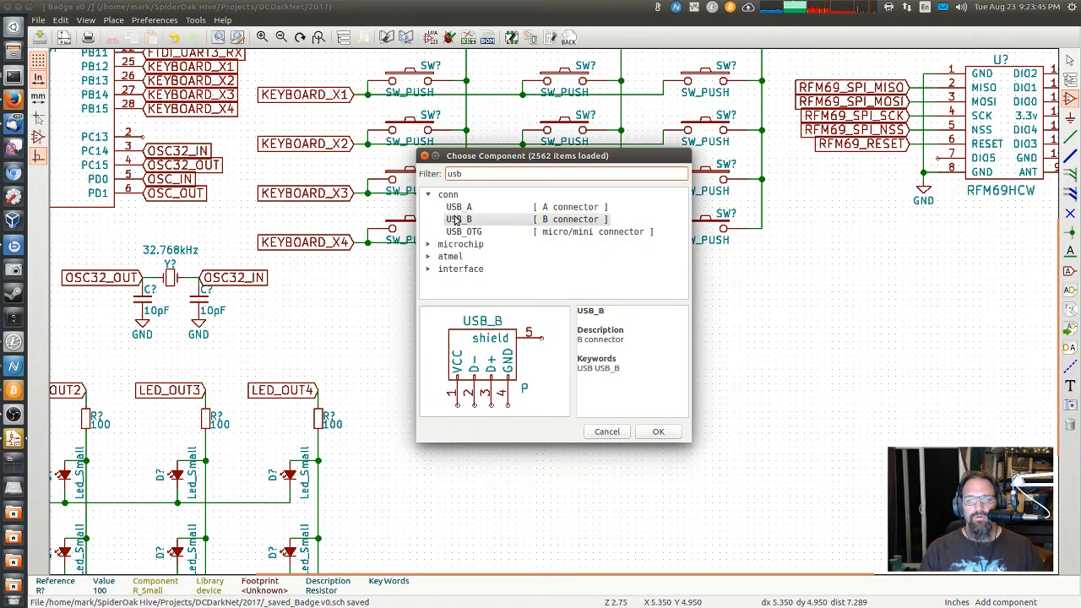
left_click(460, 232)
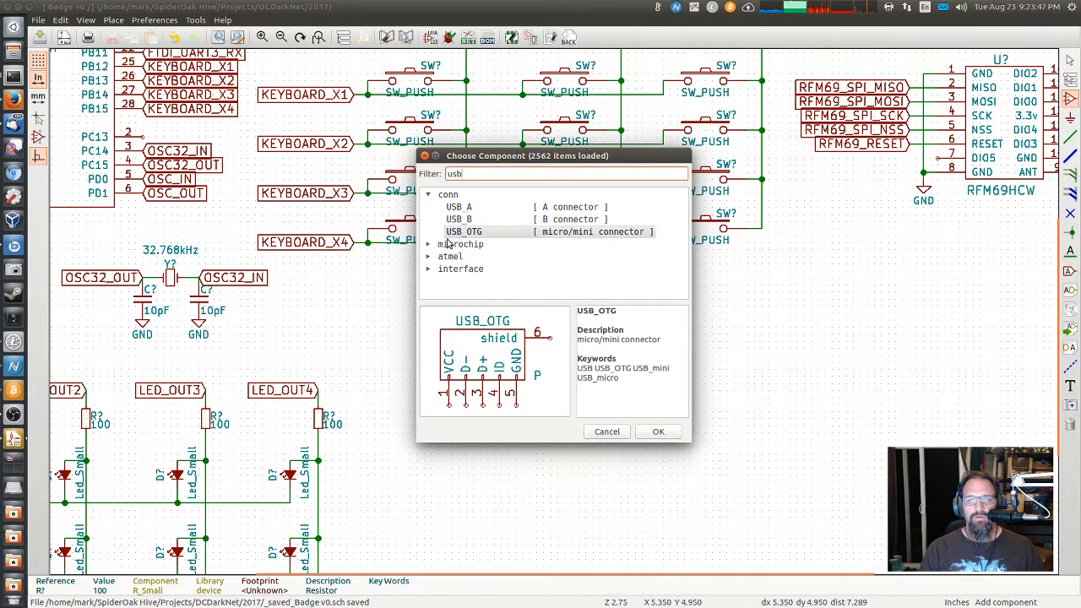
left_click(429, 270)
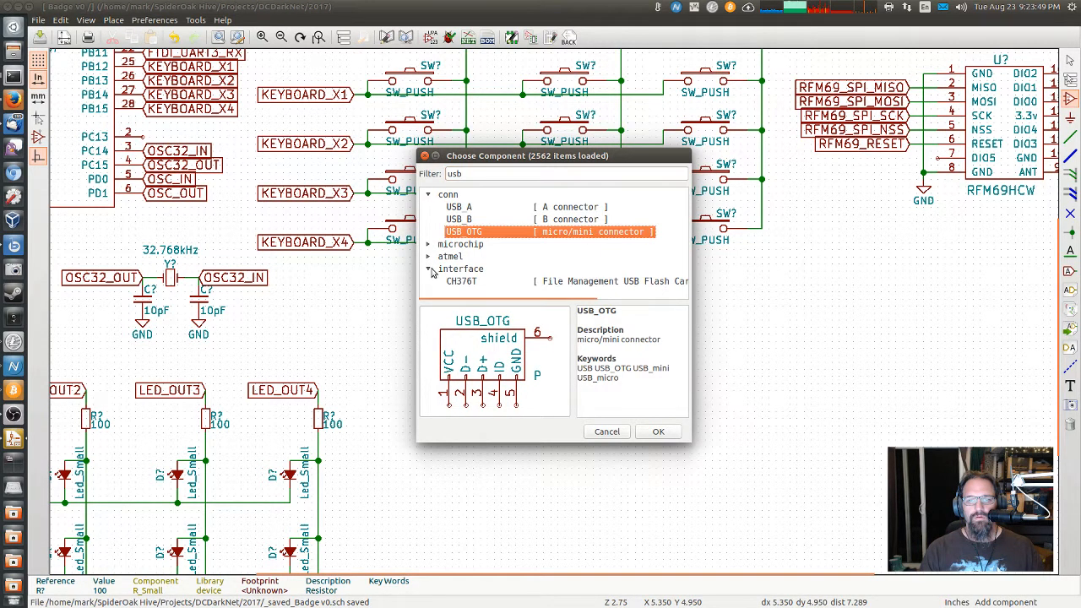
left_click(428, 256)
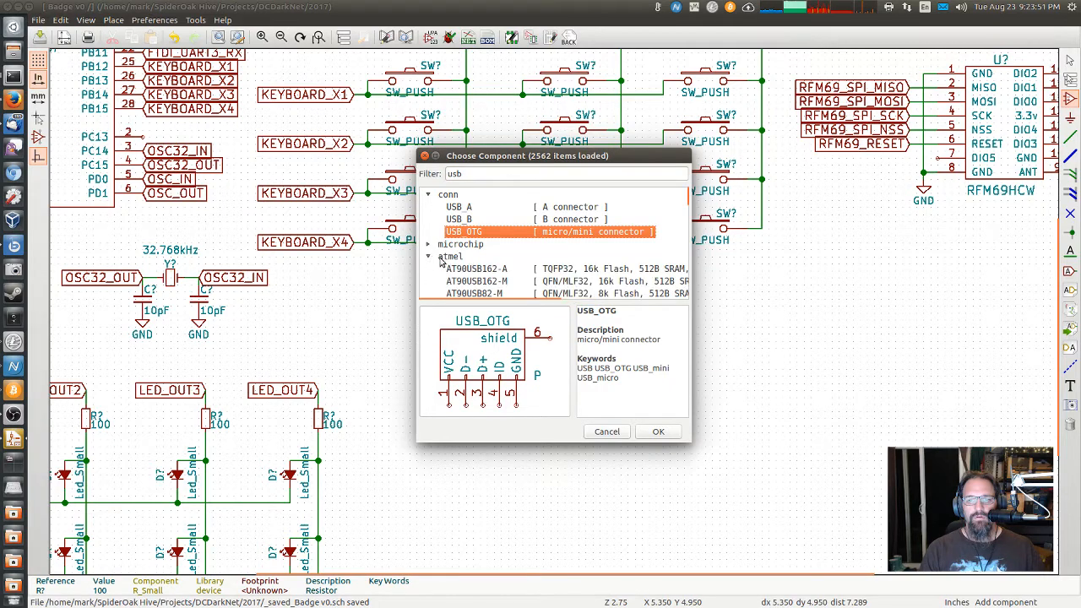
scroll(473, 262, "down", 1)
scroll(471, 263, "down", 2)
scroll(471, 263, "up", 2)
left_click(429, 224)
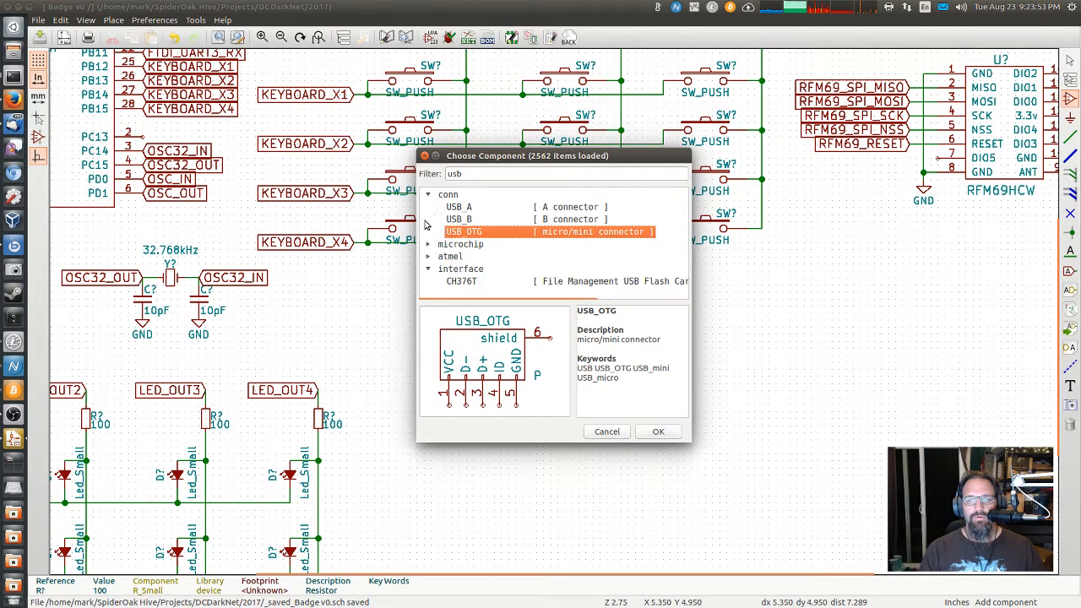
left_click(469, 221)
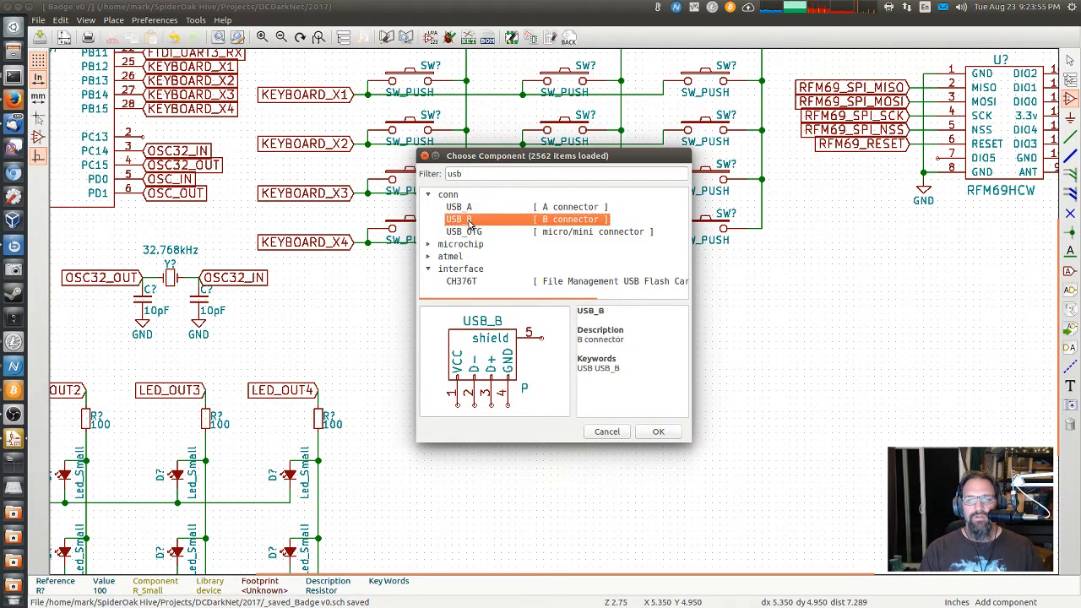
left_click(471, 211)
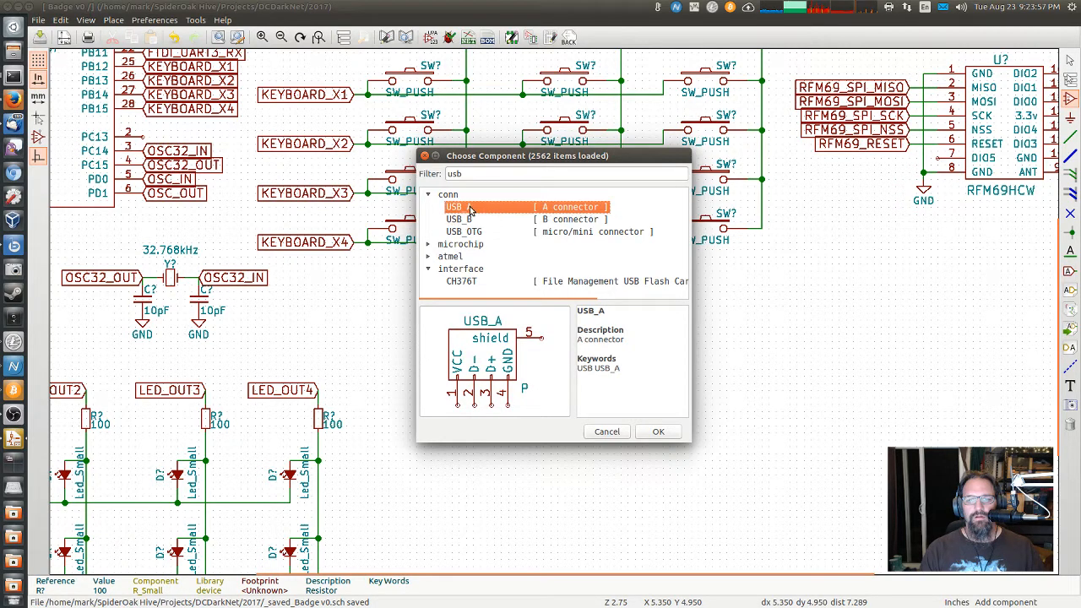
left_click(475, 219)
left_click(476, 206)
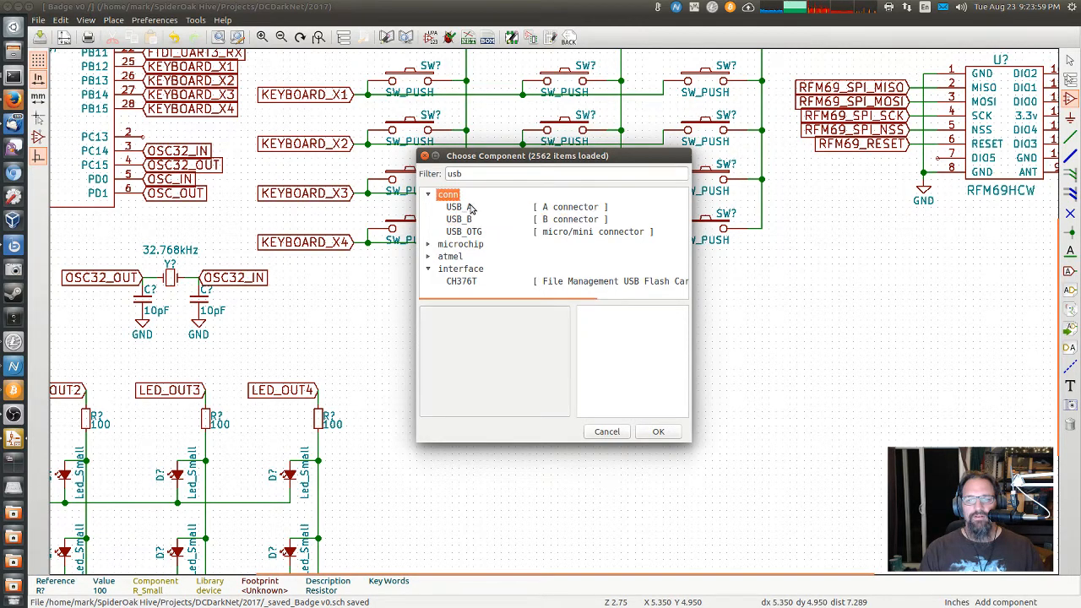
Step: Place a USB_B connector below the keyboard switch matrix, rotated so its VCC, D-, D+ and GND pins face left
left_click(473, 219)
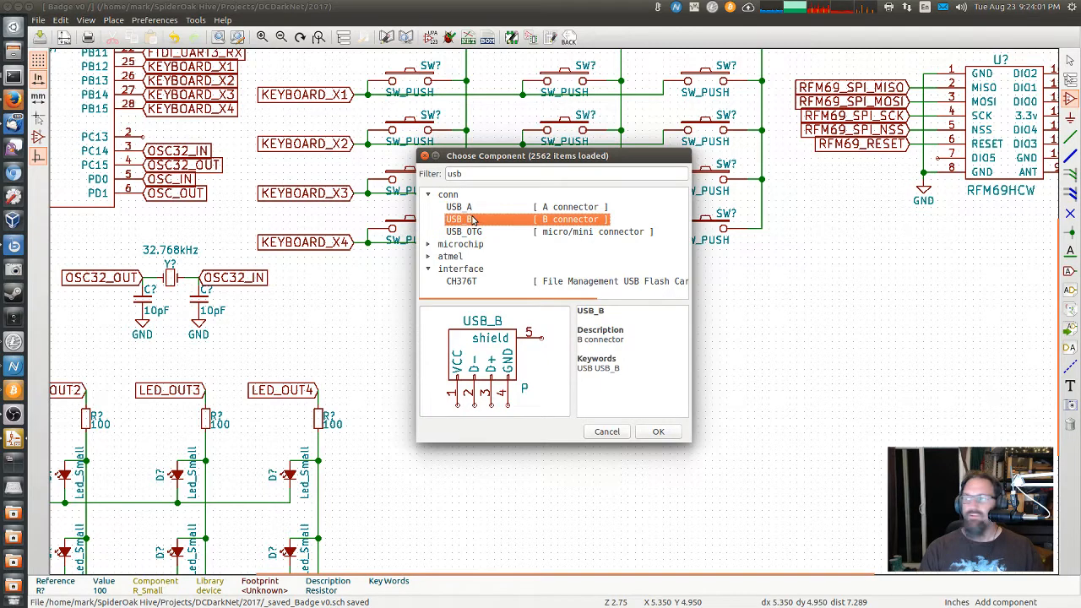
double_click(473, 219)
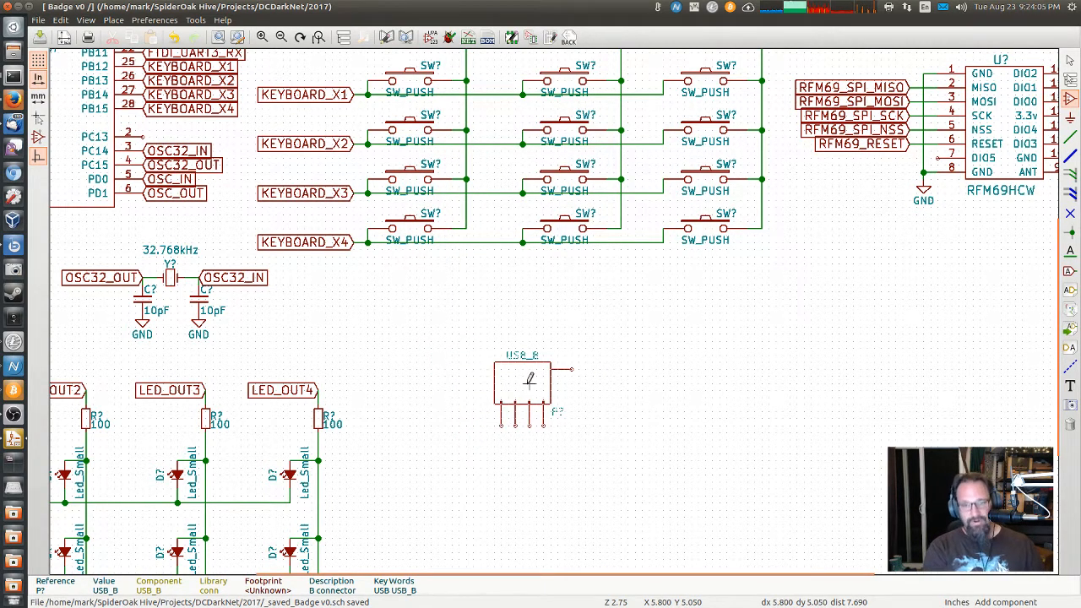
key("r")
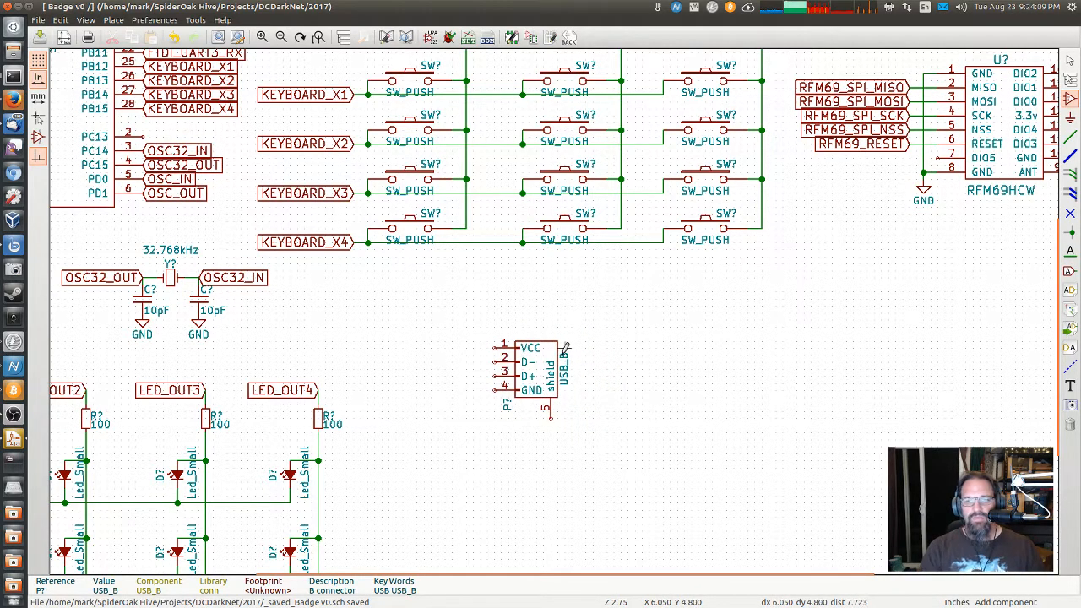
Step: Move the USB_DM and USB_DP labels from microcontroller pins PA11 and PA12 to beside the USB connector's D- and D+ pins
scroll(375, 332, "down", 1)
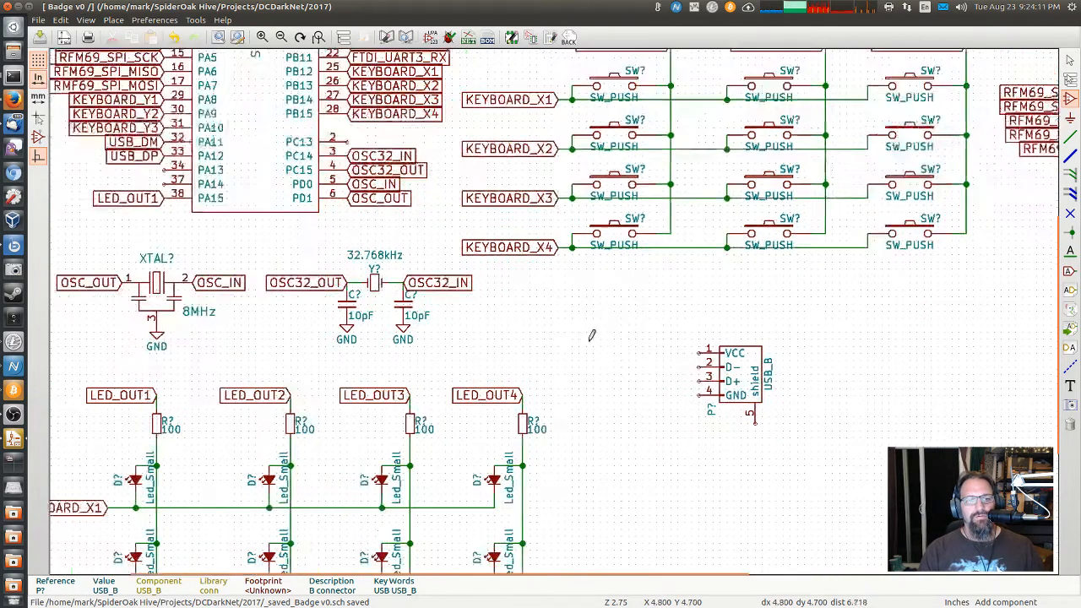
scroll(603, 333, "up", 1)
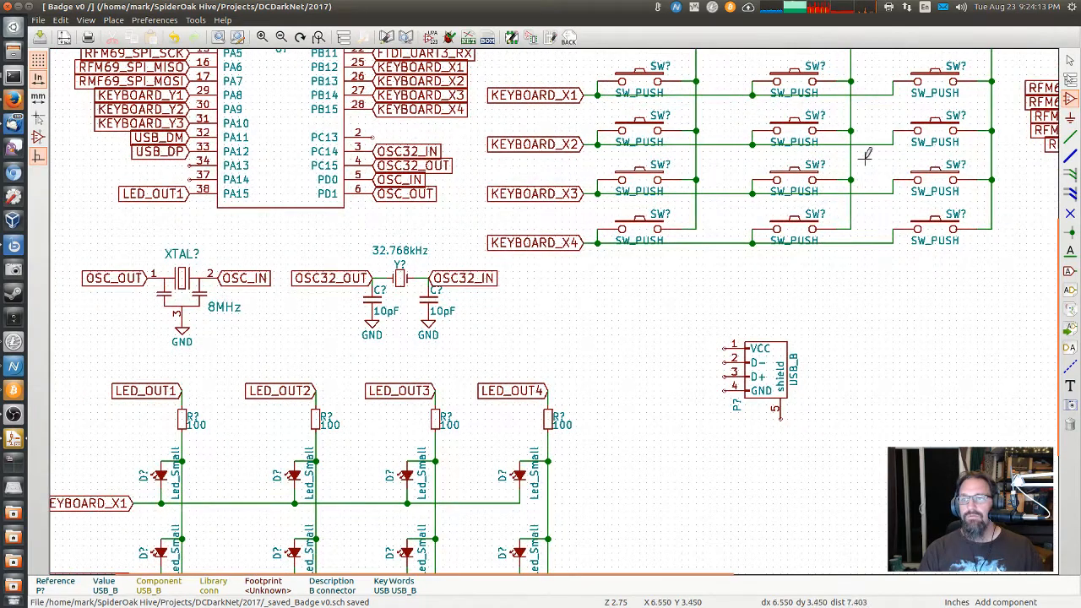
left_click(1070, 60)
left_click_drag(124, 131, 150, 156)
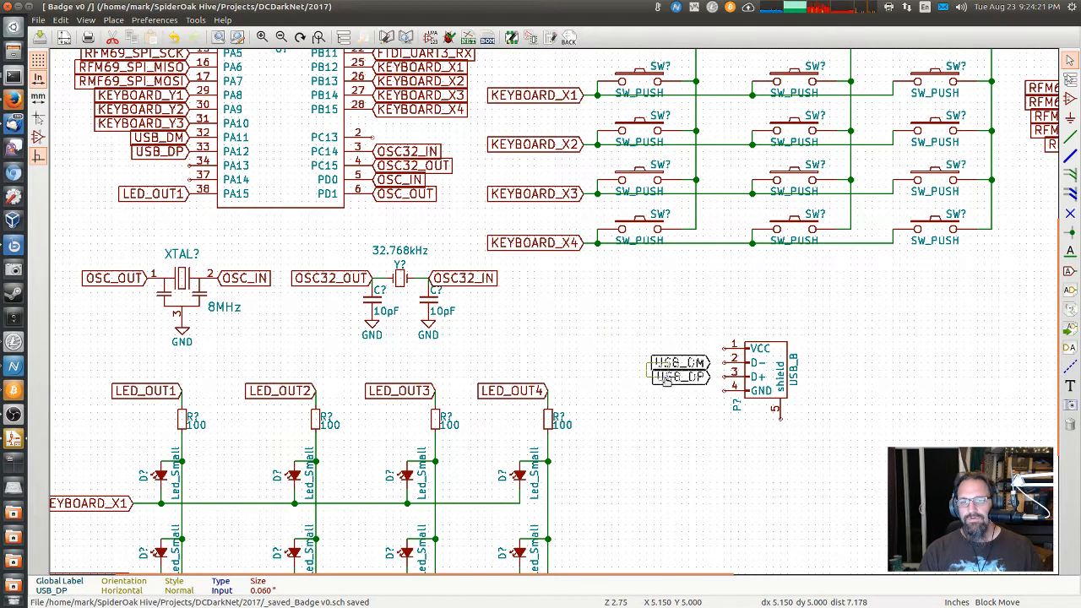
left_click(667, 381)
Step: Wire the USB_DM label to the connector's D- pin and the USB_DP label to its D+ pin
left_click(1069, 138)
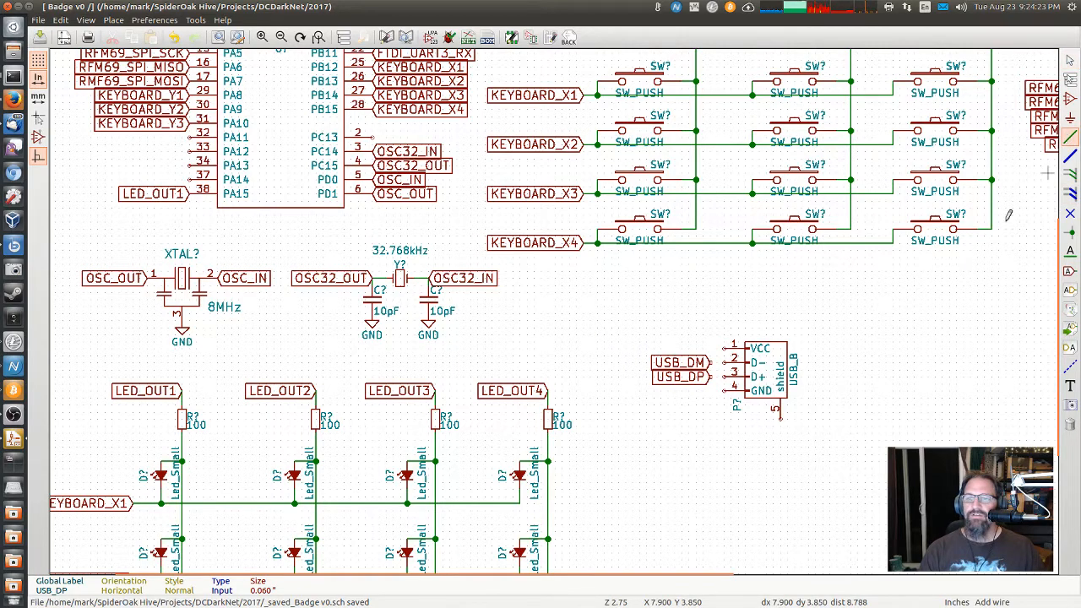
scroll(752, 378, "up", 3)
left_click(641, 327)
left_click(677, 326)
left_click(642, 365)
left_click(678, 365)
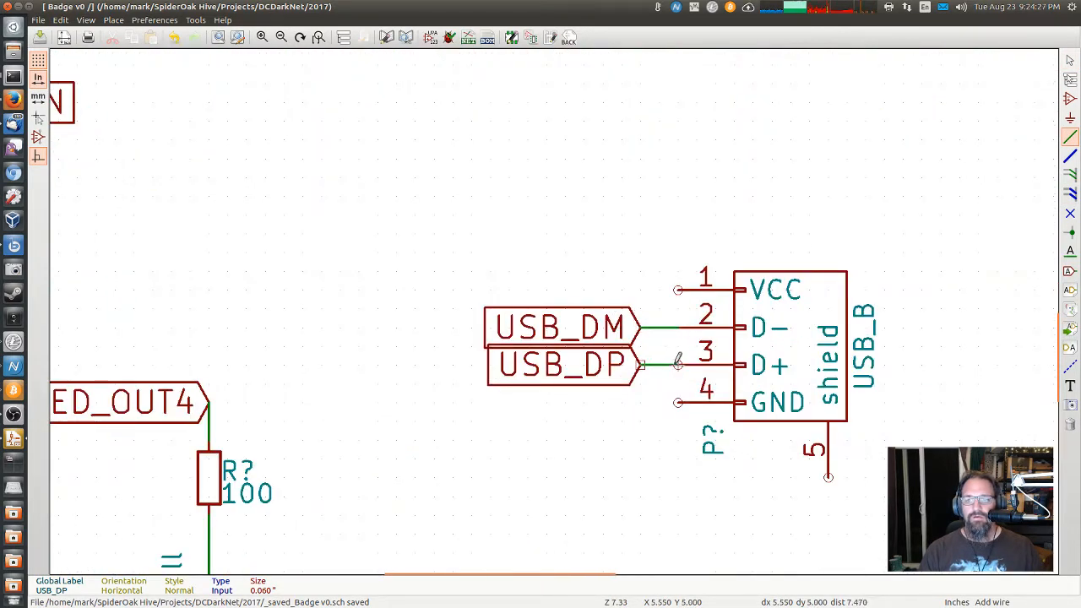
scroll(521, 275, "down", 3)
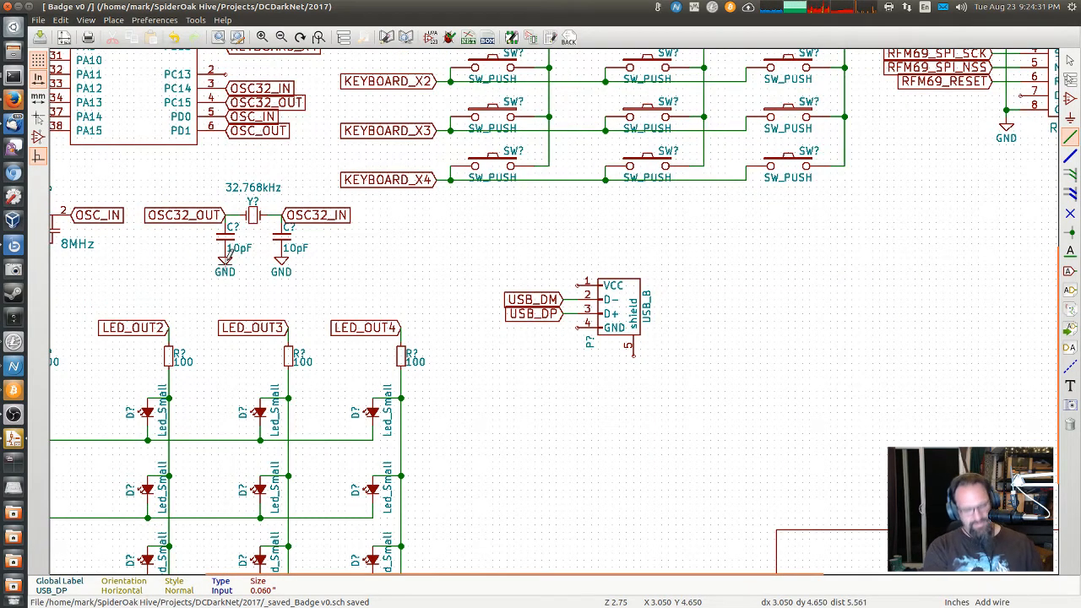
Step: Copy a GND symbol beside the USB_B connector and wire it to the connector's GND pin 4
key("c")
left_click(562, 336)
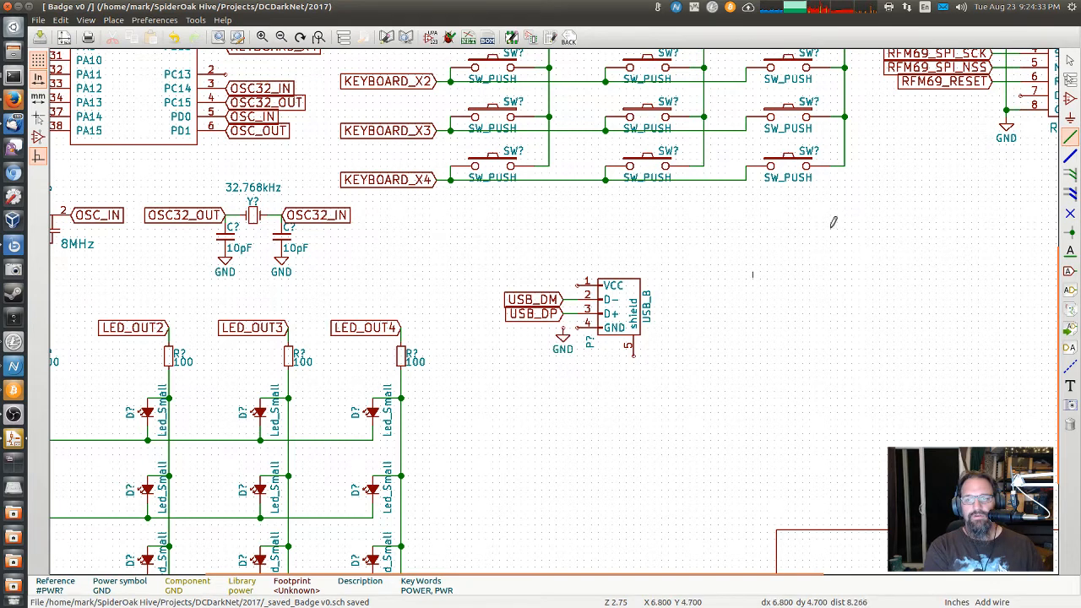
left_click(582, 328)
double_click(562, 335)
Step: Copy another GND symbol below the USB_B connector and attach it to shield pin 5
key("c")
left_click(634, 369)
left_click(632, 363)
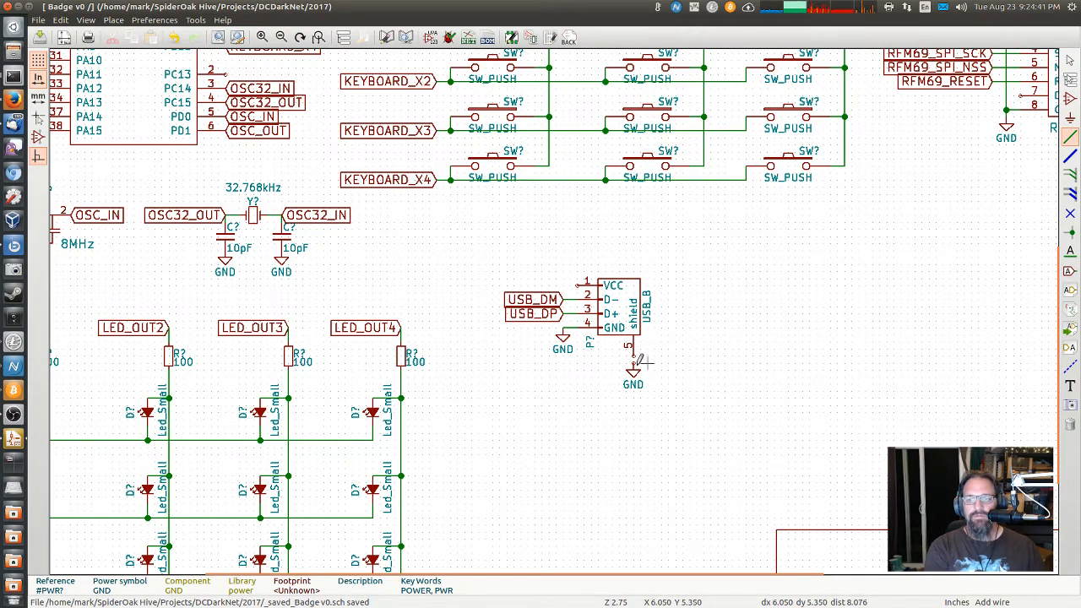
left_click(634, 371)
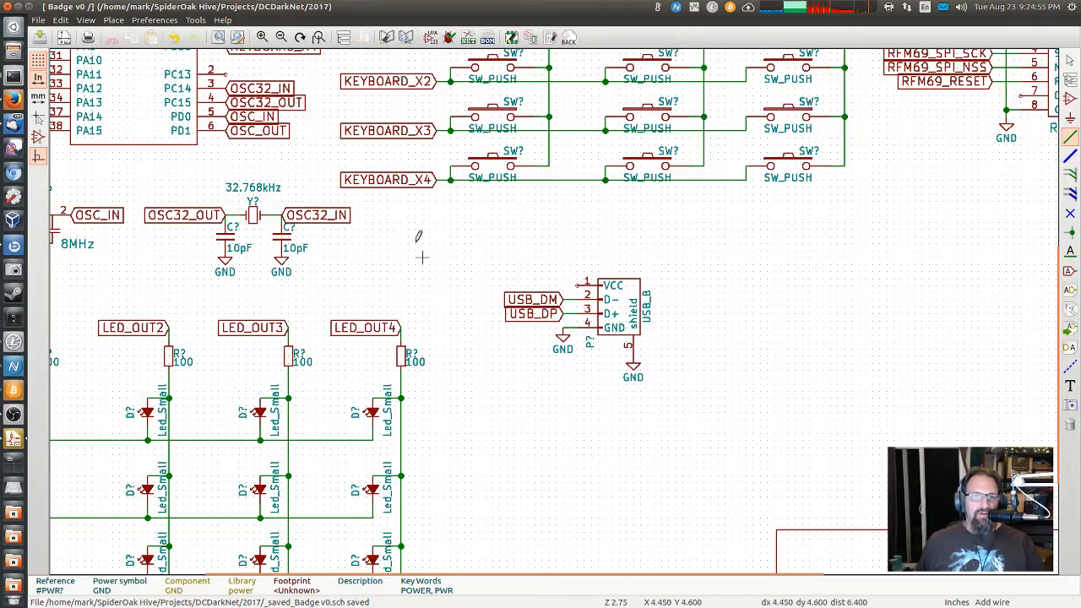
Step: Search the component library for "regulator" and place an AP1117D33 to the right of the USB_B connector
middle_click_drag(346, 198, 384, 241)
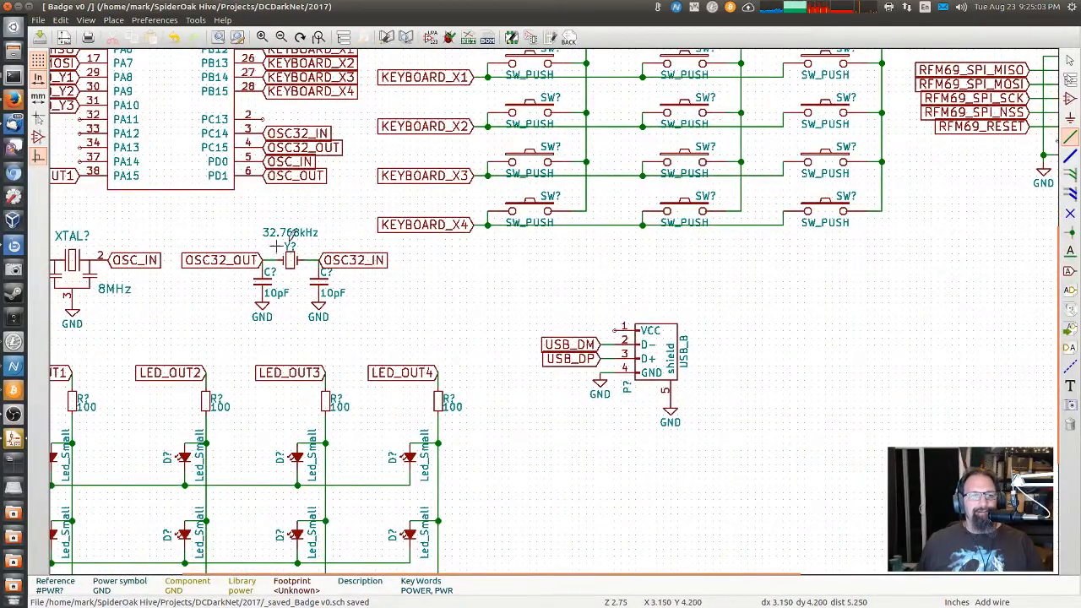
left_click(1071, 99)
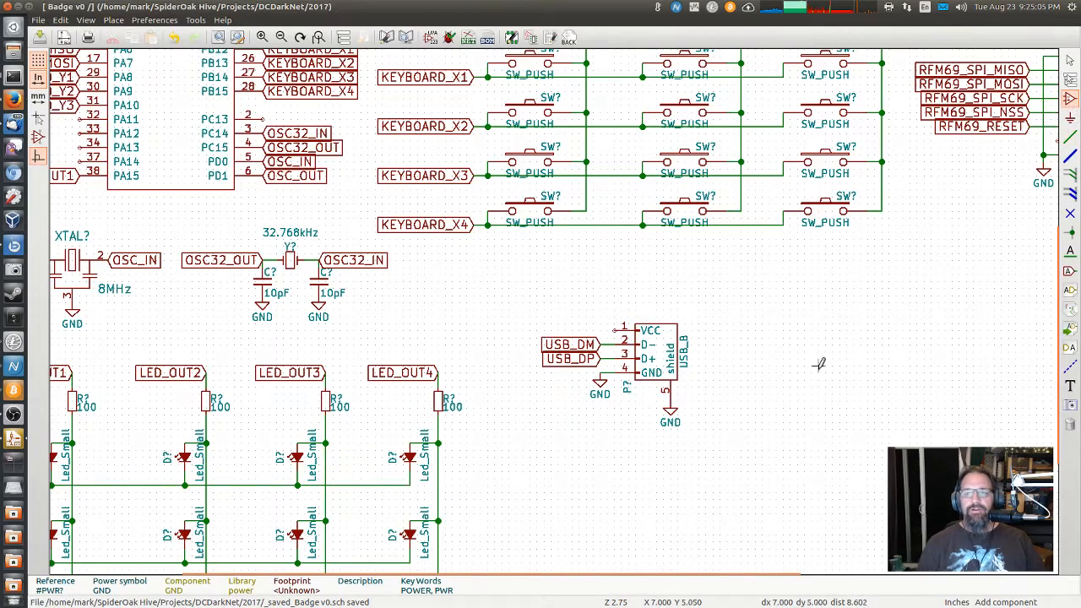
left_click(825, 370)
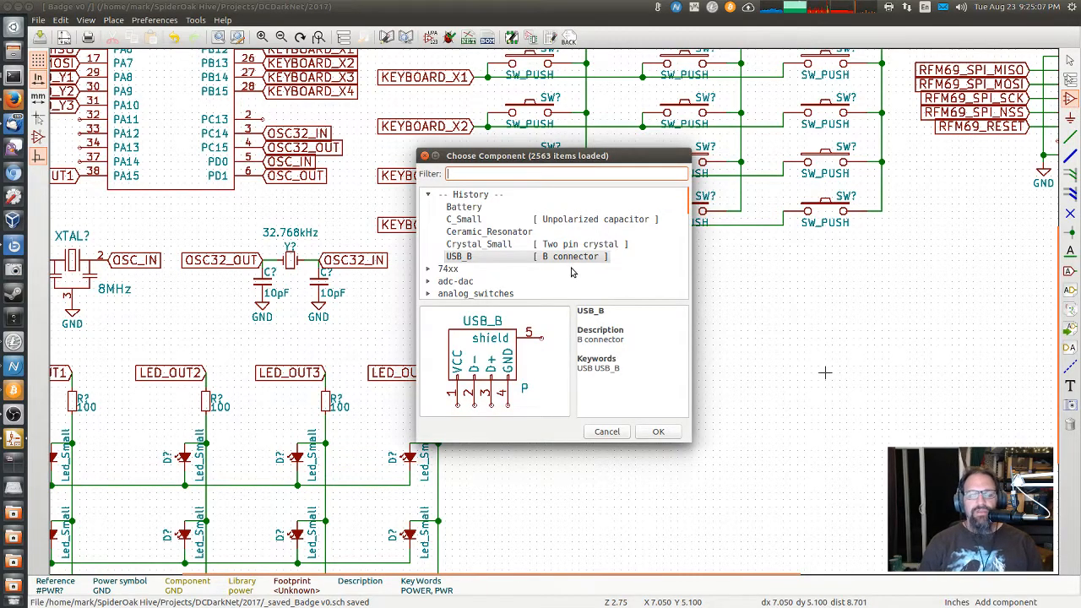
type("reg")
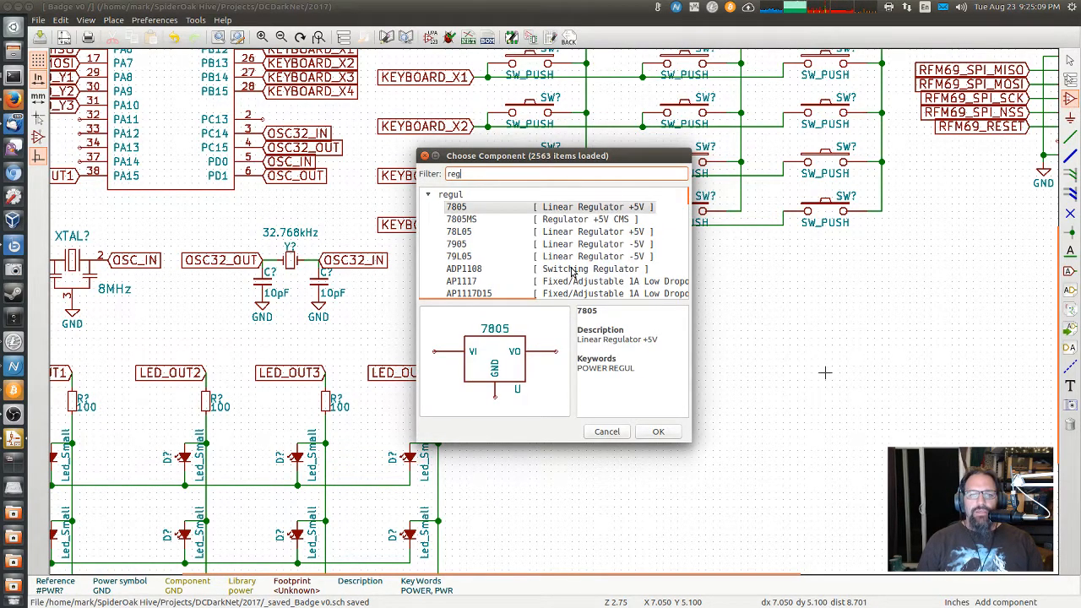
type("ulator")
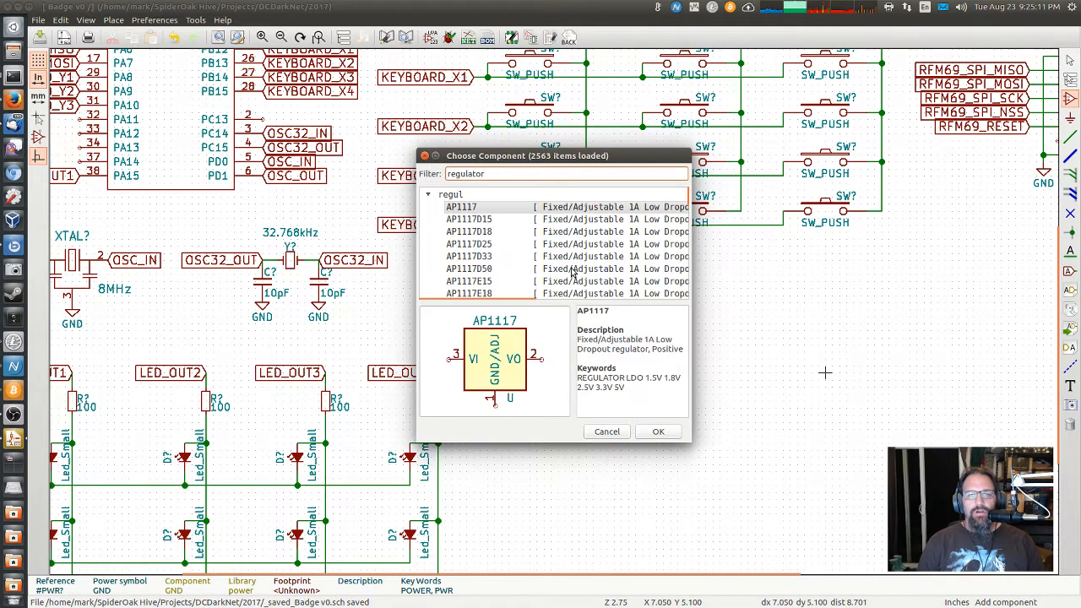
left_click(523, 209)
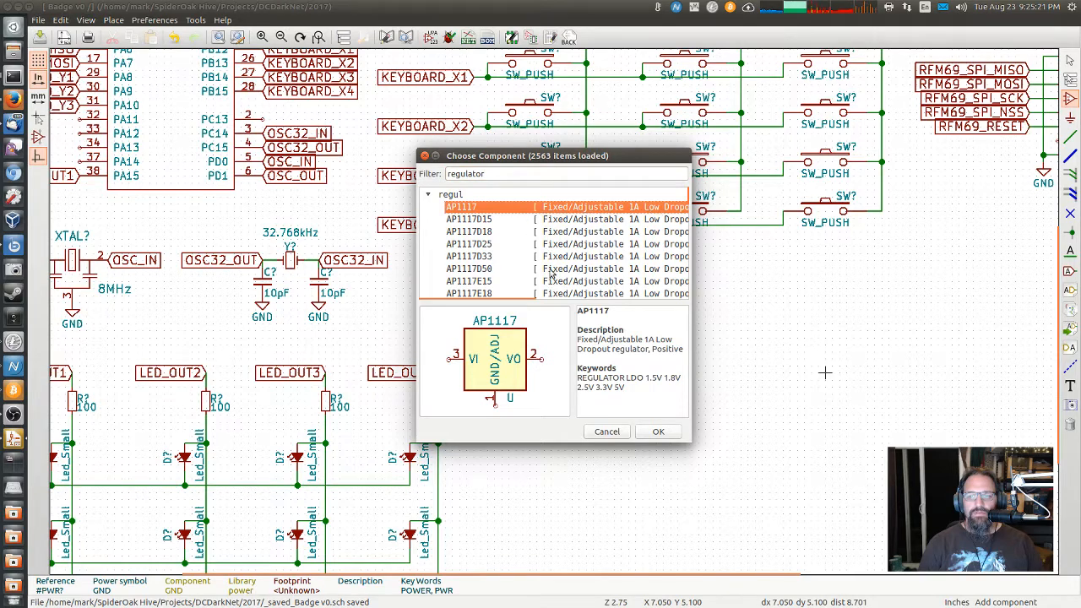
left_click(467, 257)
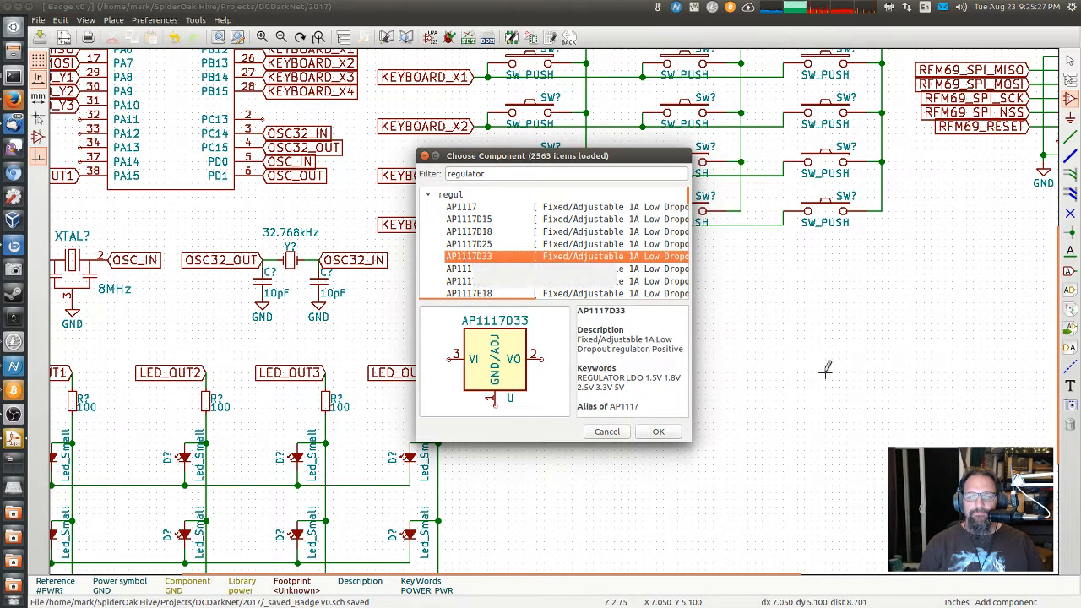
double_click(467, 257)
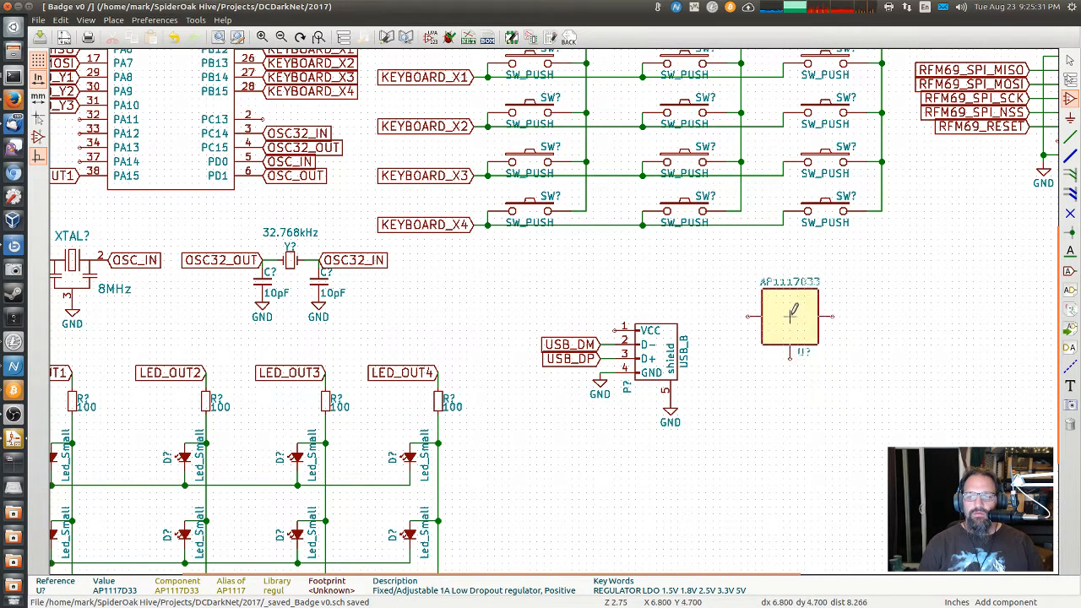
left_click(792, 315)
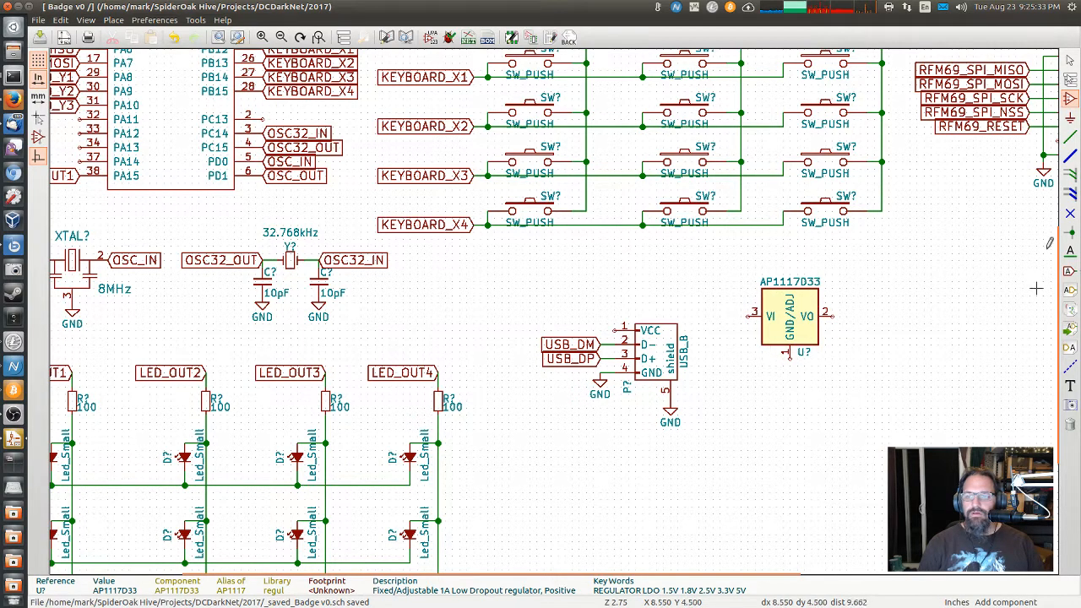
Step: Place a +5V power symbol from the power library beside the USB_B connector's VCC pin
left_click(1070, 118)
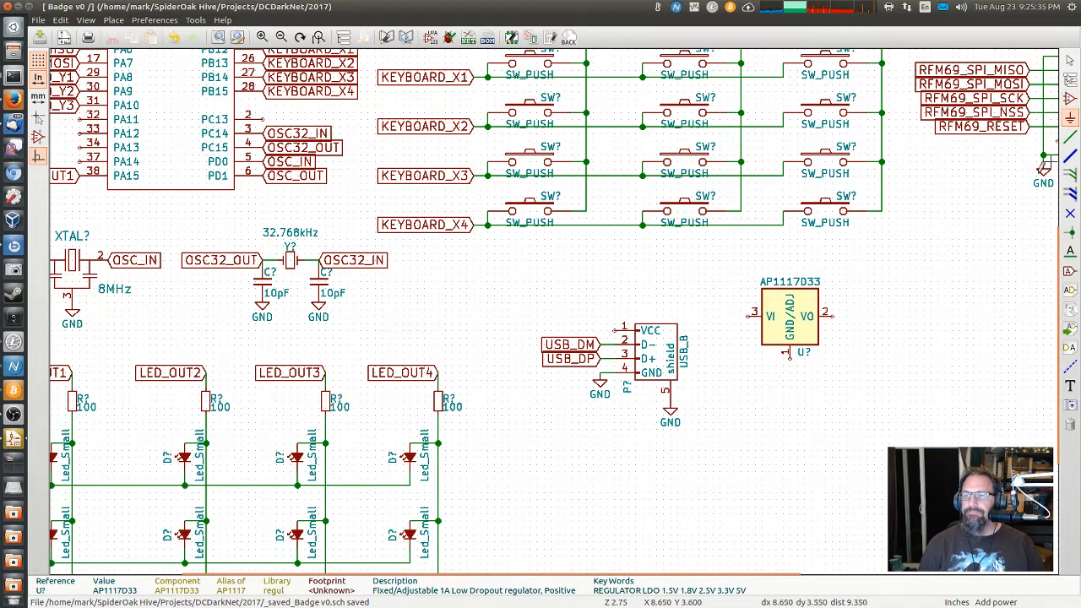
left_click(600, 330)
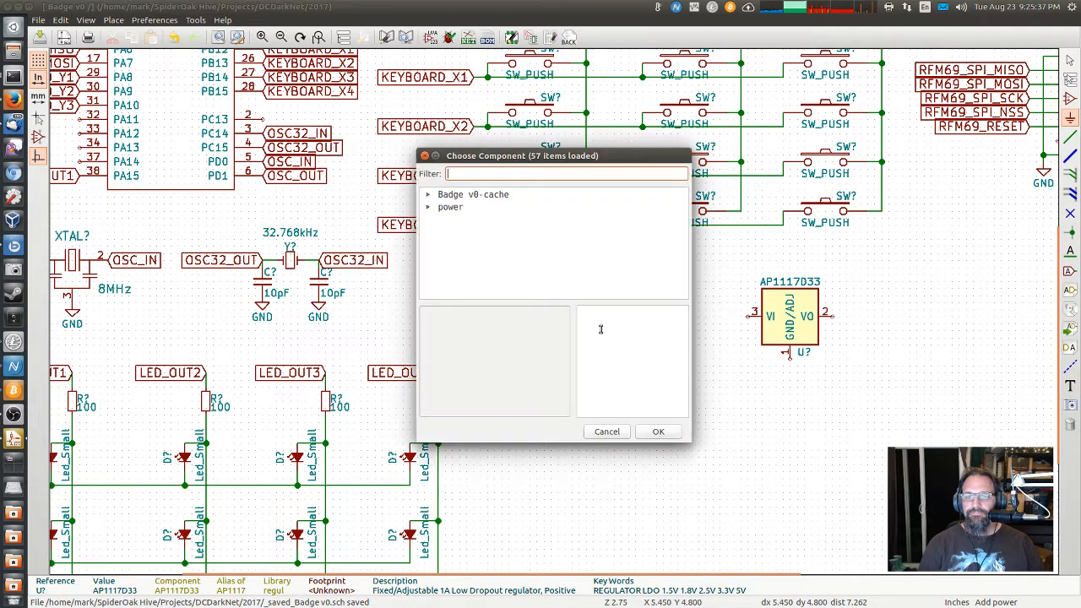
left_click(427, 208)
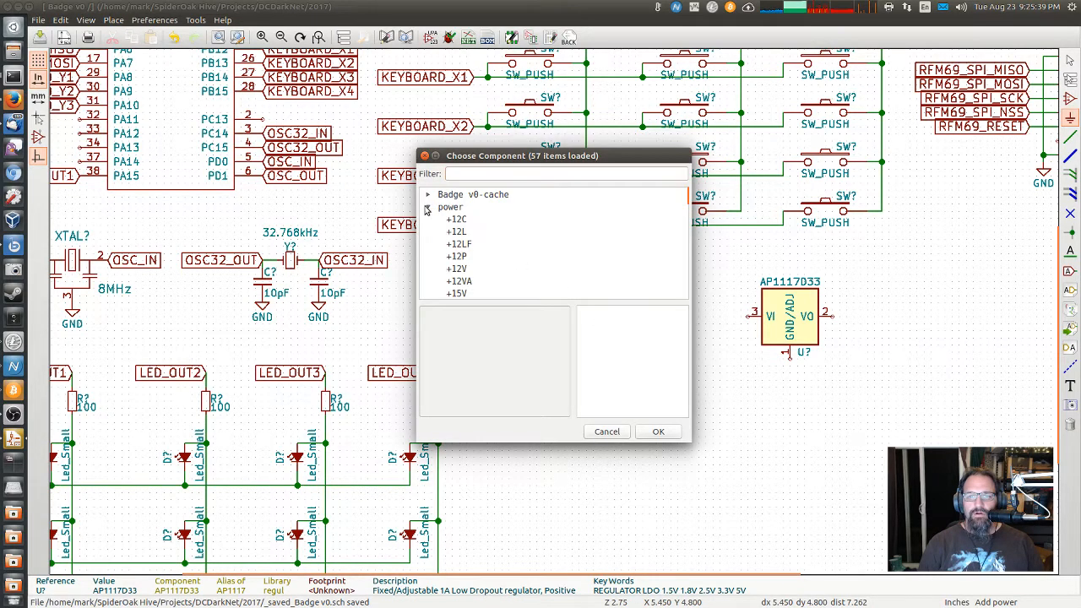
scroll(486, 268, "down", 8)
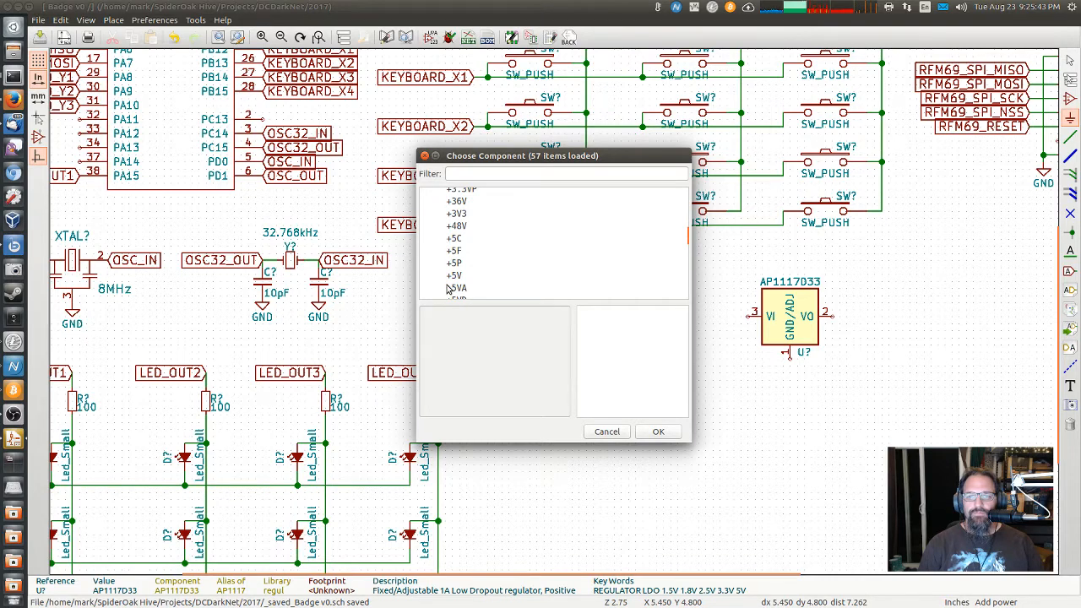
left_click(453, 276)
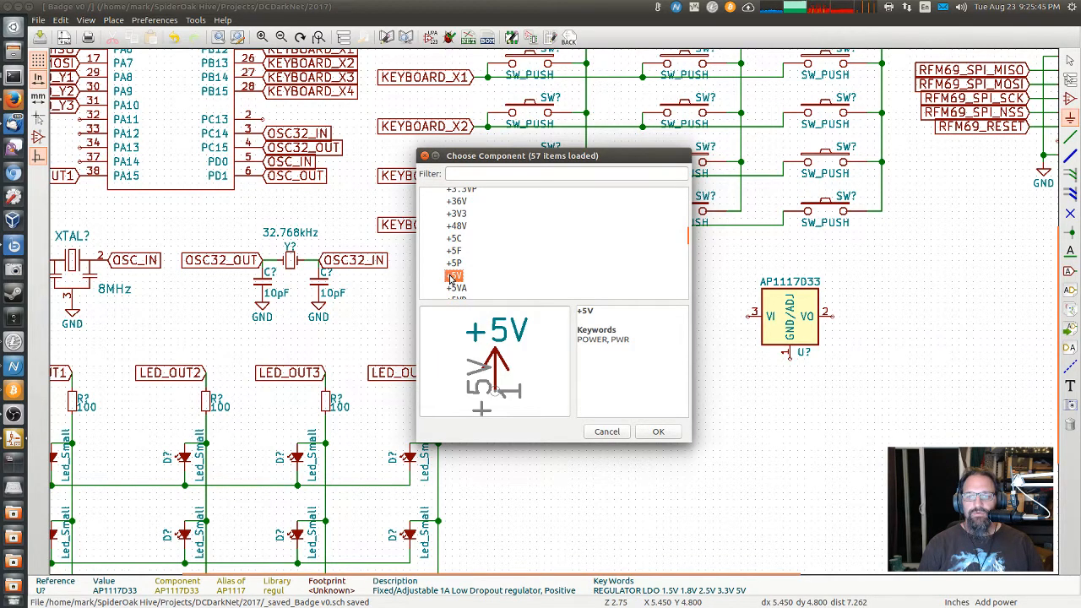
double_click(454, 276)
left_click(600, 328)
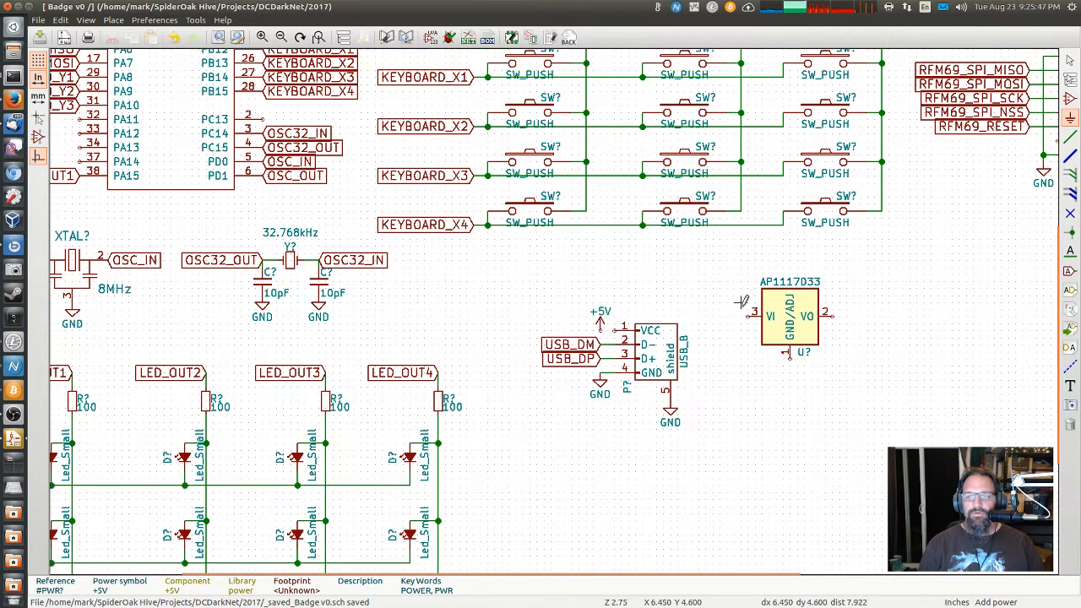
Step: Copy the +5V symbol to the regulator's input, wire both +5V symbols to VCC and VI, and shift the copy further from the regulator
key("c")
left_click(734, 304)
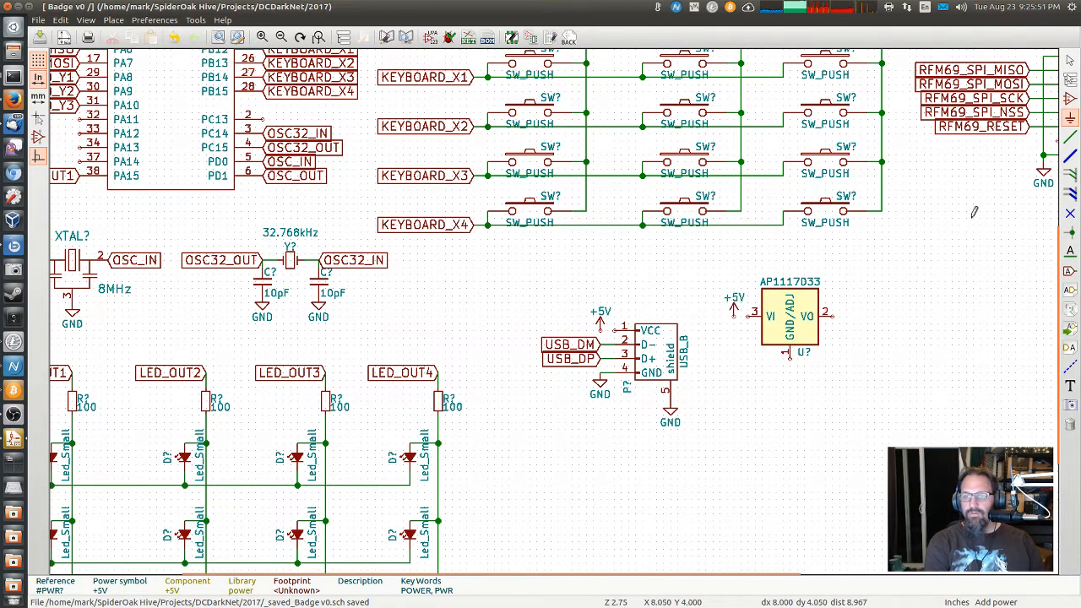
left_click(1070, 137)
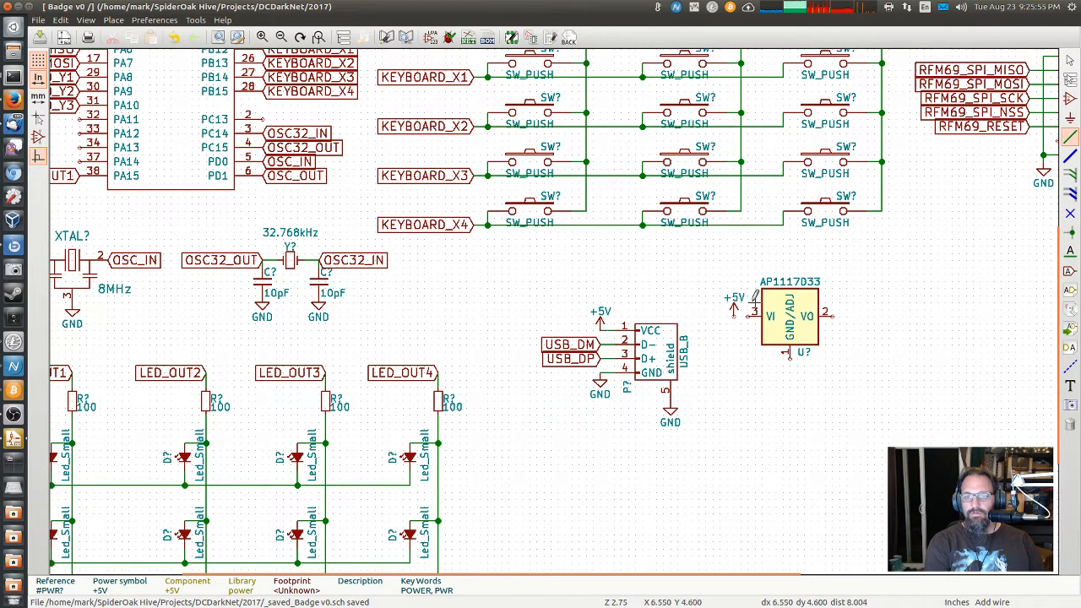
left_click(733, 312)
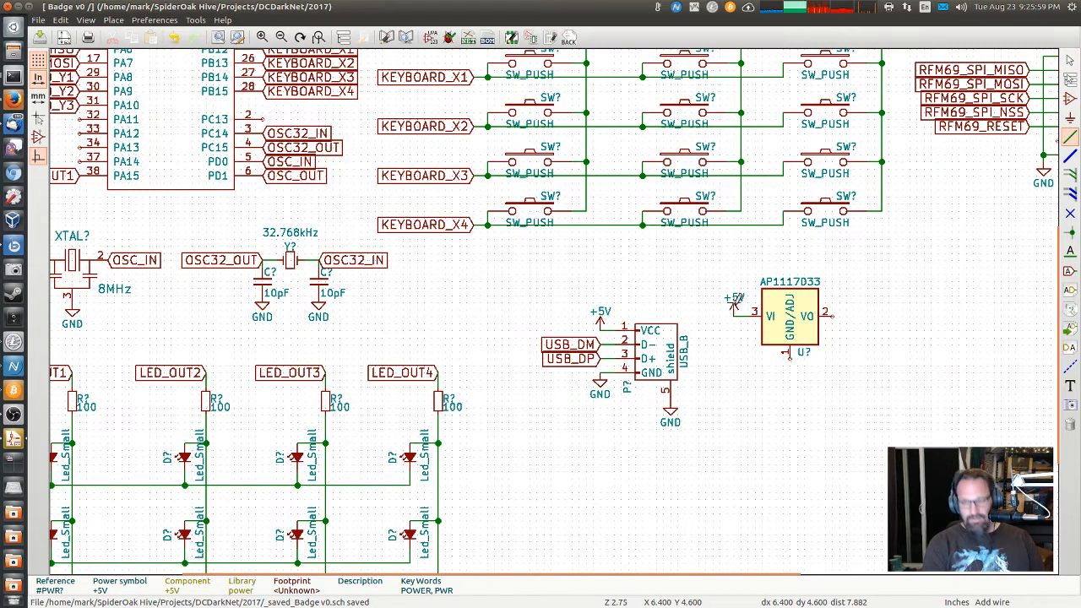
left_click(699, 304)
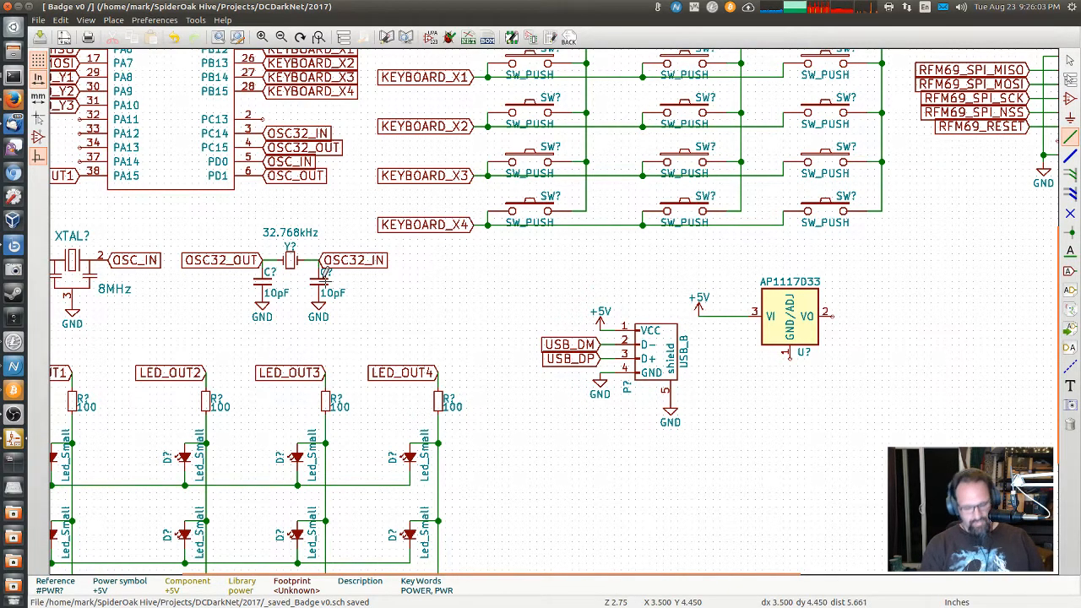
Step: Copy a 10pF capacitor onto the regulator's input wire and add GND symbols below the capacitor and the regulator's pin 1
key("c")
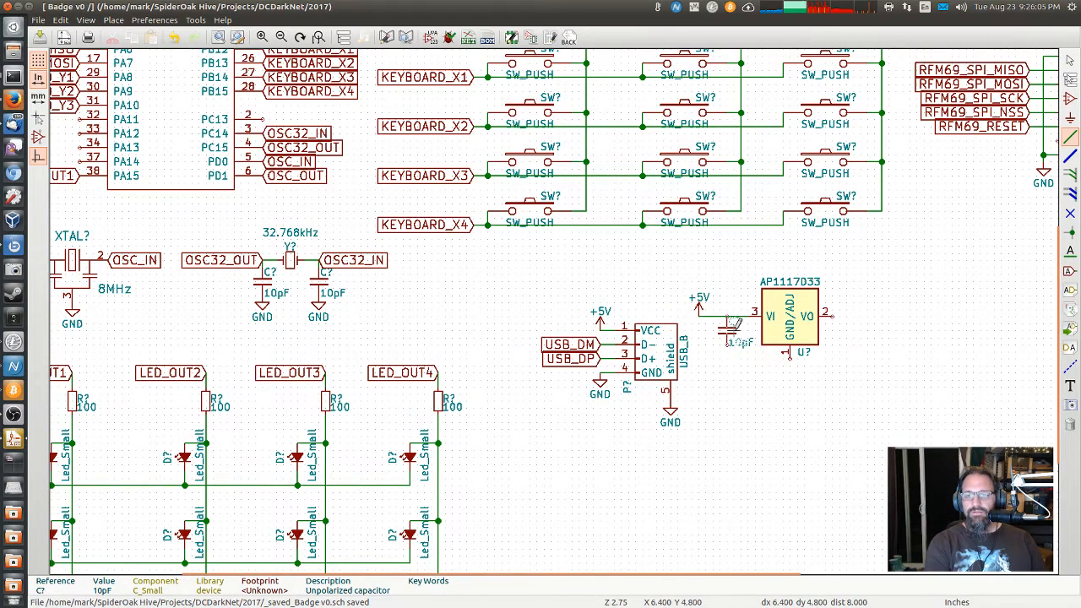
left_click(733, 323)
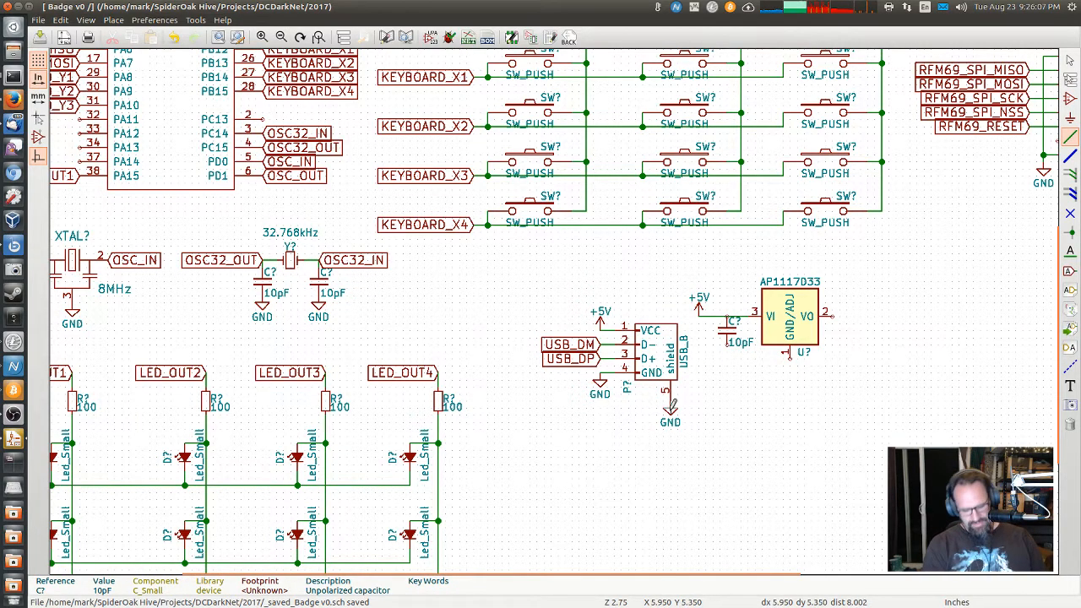
key("c")
left_click(736, 363)
key("c")
left_click(790, 365)
Step: Copy the capacitor to the regulator's output side and place a GND symbol beneath it
key("c")
left_click(855, 324)
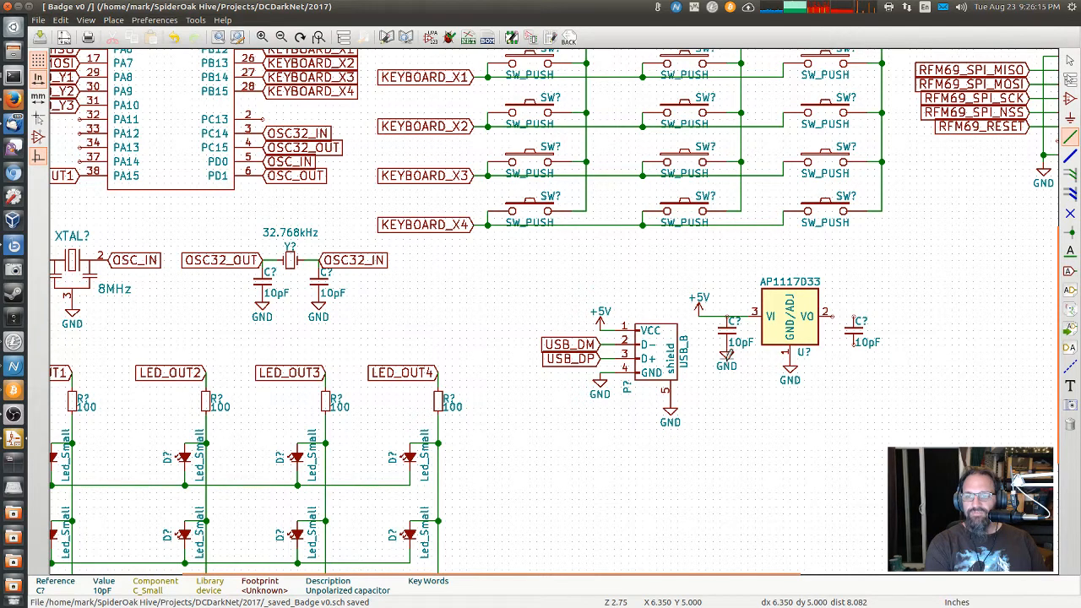
key("c")
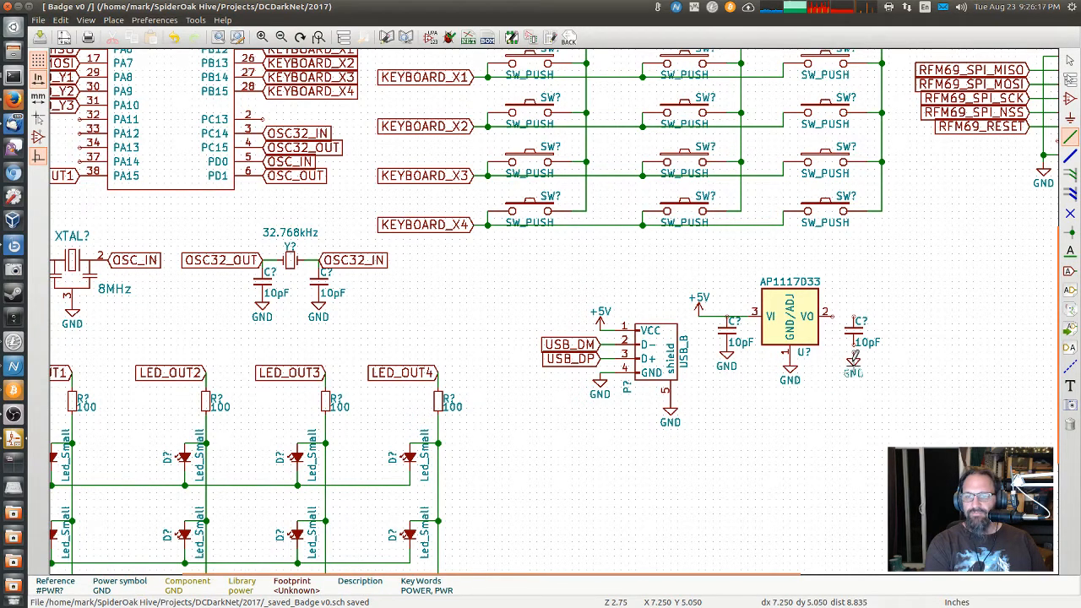
left_click(853, 358)
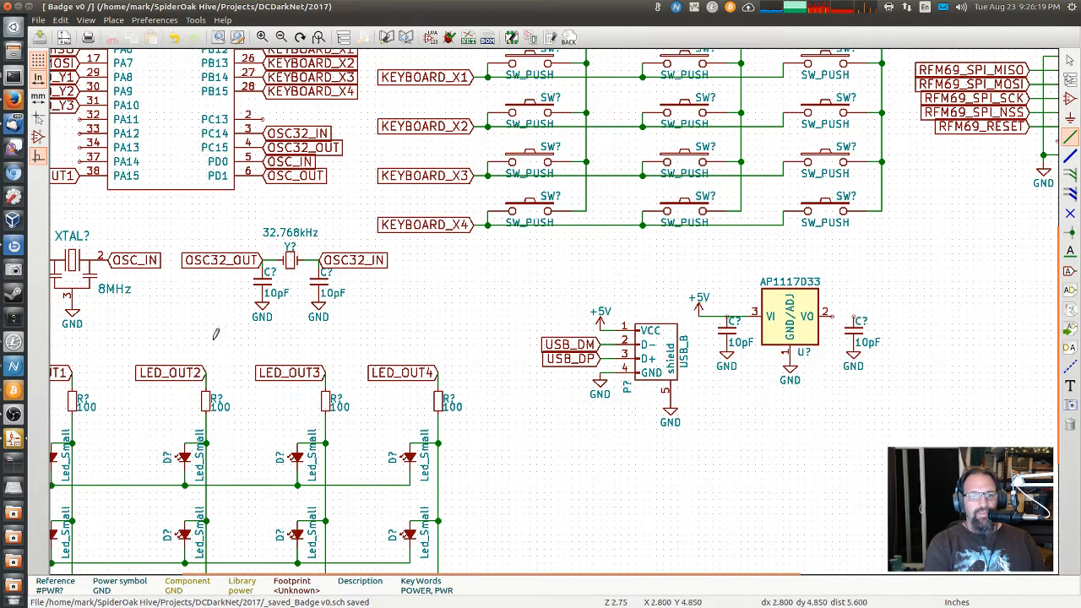
Step: Copy an existing VCC power symbol from the upper part of the schematic to just above the regulator's output capacitor
middle_click_drag(605, 259, 572, 530)
middle_click_drag(620, 262, 585, 386)
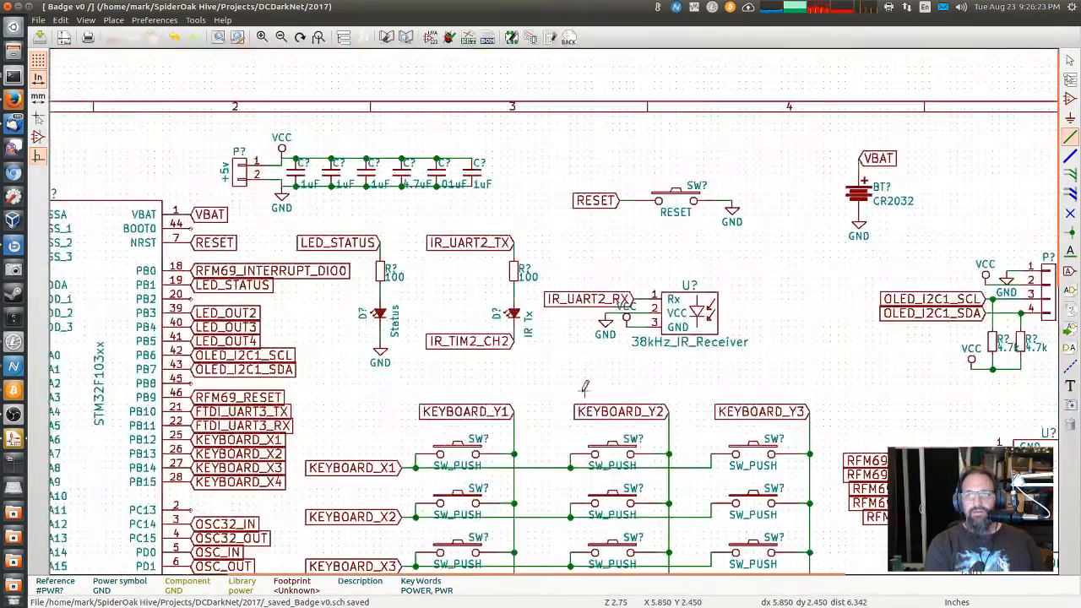
key("c")
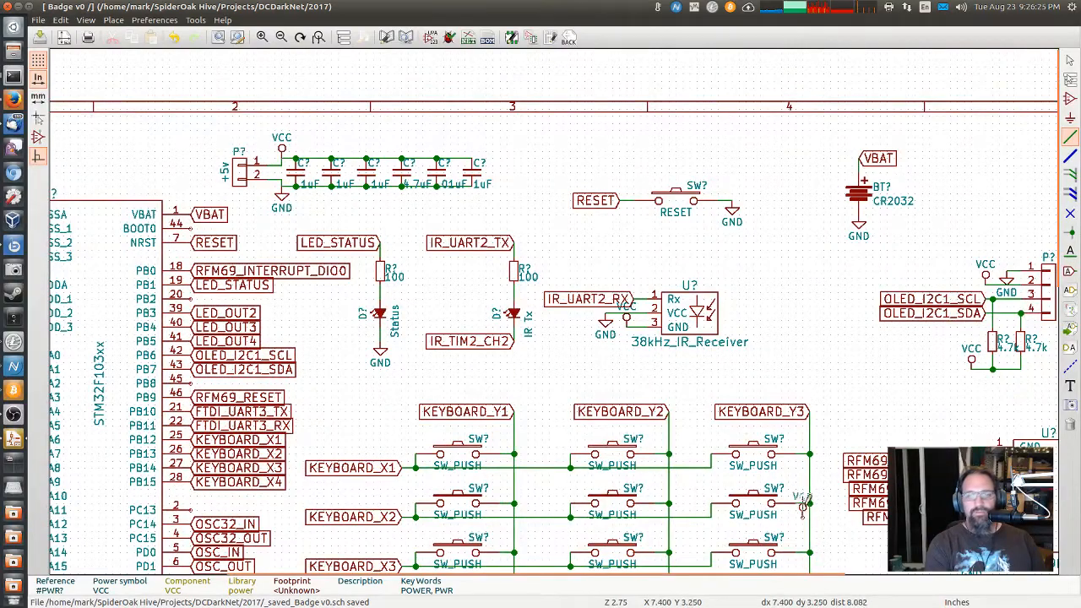
middle_click_drag(844, 554, 808, 223)
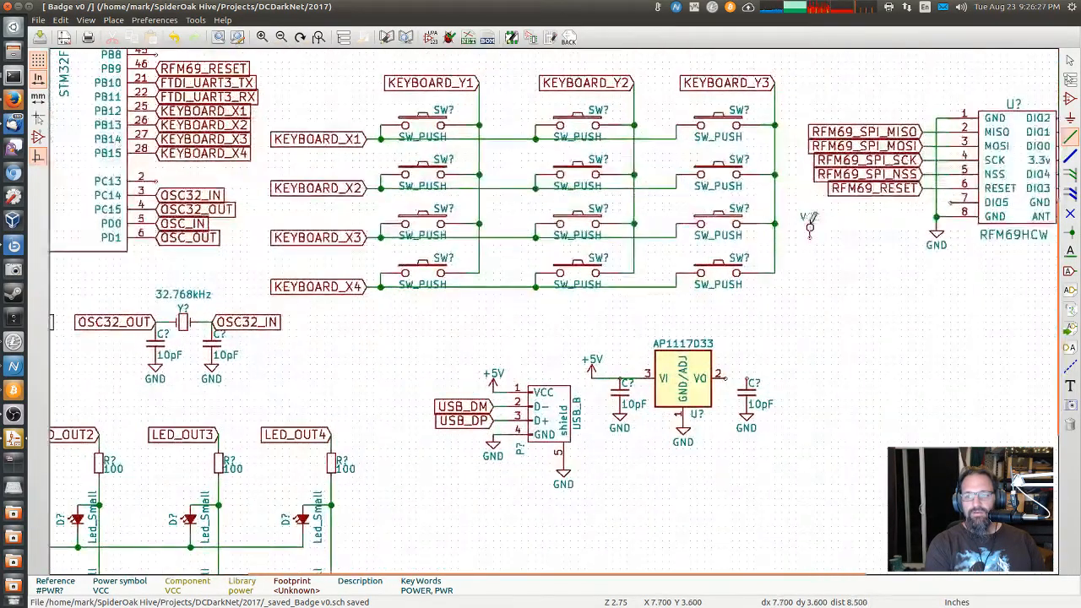
left_click(747, 355)
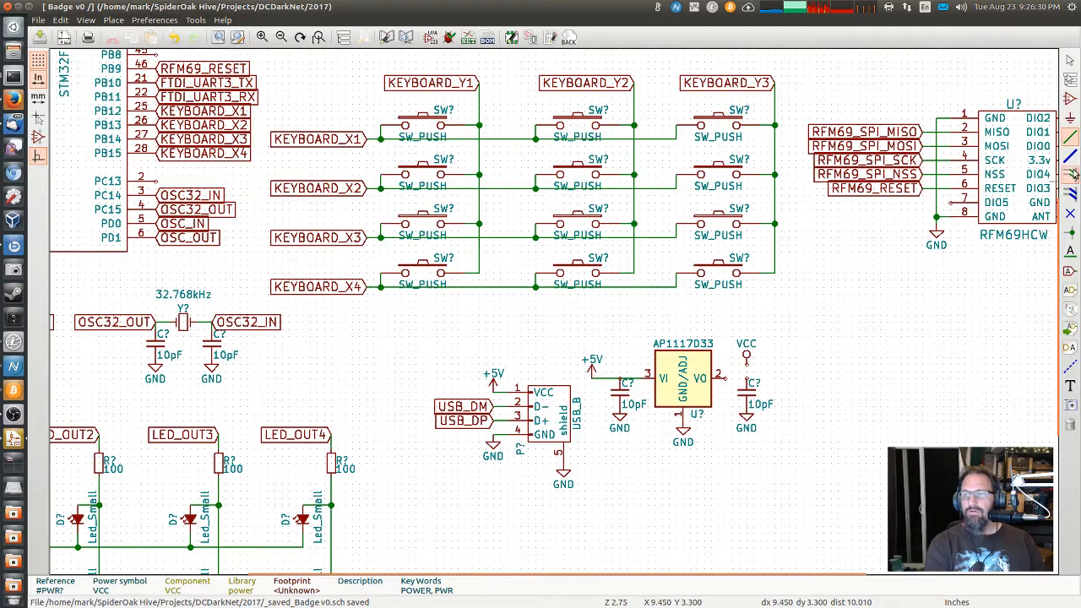
Step: Wire the regulator's VO pin to the output capacitor and up to the VCC symbol
left_click(726, 378)
left_click(746, 378)
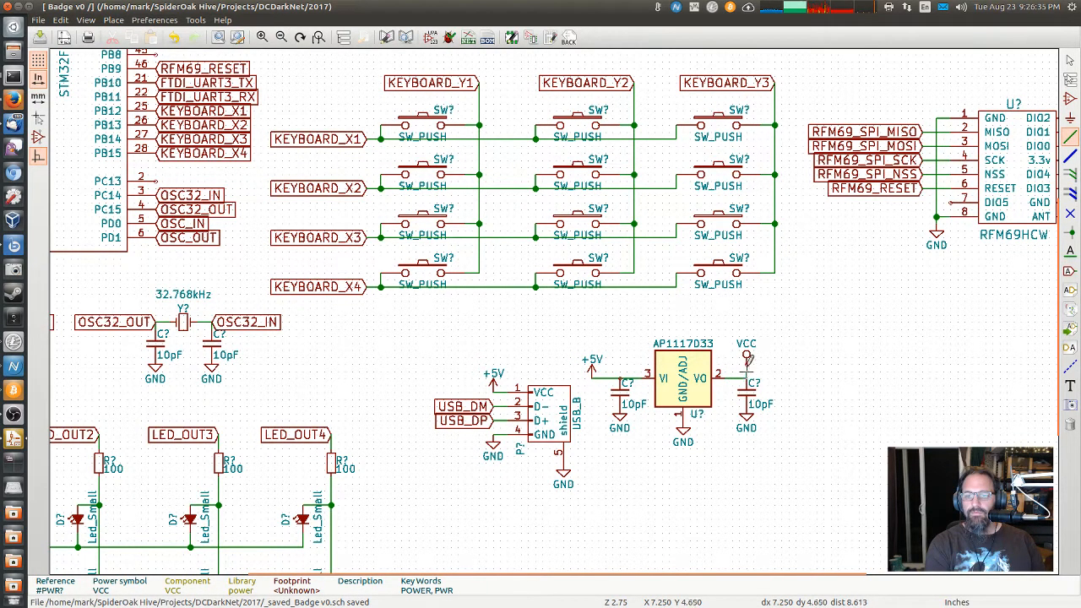
left_click(746, 355)
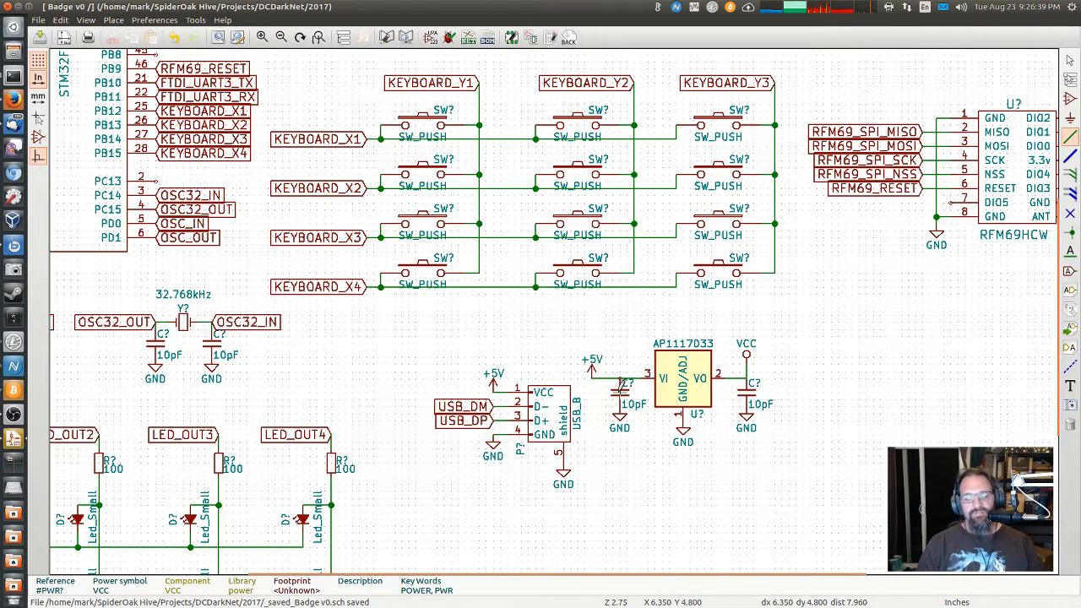
Step: Set the value of the regulator's input capacitor to 1uF
type("v1uF")
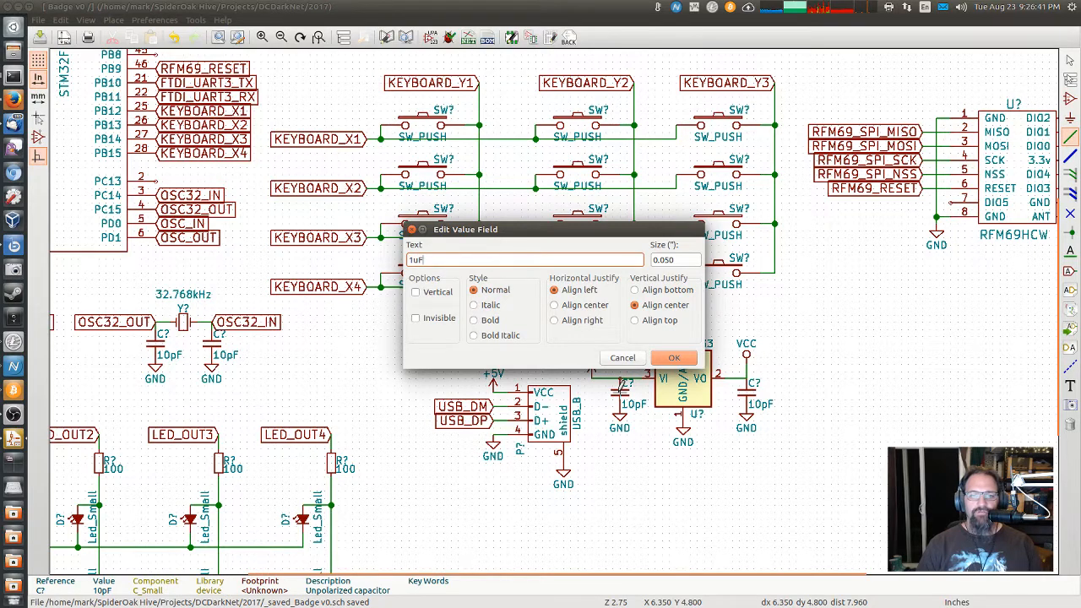
key("Return")
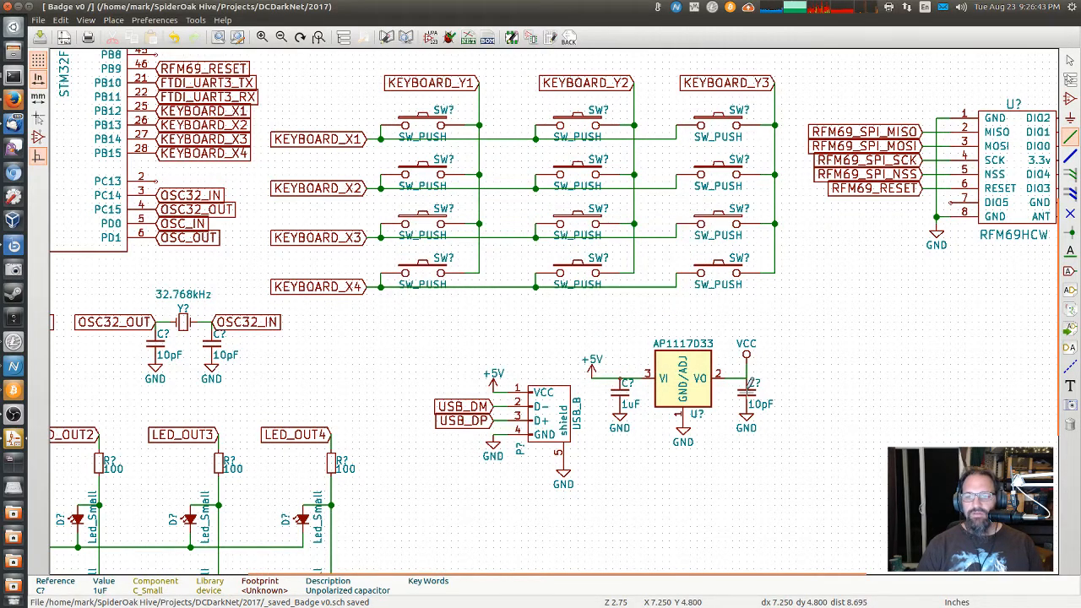
Step: Set the value of the regulator's output capacitor to 10uF
key("v")
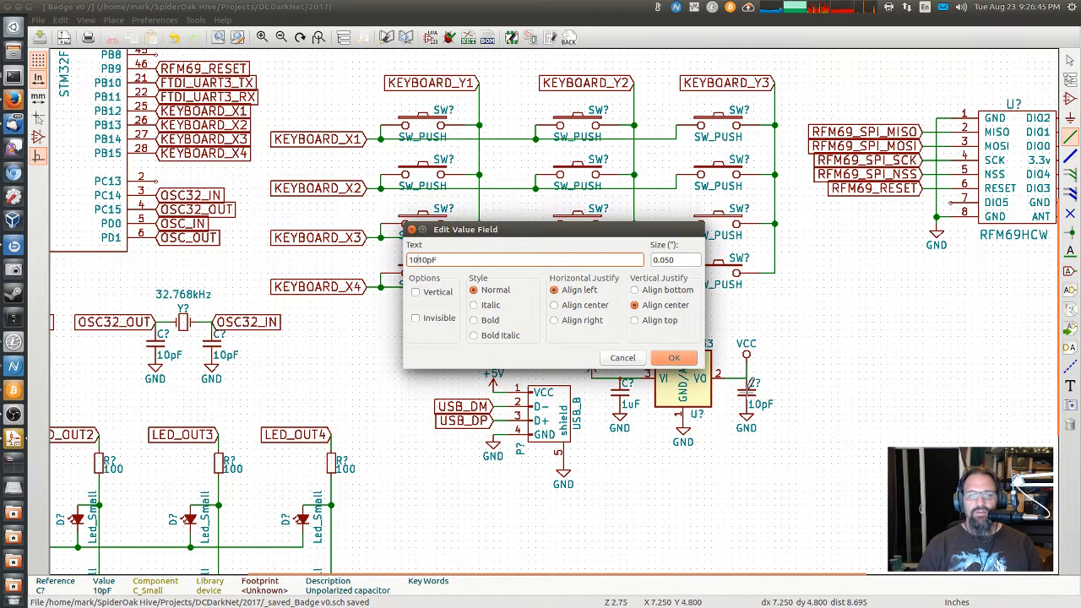
key("Return")
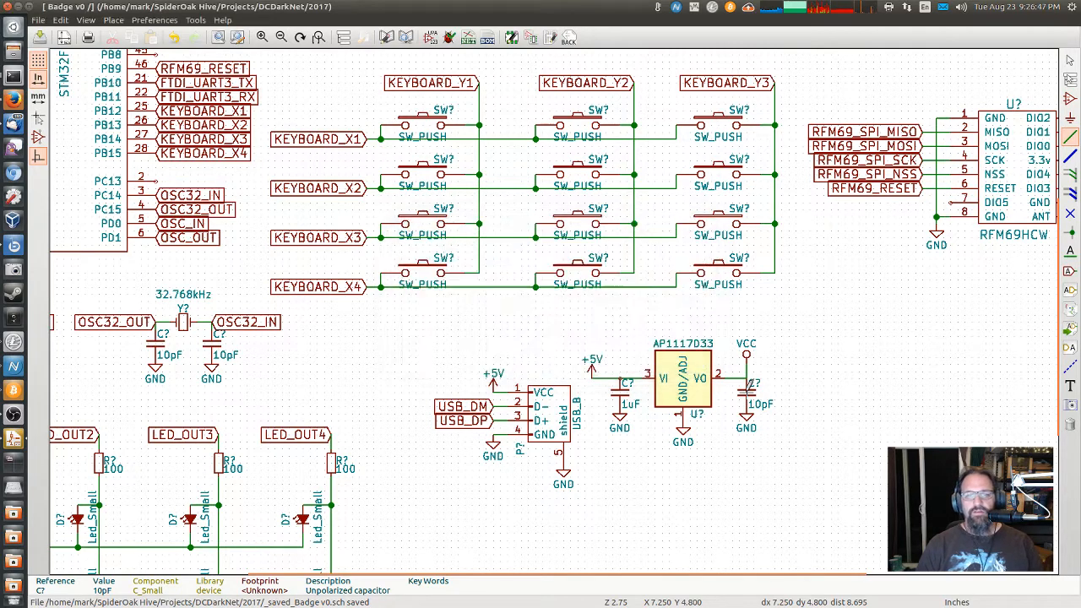
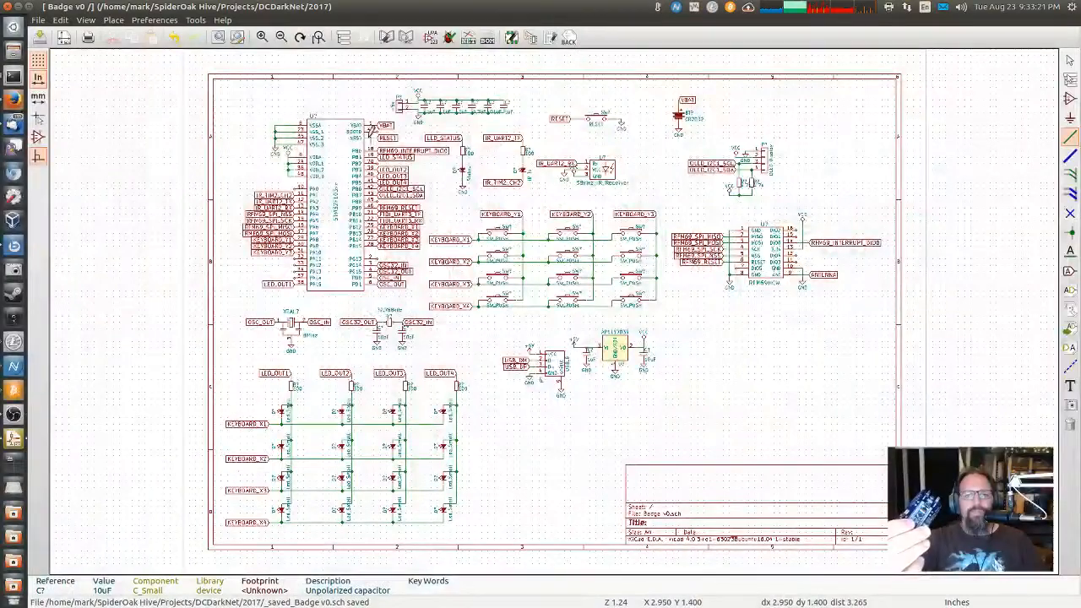
middle_click_drag(320, 96, 399, 203)
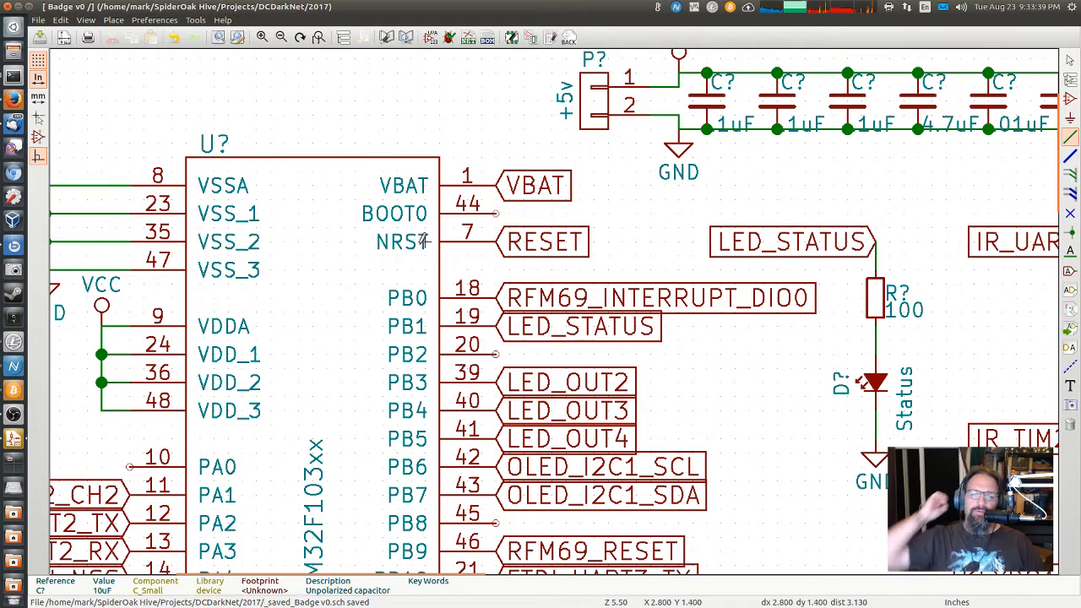
scroll(455, 264, "down", 4)
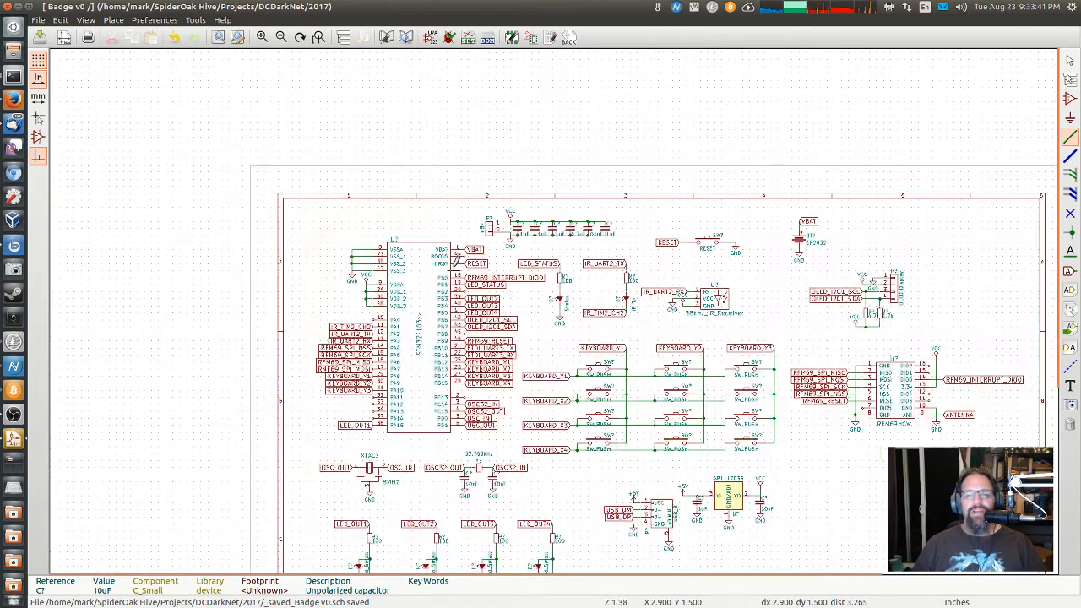
scroll(454, 265, "up", 2)
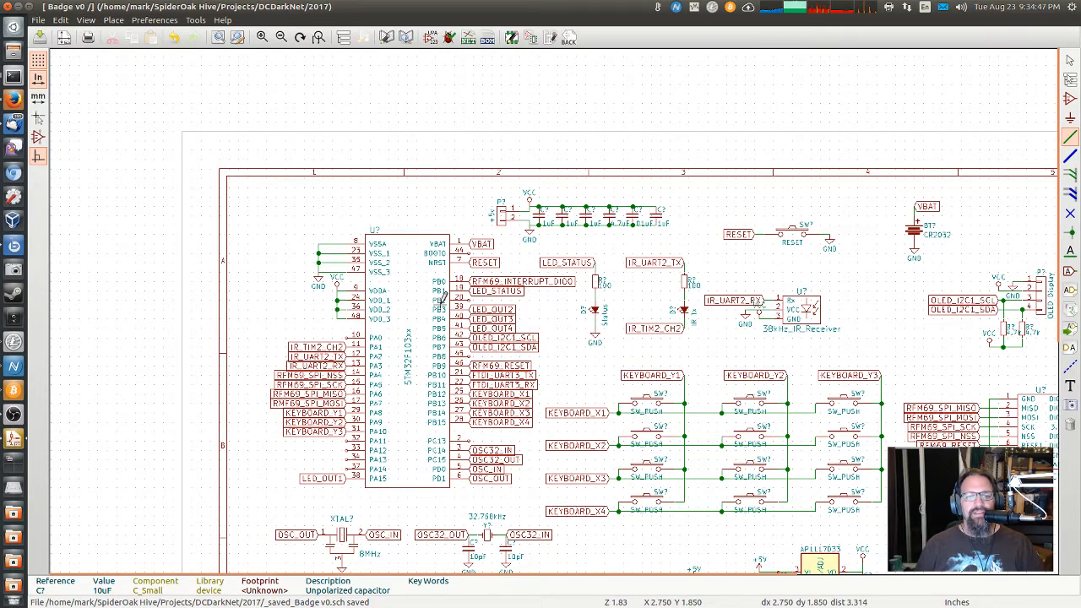
mouse_move(582, 361)
middle_mouse_down()
mouse_move(489, 311)
mouse_move(438, 248)
mouse_move(388, 245)
mouse_move(461, 199)
mouse_move(477, 204)
mouse_move(473, 253)
middle_mouse_up()
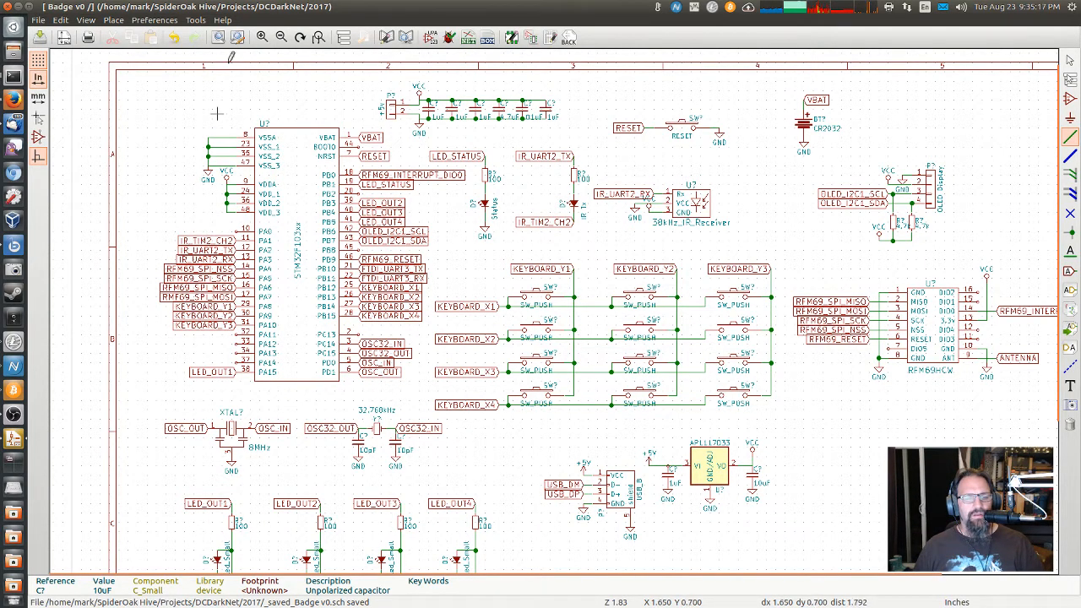
Step: Switch to Firefox and search the STM32F103x8 datasheet PDF for "program", stepping through the matches
left_click(13, 98)
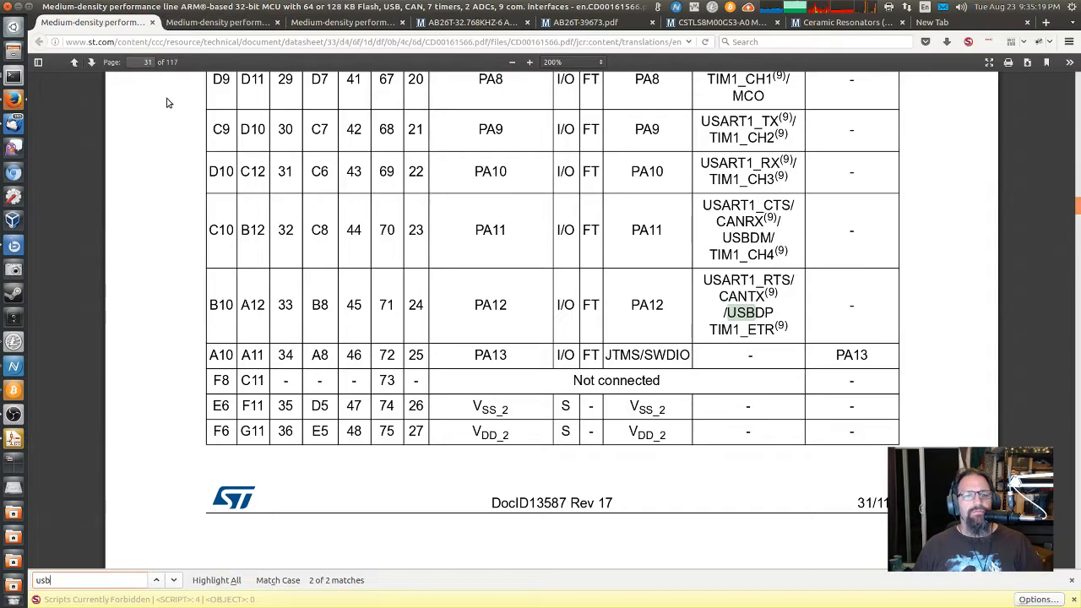
scroll(391, 232, "up", 5)
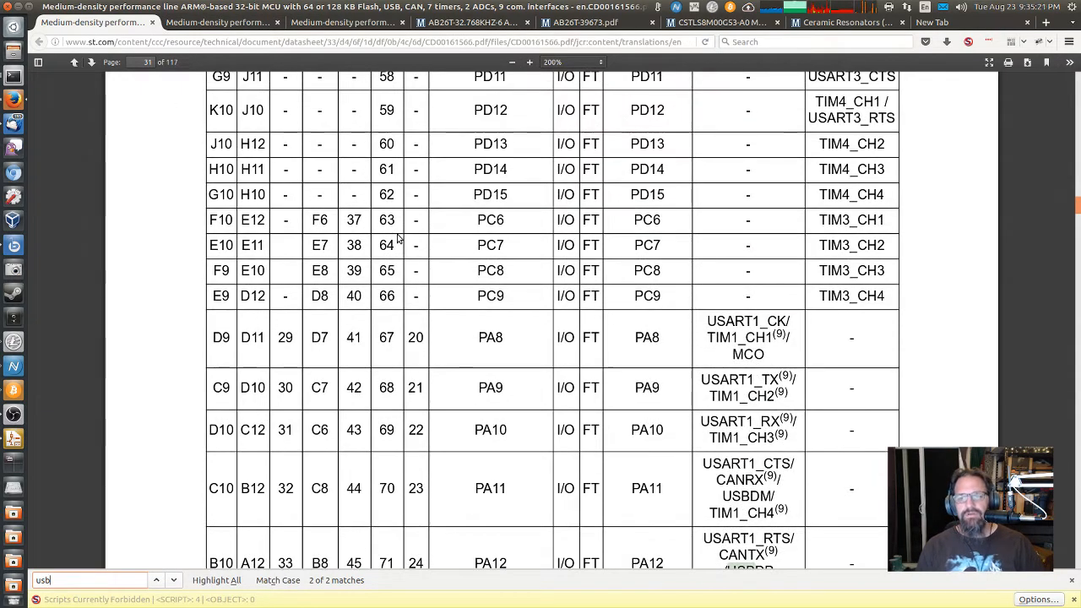
key("BackSpace")
key("BackSpace")
key("BackSpace")
type("prg")
key("BackSpace")
type("ogram")
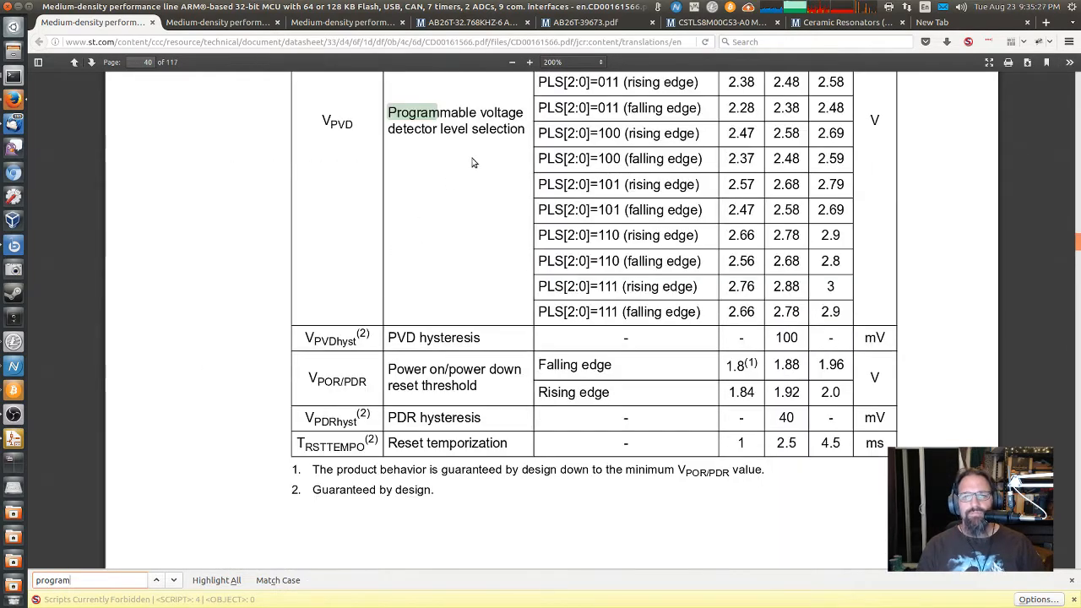
key("Return")
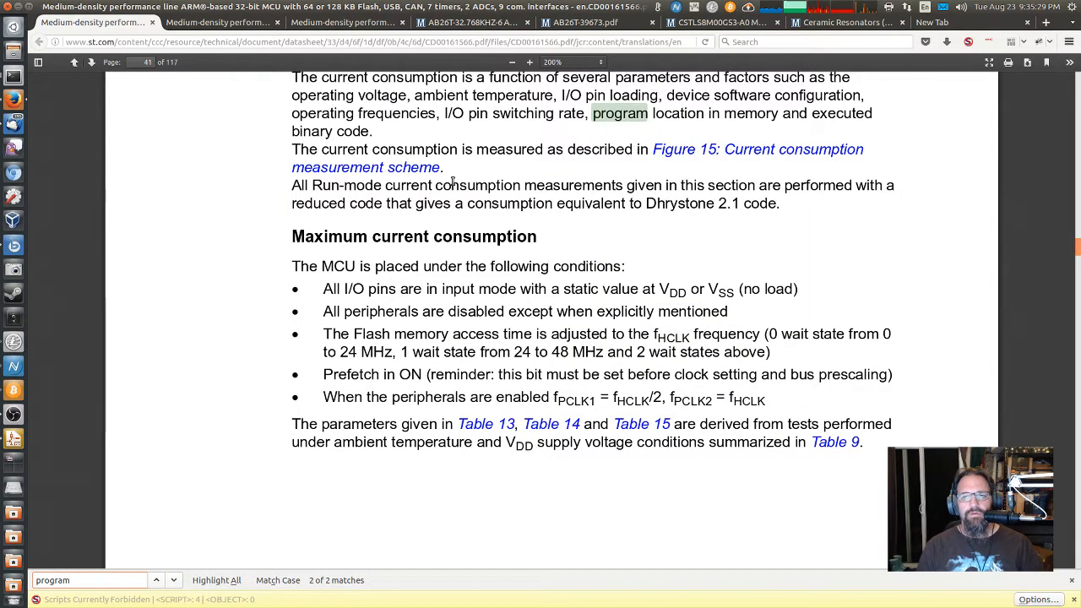
key("Return")
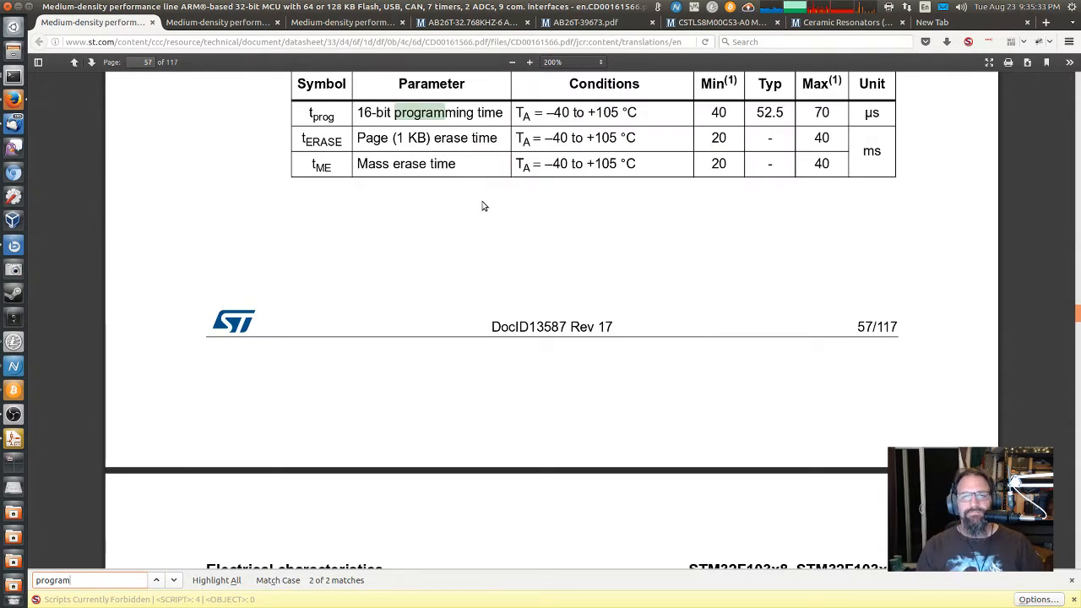
Step: Go back to the beginning of the datasheet and search it for "stlink" and "st link"
scroll(483, 206, "up", 20)
scroll(483, 206, "up", 20)
scroll(484, 206, "up", 20)
scroll(483, 206, "up", 20)
scroll(483, 206, "up", 15)
left_click(410, 272)
key("ctrl+f")
type("st")
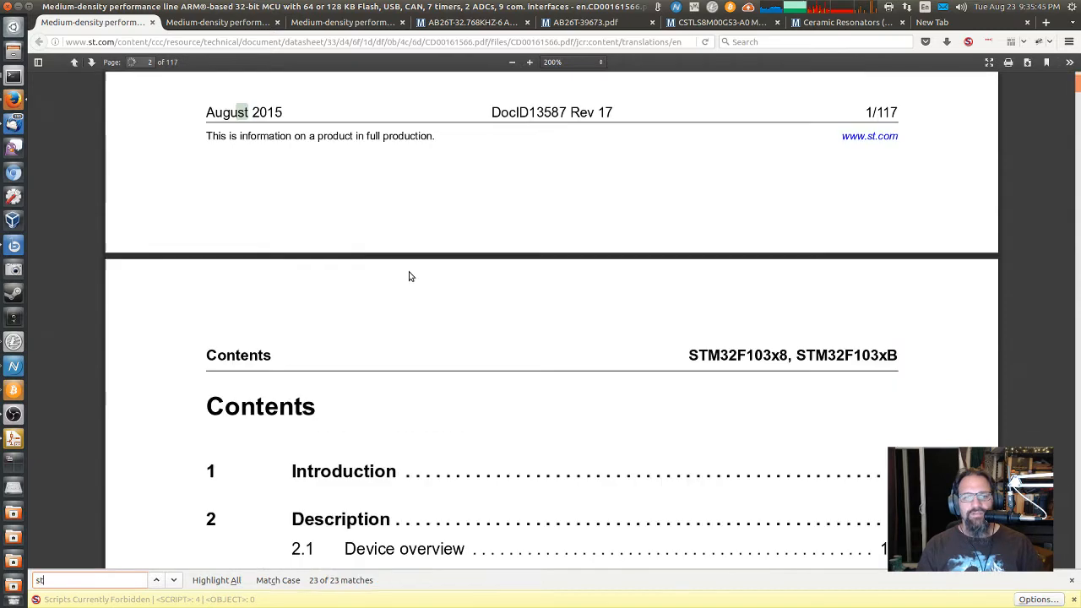
type("link")
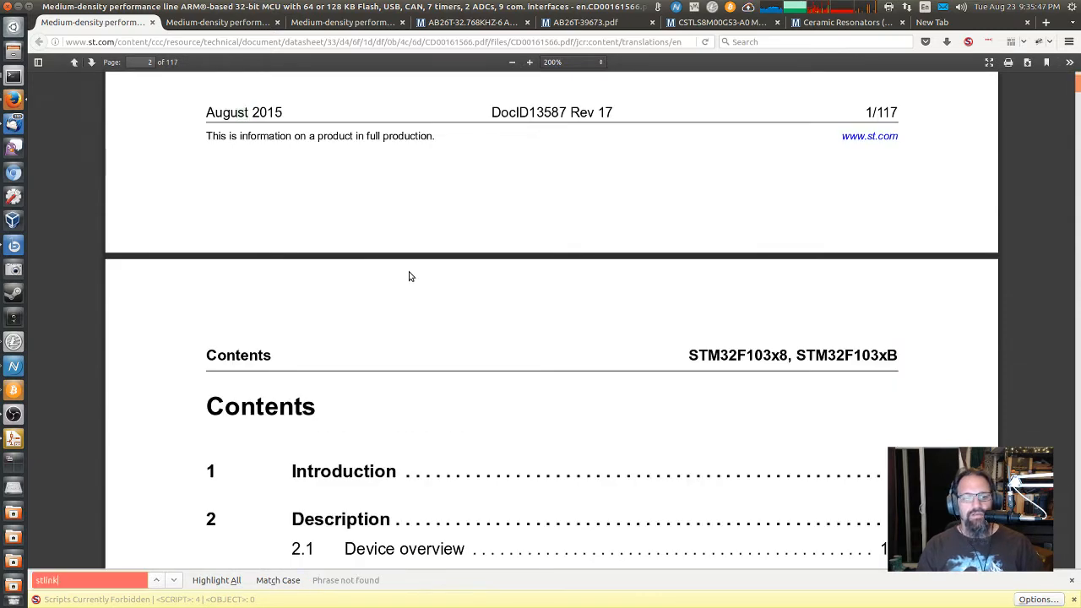
key("BackSpace")
key("BackSpace")
key("BackSpace")
key("BackSpace")
type("link")
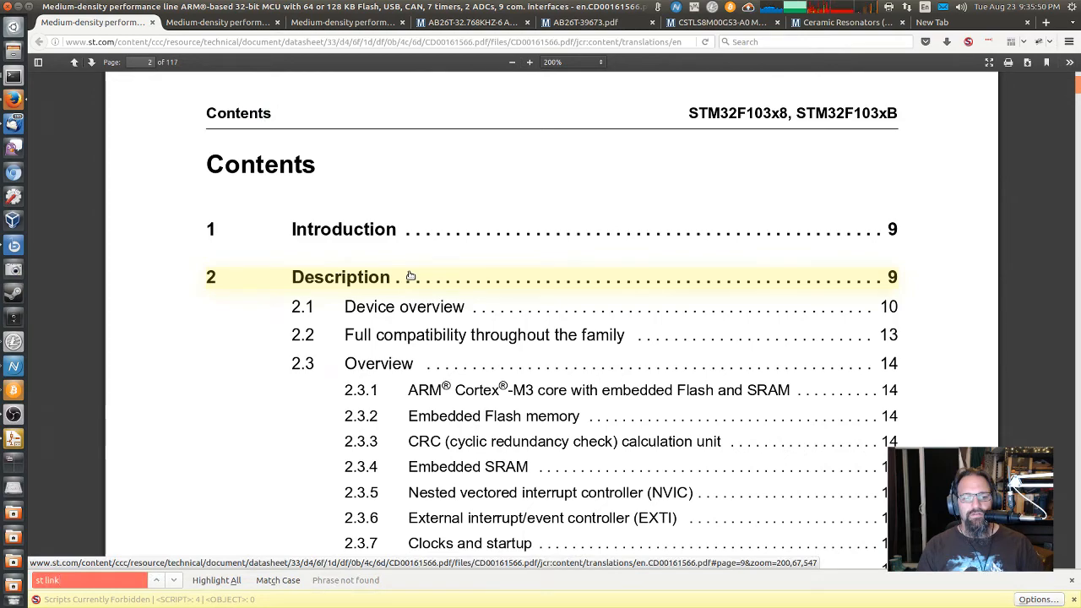
Step: Search the datasheet for "link" alone and step through all of its matches
key("ctrl+a")
type("link")
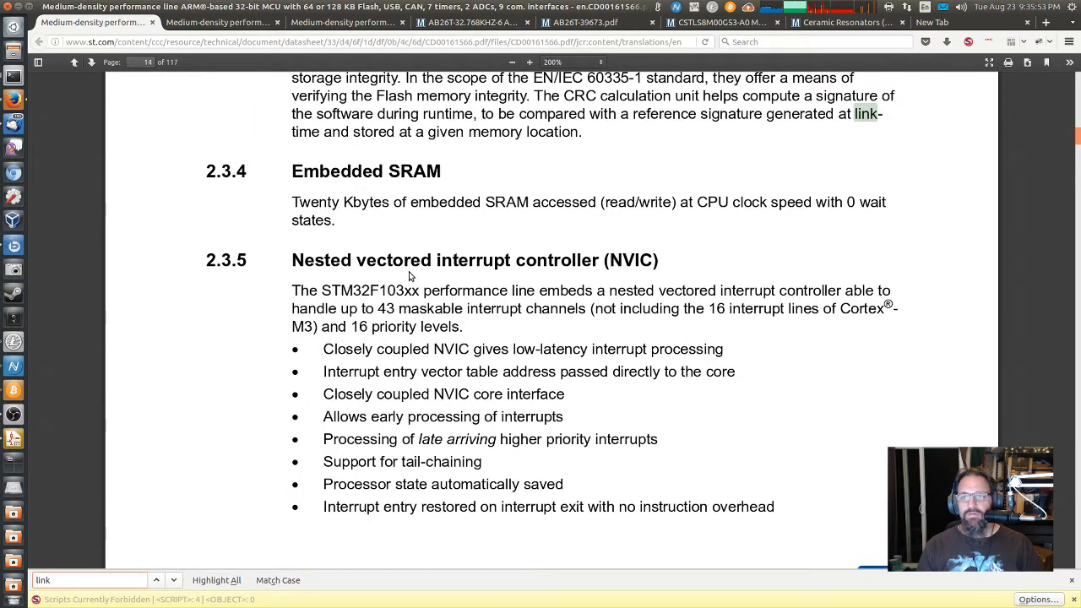
key("Return")
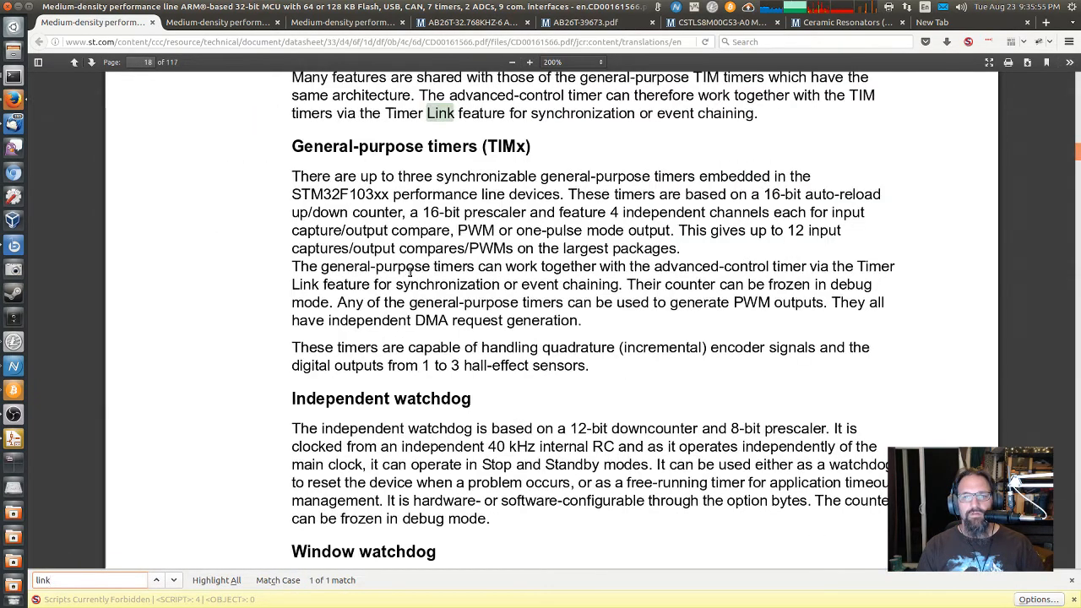
key("Return")
key("Return")
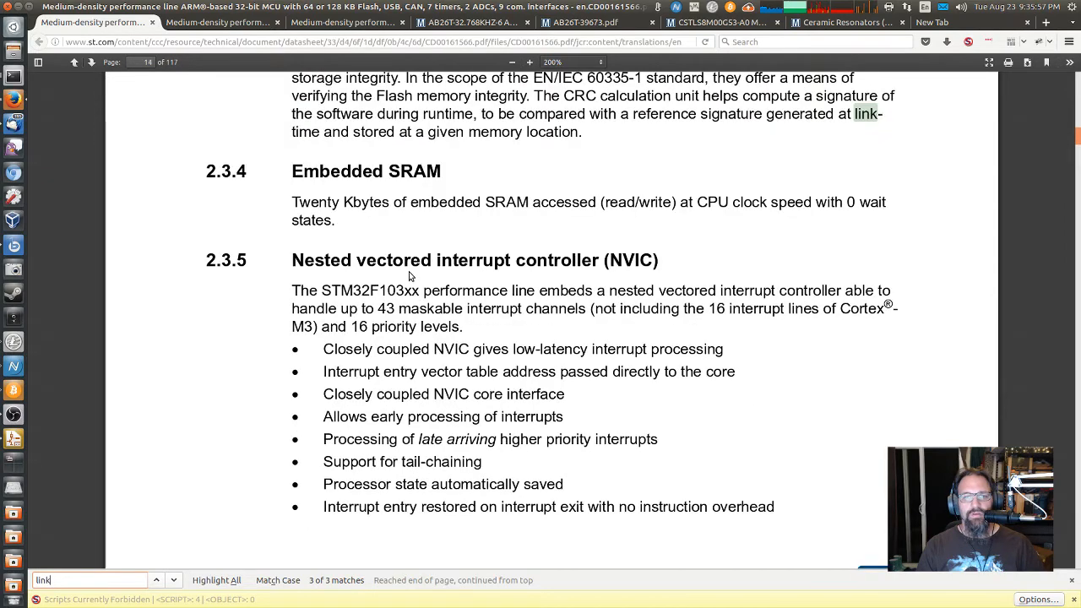
key("Return")
key("Return")
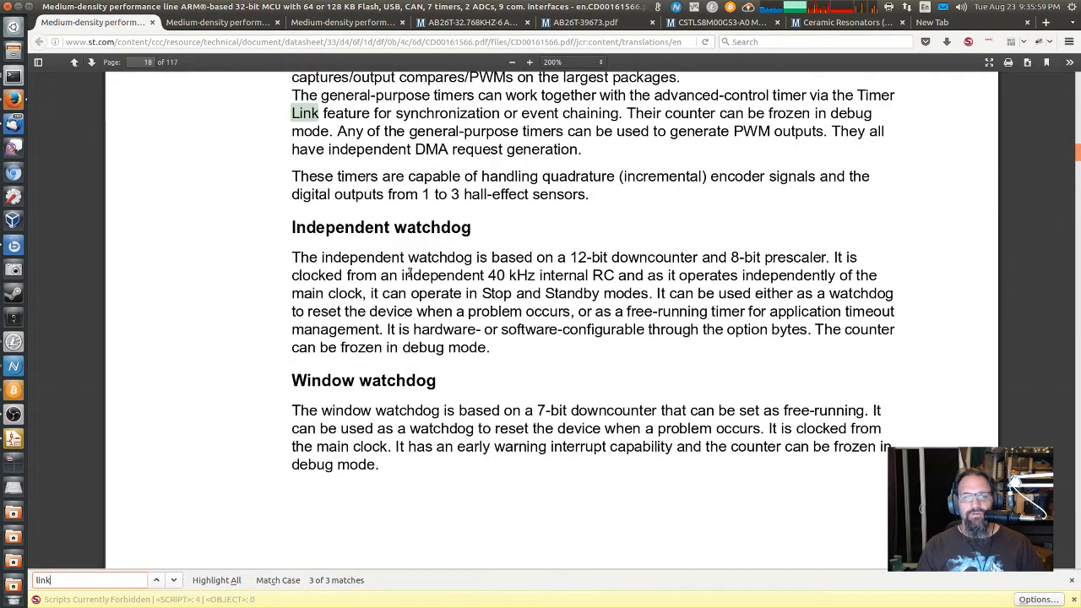
key("Return")
key("Return")
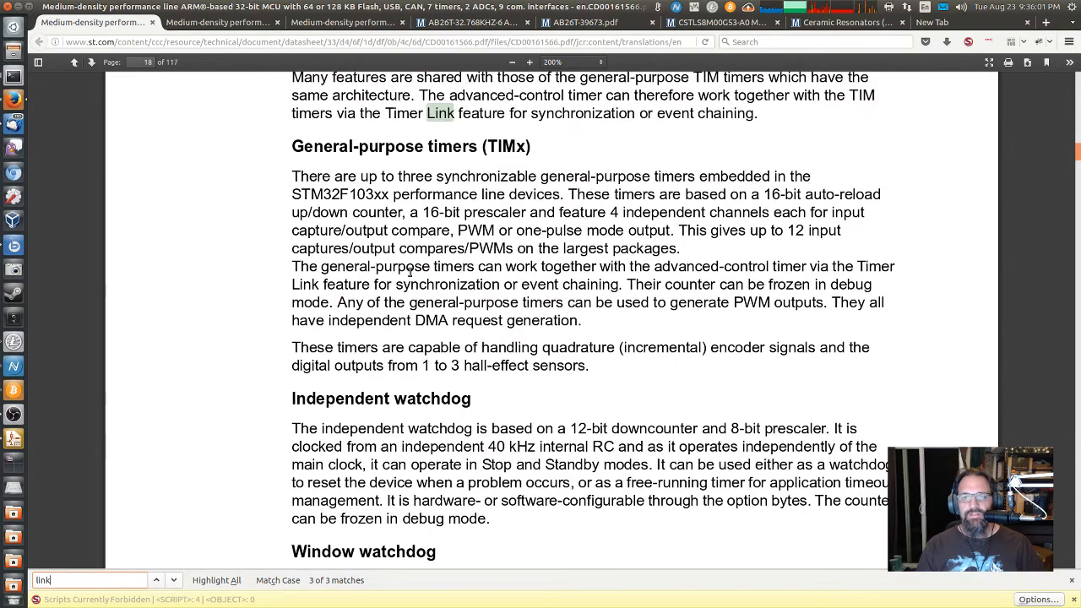
Step: Return to the first page of the STM32F103x8 datasheet
key("Page_Up")
key("Page_Up")
key("Page_Up")
key("Page_Up")
key("Page_Up")
key("Page_Up")
key("Page_Up")
key("Page_Up")
key("Page_Up")
key("Page_Up")
key("Page_Up")
key("Page_Up")
key("Page_Up")
key("Page_Up")
key("Page_Up")
key("Page_Up")
key("Page_Up")
key("Page_Up")
key("Page_Up")
key("Page_Up")
key("Page_Up")
key("Page_Up")
key("Page_Up")
key("Page_Up")
key("Page_Up")
key("Page_Up")
key("Page_Up")
key("Page_Up")
key("Page_Up")
key("Page_Up")
key("Page_Up")
key("Page_Up")
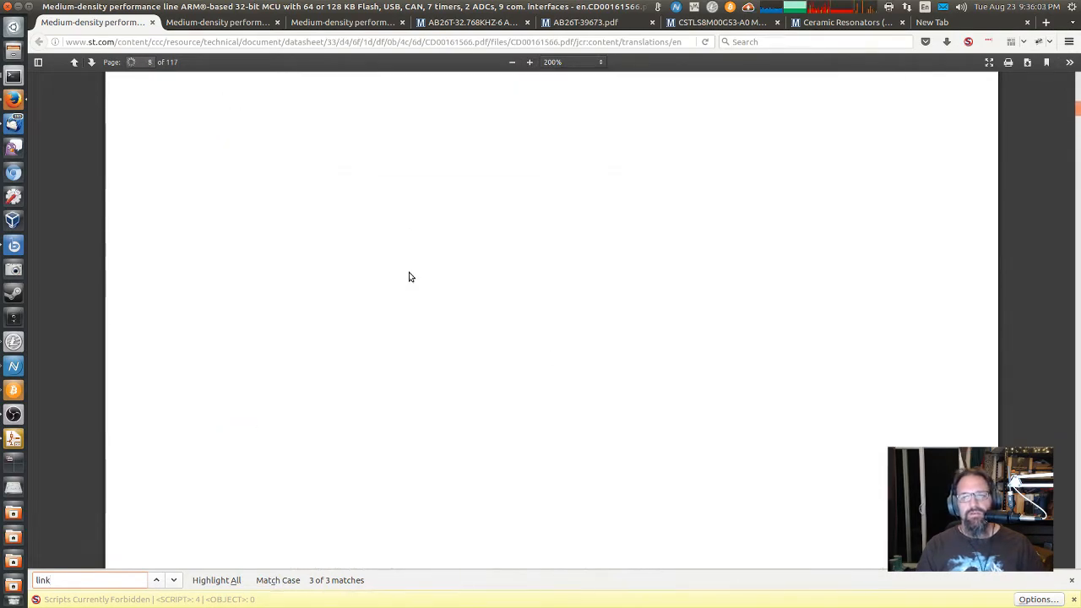
left_click(475, 336)
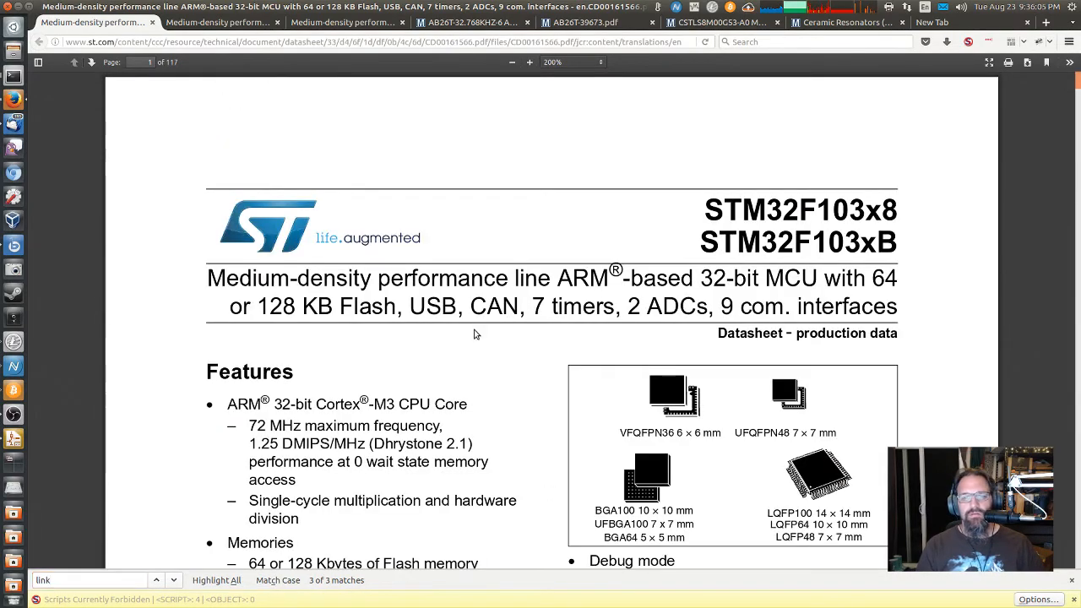
Step: Look through the datasheet's contents and its lists of tables and figures, continuing to the Figure 2 clock tree on page 12
key("Page_Down")
key("Page_Down")
key("Page_Down")
key("Page_Down")
key("Page_Down")
key("Page_Down")
key("Page_Down")
key("Page_Down")
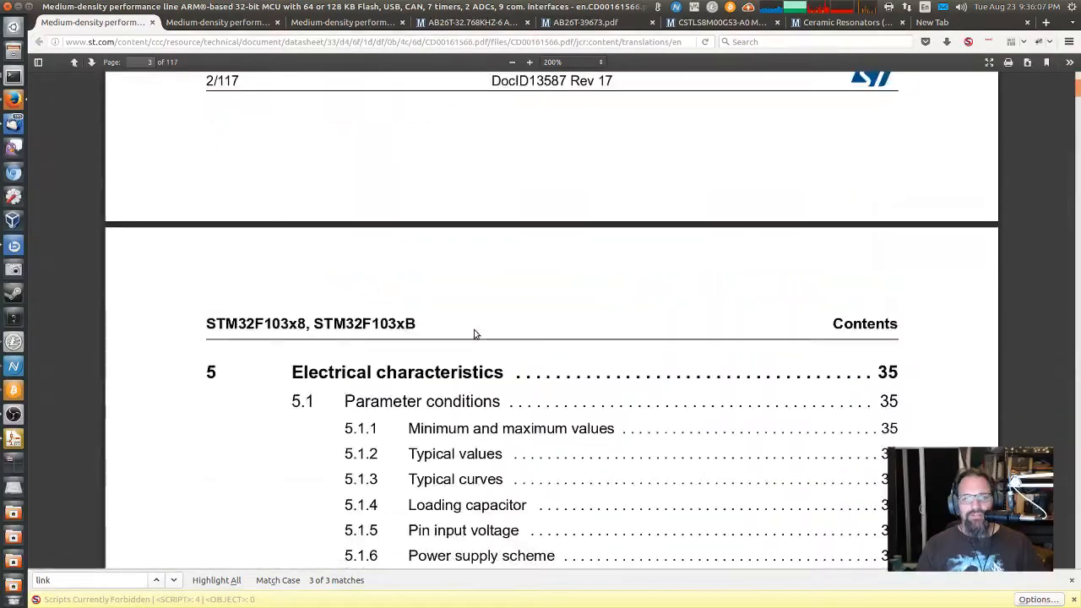
key("Page_Down")
key("Page_Down")
key("Page_Down")
key("Page_Down")
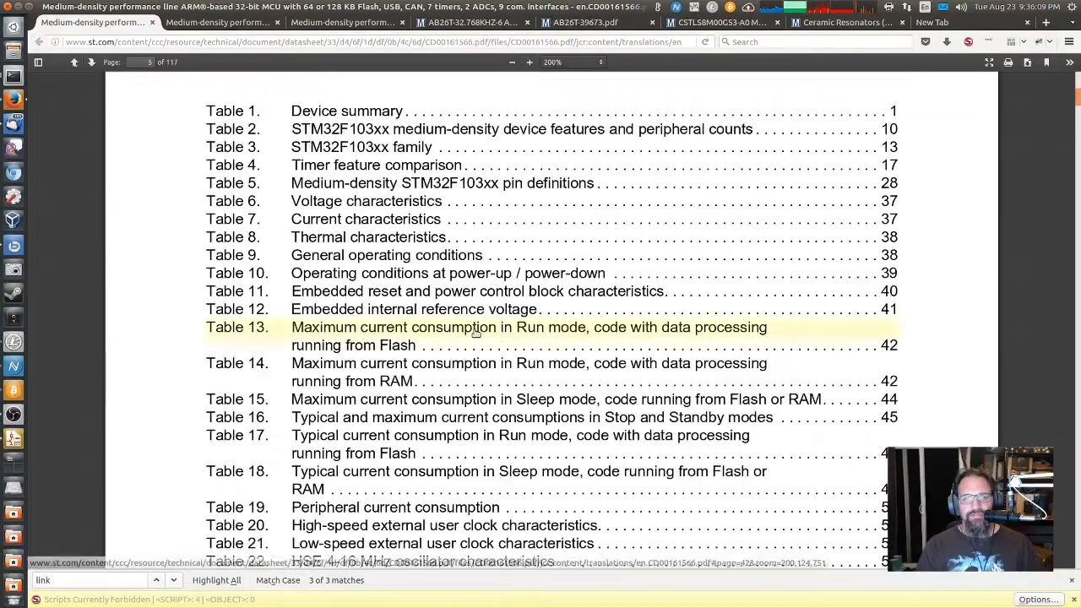
key("Page_Down")
key("Page_Down")
key("Page_Down")
key("Page_Down")
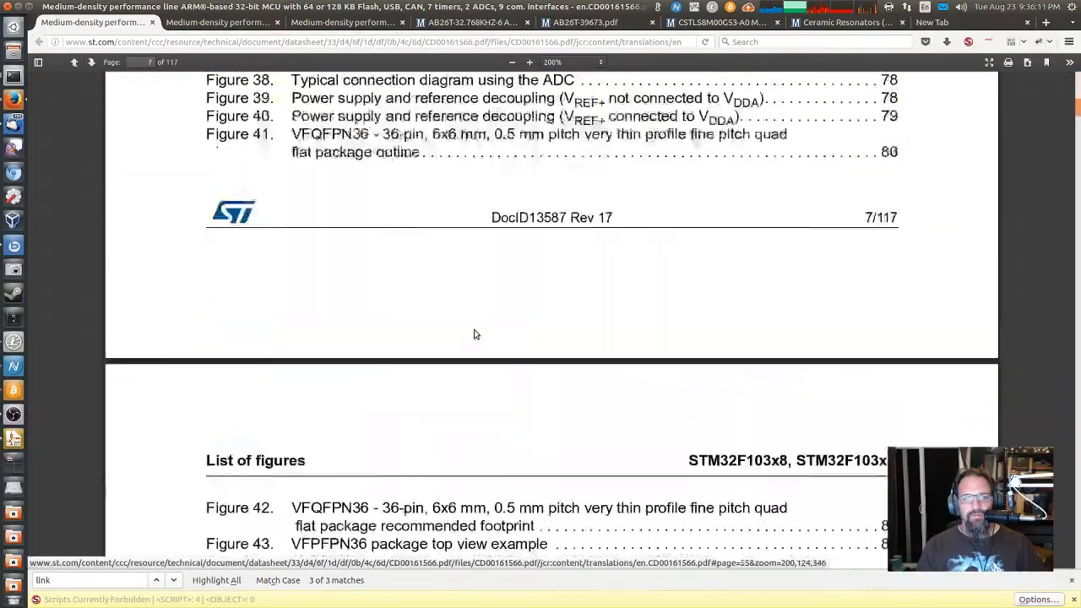
key("Page_Down")
key("Page_Down")
key("Page_Down")
key("Page_Down")
key("Page_Down")
key("Page_Down")
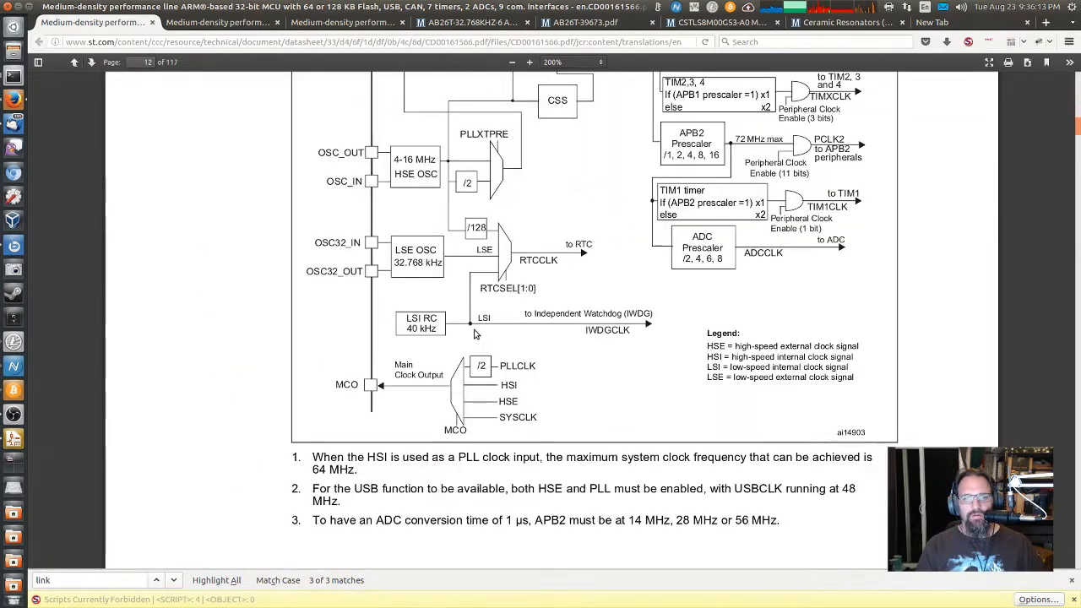
key("Page_Up")
scroll(467, 297, "down", 5)
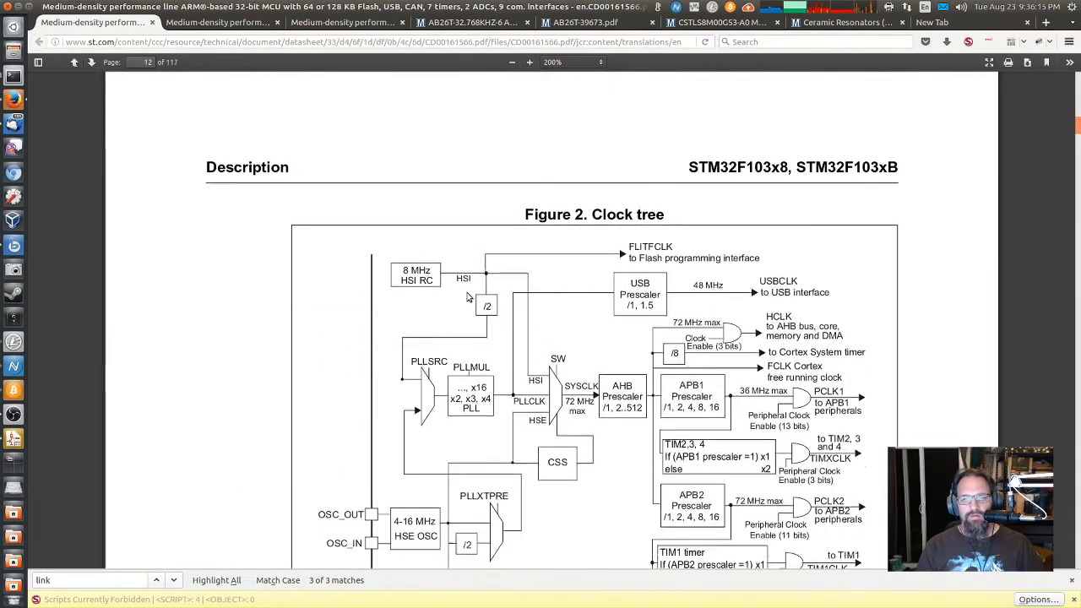
Step: Examine the STM32F103xx block diagram in Figure 1 on page 11, covering the debug pins and the peripherals
scroll(468, 293, "up", 2)
scroll(468, 293, "up", 20)
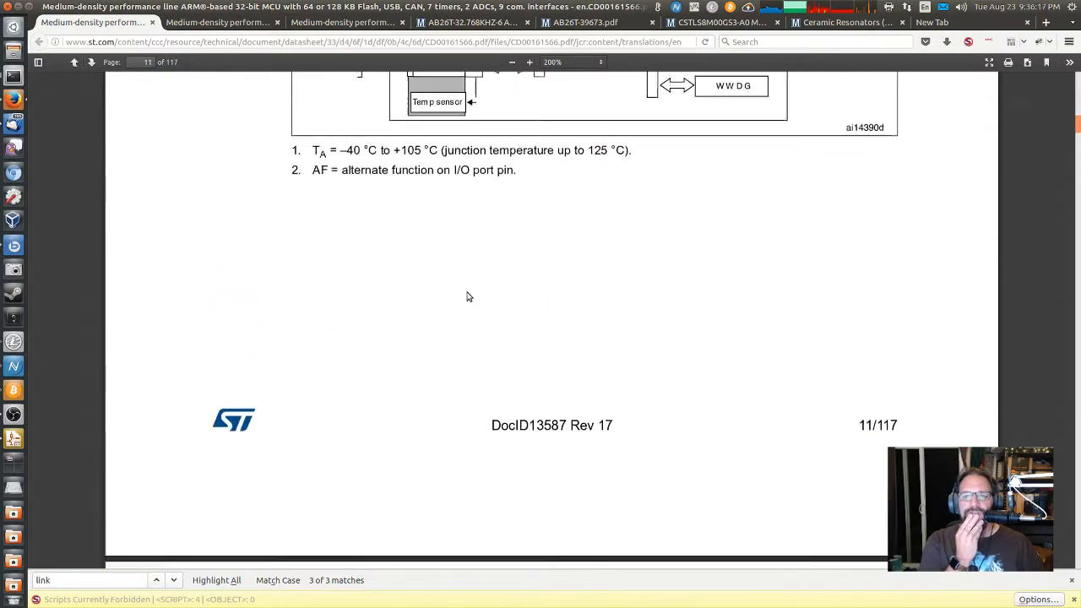
scroll(468, 296, "up", 5)
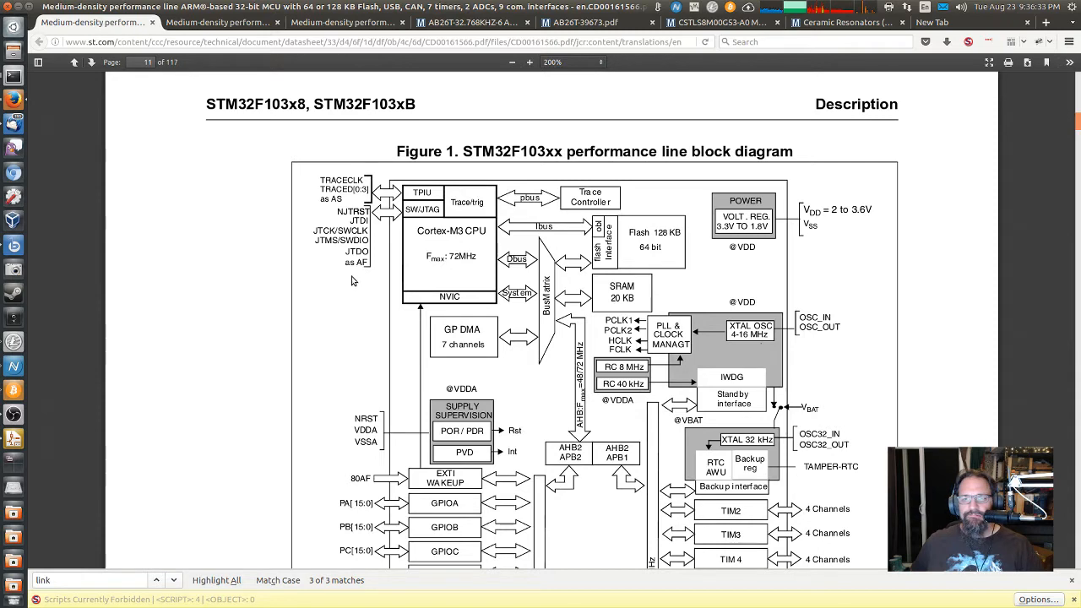
scroll(352, 280, "down", 3)
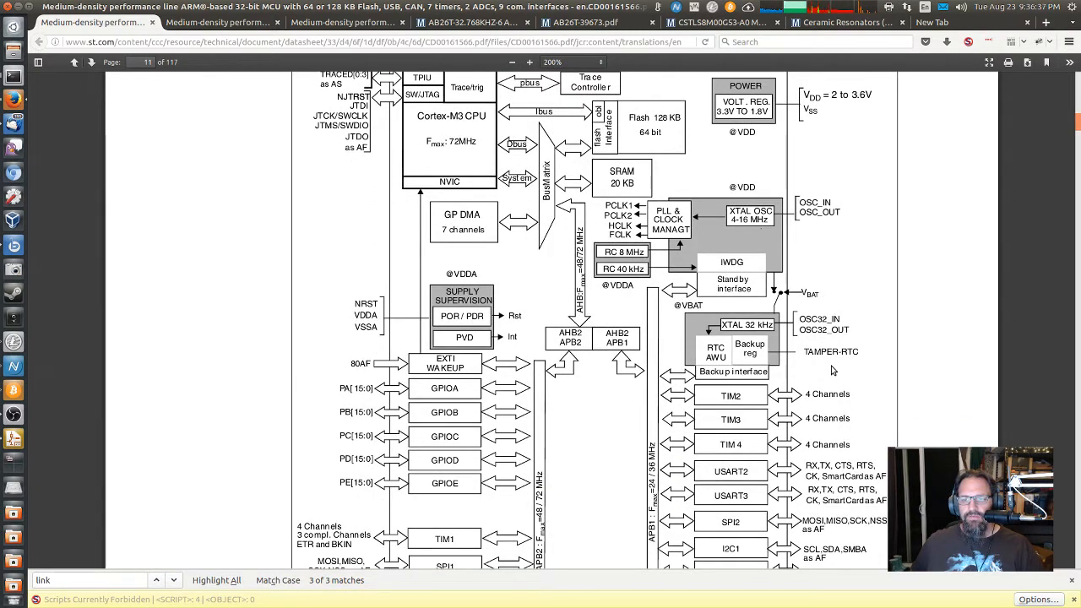
scroll(858, 372, "down", 3)
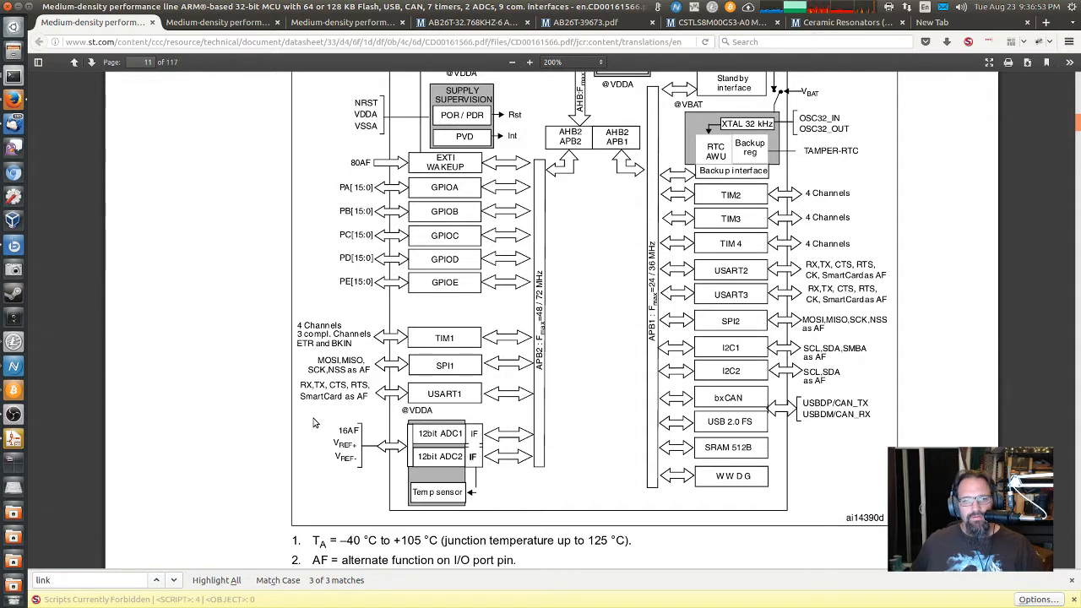
scroll(313, 423, "up", 5)
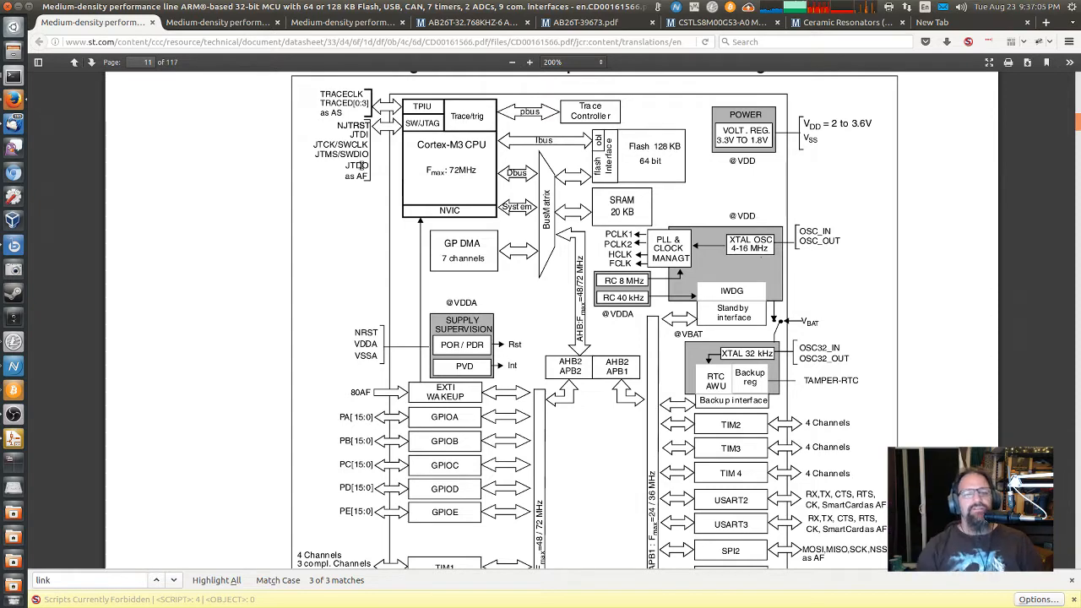
Step: Search the datasheet for "swdio" and read the serial wire JTAG debug port section, continuing to the pinouts chapter
key("ctrl+f")
type("swdio")
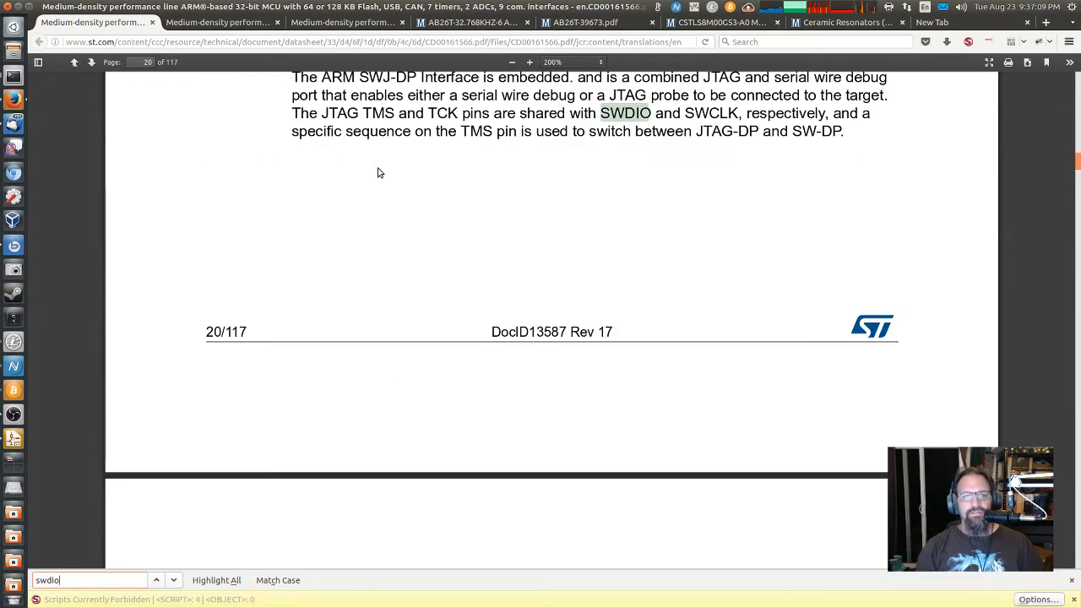
scroll(379, 173, "up", 3)
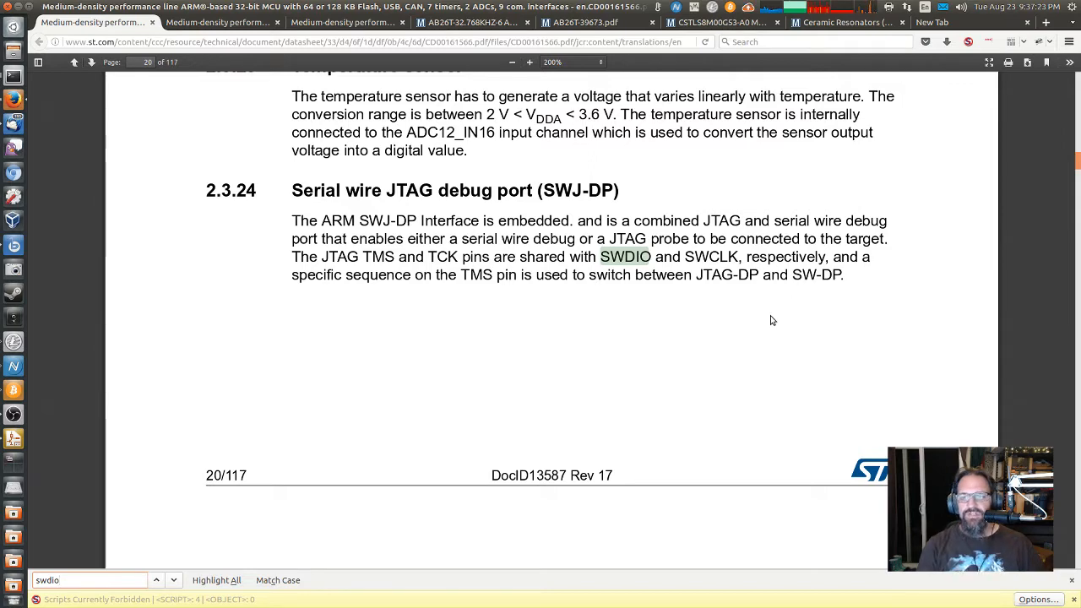
scroll(773, 327, "down", 6)
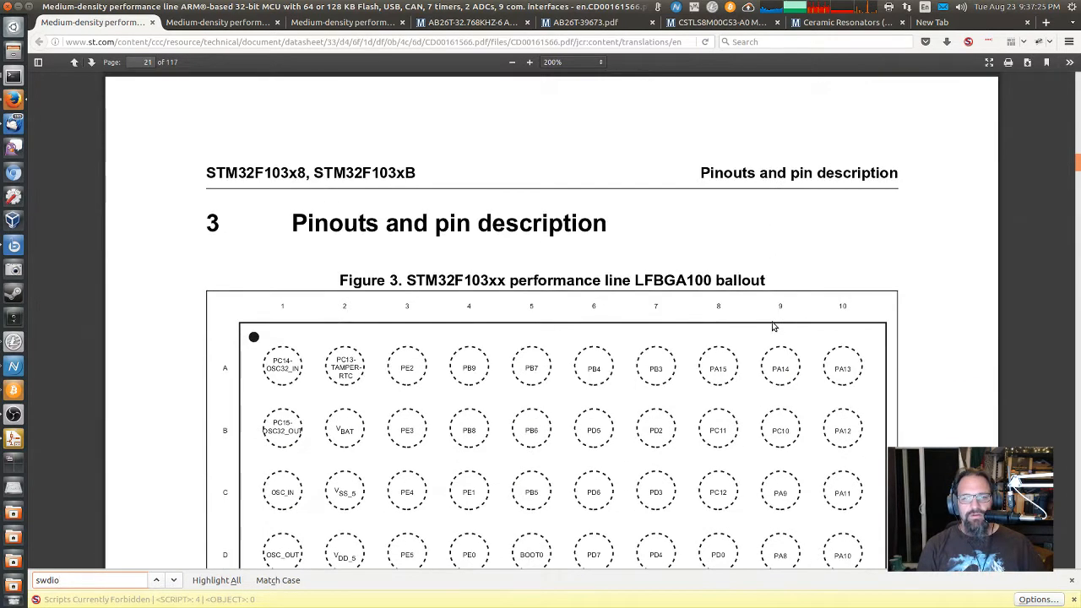
Step: Find the next "swdio" match in the datasheet and examine Table 5's pin definitions on pages 30 to 32 for the debug pins
scroll(773, 327, "down", 3)
key("Return")
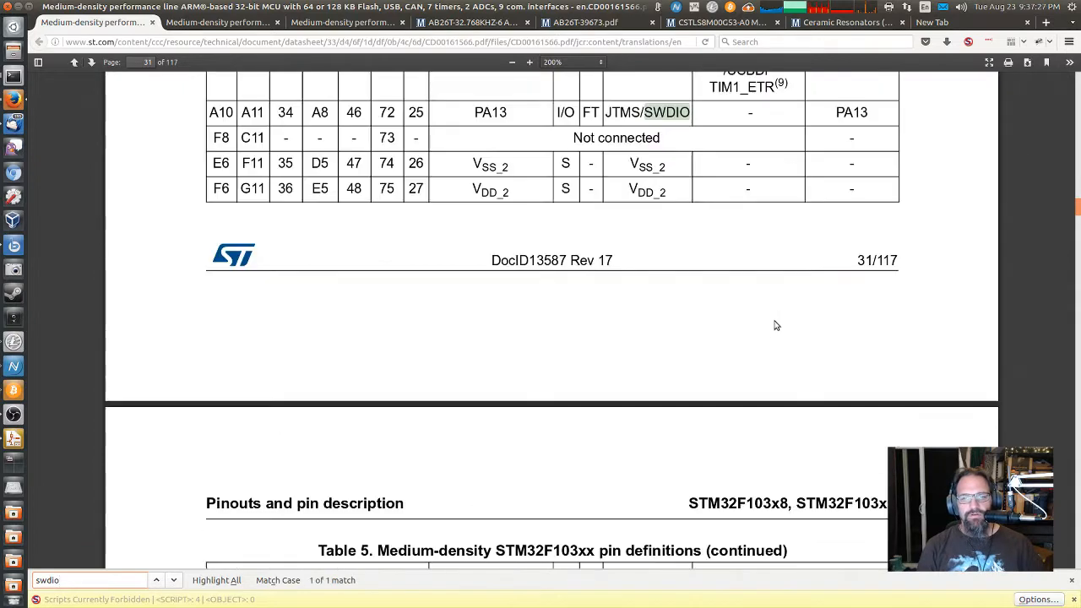
scroll(754, 266, "up", 4)
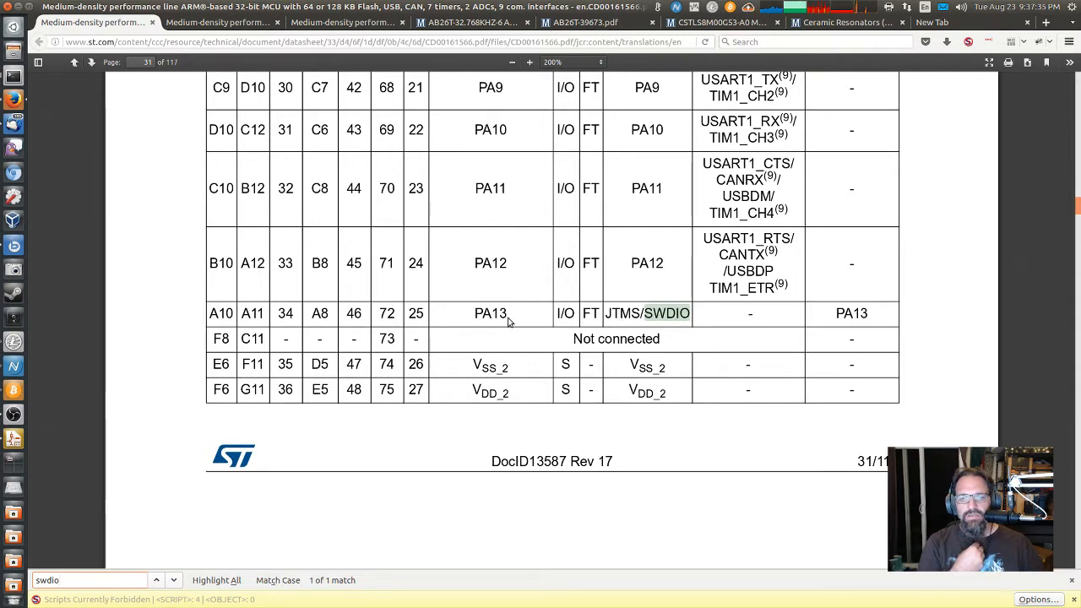
scroll(525, 318, "up", 2)
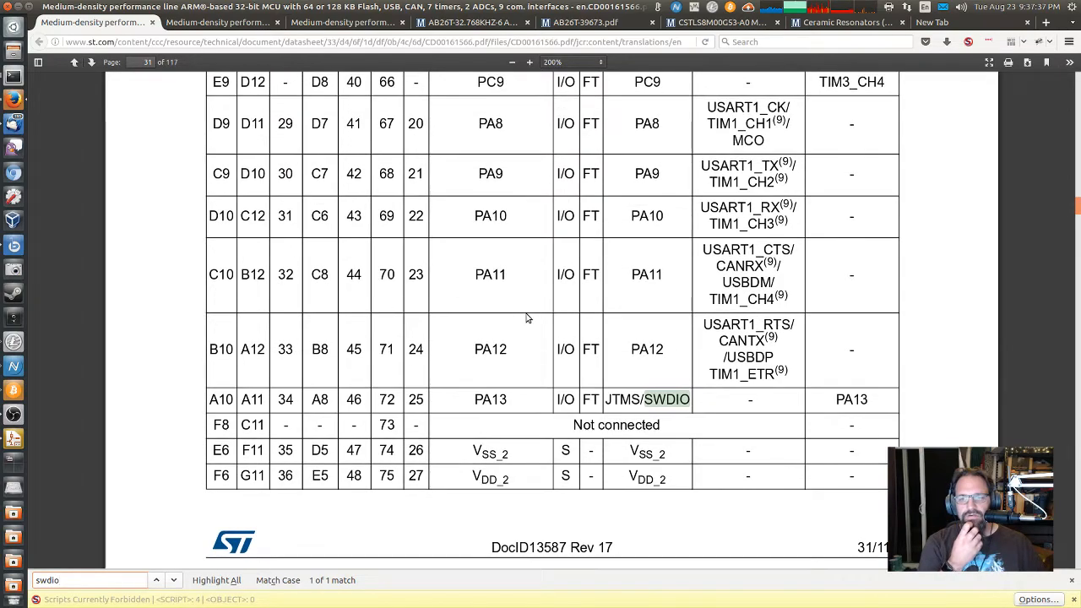
scroll(525, 318, "up", 10)
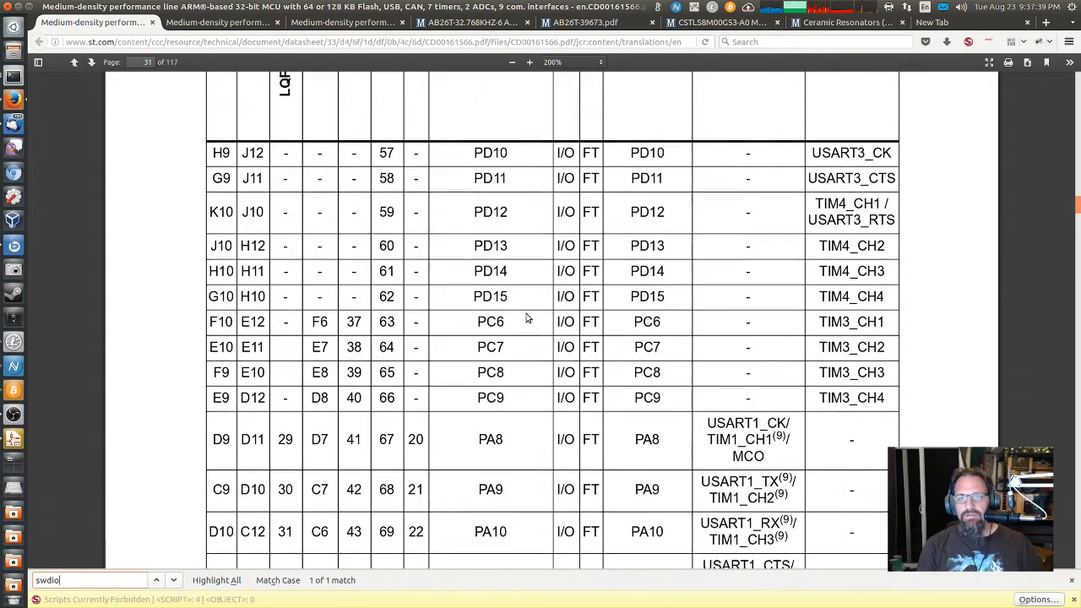
scroll(525, 318, "up", 15)
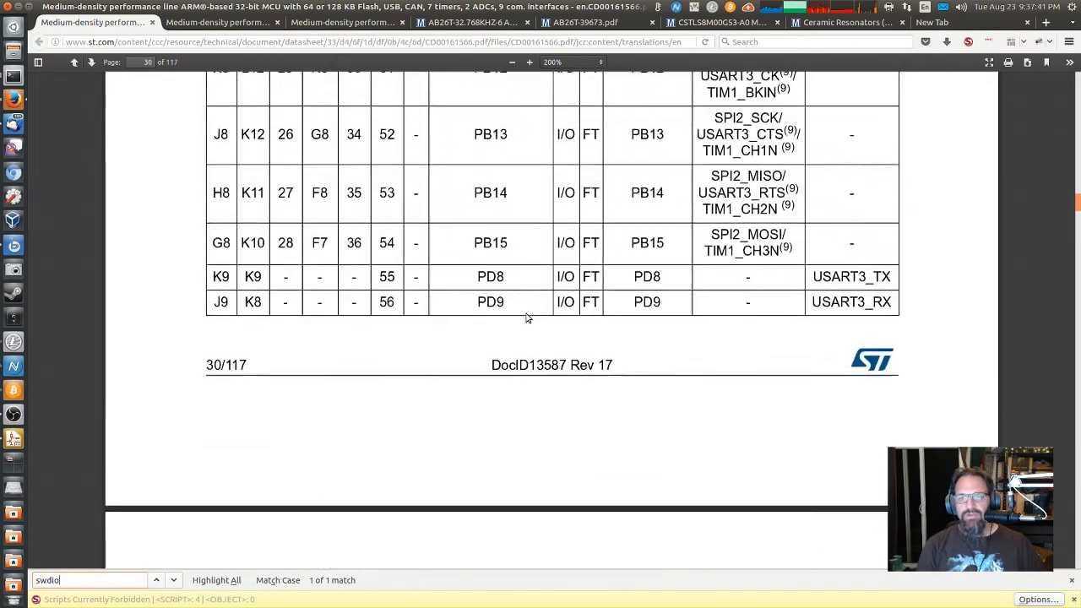
scroll(525, 318, "up", 9)
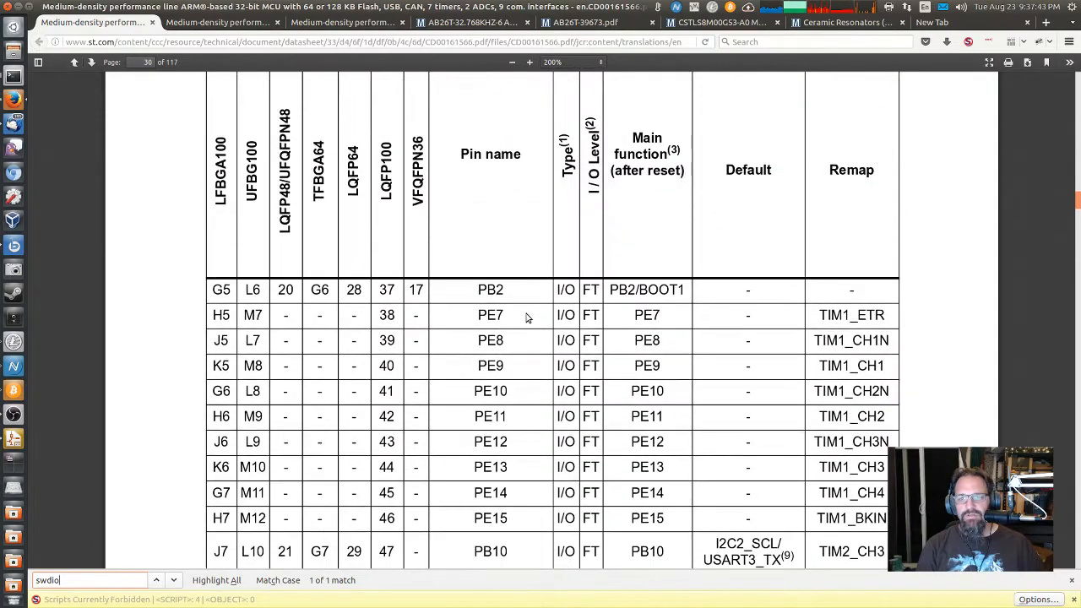
scroll(526, 318, "down", 20)
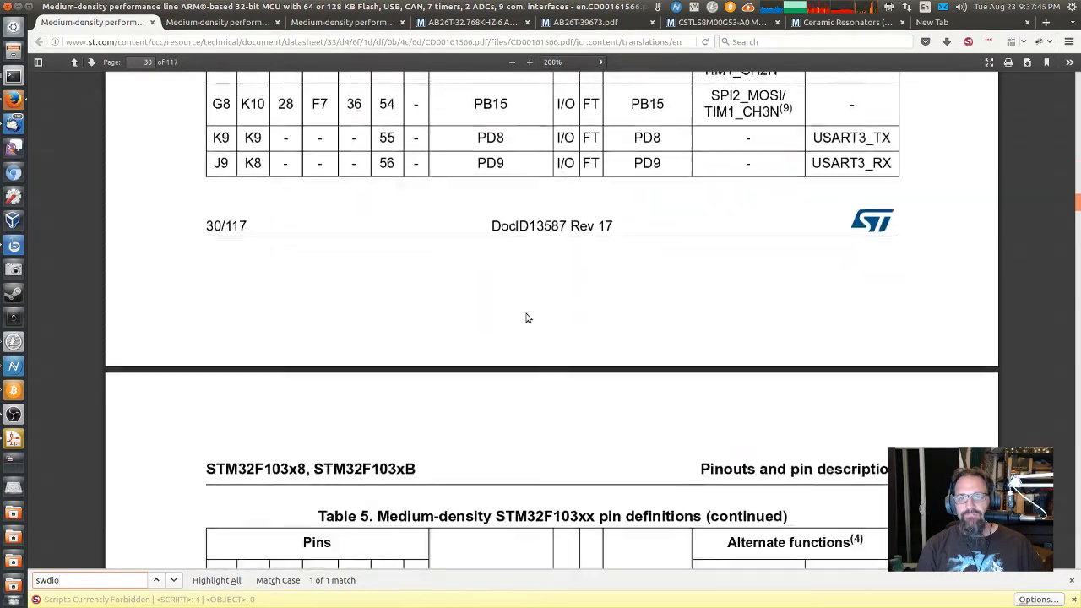
scroll(526, 318, "down", 15)
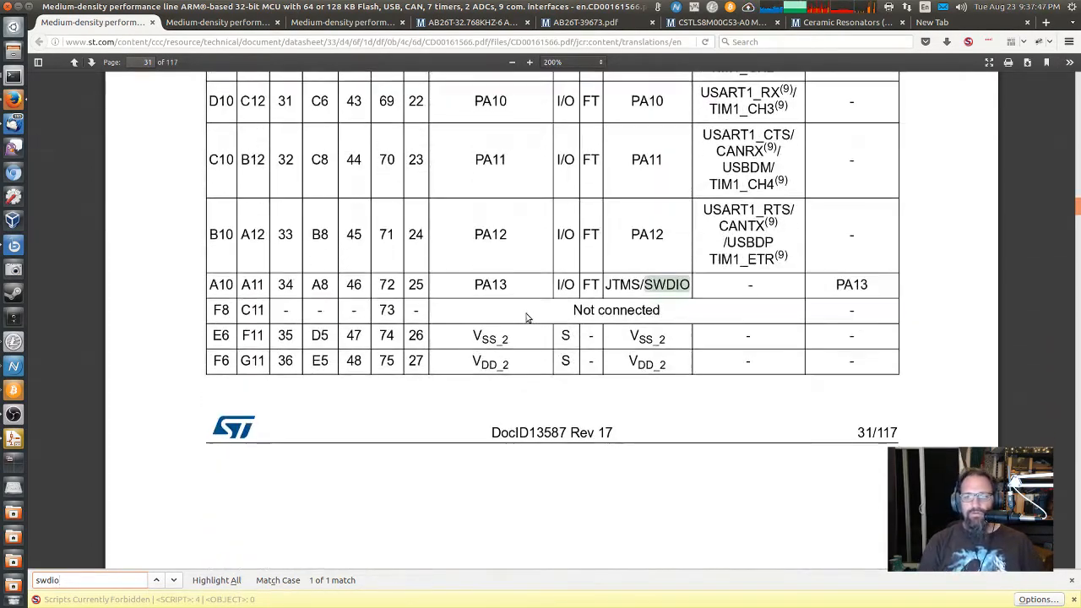
scroll(525, 318, "down", 15)
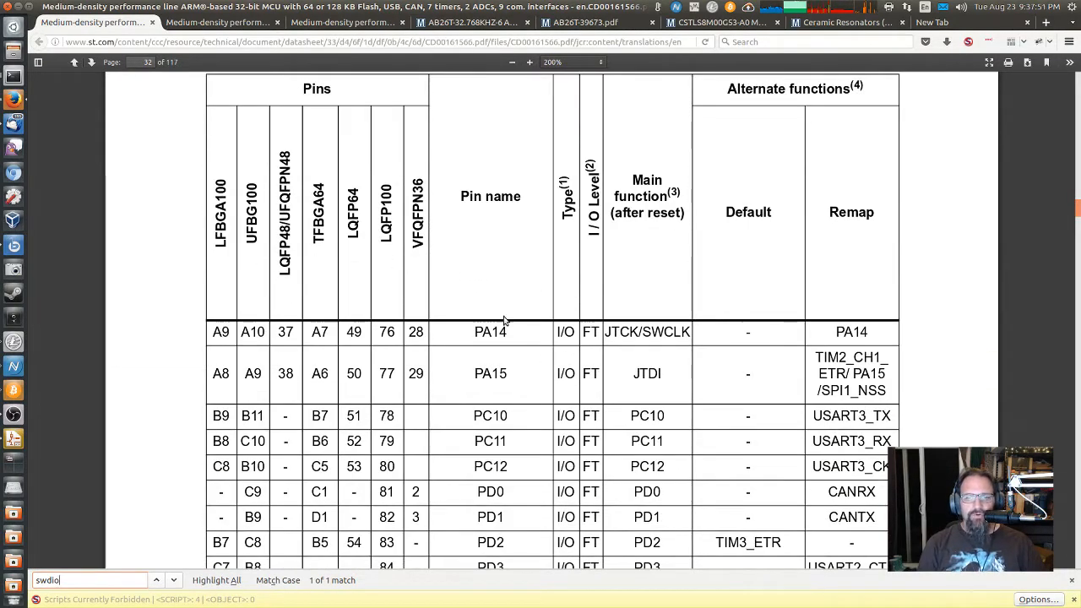
Step: Switch to the KiCad badge schematic and add a right-oriented global label SWCLK on the microcontroller's PA13 pin
left_click(13, 440)
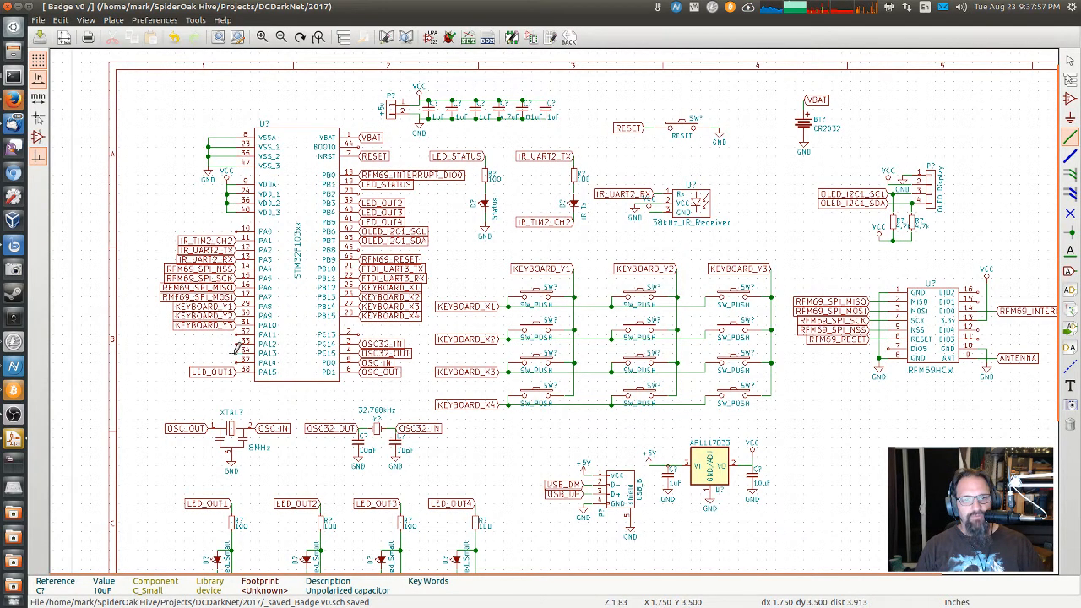
left_click(1070, 270)
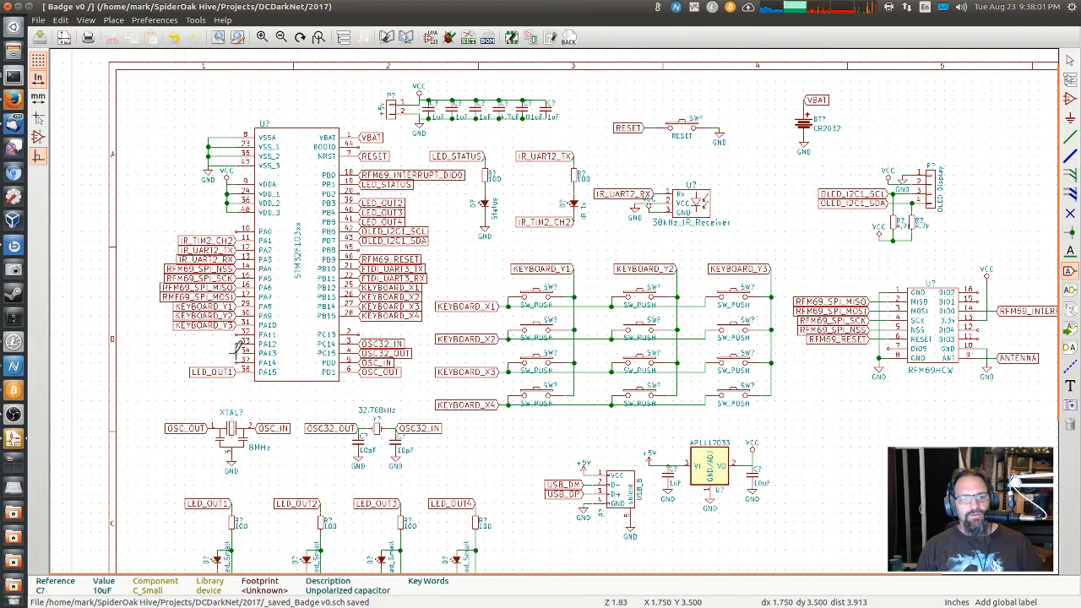
left_click(239, 346)
left_click(417, 285)
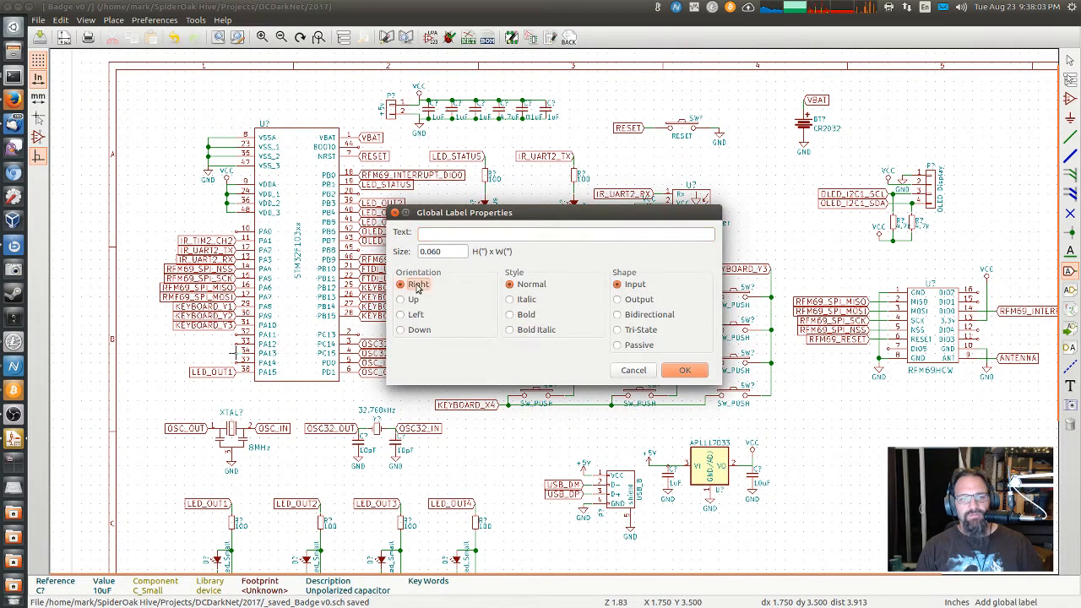
left_click(455, 233)
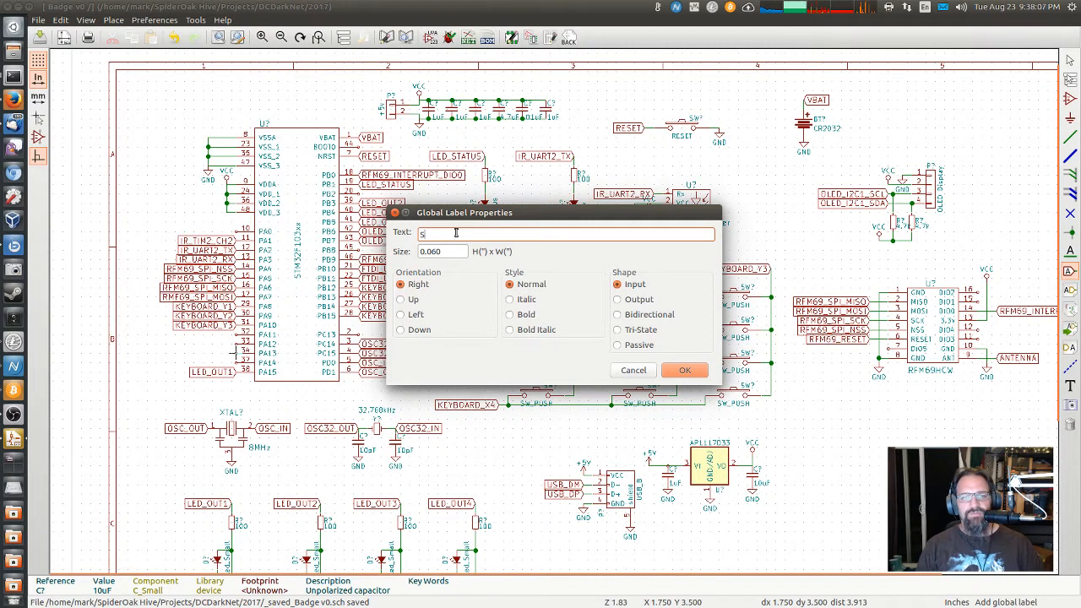
key("Return")
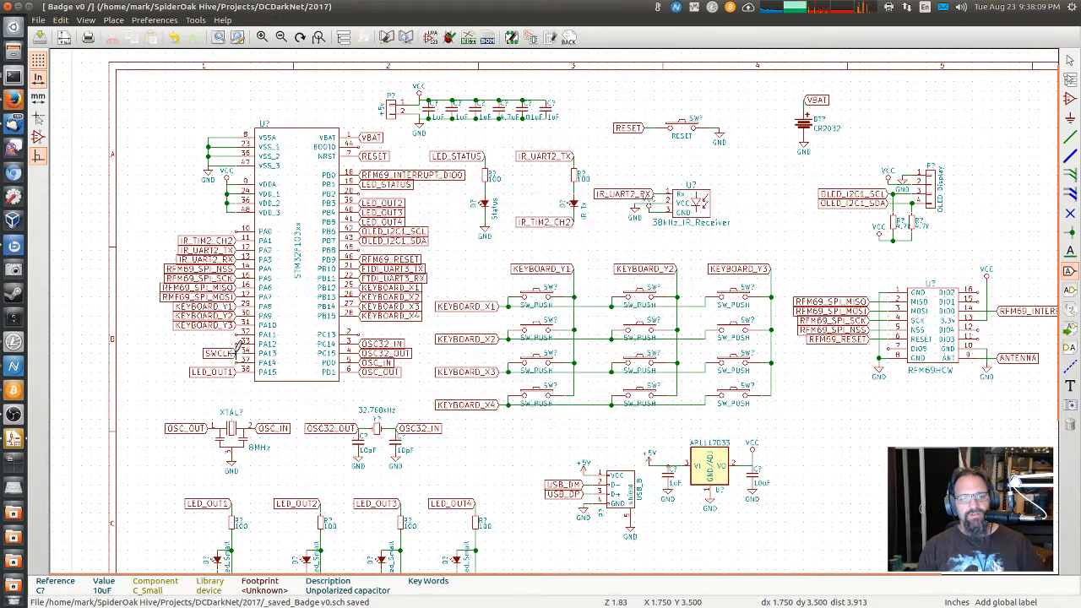
Step: Add a global label SWDIO on the microcontroller's PA14 pin
left_click(238, 363)
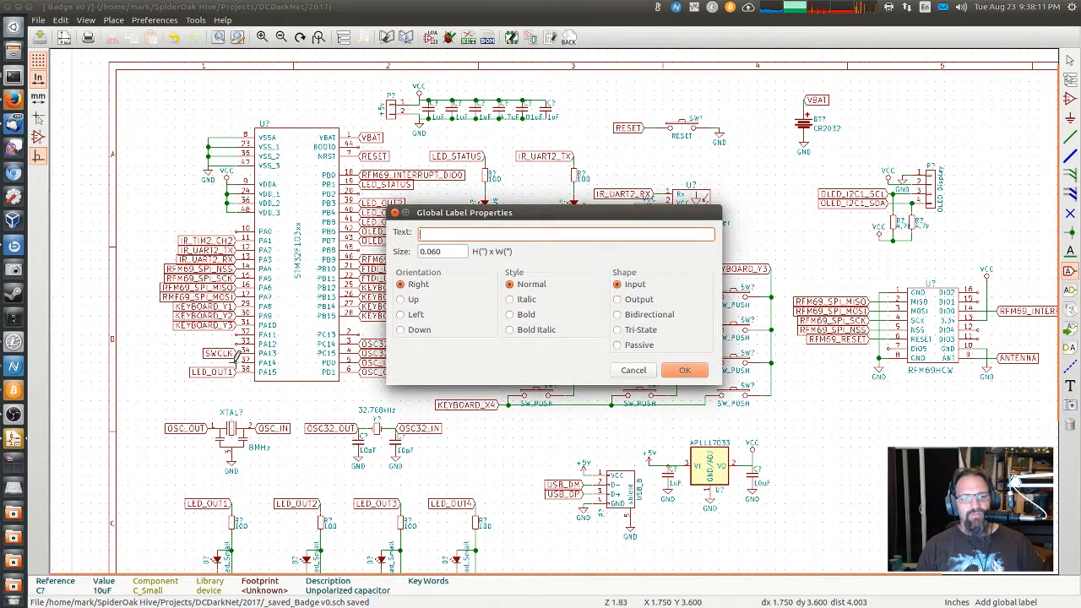
type("SWDIO")
key("Return")
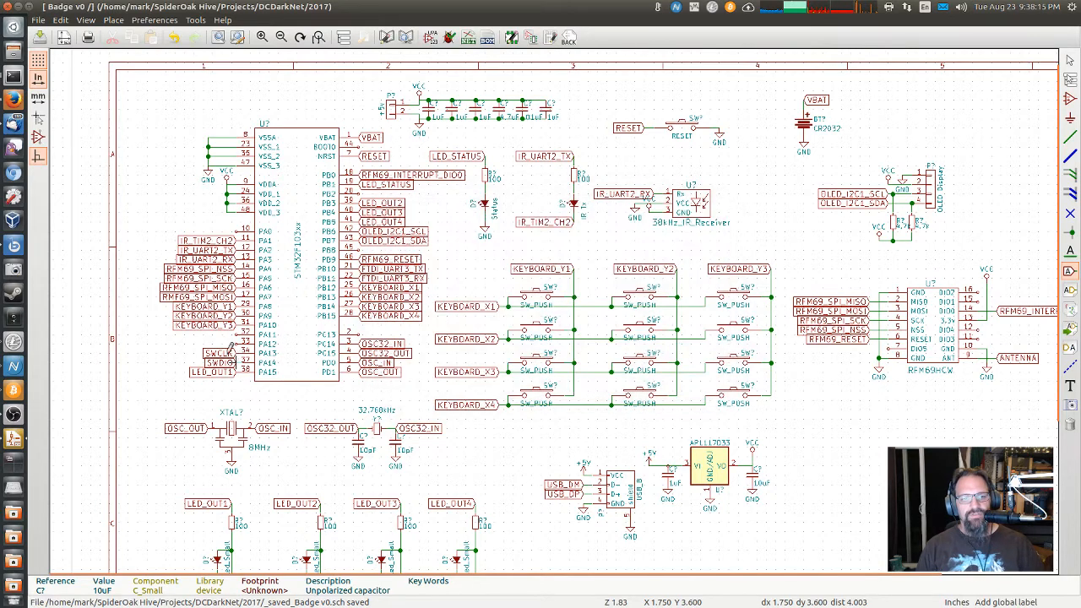
Step: Check the debug pin assignment in the datasheet and swap the two labels, putting SWDIO on PA13 and SWCLK on PA14
left_click(12, 100)
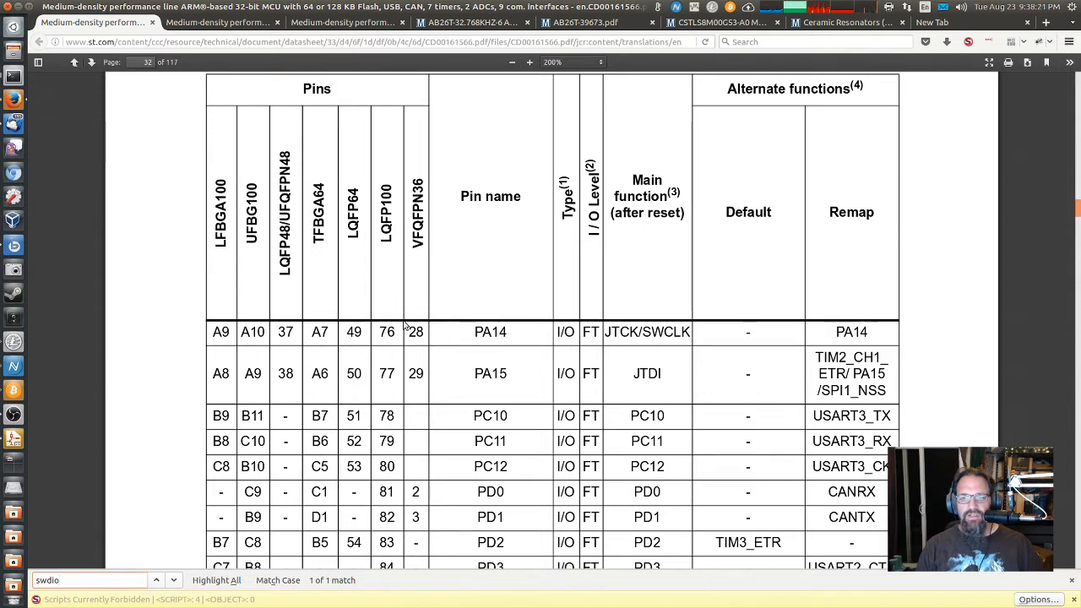
left_click(12, 435)
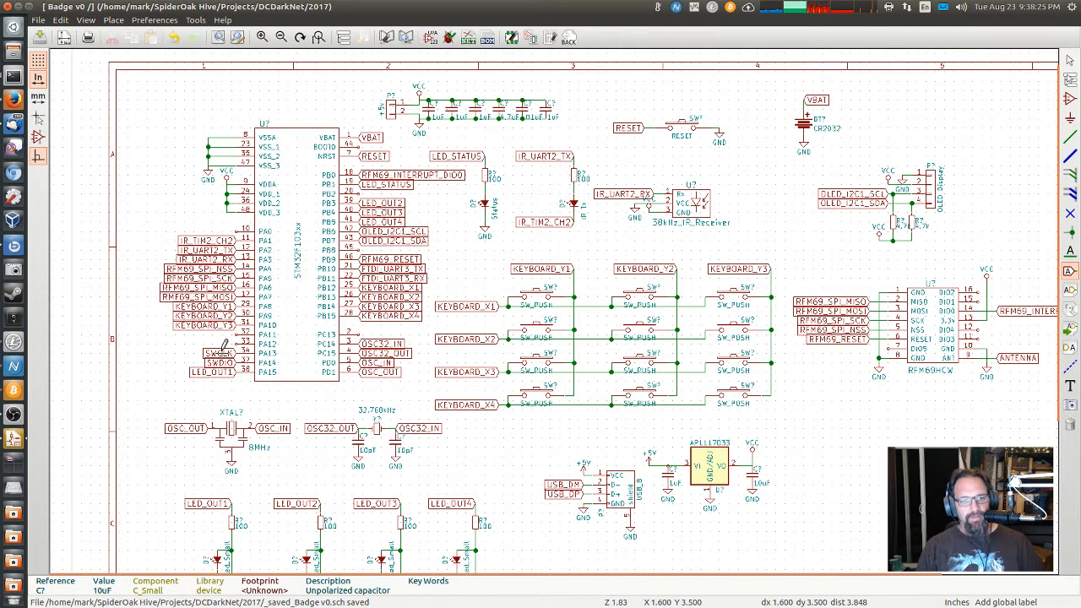
key("m")
left_click(185, 349)
key("m")
left_click(236, 363)
key("m")
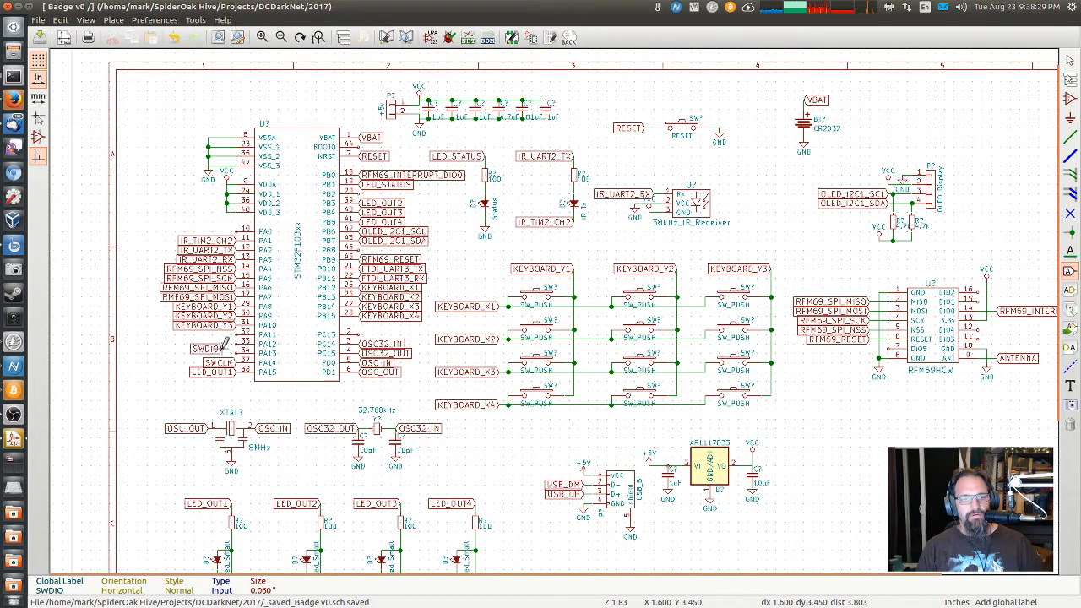
left_click(235, 349)
scroll(263, 363, "up", 3)
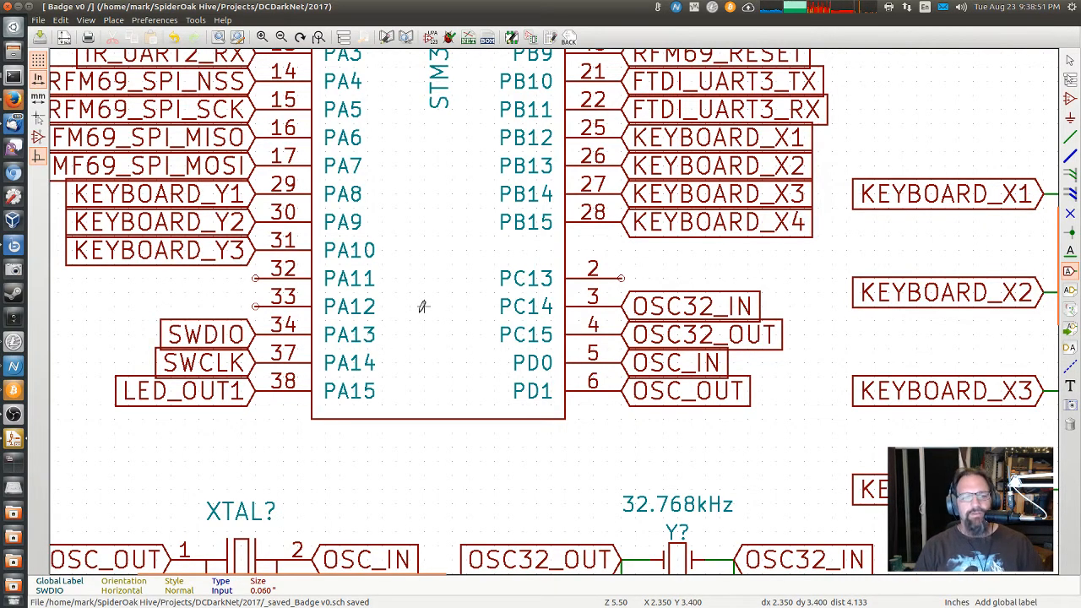
scroll(423, 306, "down", 3)
scroll(420, 309, "up", 3)
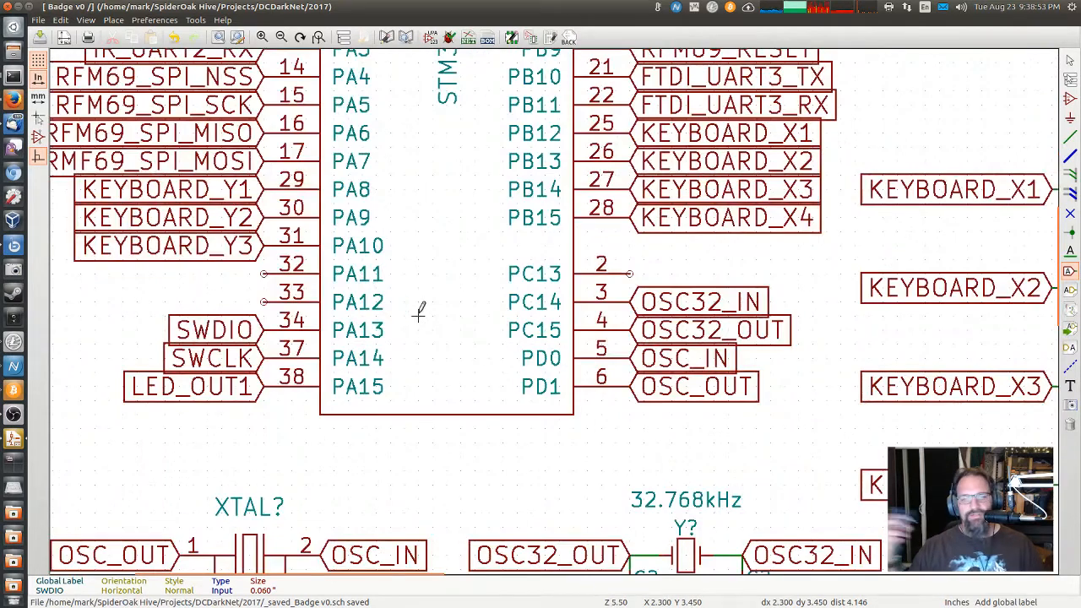
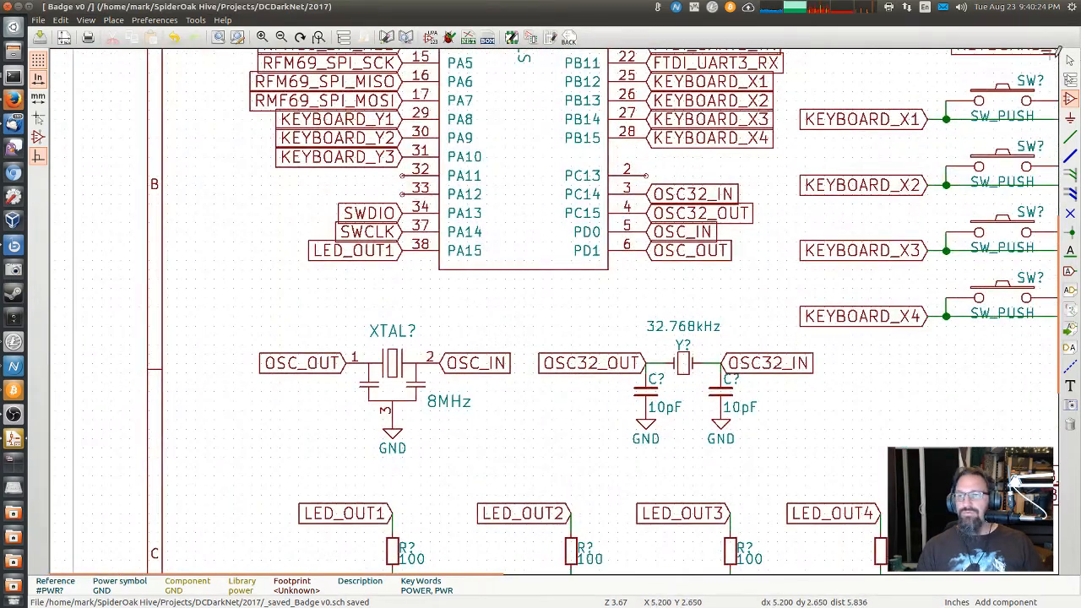
Step: Place the SWDIO and SWCLK labels, selected as a block at the microcontroller, beside pins 2 and 3 of the four-pin connector
left_click(1070, 60)
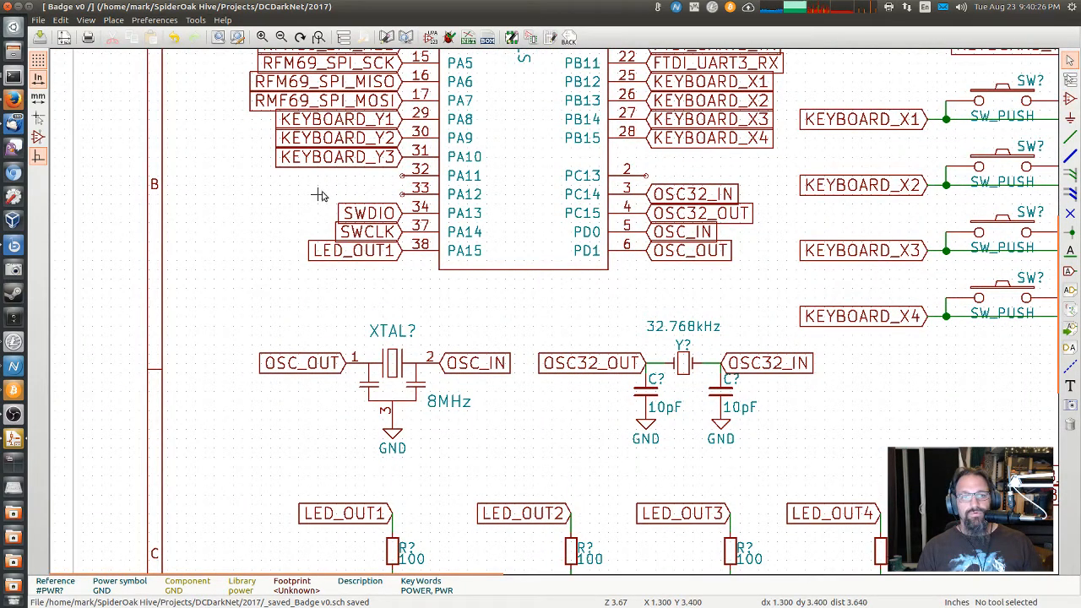
left_click_drag(315, 190, 355, 232)
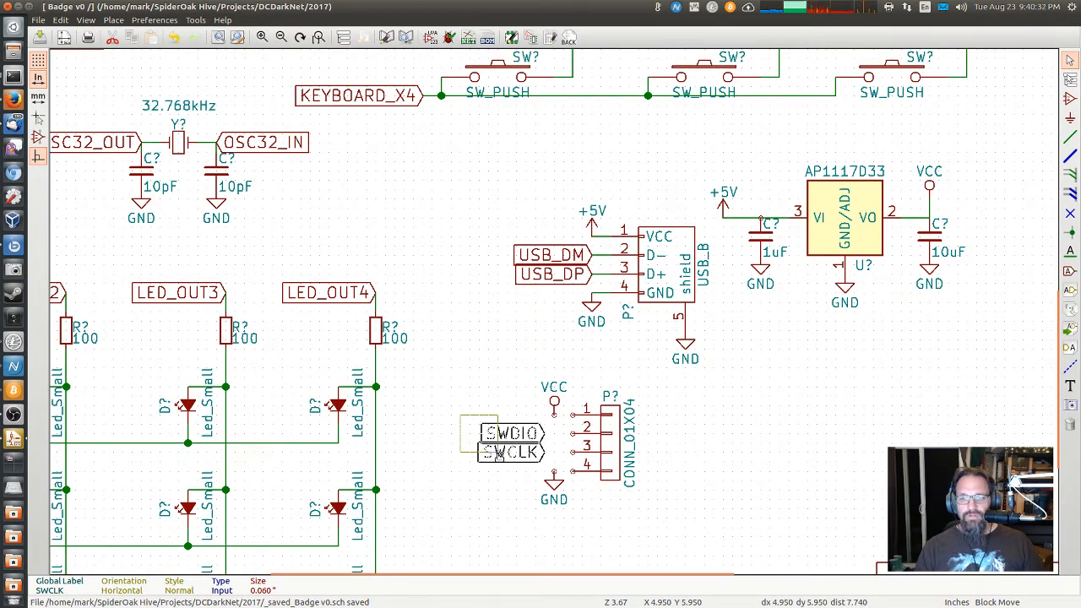
left_click(509, 454)
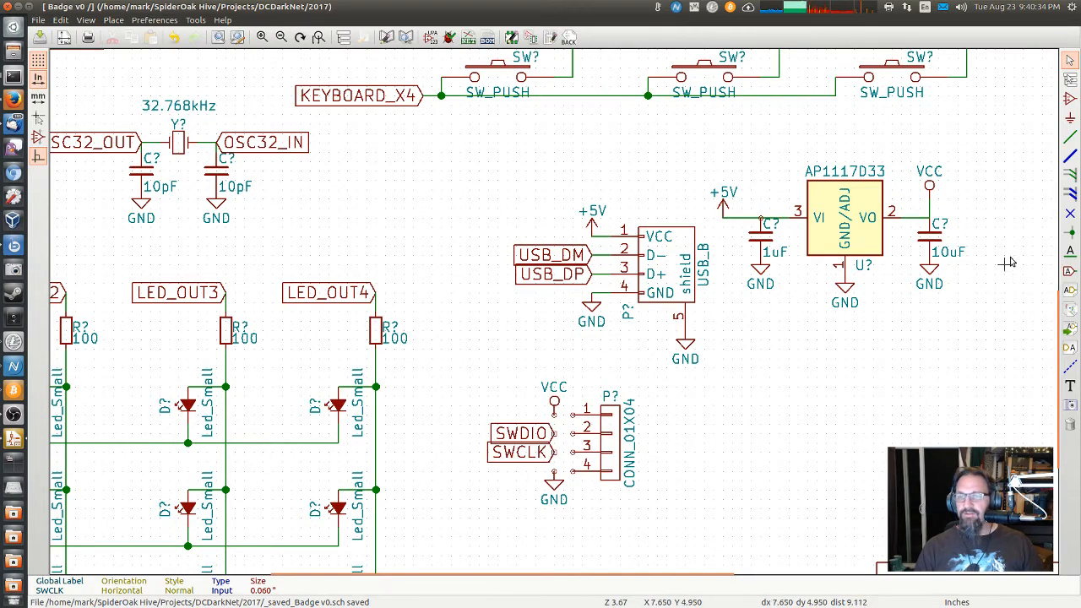
Step: Wire VCC, SWDIO, SWCLK and GND to pins 1 to 4 of the four-pin connector
left_click(1068, 138)
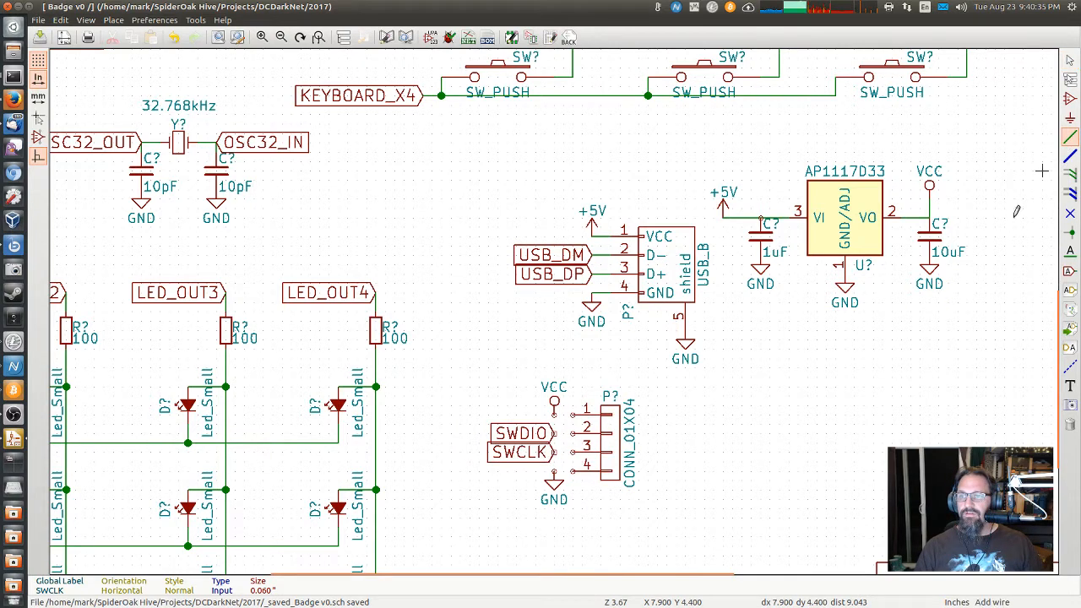
left_click(574, 451)
left_click(557, 452)
left_click(557, 432)
left_click(574, 433)
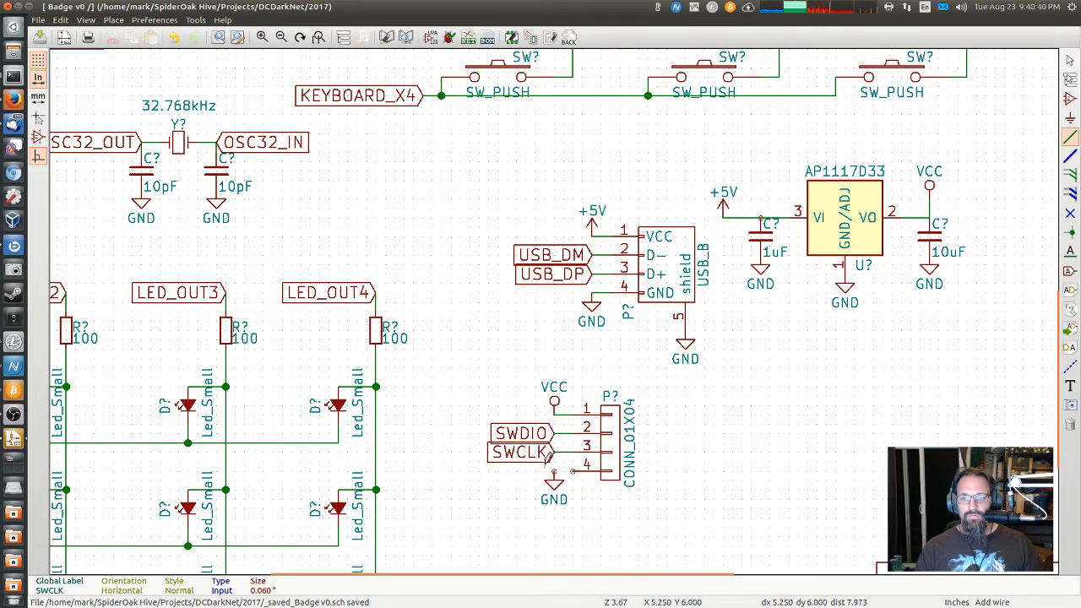
left_click(554, 473)
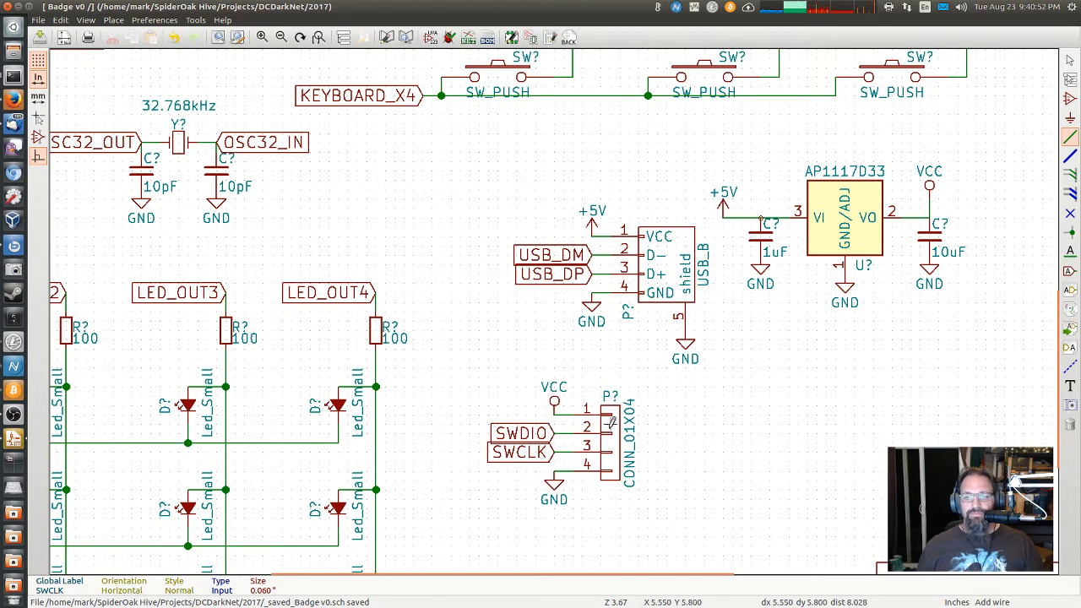
Step: Set the four-pin connector's value to STLink
key("v")
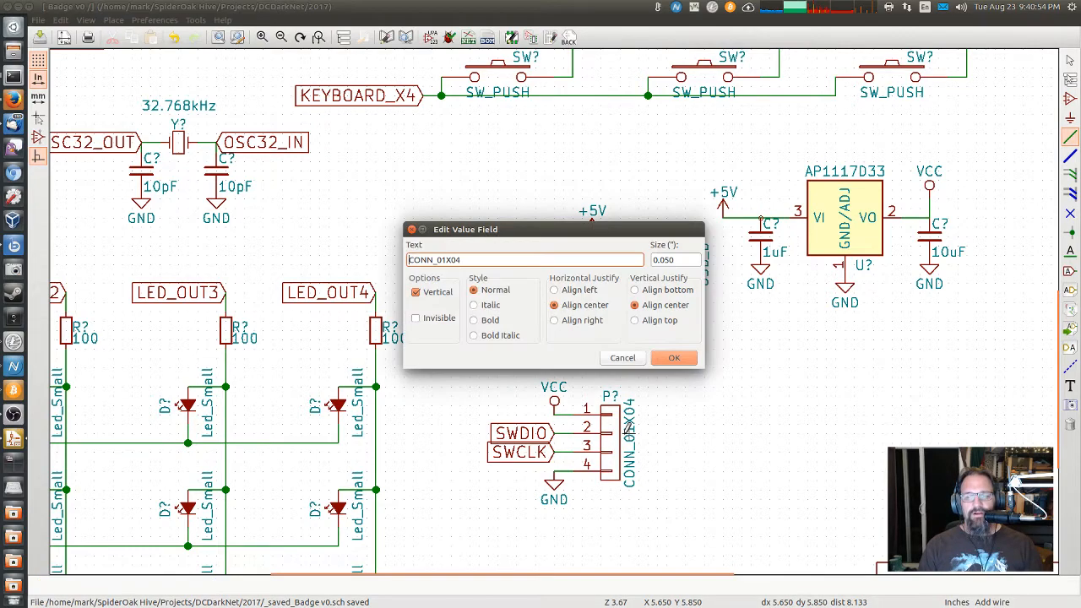
key("ctrl+a")
type("ST")
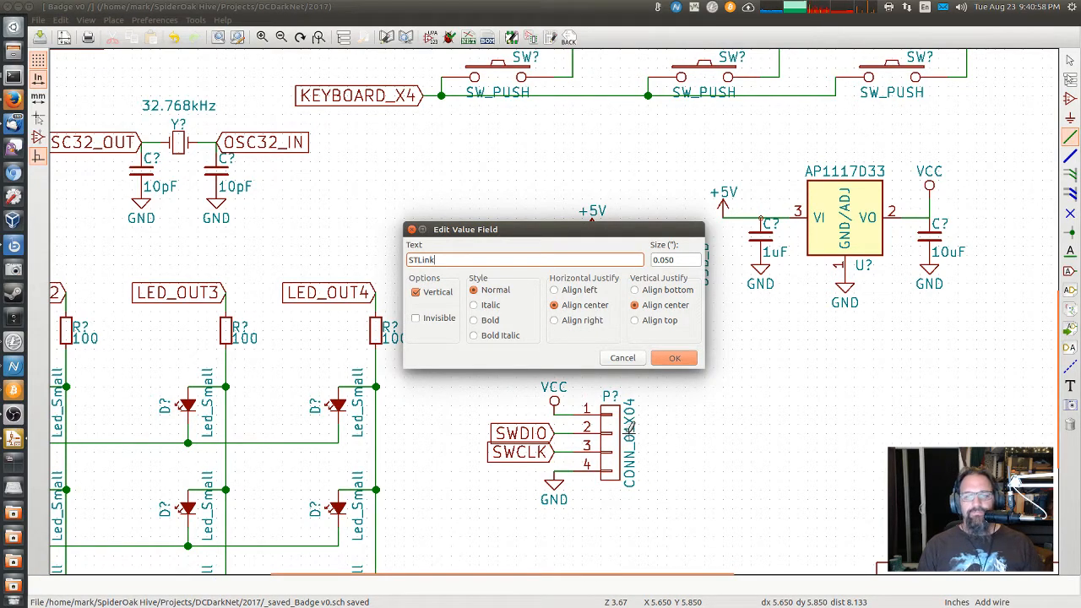
key("Return")
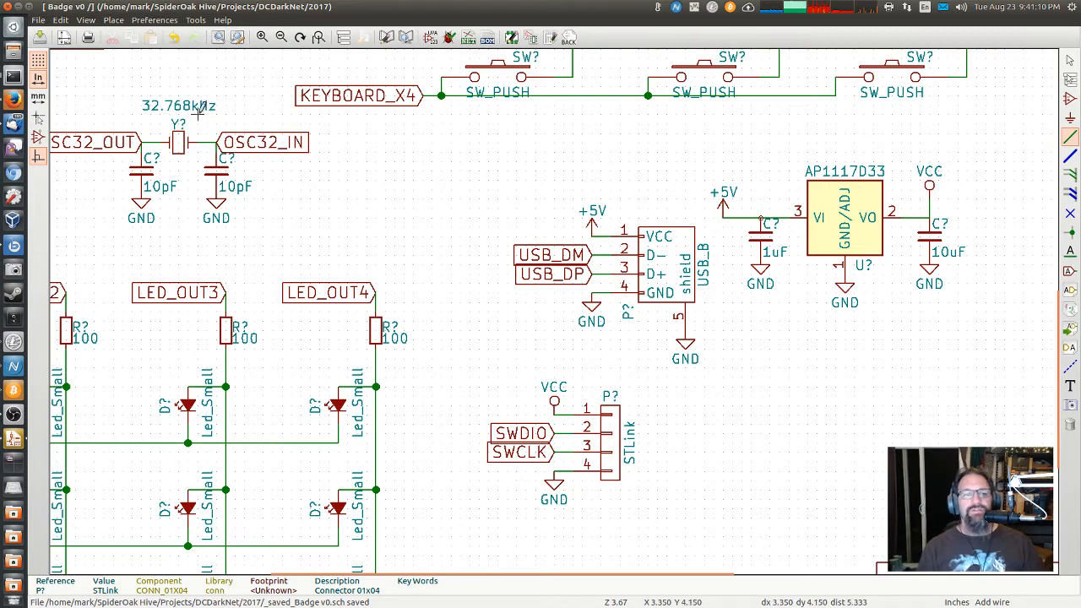
Step: Switch to the datasheet in Firefox, search it for "boot" and step through the matches for the BOOT0 pin
left_click(12, 99)
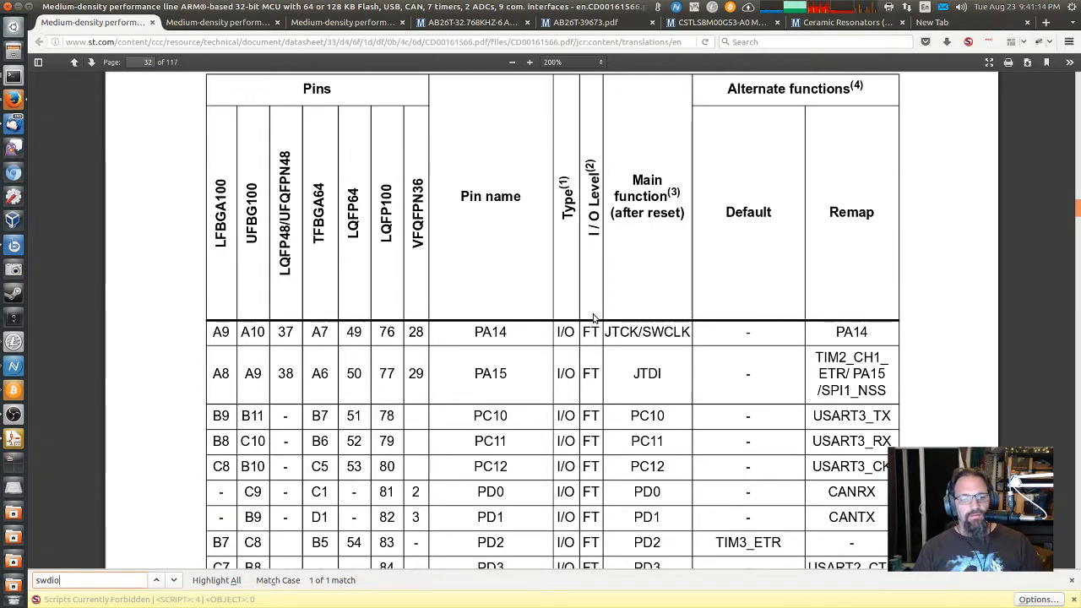
key("ctrl+f")
type("boot")
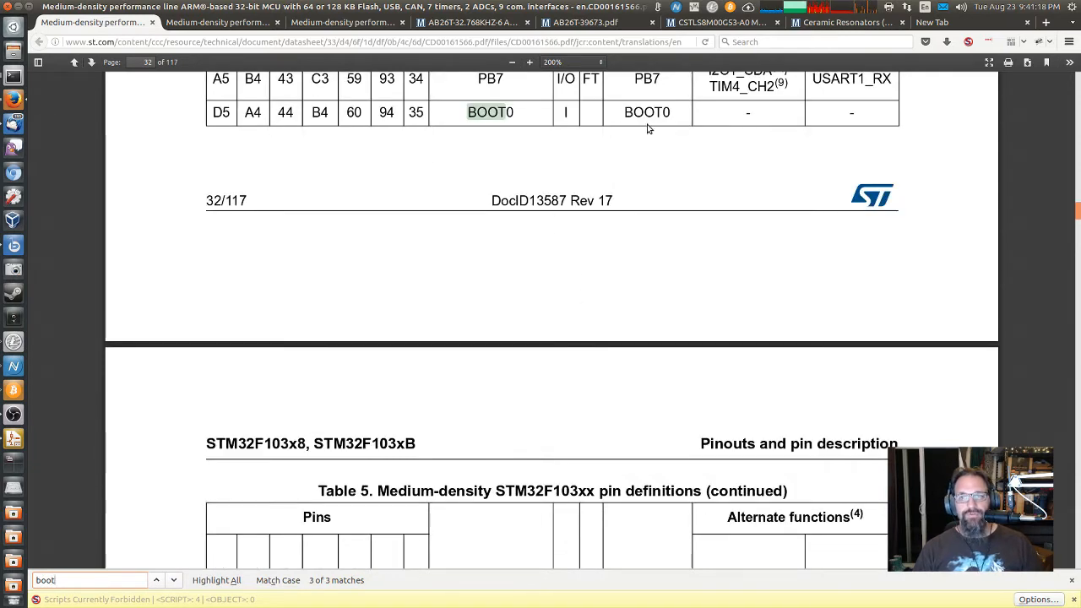
key("Return")
key("Return")
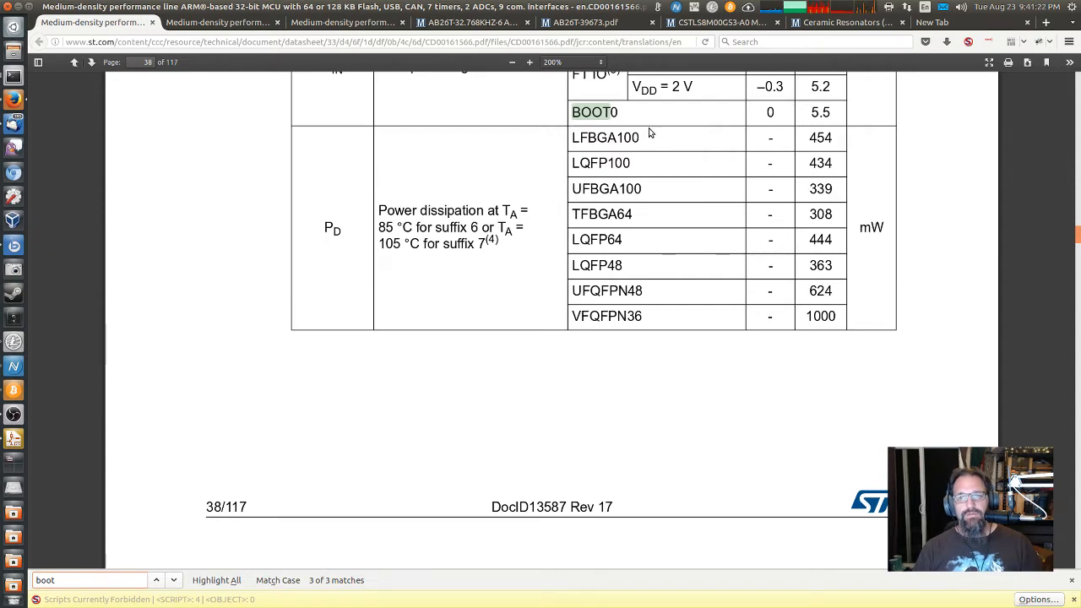
key("Return")
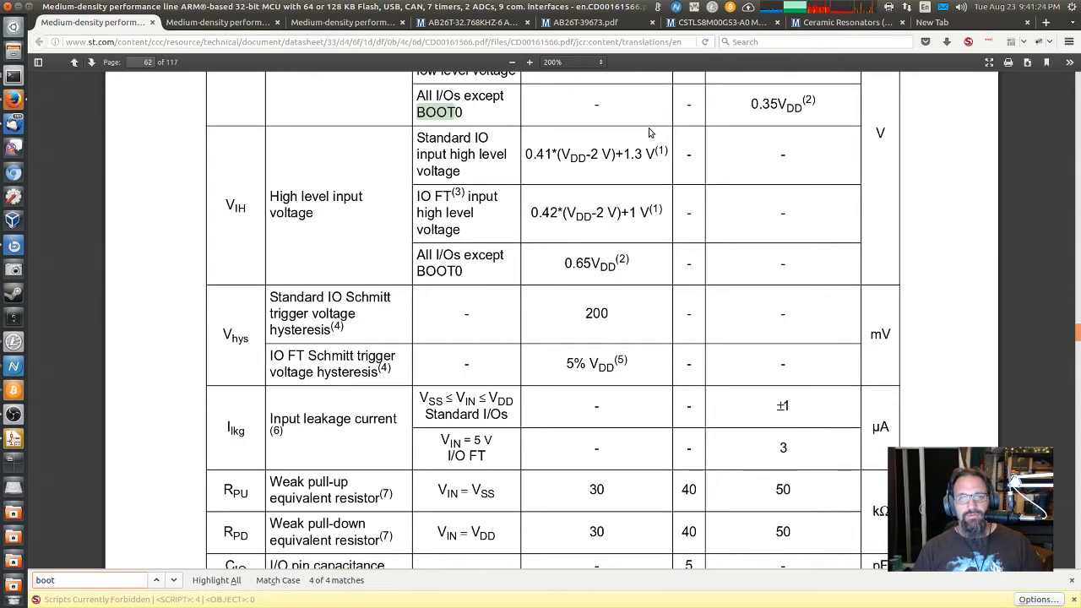
Step: Return to the "boot" match in the datasheet's contents and open section 2.3.8, Boot modes, to read the startup options
scroll(649, 132, "down", 3)
key("Return")
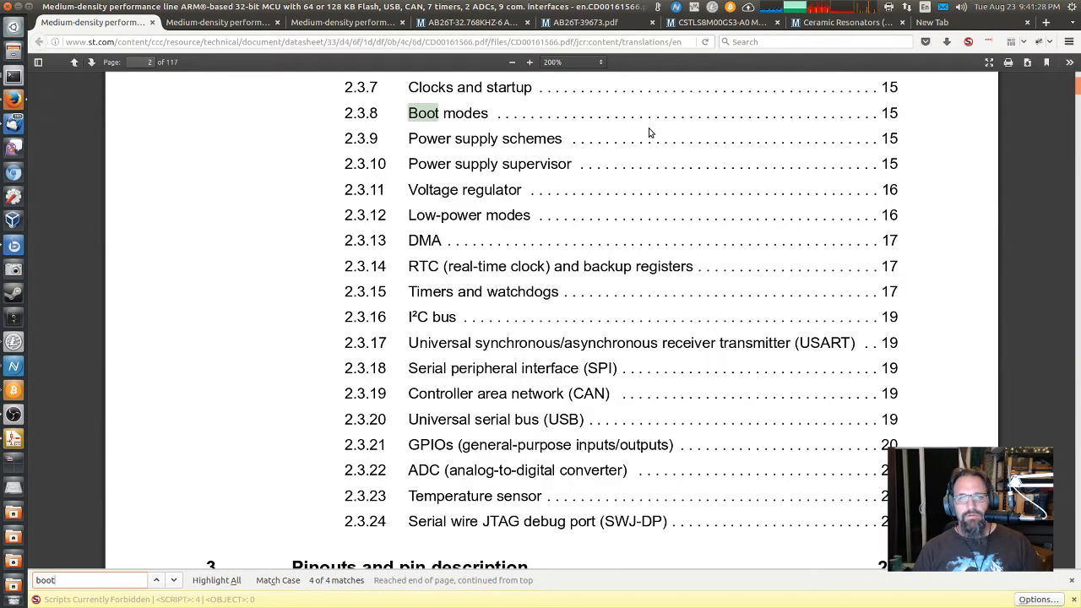
left_click(473, 114)
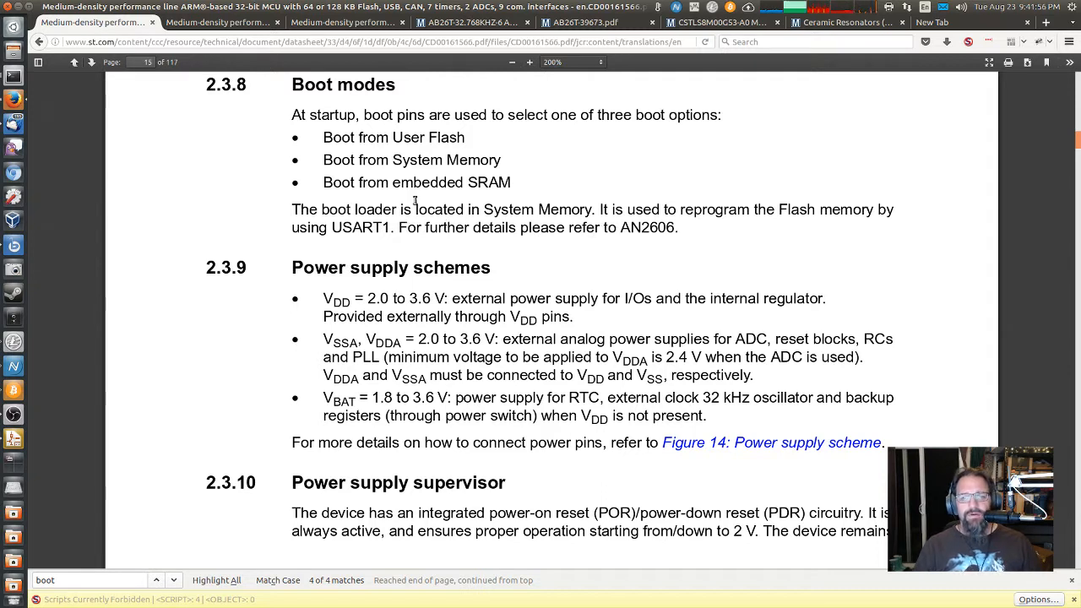
Step: Step through the remaining "boot" matches in the datasheet, checking the BOOT1 and BOOT0 entries in the pin definitions table
key("Return")
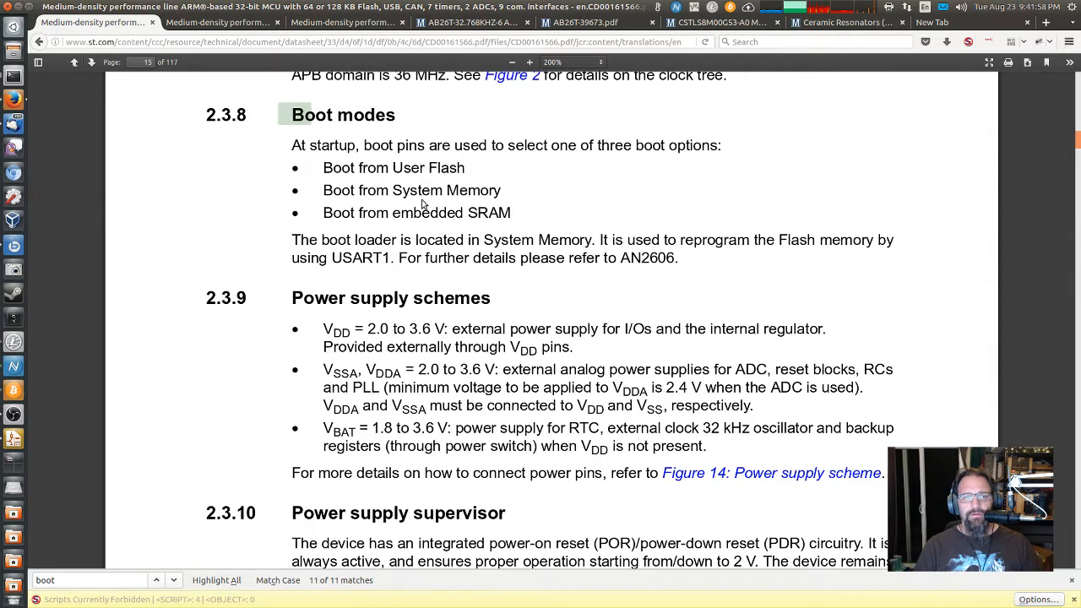
key("Return")
key("Return")
key("Return")
key("Return")
key("Return")
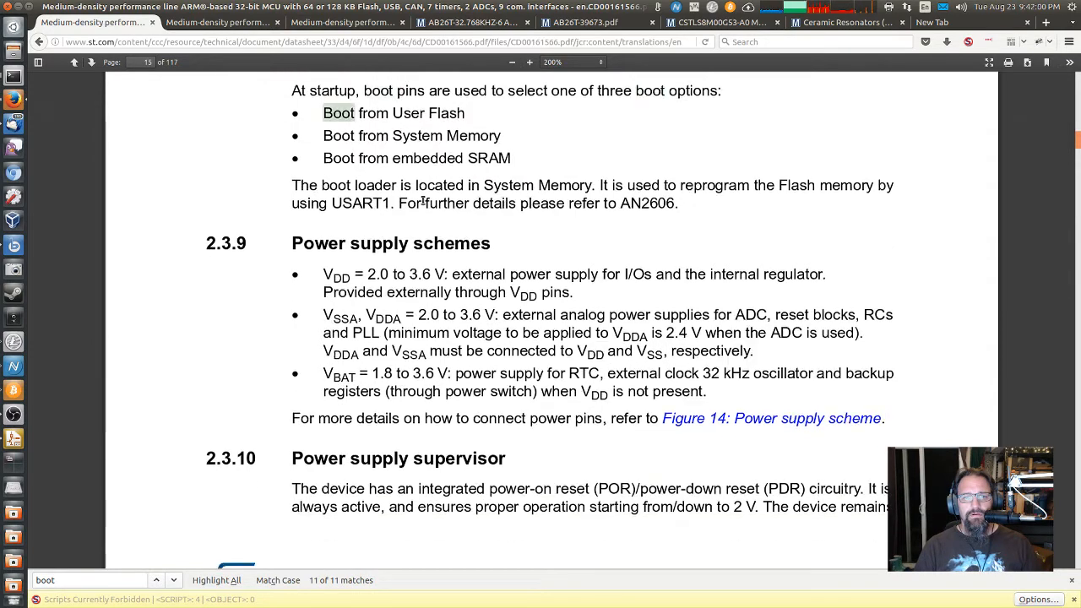
key("Return")
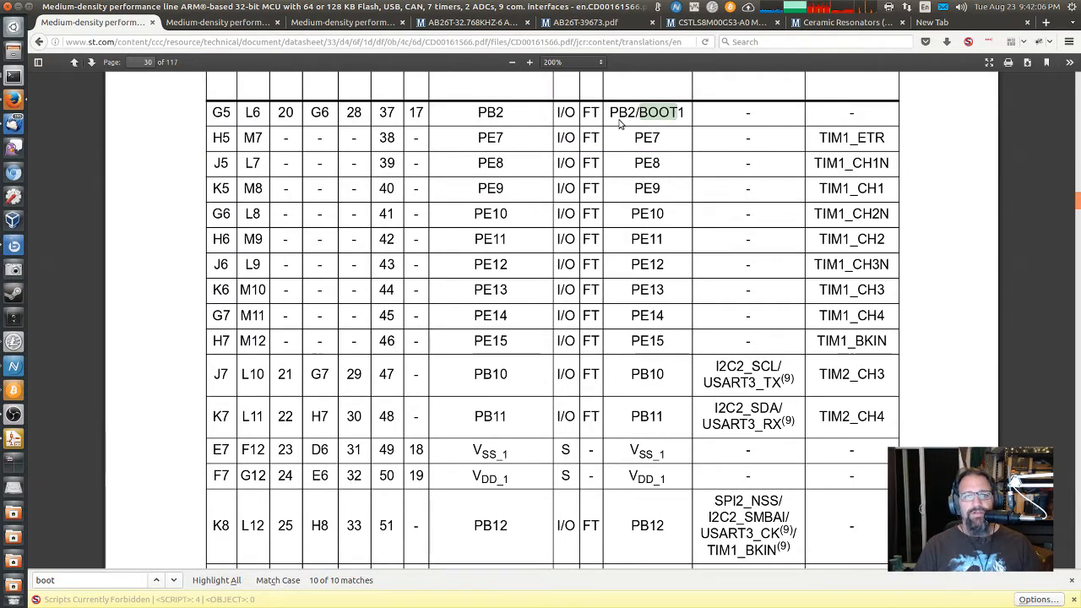
key("Return")
key("Return")
key("Return")
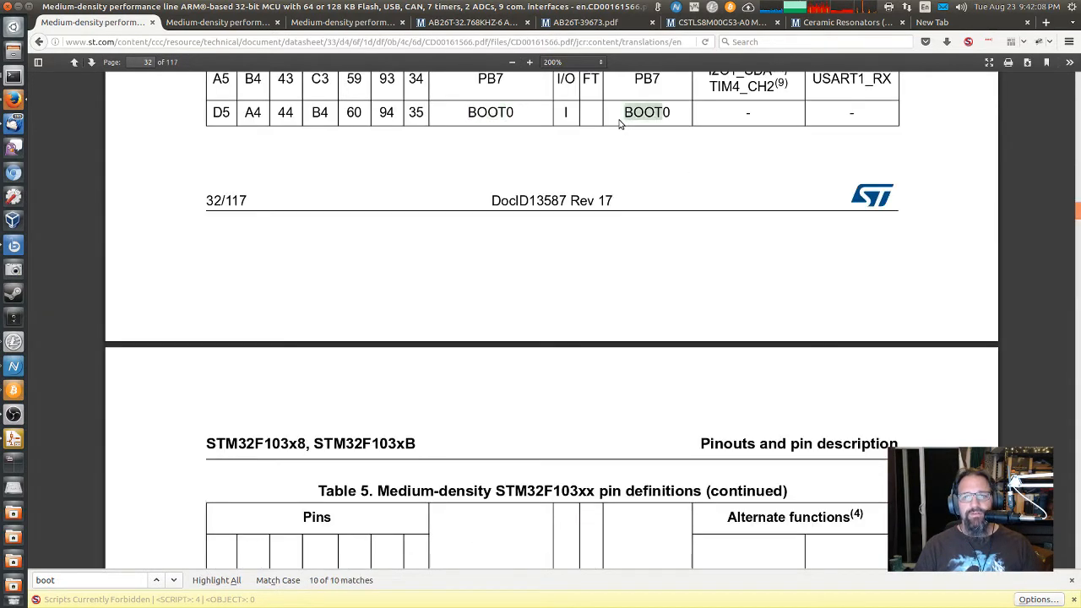
key("Return")
key("Return")
key("Return")
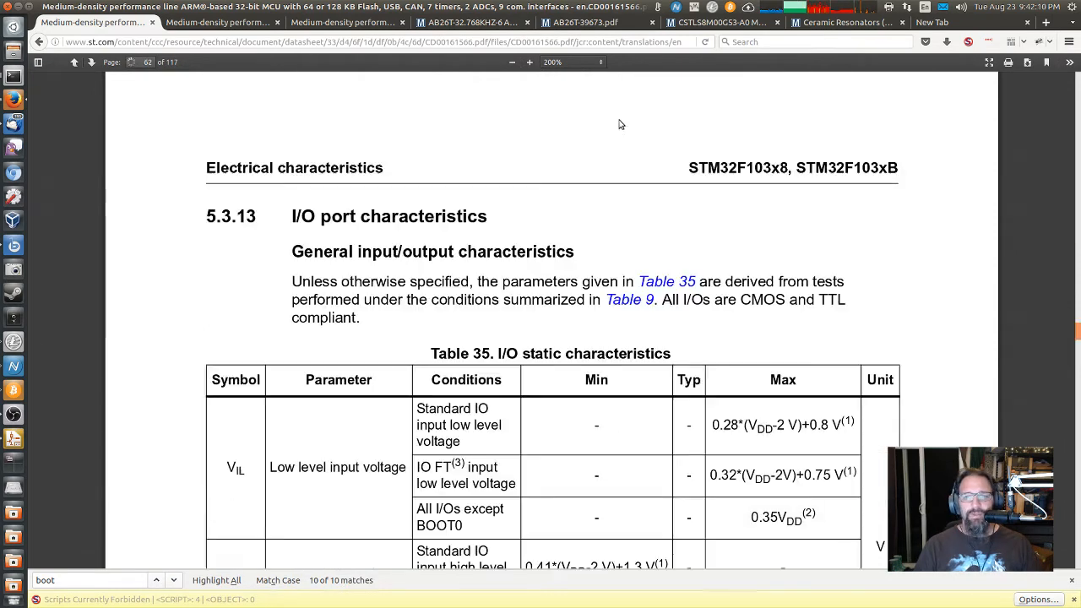
key("Return")
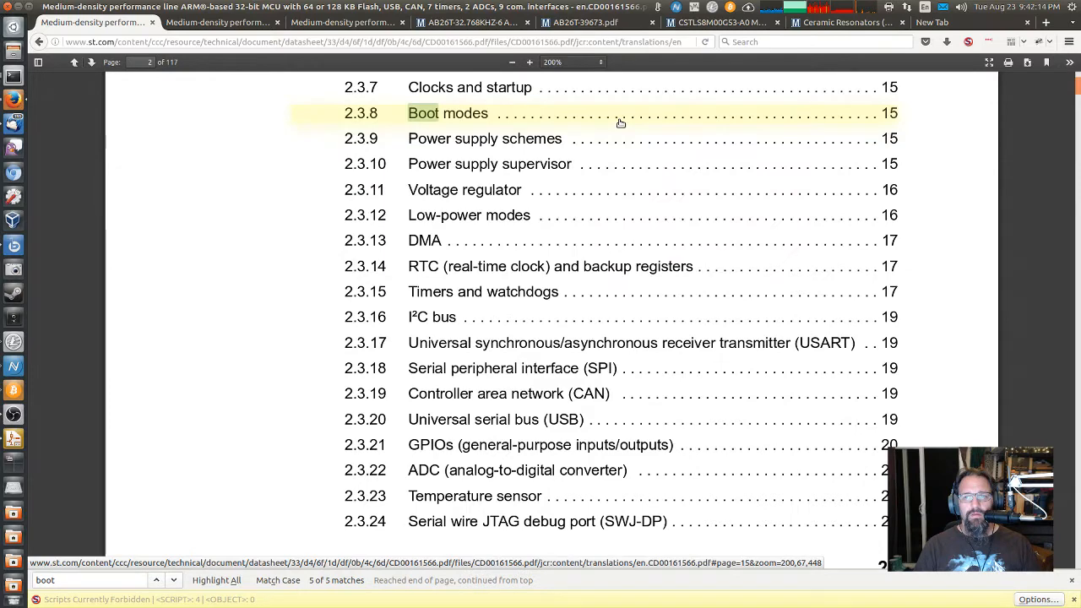
Step: Open the Boot modes section from the contents again and copy the referenced application note number, AN2606
left_click(620, 124)
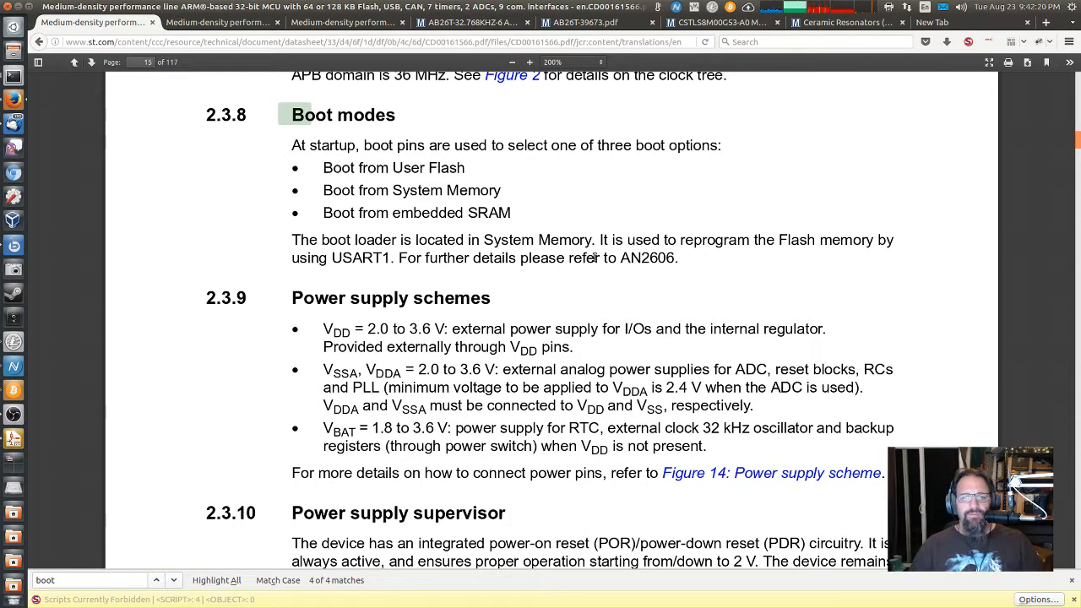
left_click_drag(624, 257, 673, 260)
key("ctrl+c")
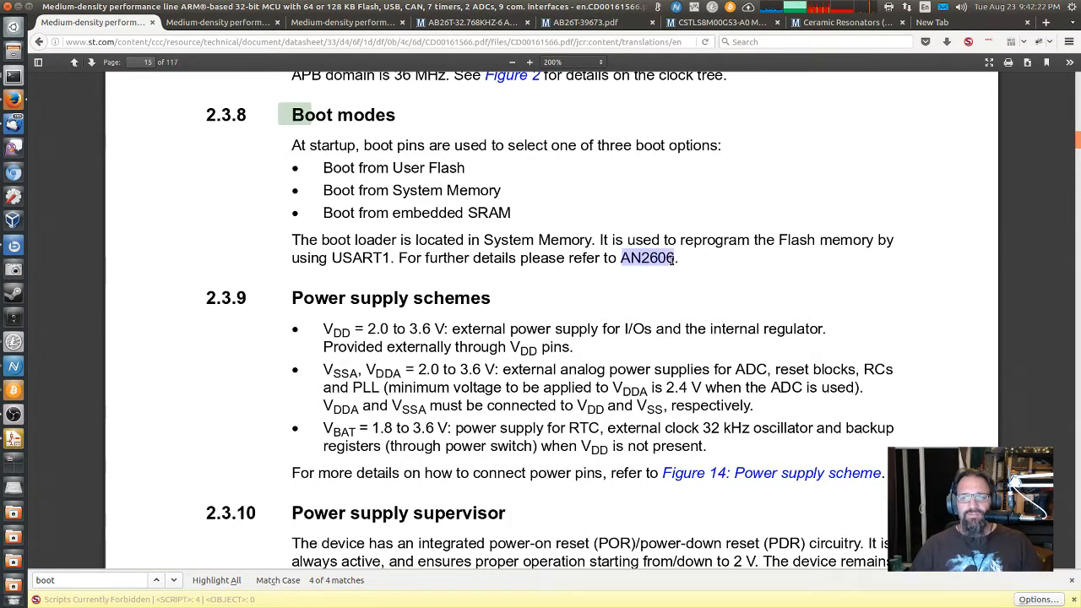
Step: Open st.com in a new browser tab and search the site for AN2606
key("ctrl+t")
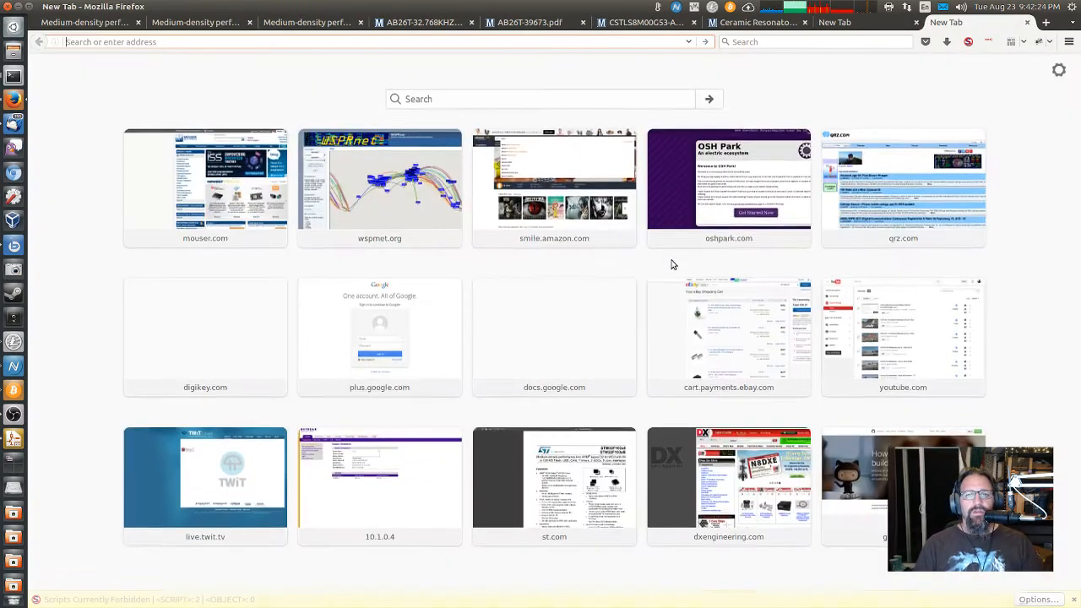
type("st.com/")
key("Return")
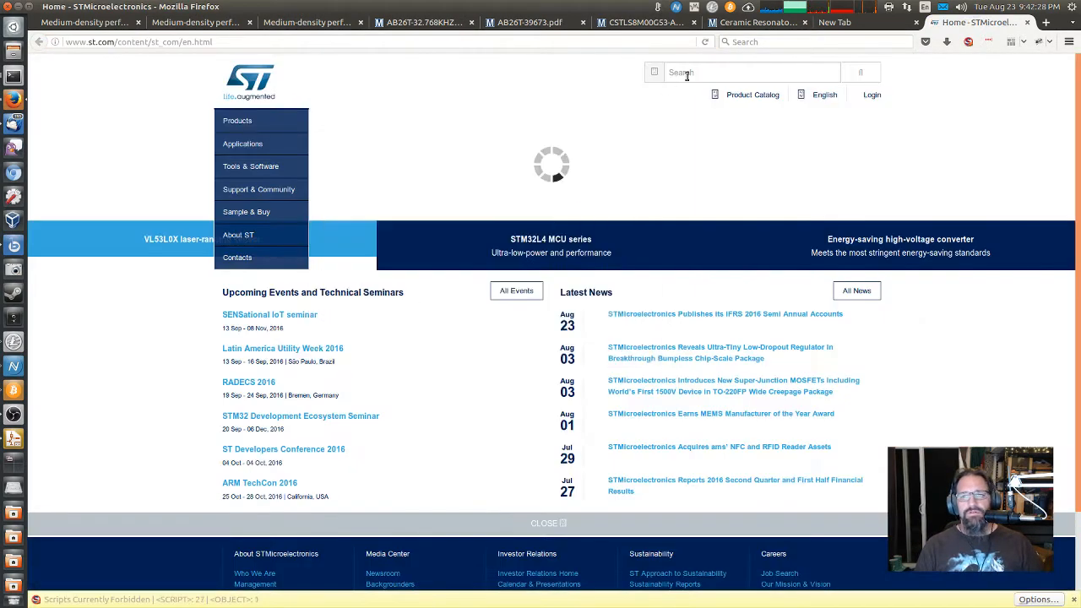
left_click(684, 72)
key("ctrl+v")
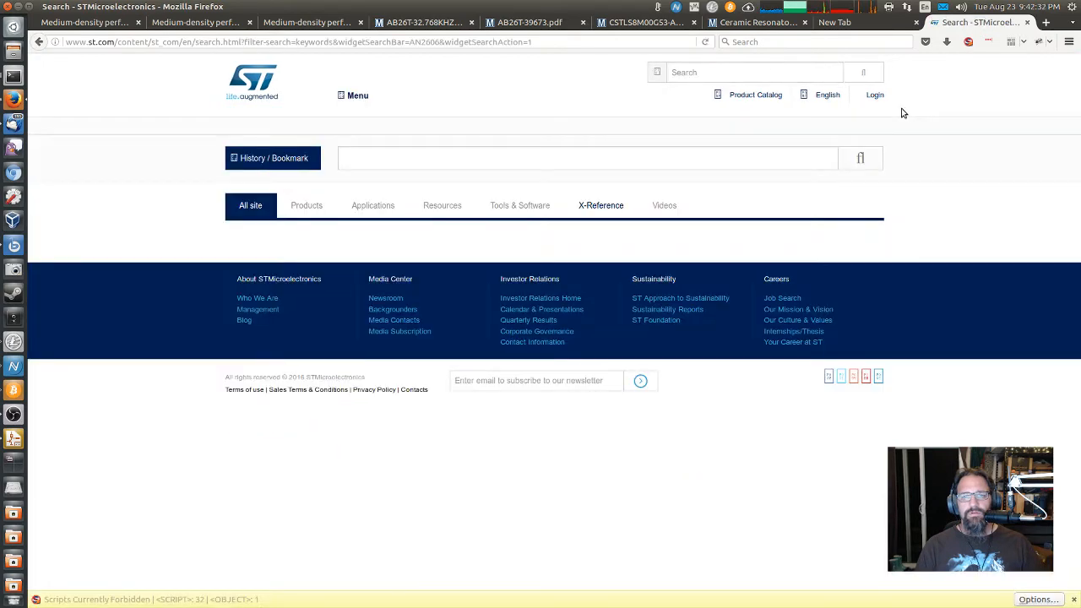
Step: Temporarily allow scripts from st.com in NoScript so the site search can run
left_click(968, 42)
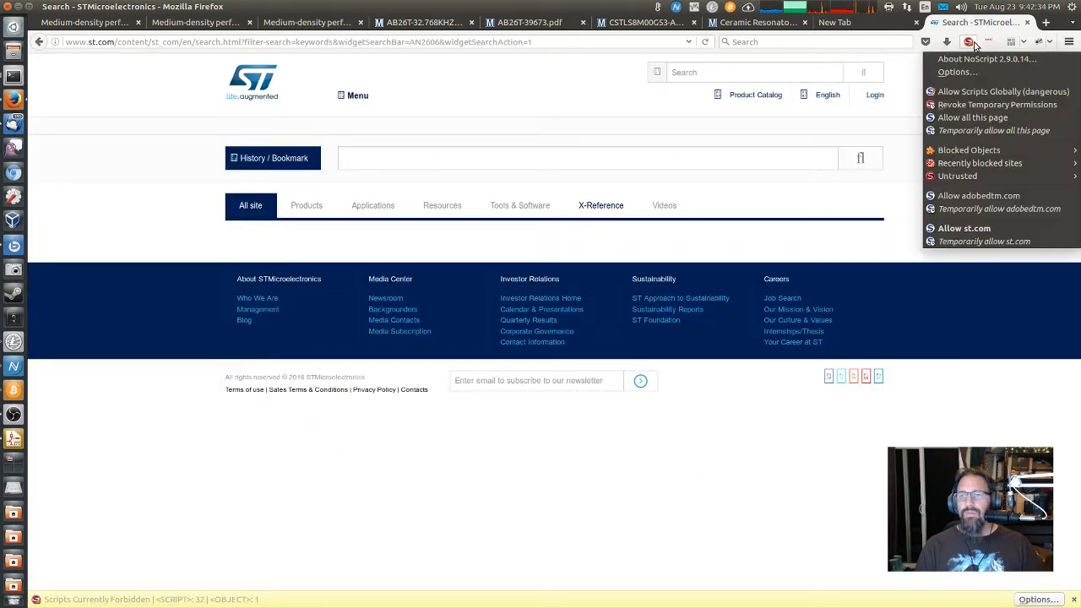
left_click(971, 242)
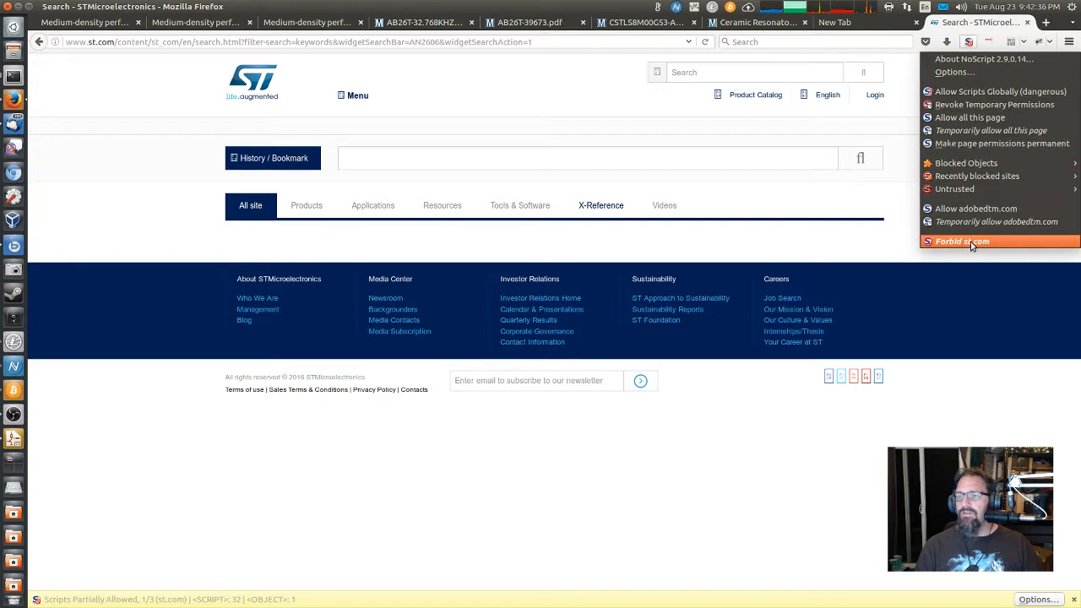
left_click(982, 314)
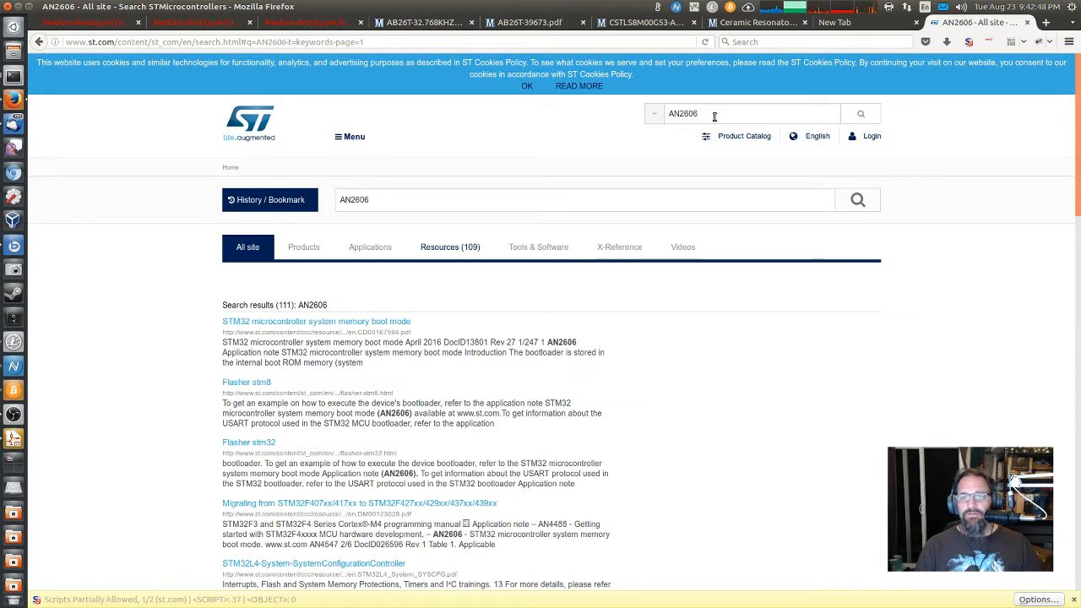
Step: Open the search result "STM32 microcontroller system memory boot mode" in a new tab and switch to the PDF
middle_click(296, 325)
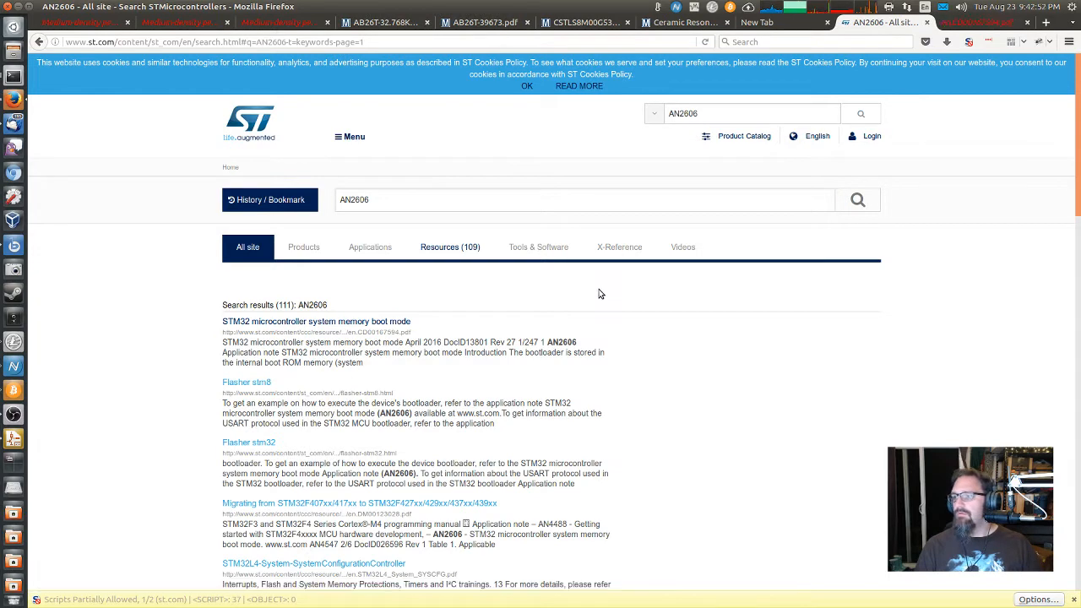
left_click(964, 23)
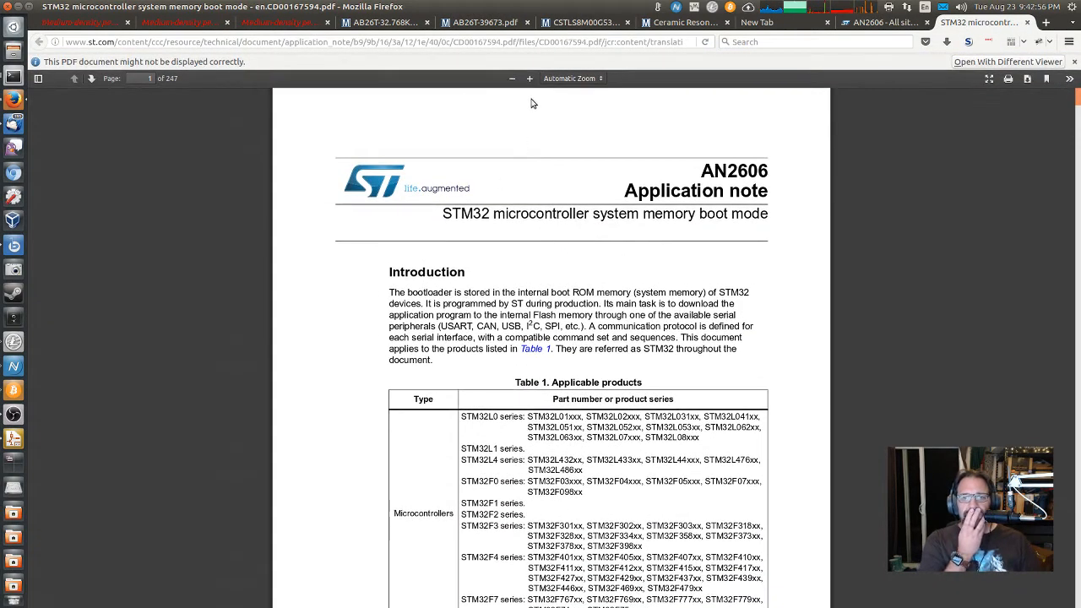
left_click(530, 79)
left_click(529, 78)
left_click(530, 78)
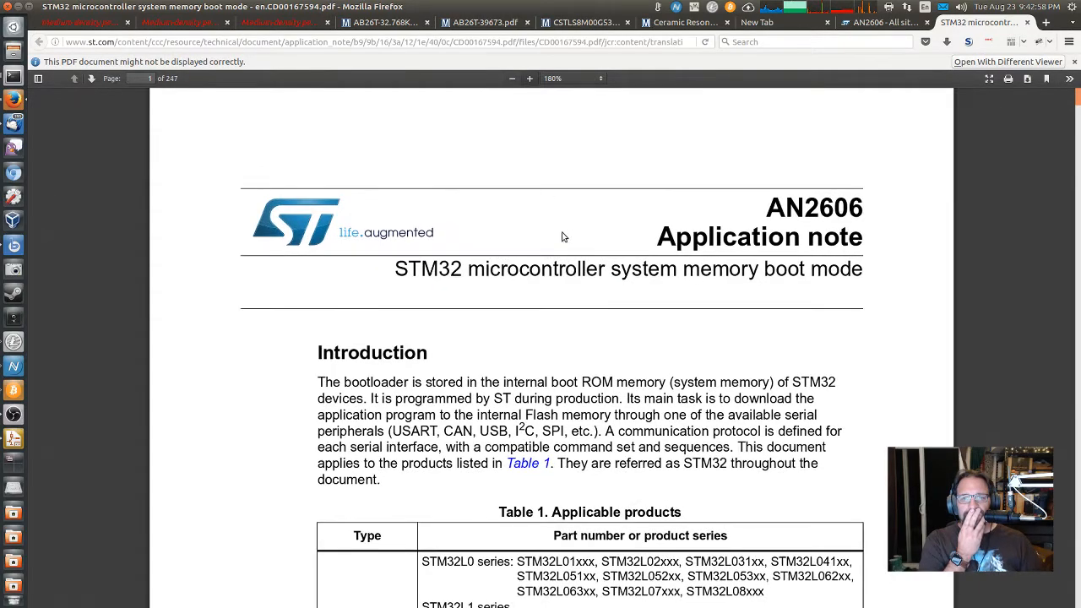
Step: Examine AN2606's introduction, the applicable products table and the list of device bootloader chapters in the contents
scroll(566, 270, "down", 3)
scroll(566, 272, "down", 5)
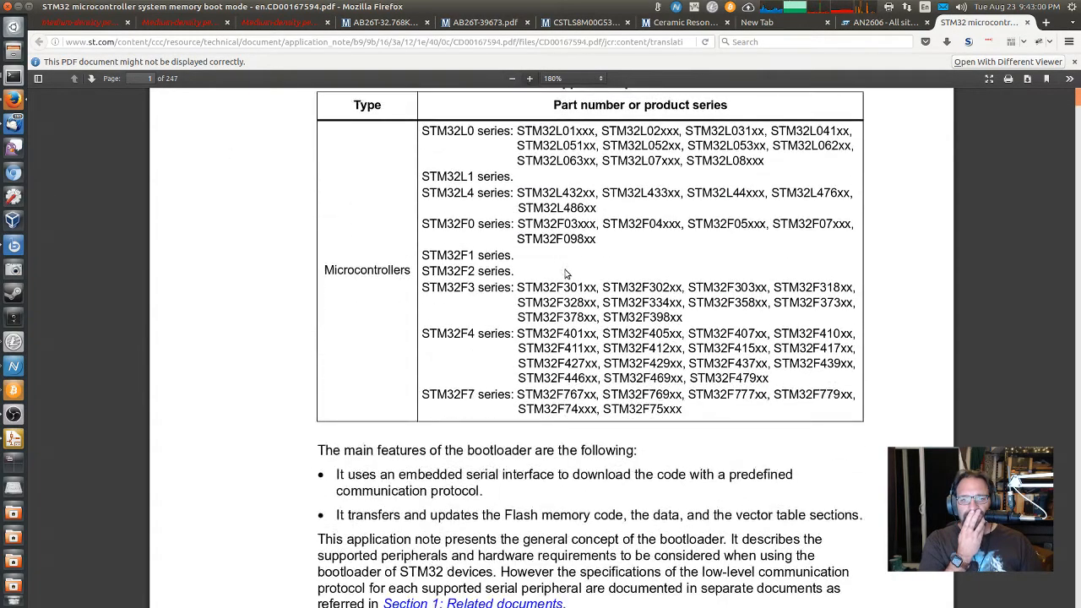
scroll(566, 272, "up", 4)
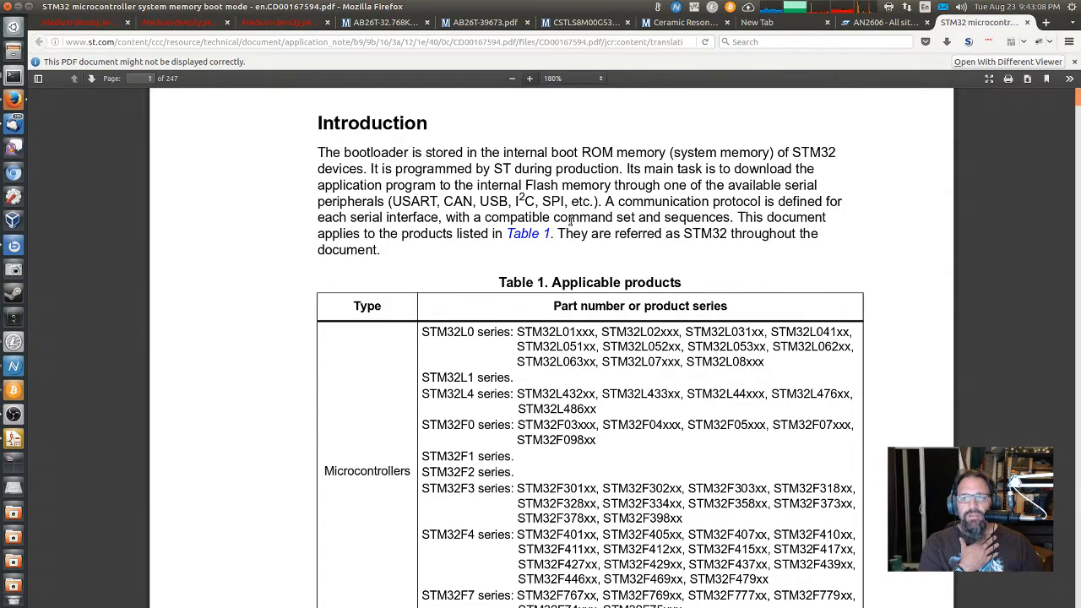
scroll(694, 264, "down", 2)
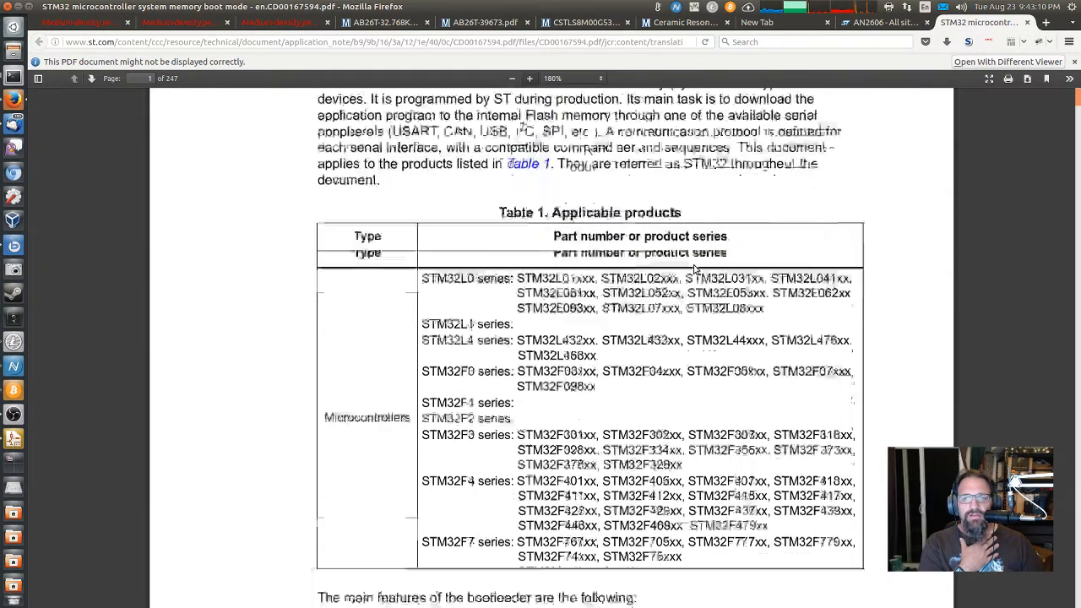
scroll(694, 265, "down", 10)
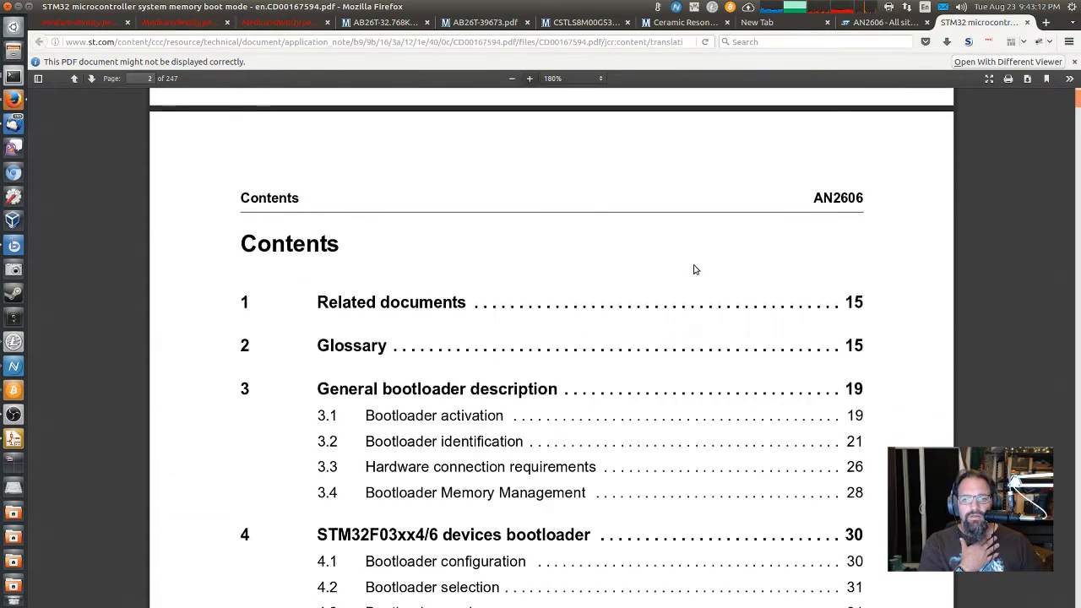
scroll(695, 269, "down", 5)
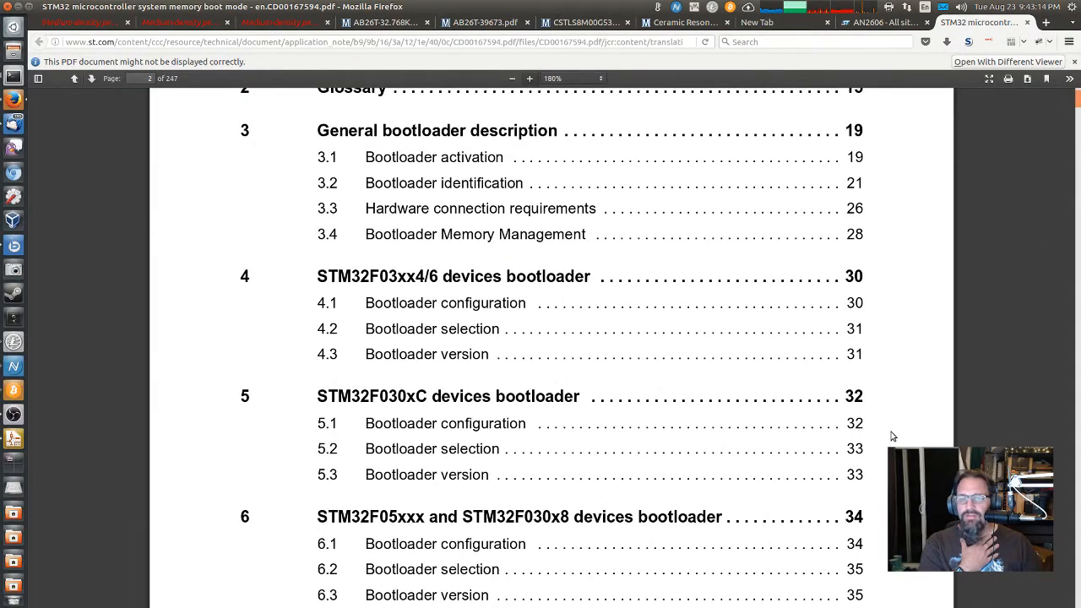
scroll(893, 436, "down", 15)
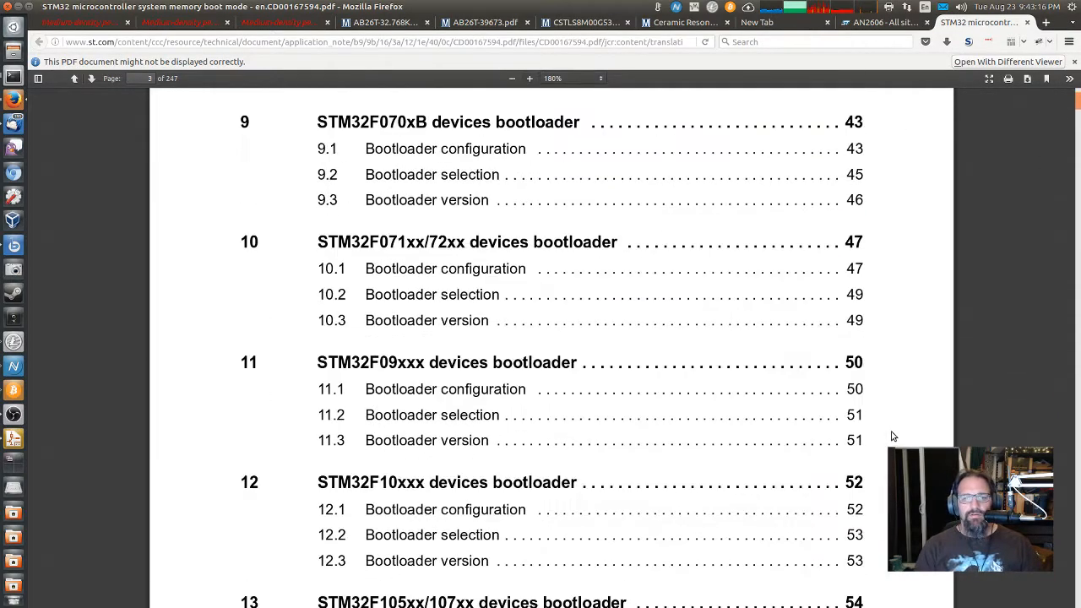
scroll(892, 436, "down", 20)
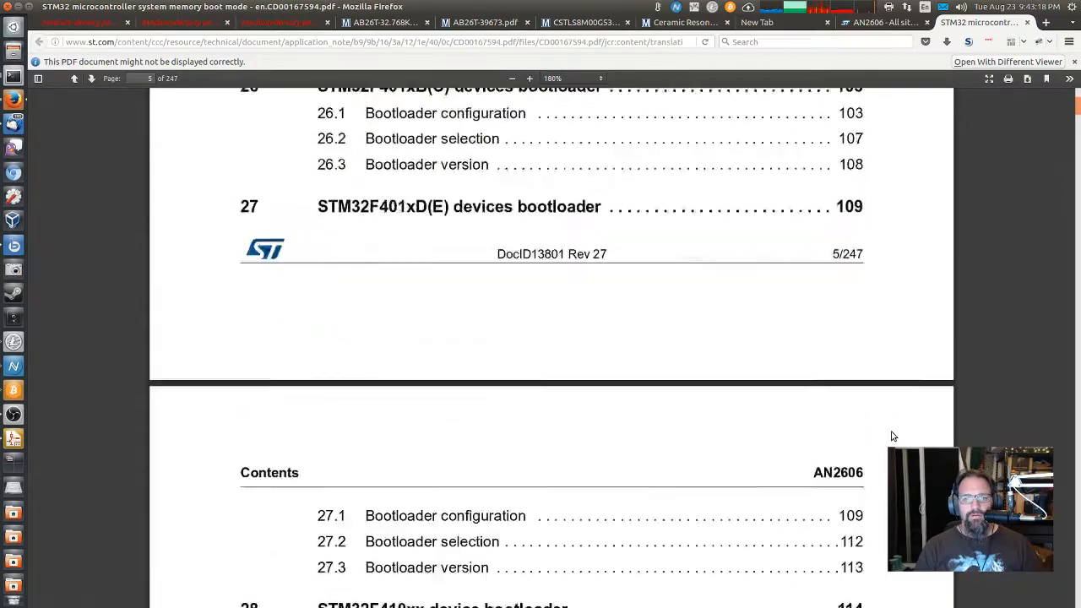
scroll(893, 436, "down", 20)
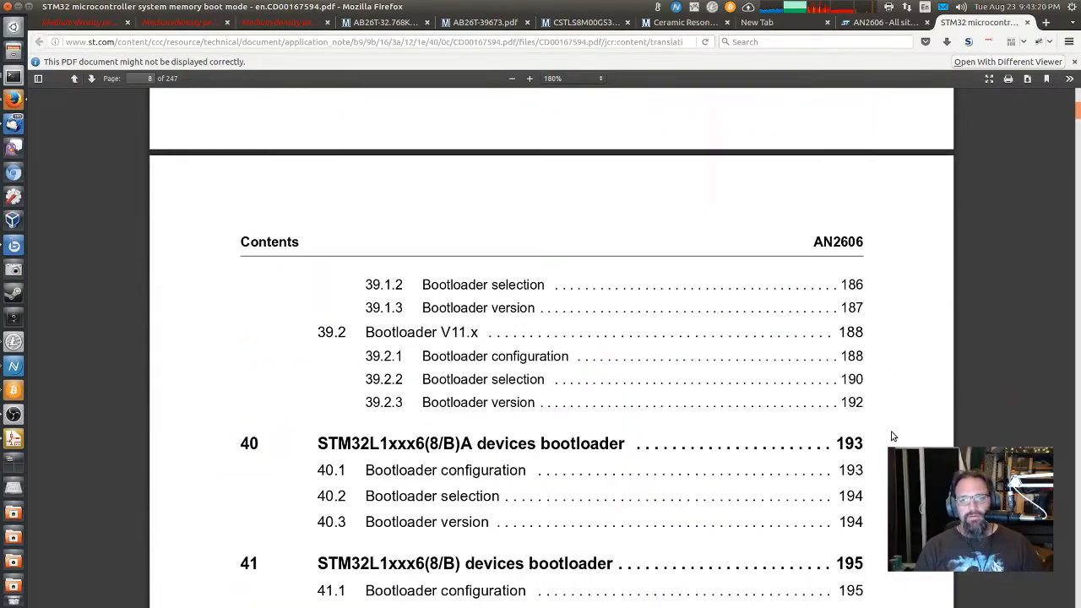
scroll(893, 435, "up", 20)
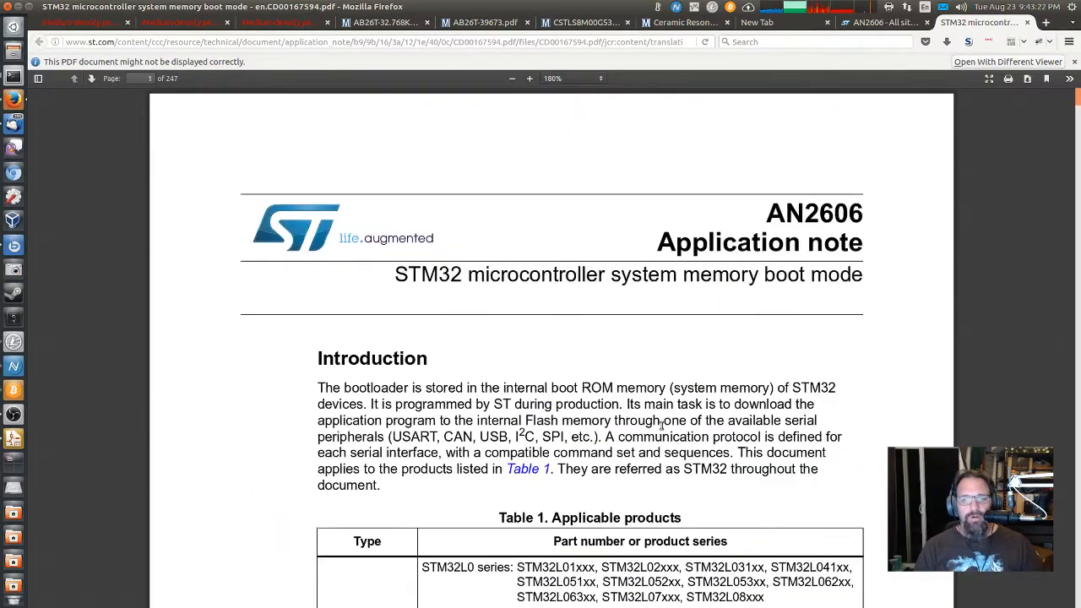
Step: Find section 12, STM32F10xxx devices bootloader, in the contents, open it and read the bootloader configuration in Table 22
scroll(661, 424, "down", 12)
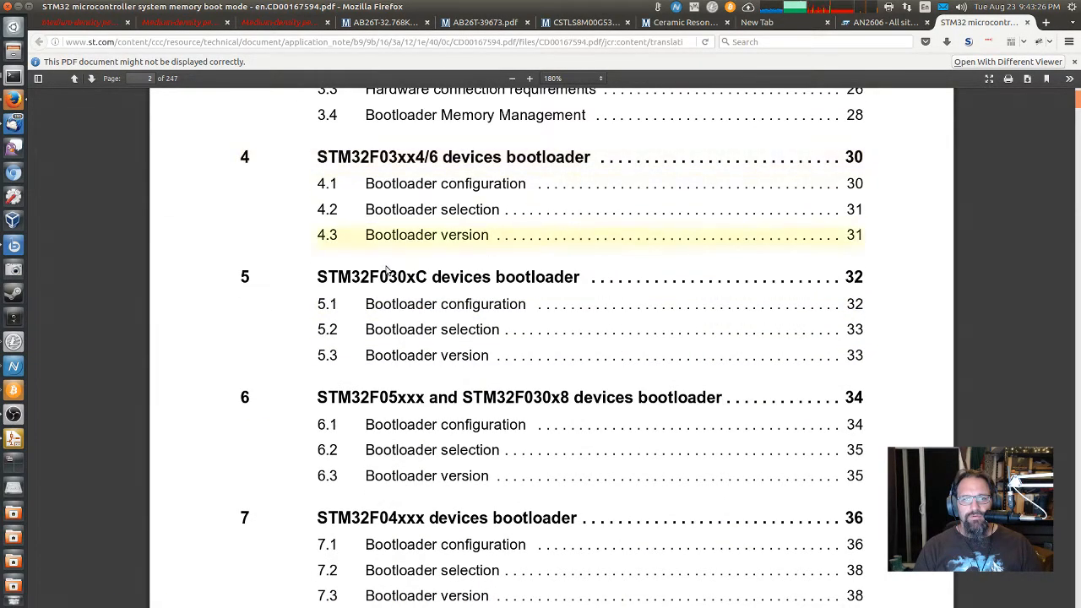
scroll(386, 269, "down", 10)
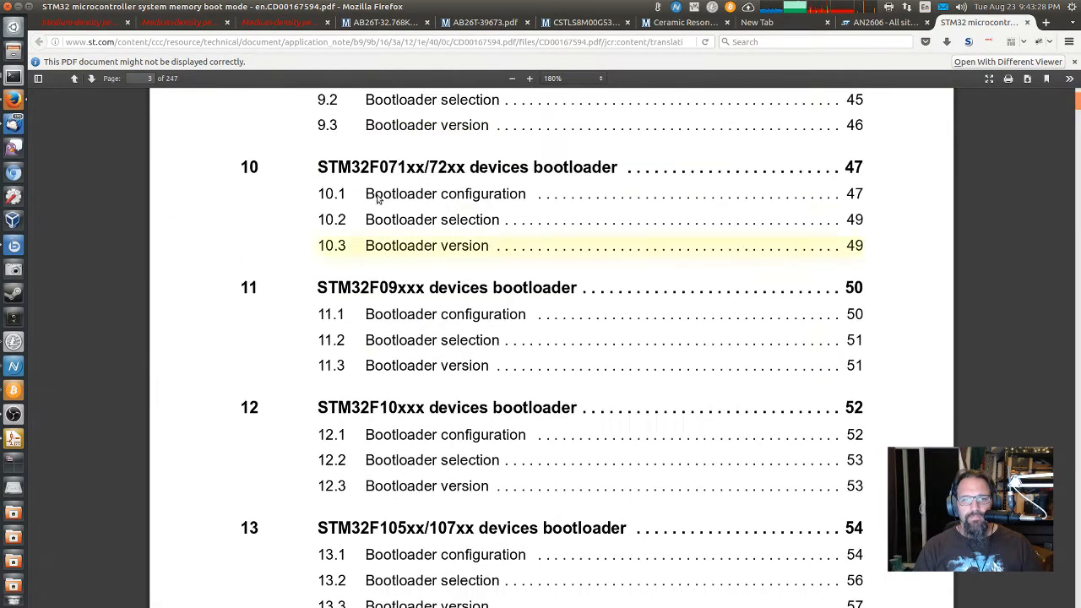
scroll(378, 203, "down", 12)
scroll(363, 224, "up", 12)
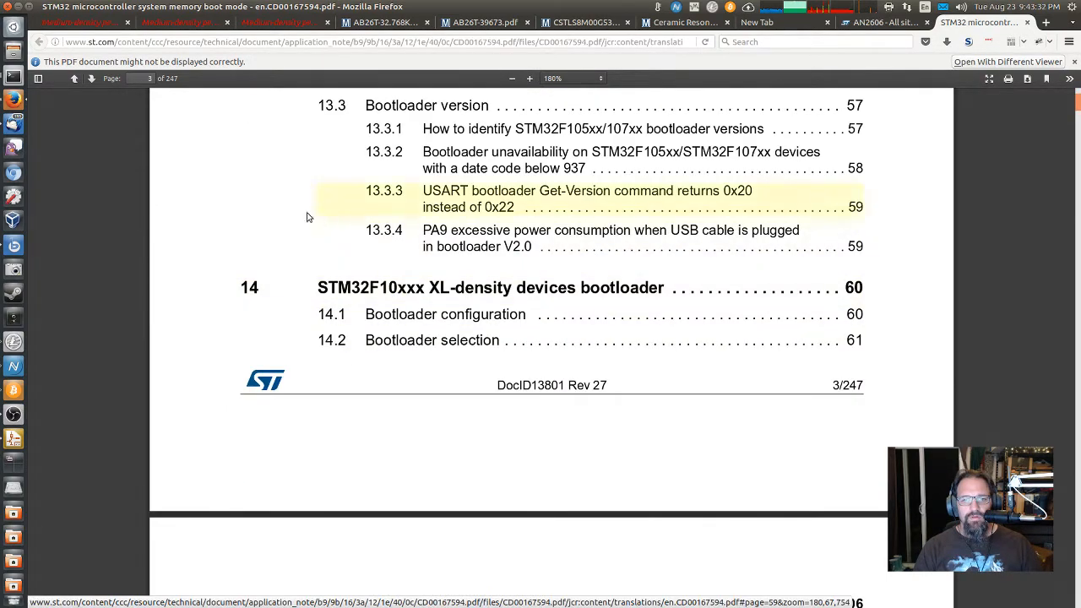
scroll(299, 217, "up", 4)
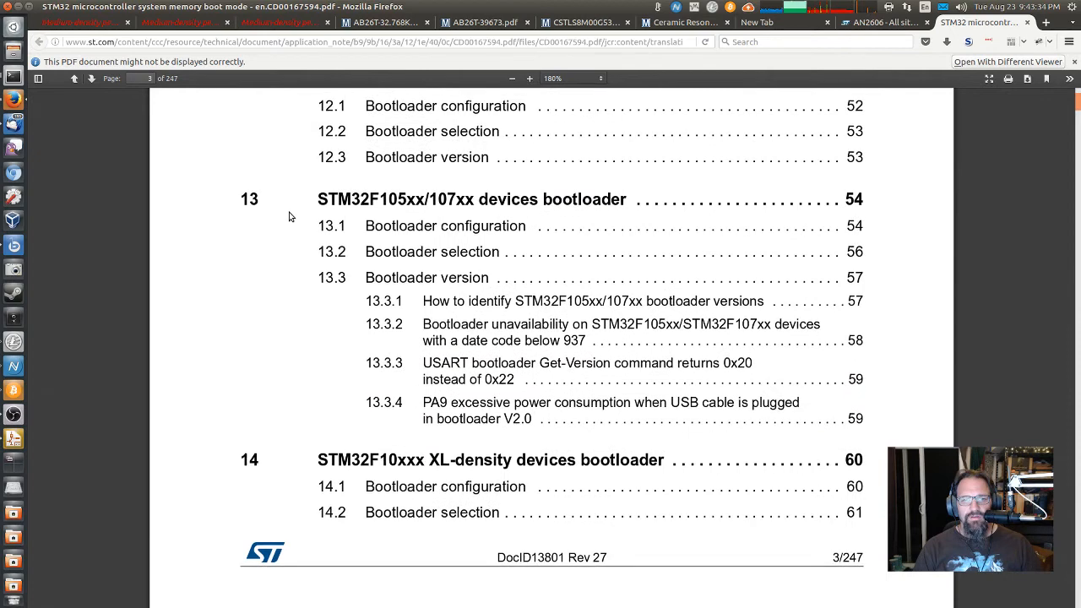
scroll(289, 217, "up", 5)
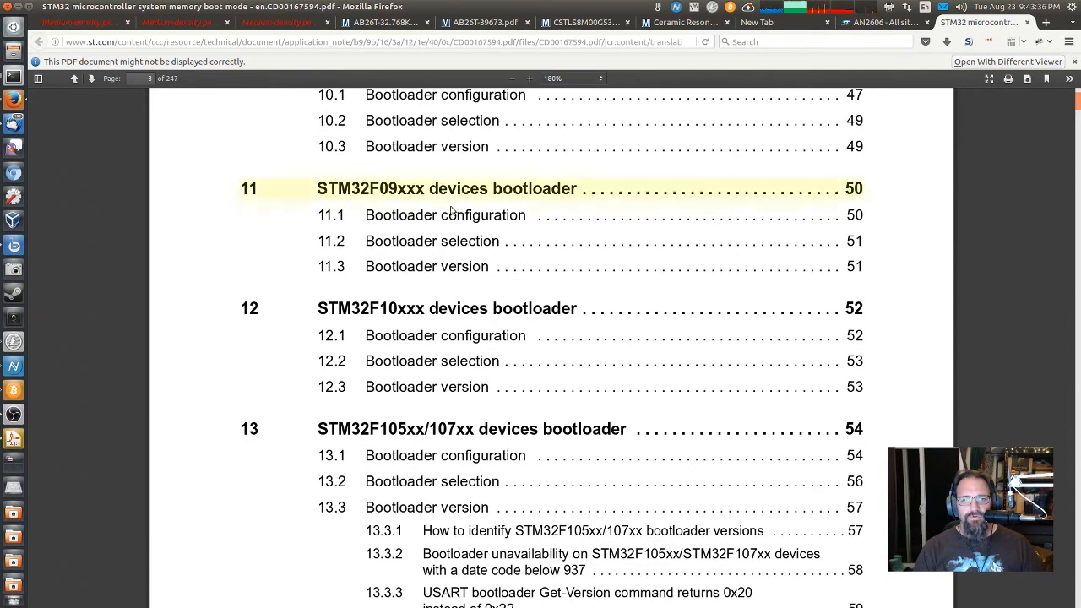
left_click(463, 311)
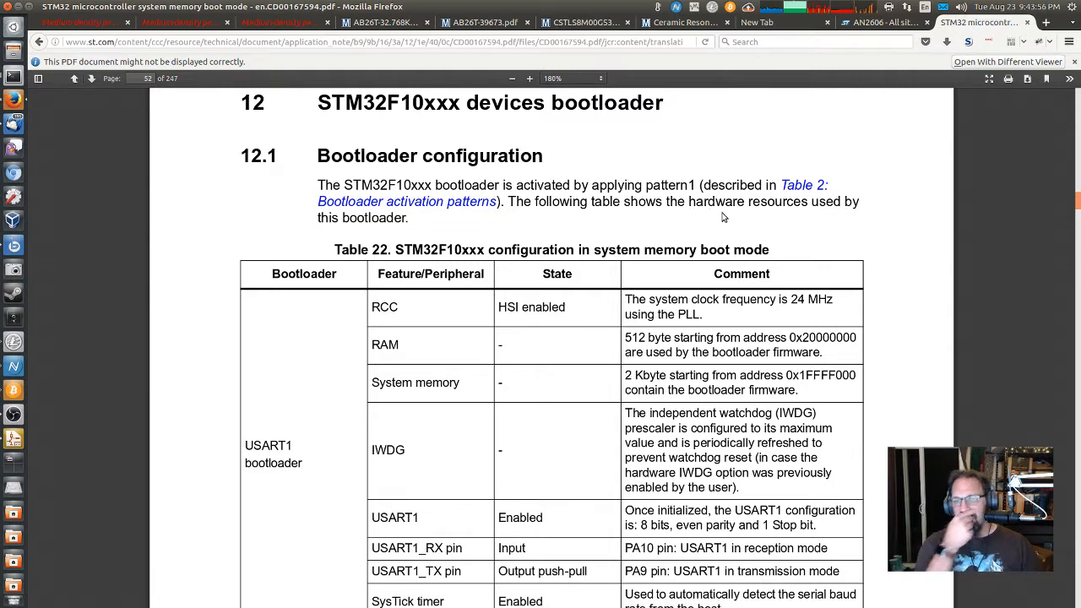
scroll(721, 216, "down", 3)
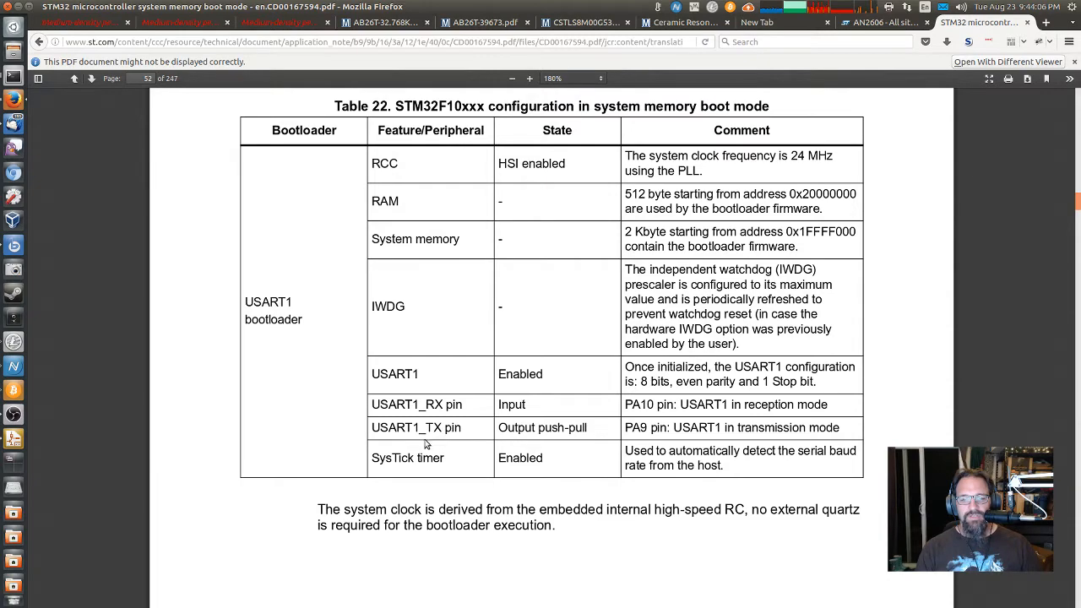
Step: Switch to the STM32F103 datasheet and find the LQFP48 pinout in Figure 8
left_click(92, 26)
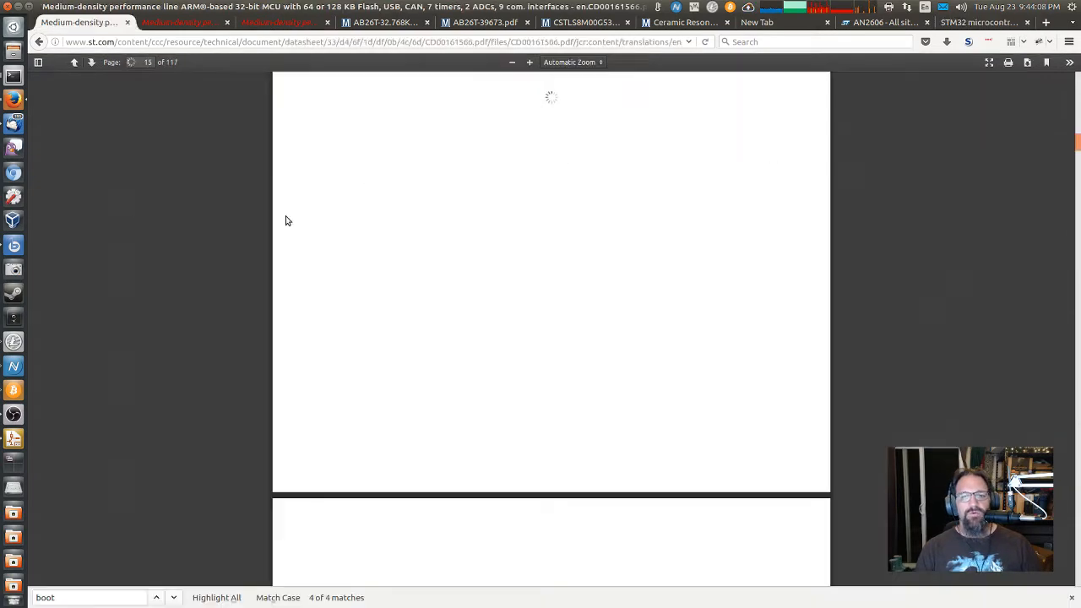
scroll(286, 221, "up", 20)
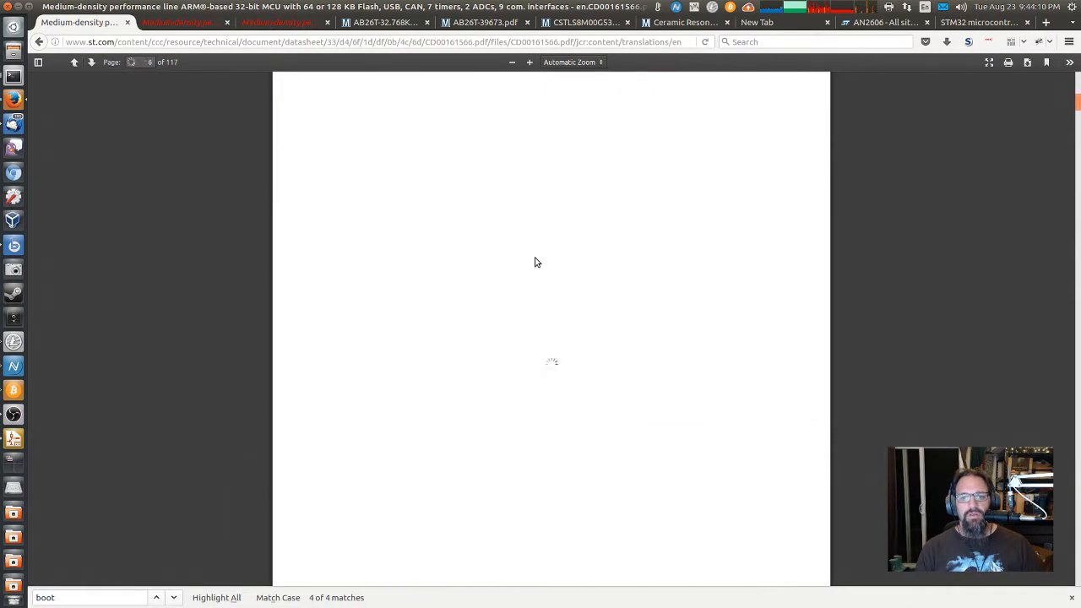
scroll(535, 263, "up", 15)
scroll(535, 263, "down", 20)
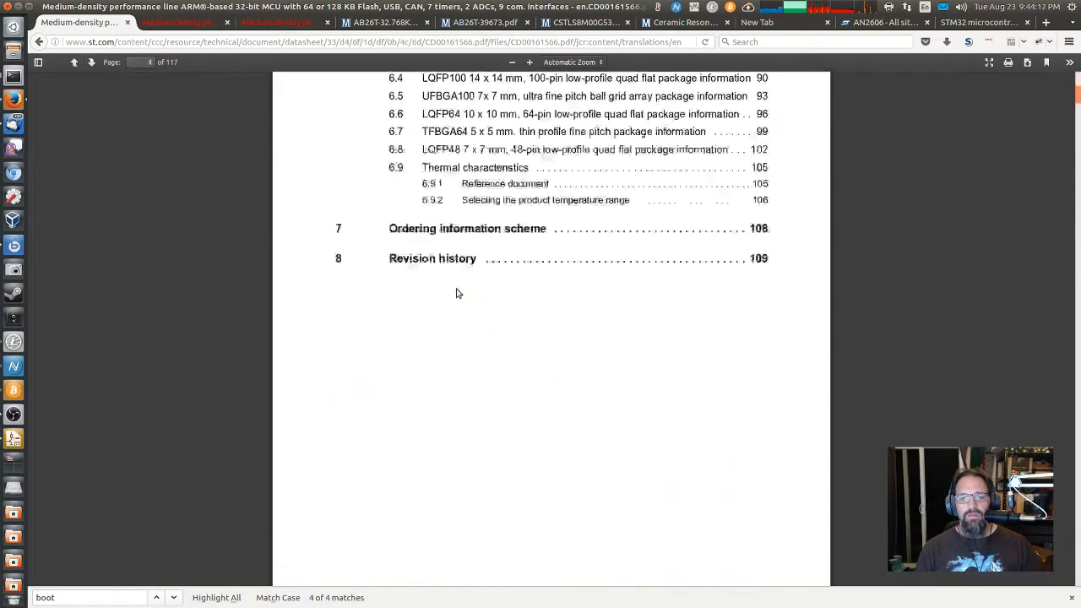
scroll(182, 328, "down", 12)
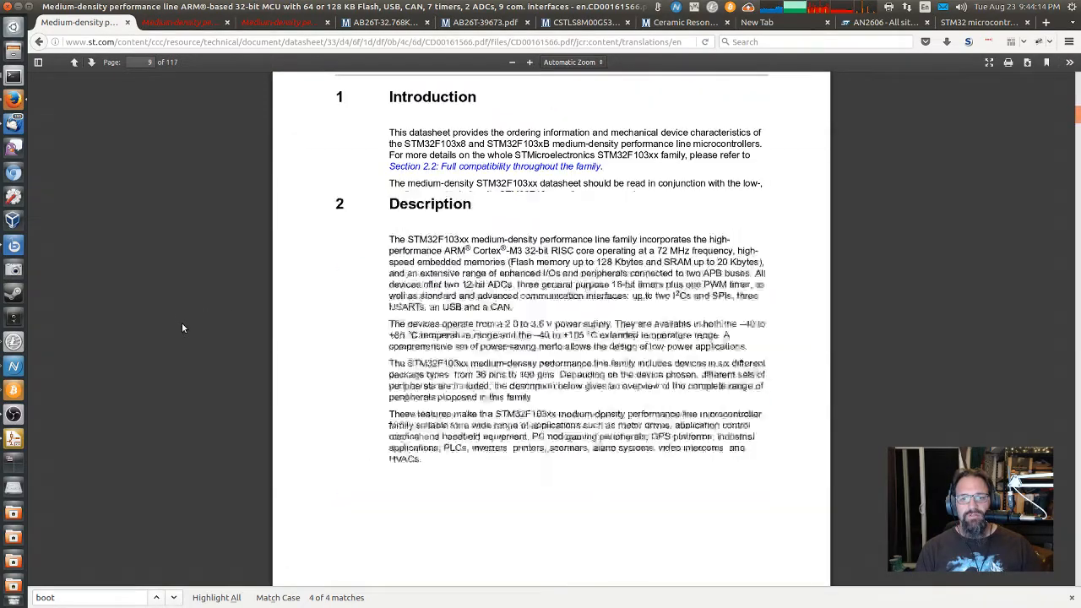
scroll(182, 328, "down", 15)
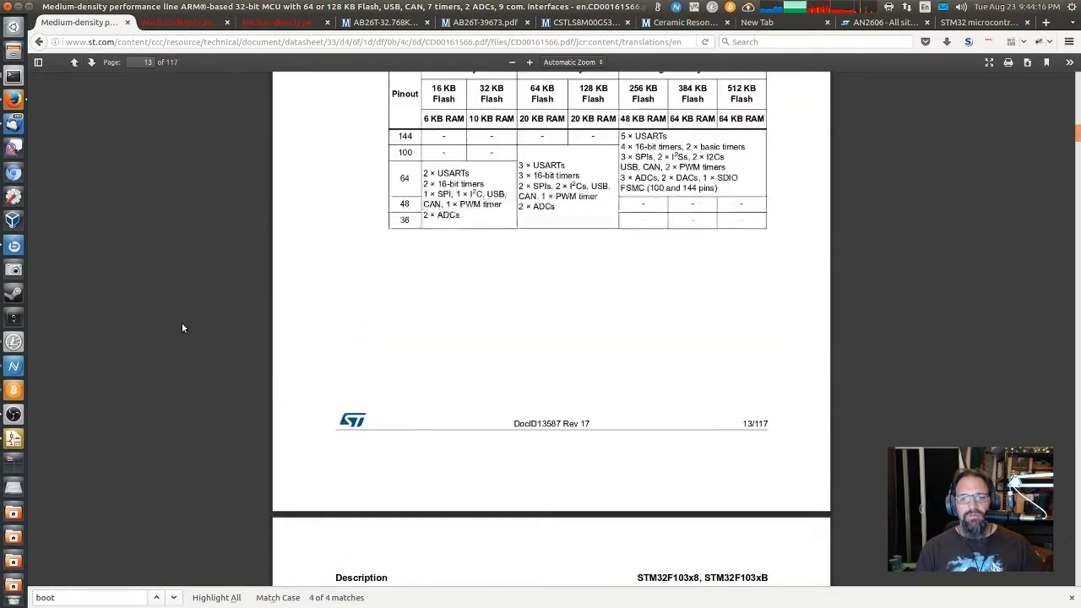
scroll(181, 328, "down", 18)
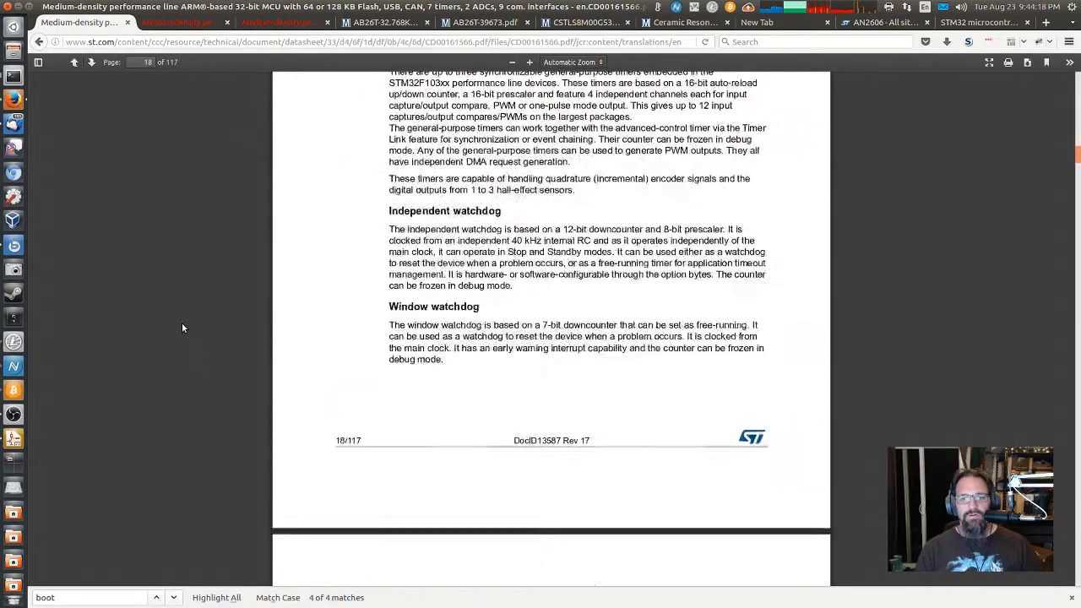
scroll(181, 328, "down", 18)
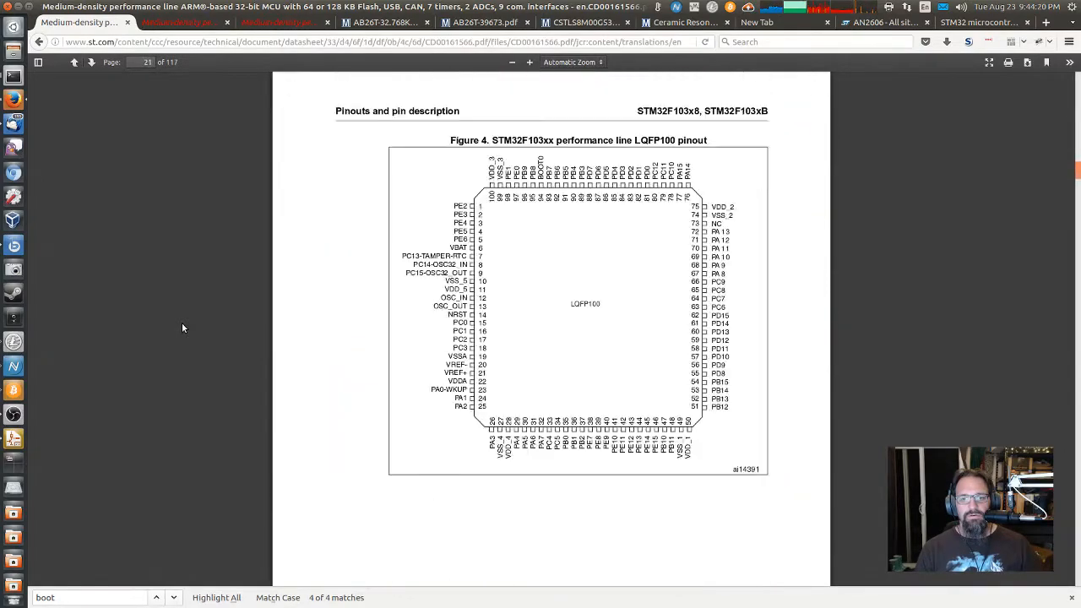
scroll(182, 328, "down", 2)
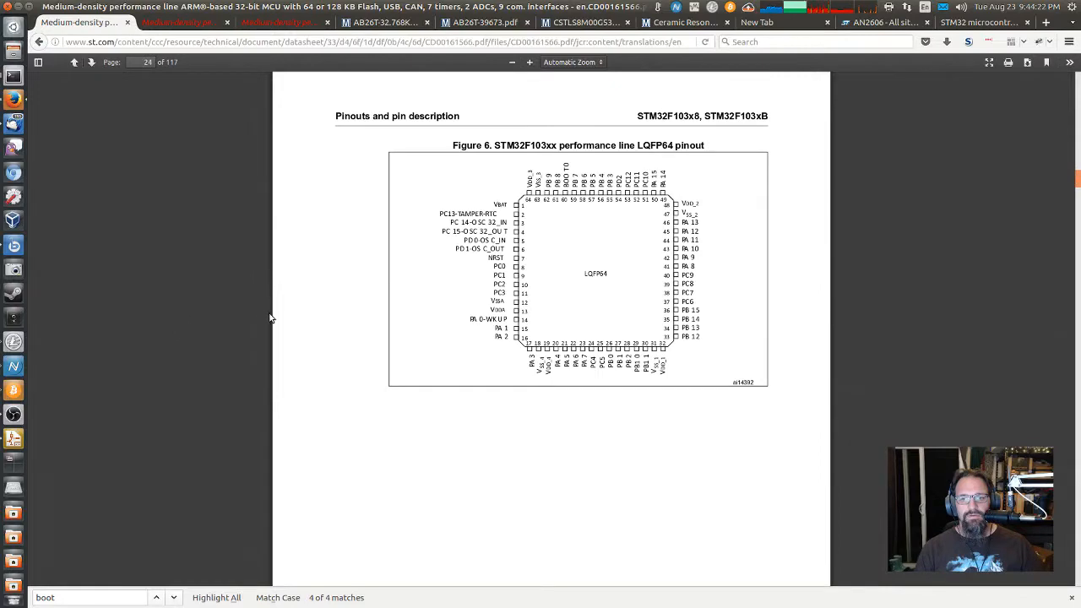
scroll(272, 318, "down", 8)
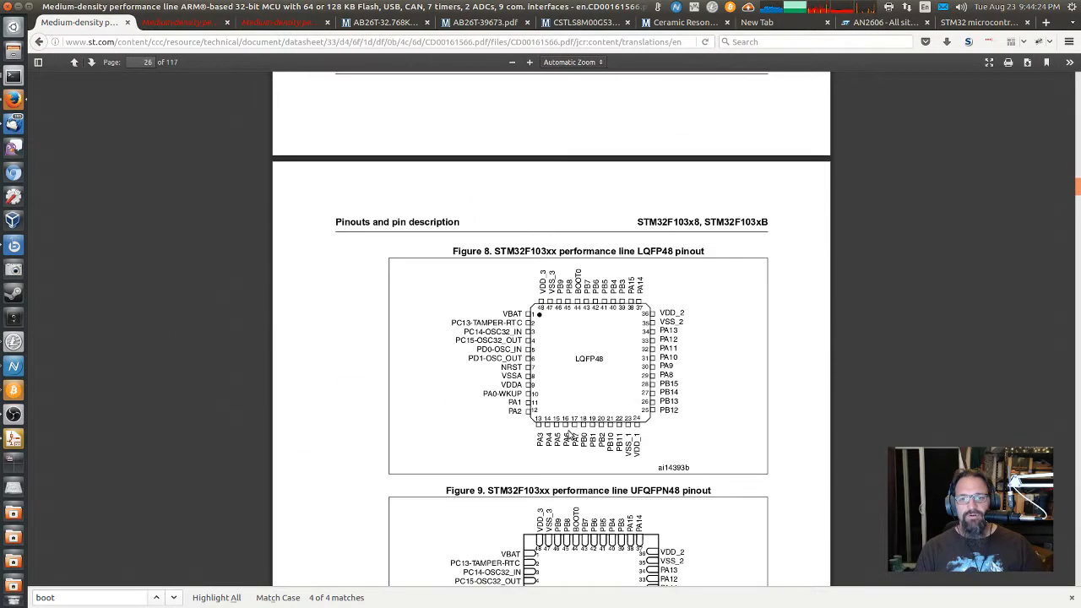
scroll(570, 435, "down", 1)
Step: Enlarge the datasheet to 200% and read the LQFP48 pinout in Figure 8
left_click(531, 62)
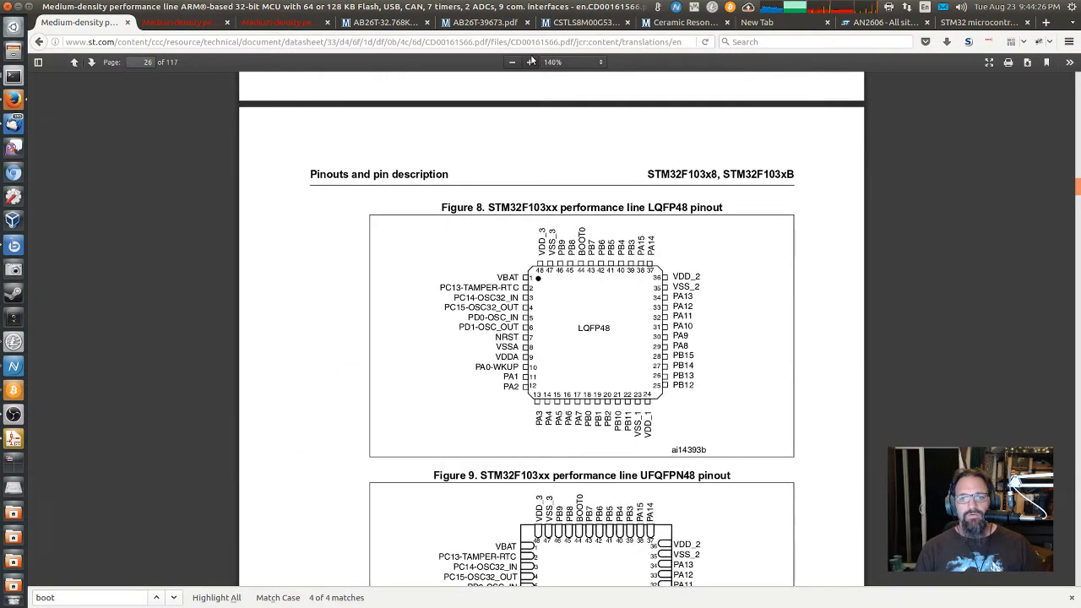
left_click(530, 61)
left_click(530, 62)
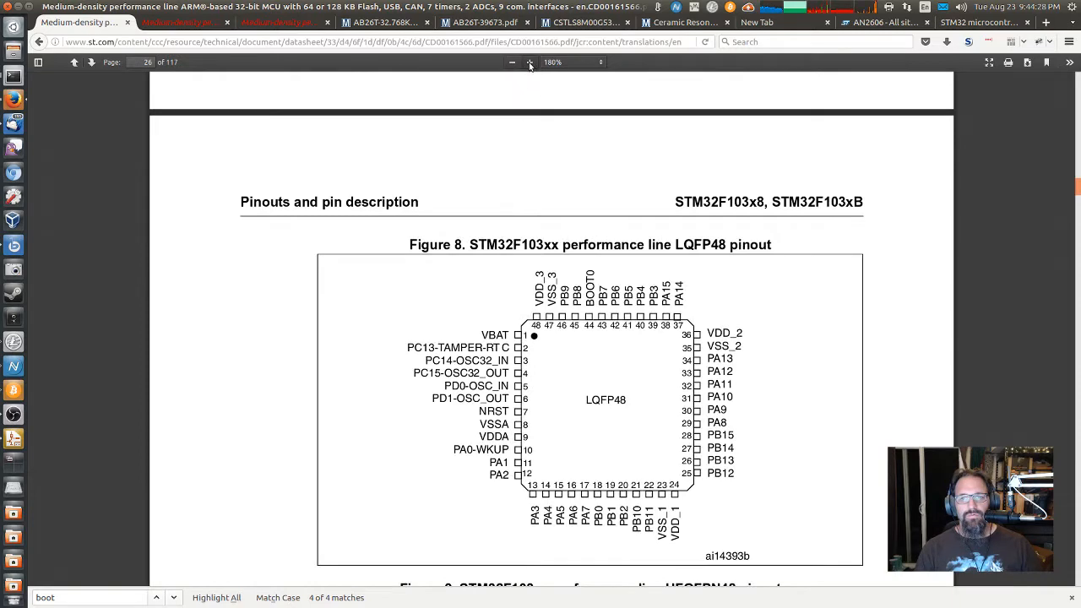
left_click(530, 61)
scroll(594, 384, "down", 2)
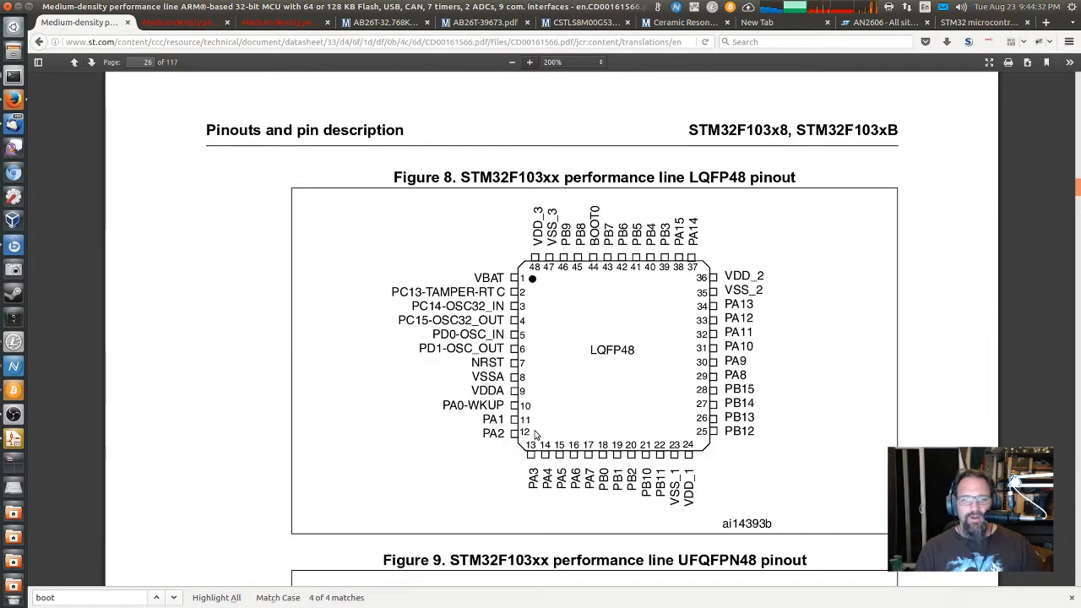
Step: Check the datasheet's pin definitions table and search the document for "usart1" to locate its pins
scroll(534, 433, "down", 20)
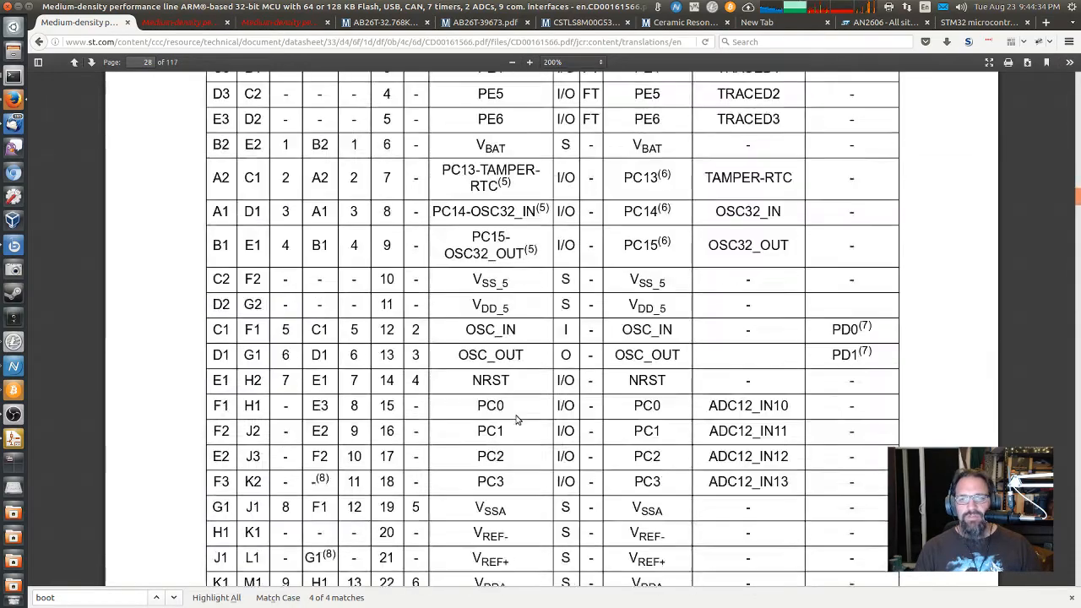
scroll(517, 420, "down", 10)
scroll(498, 270, "up", 10)
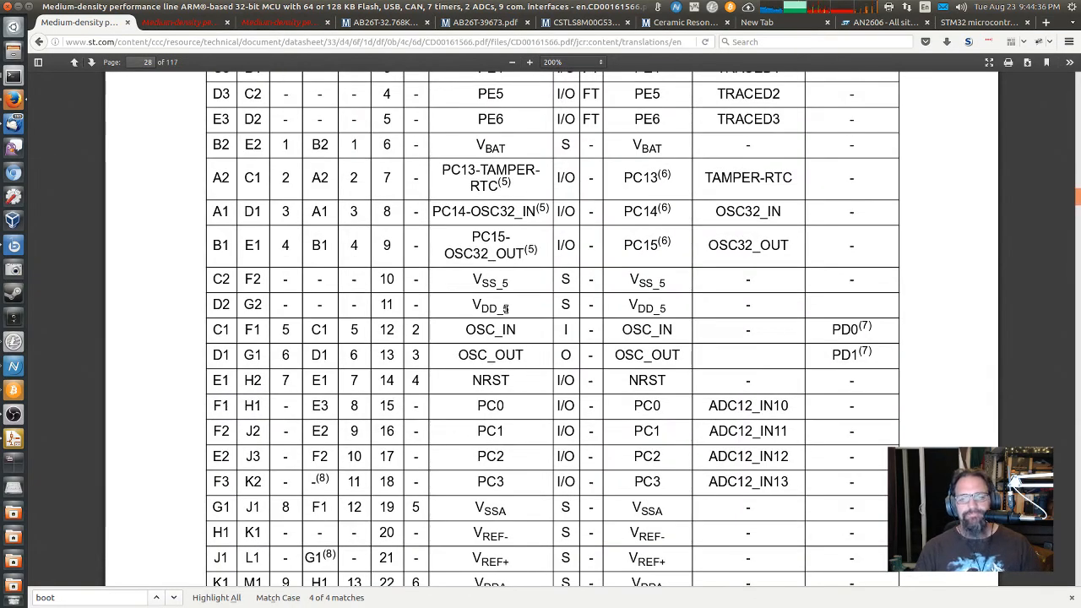
key("ctrl+f")
type("usart1")
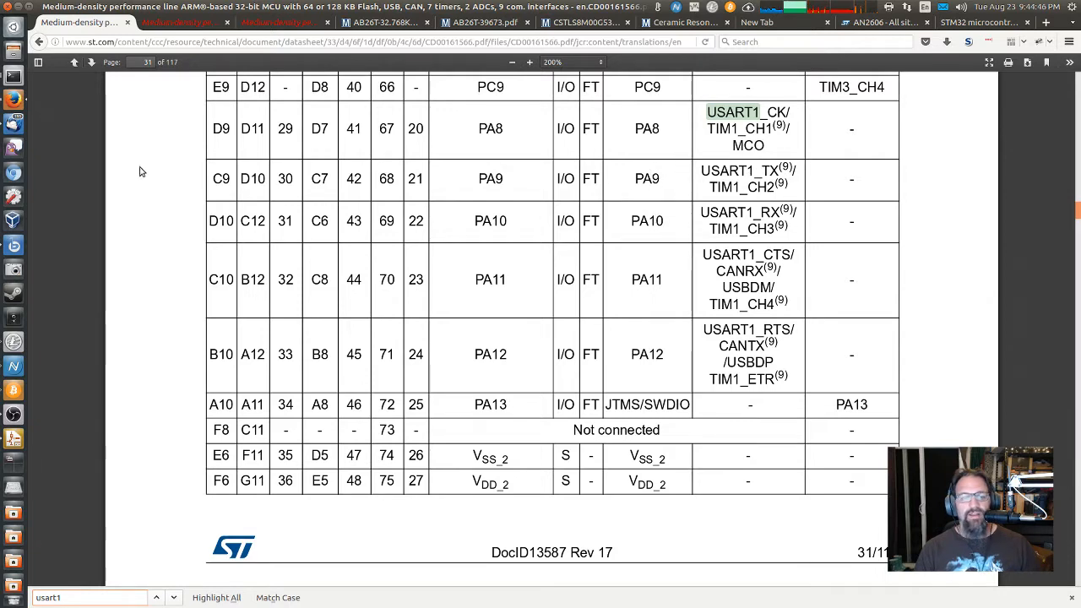
Step: Switch to the KiCad badge schematic and check which nets use the STM32F103's PA8 to PA15 pins
left_click(13, 438)
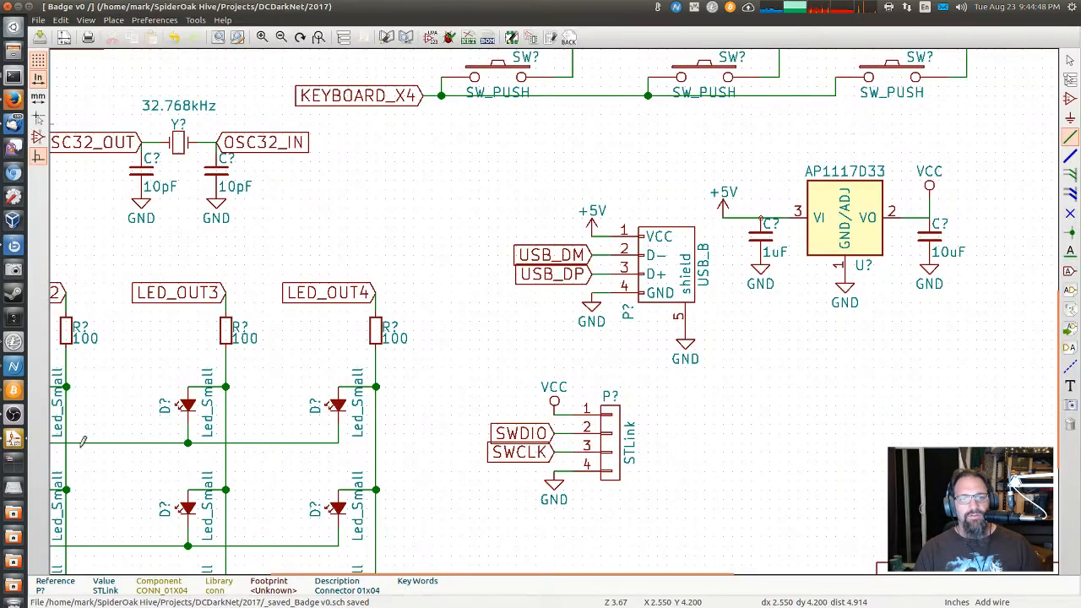
scroll(371, 242, "down", 4)
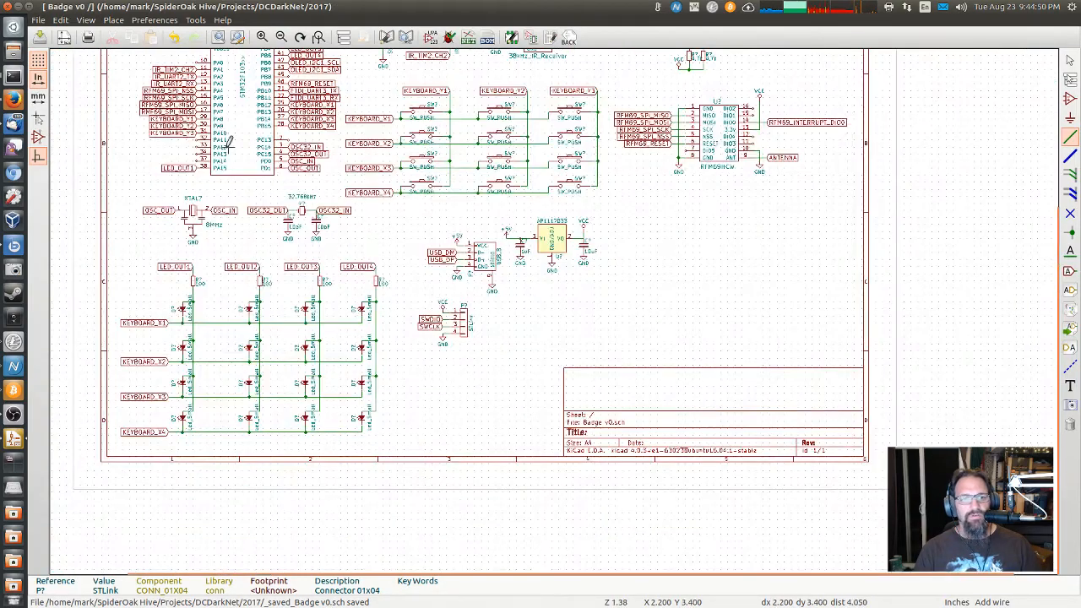
scroll(226, 143, "up", 4)
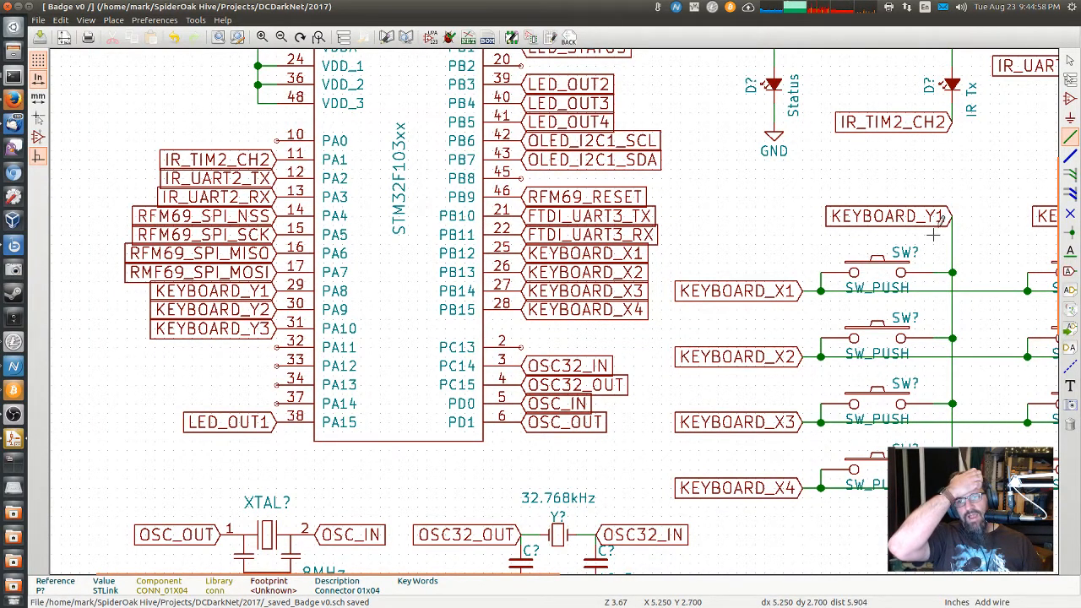
Step: Return to the datasheet in Firefox and highlight SWDIO in the PA13 row of the pin table
left_click(13, 99)
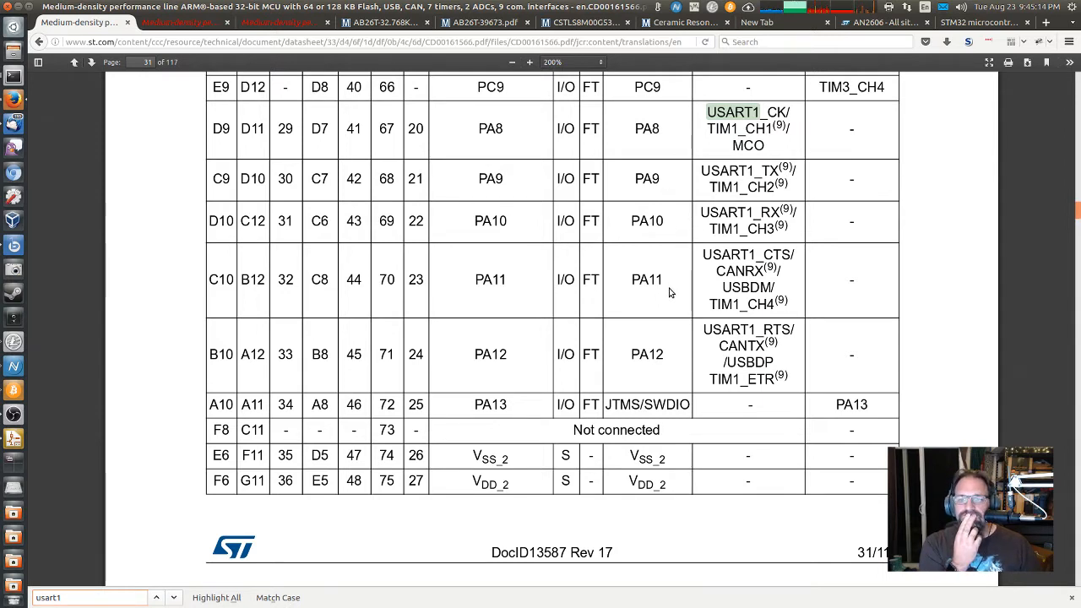
scroll(670, 292, "down", 5)
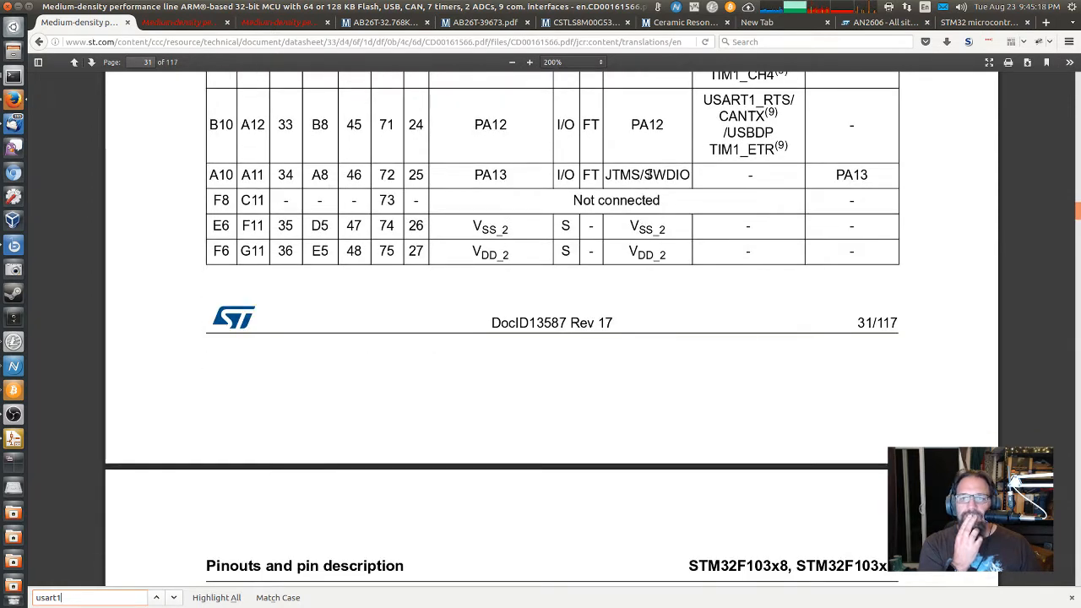
left_click_drag(647, 174, 691, 175)
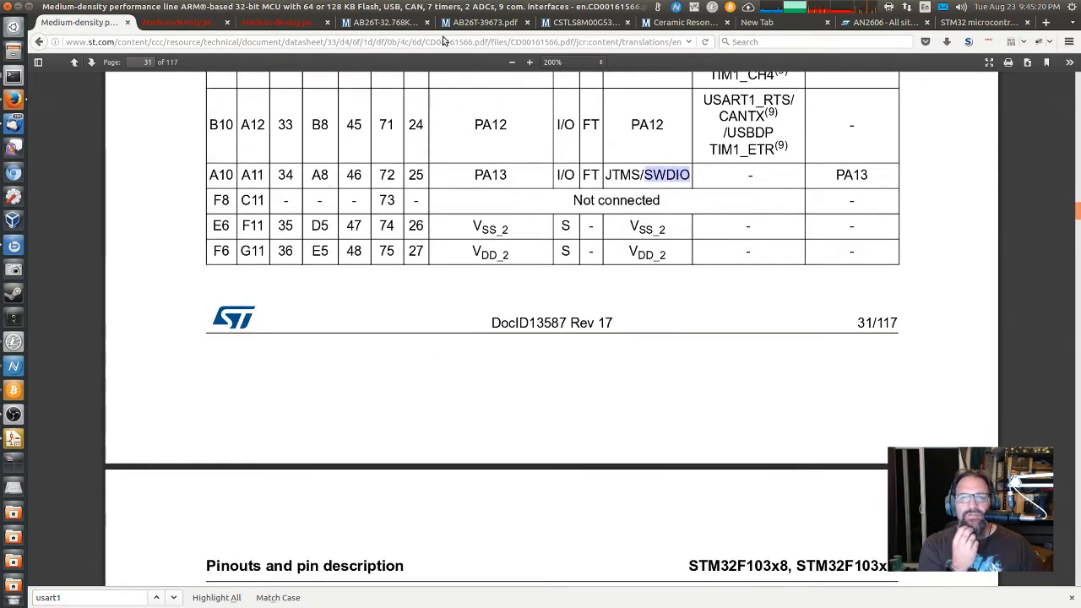
Step: Close the blank New Tab page and return to the AN2606 system memory boot mode PDF
left_click(372, 22)
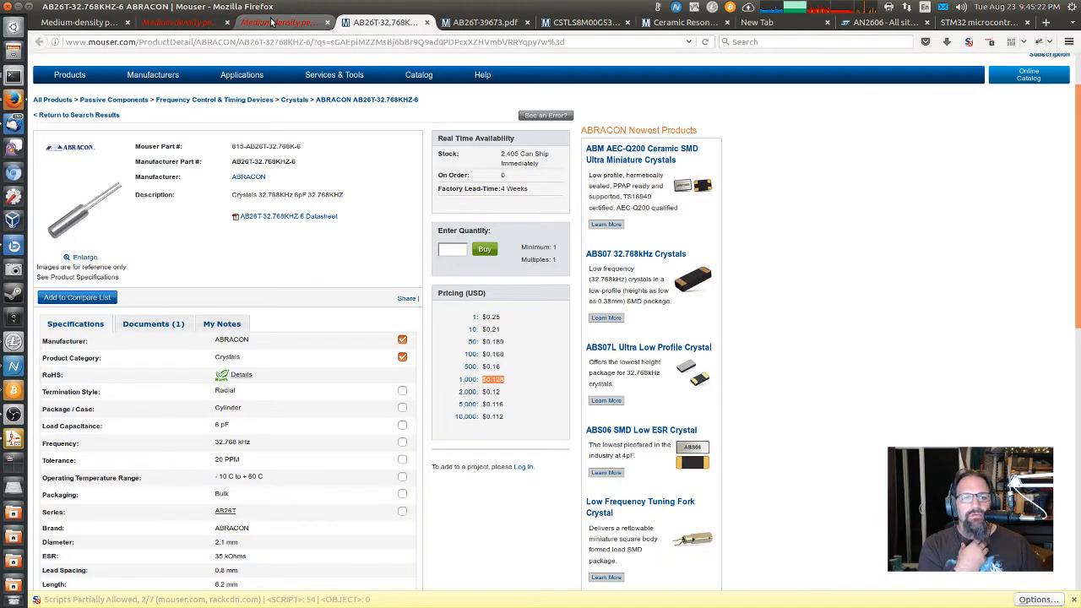
left_click(785, 22)
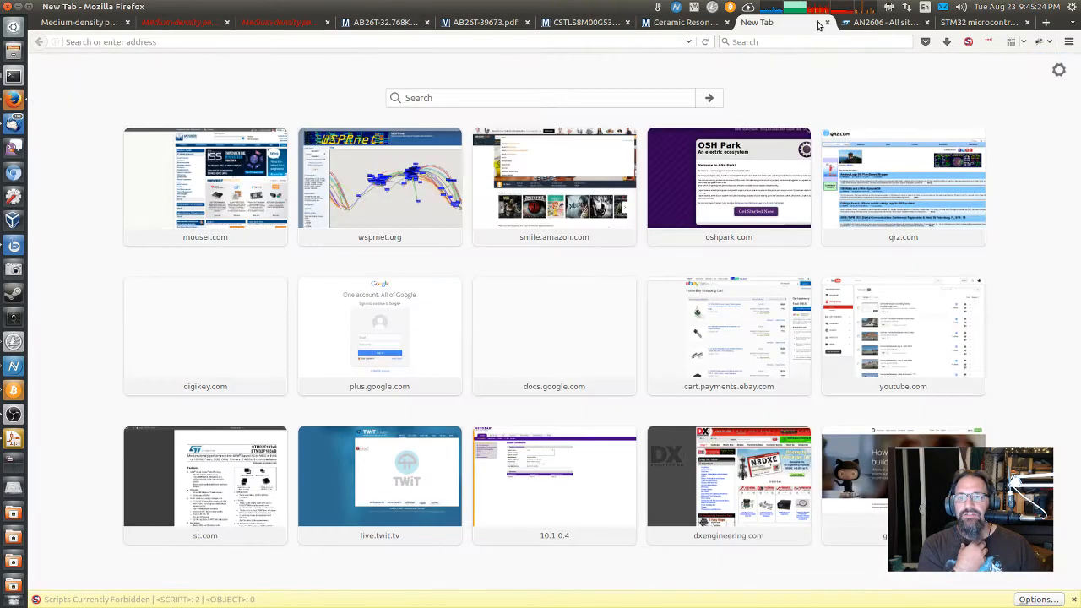
left_click(828, 23)
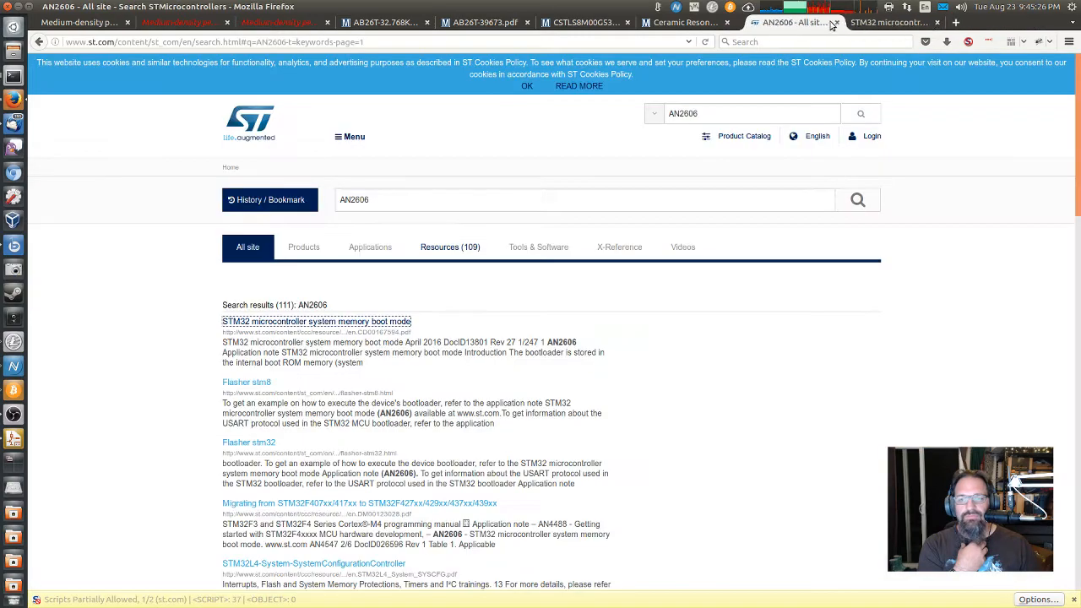
left_click(878, 23)
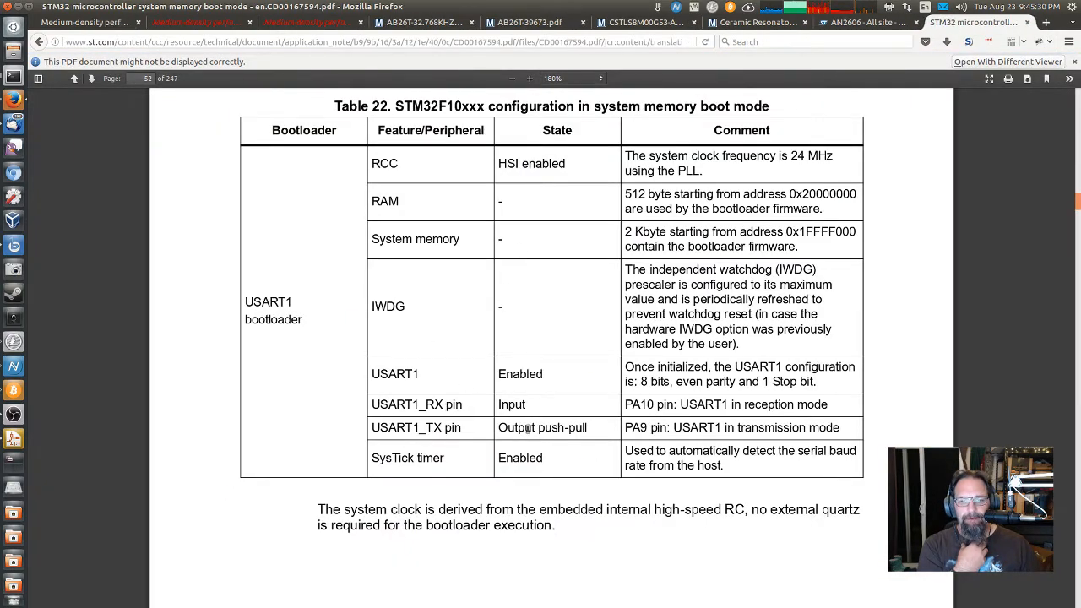
Step: Read AN2606's bootloader selection flowchart and version table in sections 12.2 and 12.3, and return to section 12.1
scroll(527, 429, "down", 8)
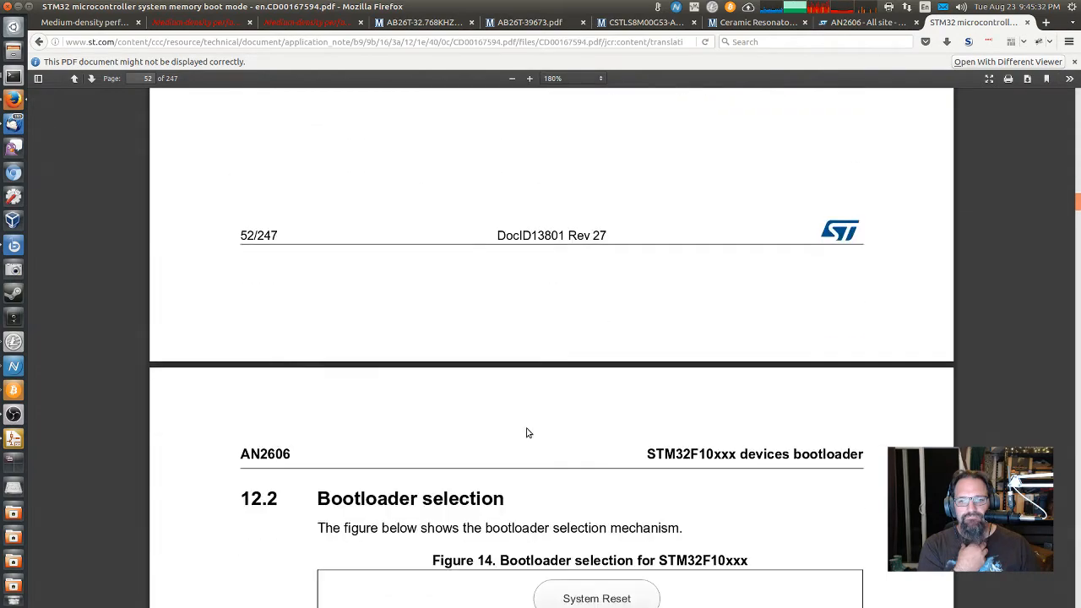
scroll(527, 433, "down", 5)
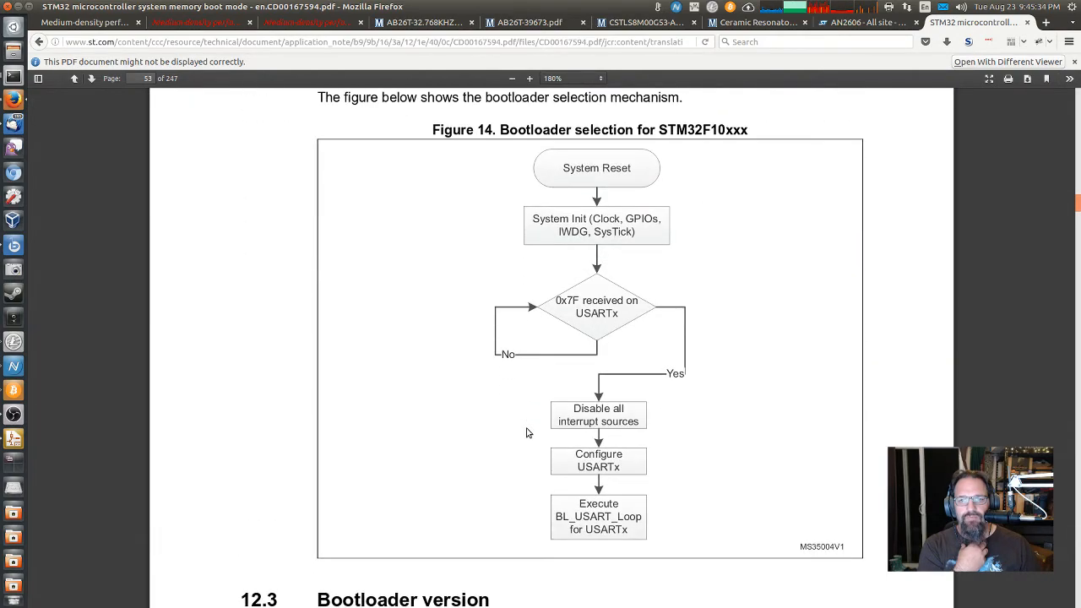
scroll(527, 432, "down", 3)
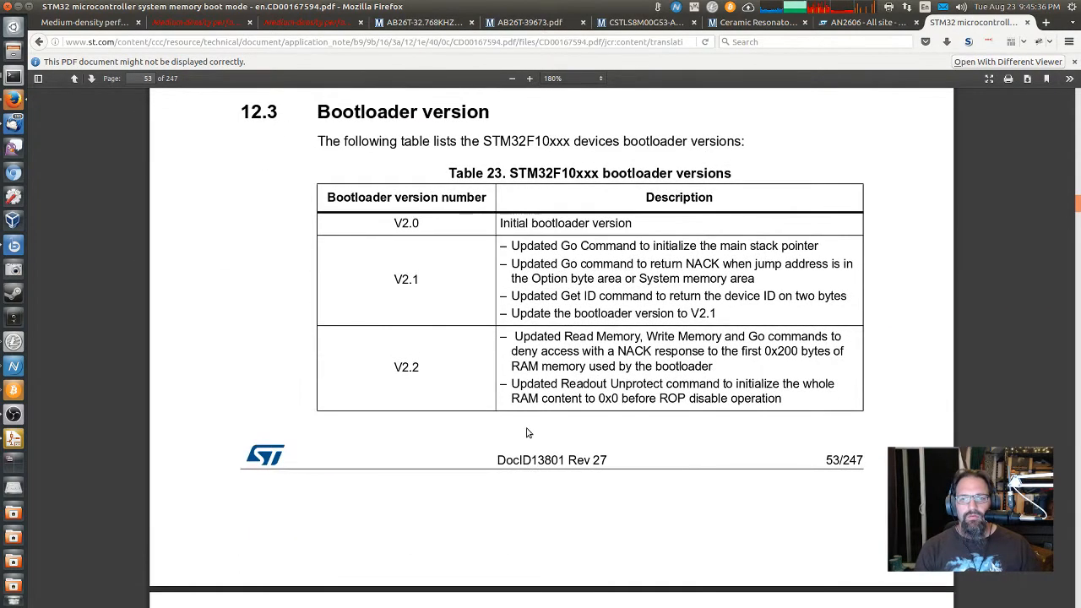
scroll(527, 432, "up", 5)
scroll(428, 313, "up", 8)
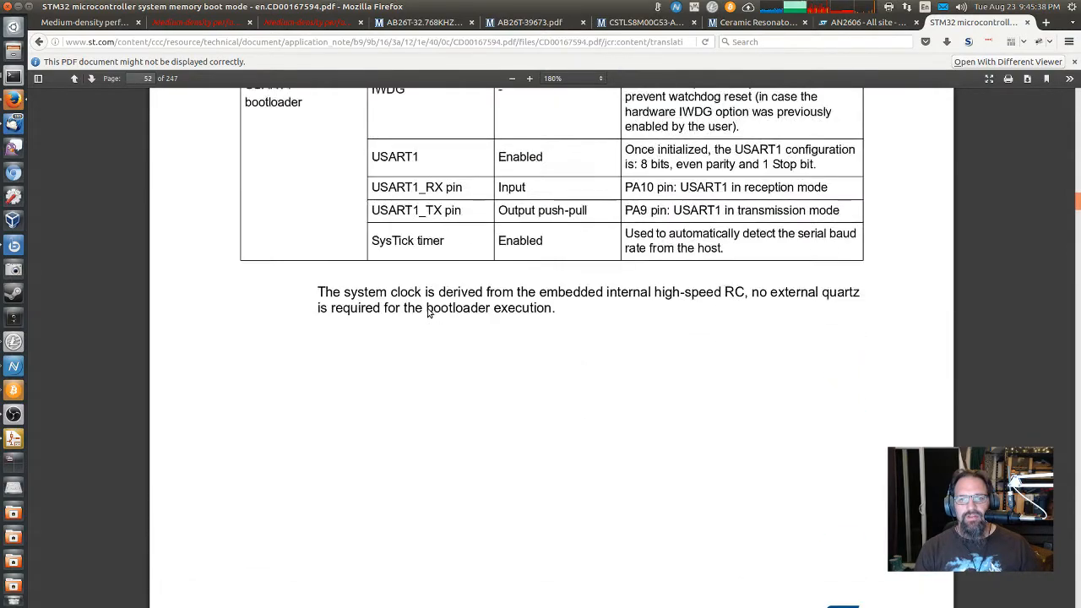
scroll(428, 312, "up", 3)
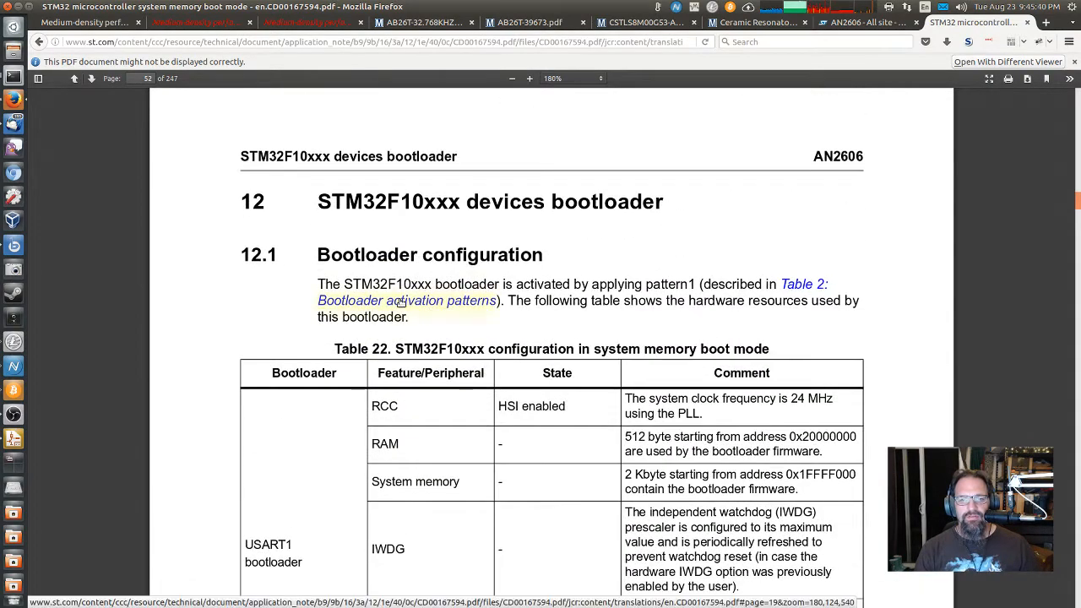
Step: Follow the reference to Table 2, Bootloader activation patterns, and read its pin conditions and the notes on page 20
left_click(399, 305)
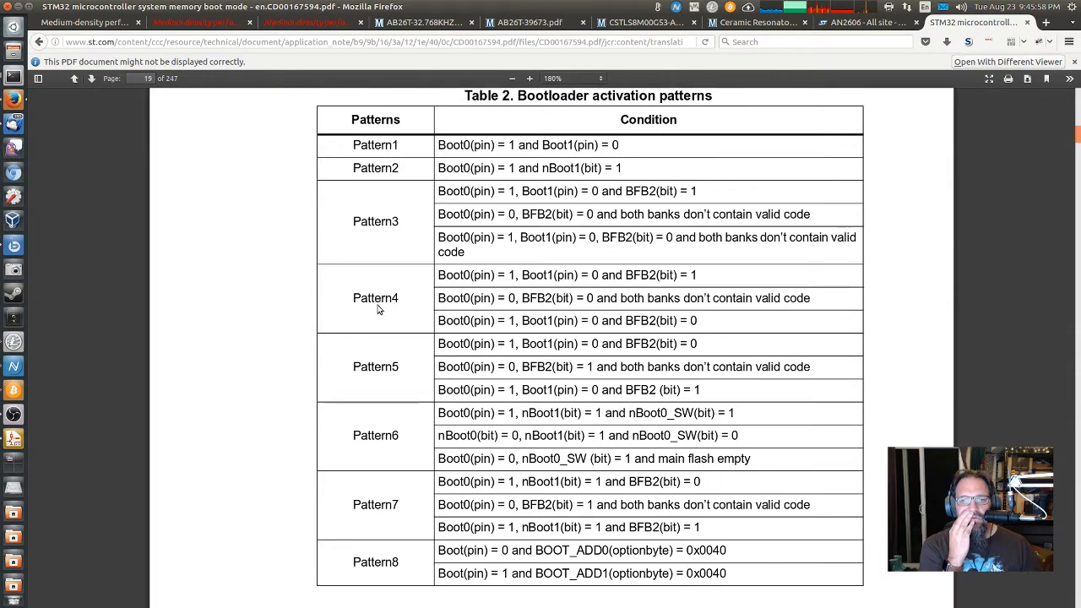
scroll(379, 308, "down", 6)
scroll(378, 308, "down", 5)
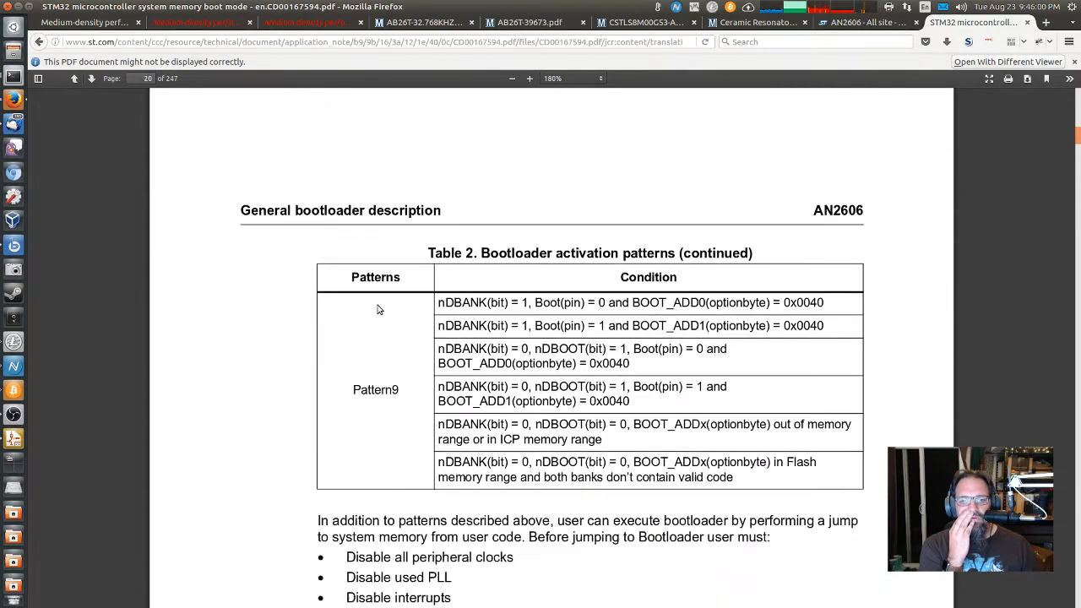
scroll(379, 310, "down", 2)
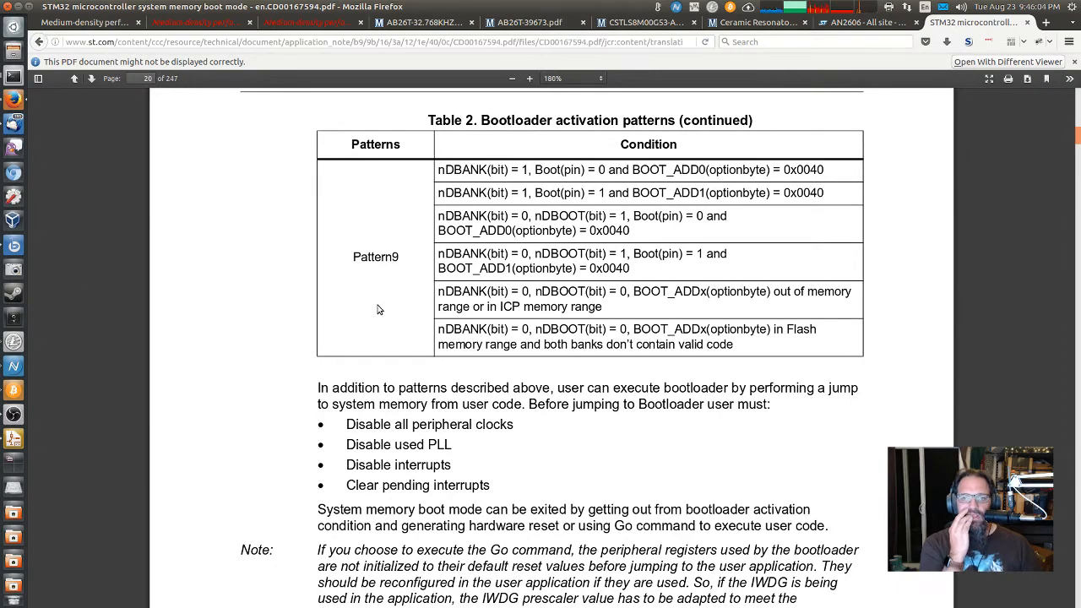
scroll(379, 309, "up", 8)
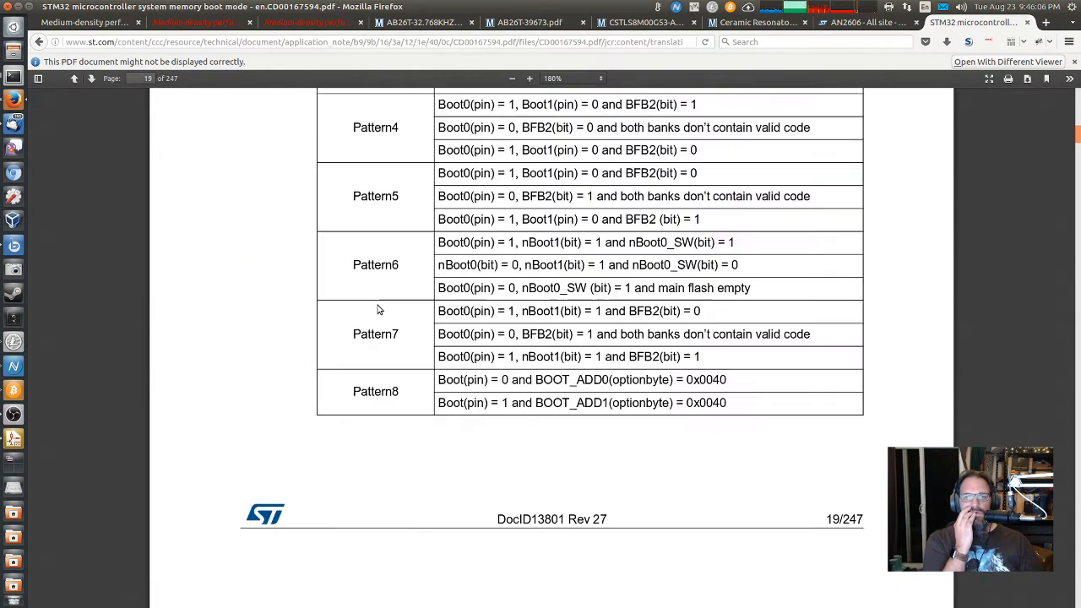
scroll(378, 309, "up", 4)
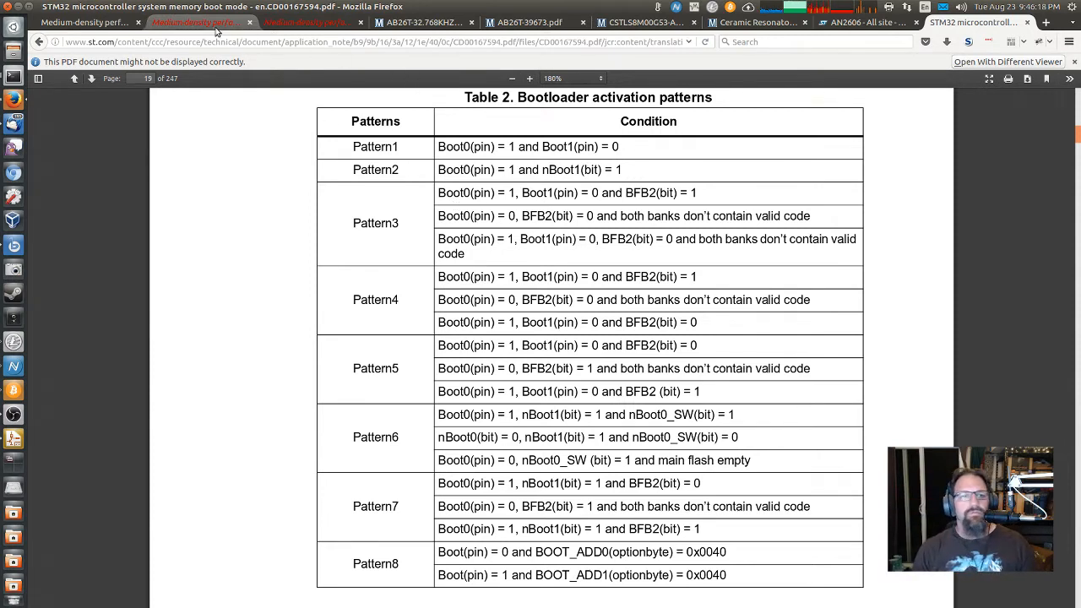
Step: Return to the STM32F103 datasheet and look up the PB2/BOOT1 row of the Table 5 pin definitions on page 30
left_click(93, 23)
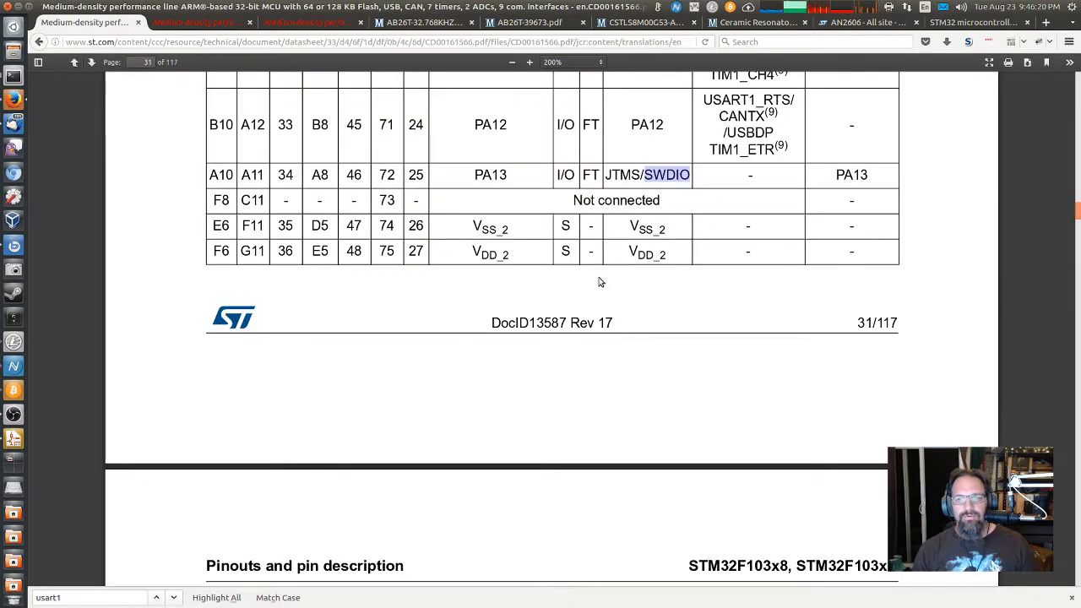
scroll(599, 283, "up", 5)
scroll(598, 282, "up", 15)
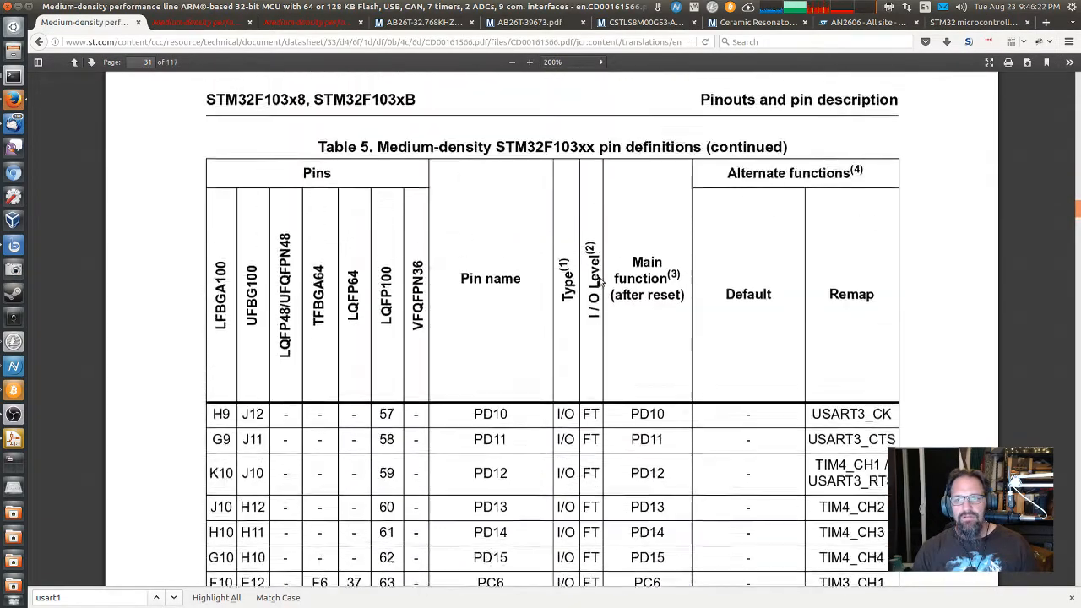
scroll(599, 282, "up", 10)
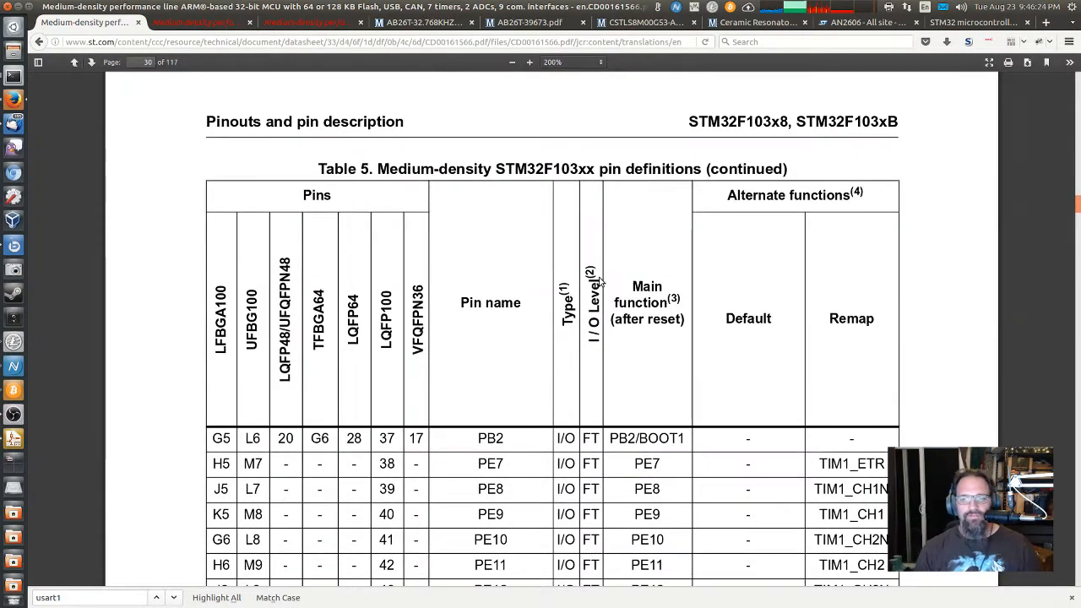
scroll(598, 282, "down", 3)
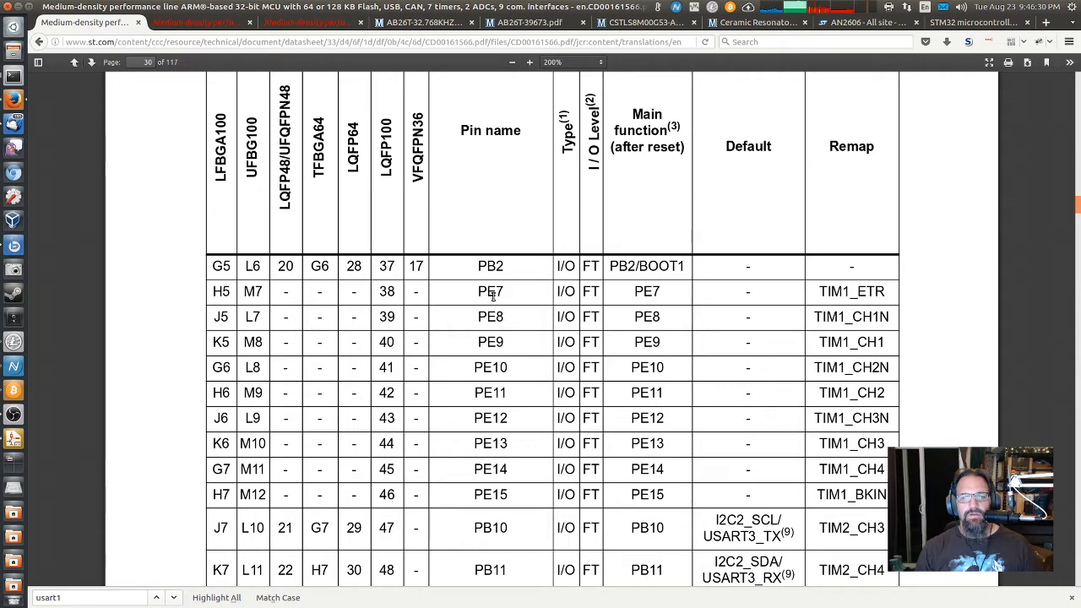
Step: Switch back to the badge schematic in KiCad and attach a left-oriented BOOT1 global label to the STM32F103's PB2 pin
left_click(14, 438)
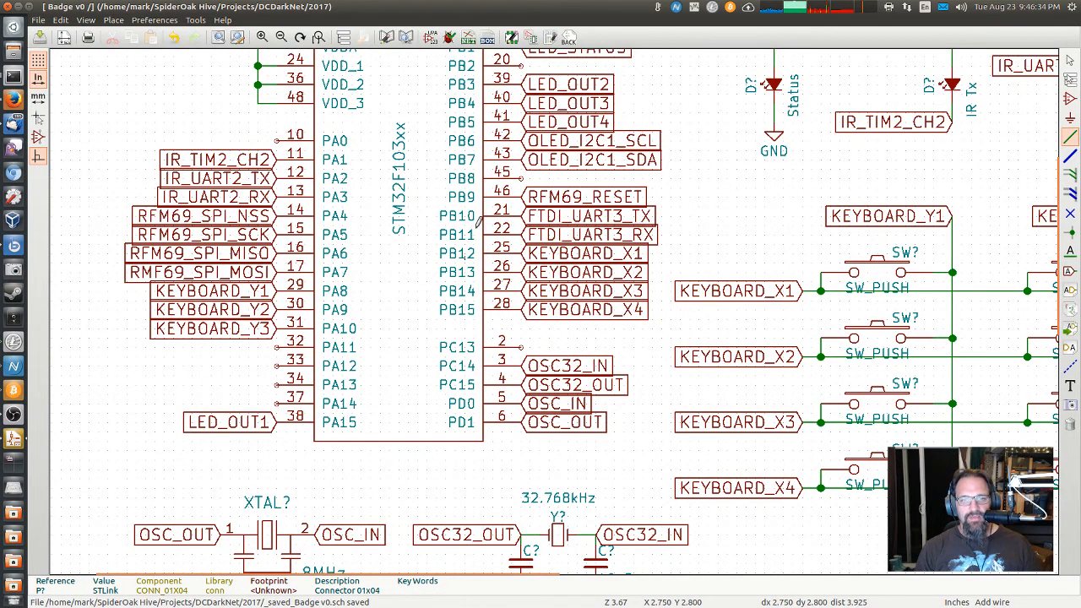
scroll(530, 223, "up", 2)
scroll(531, 221, "up", 1)
scroll(530, 222, "down", 3)
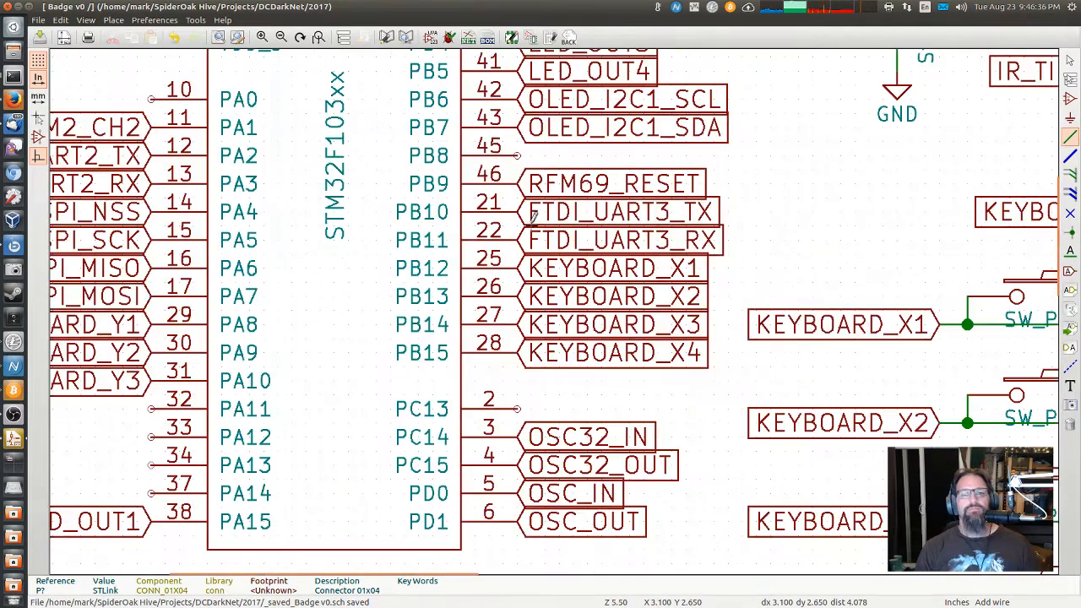
scroll(467, 187, "down", 1)
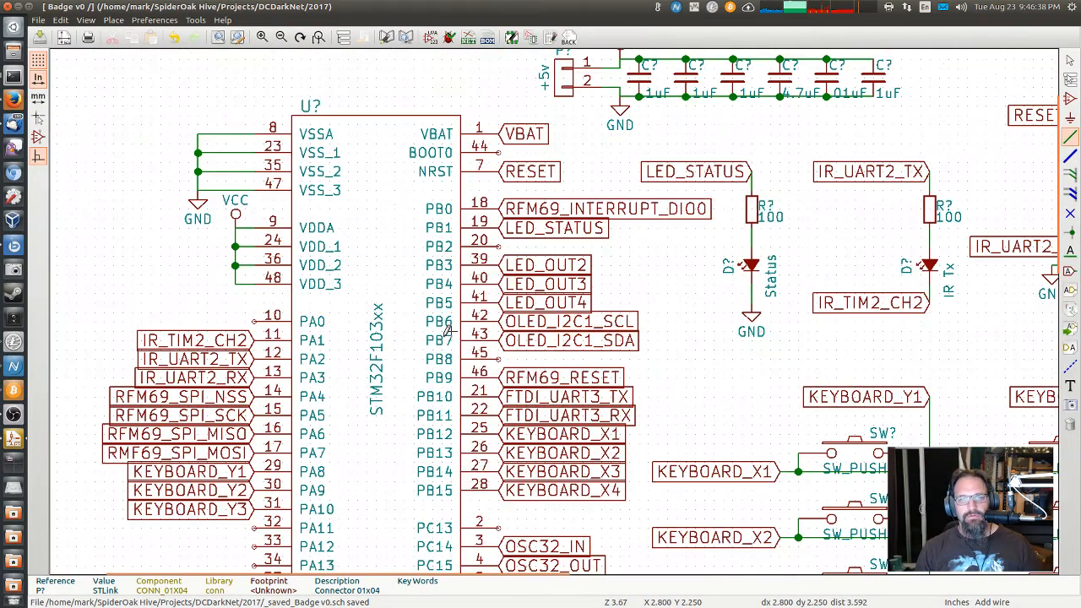
scroll(454, 216, "down", 1)
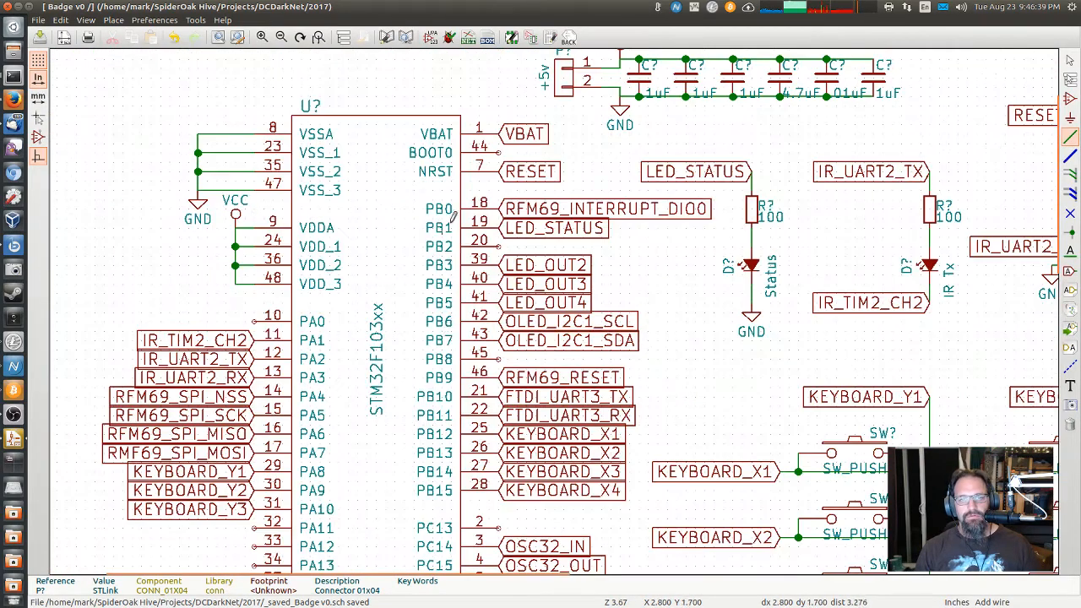
left_click(499, 245)
key("Escape")
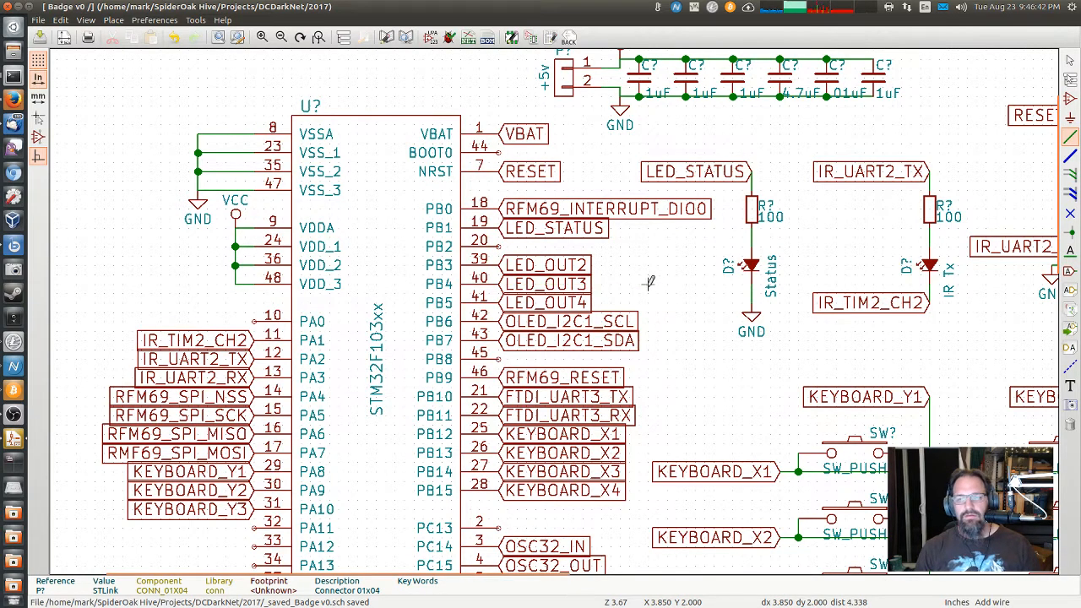
left_click(1069, 271)
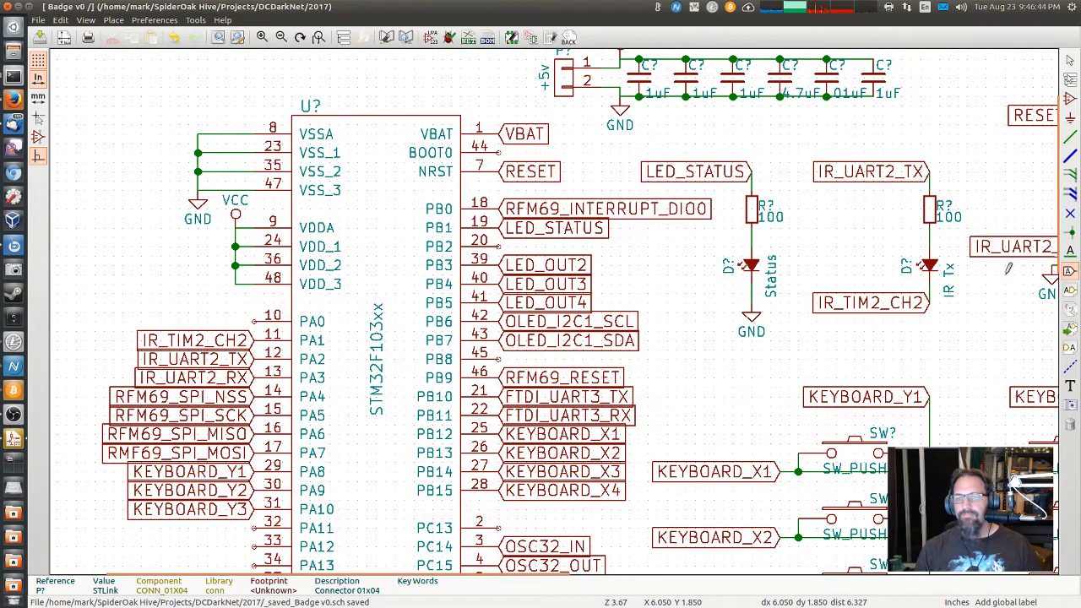
left_click(499, 244)
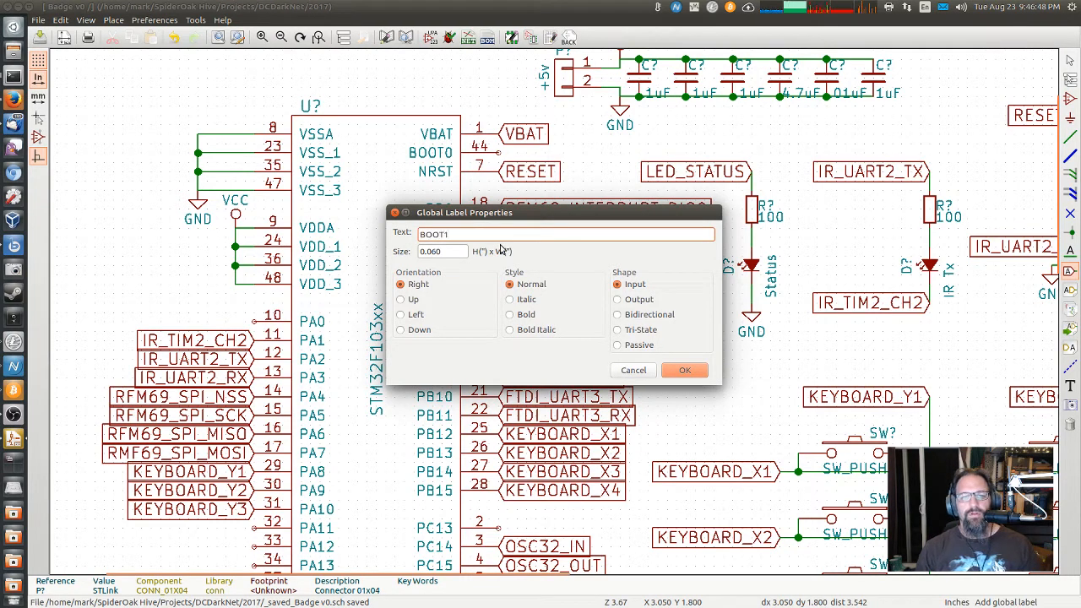
left_click(401, 314)
left_click(684, 370)
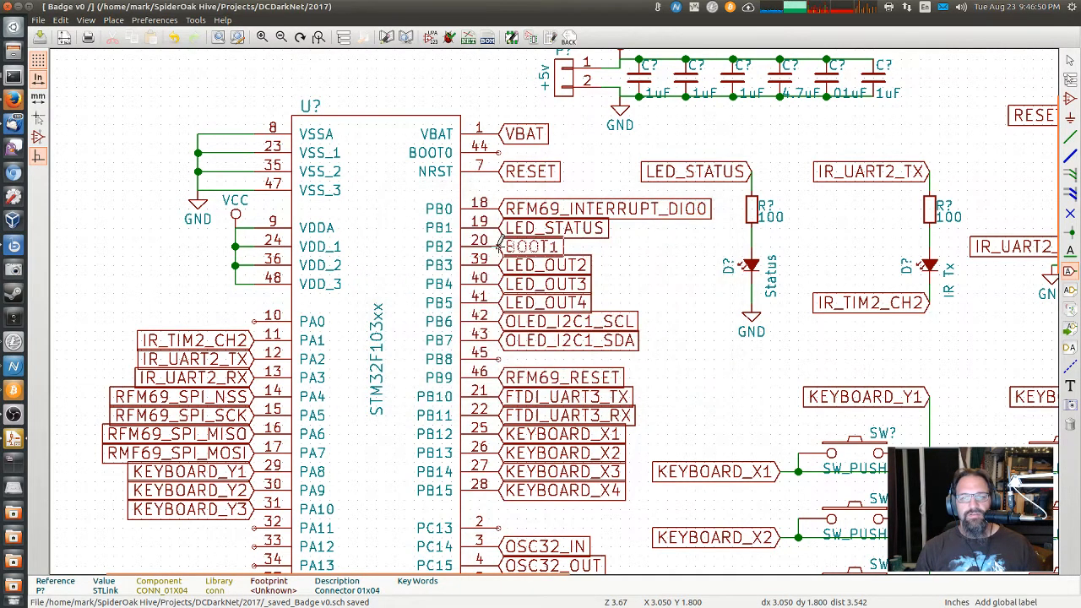
Step: Attach a BOOT0 global label to the STM32F103's BOOT0 pin
left_click(498, 147)
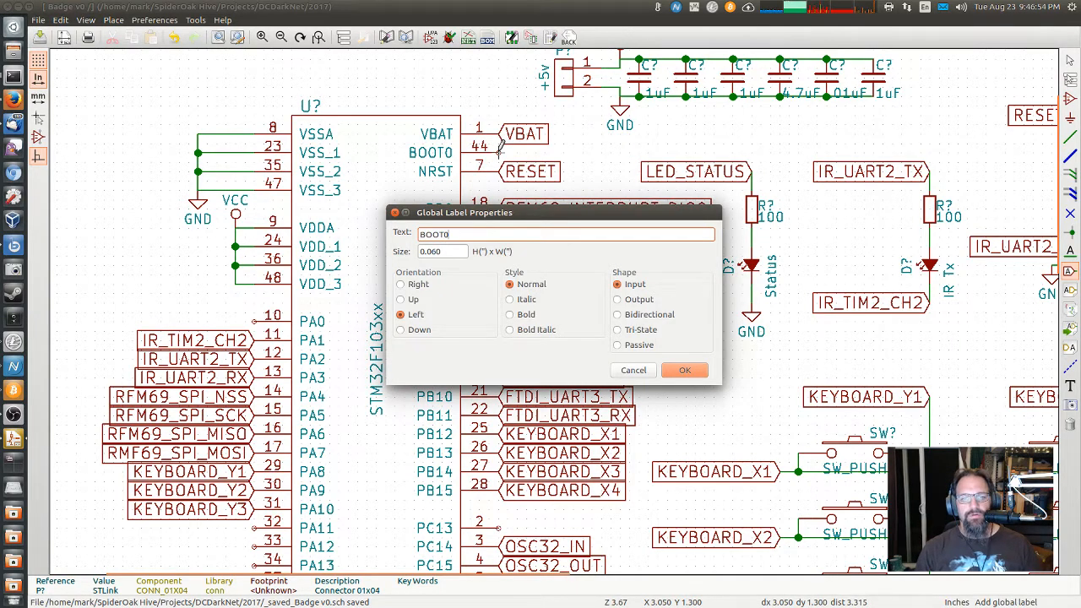
key("Return")
scroll(661, 285, "down", 1)
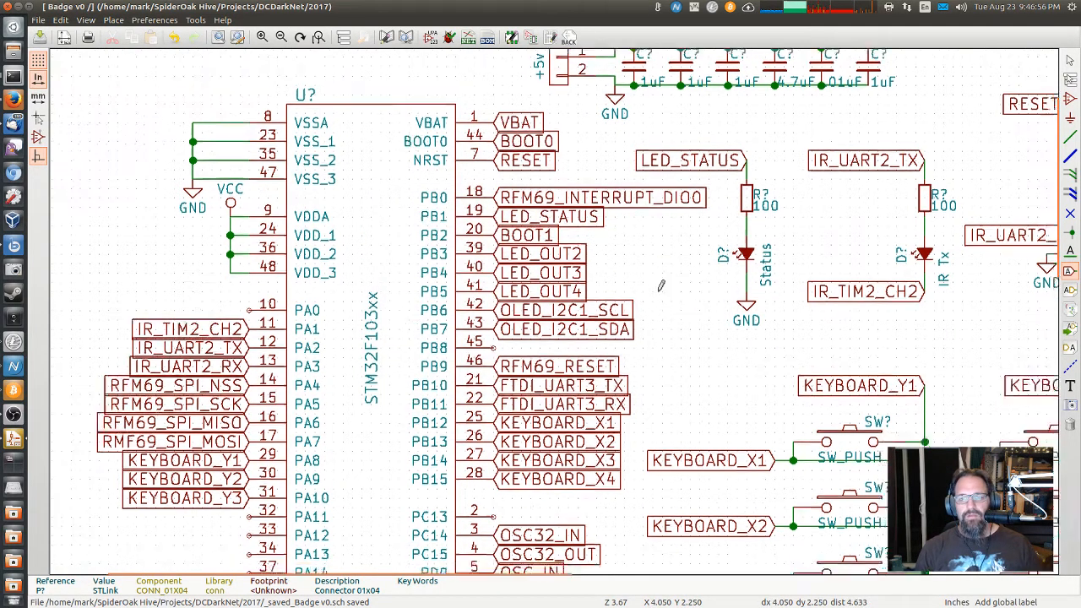
Step: Place a JUMPER3 component, rotated vertically, in the empty area beside the STLink connector
middle_click_drag(662, 285, 180, 212)
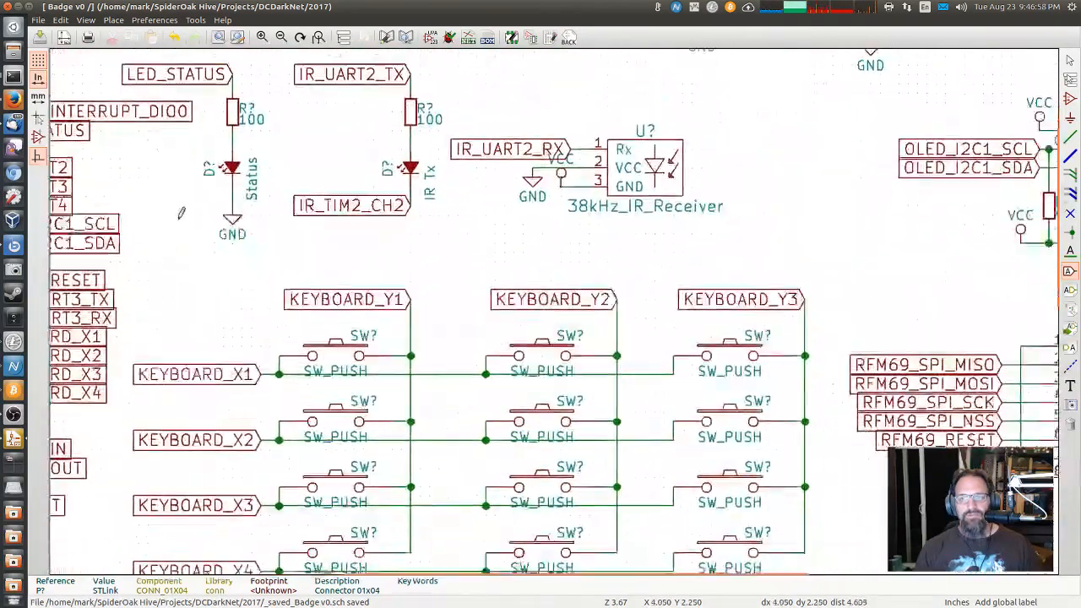
middle_click_drag(447, 480, 422, 132)
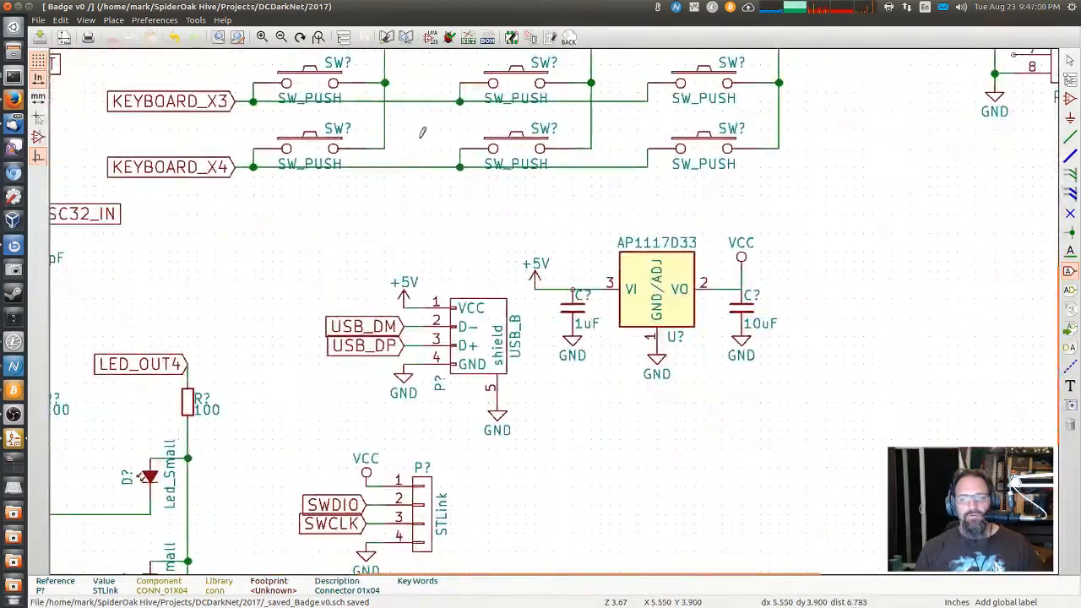
middle_click_drag(481, 347, 395, 177)
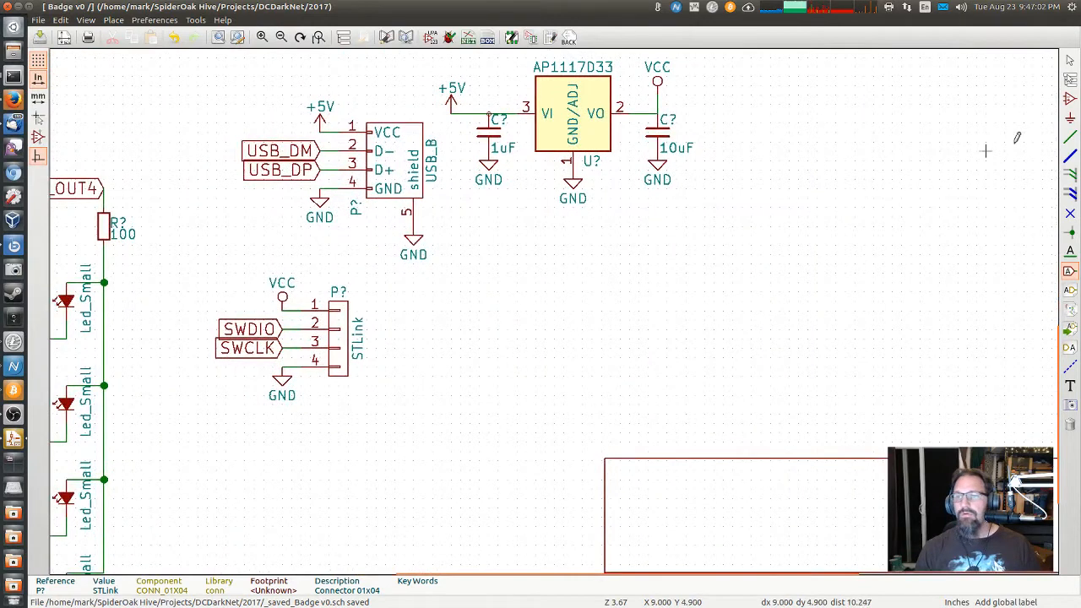
left_click(1070, 99)
left_click(548, 334)
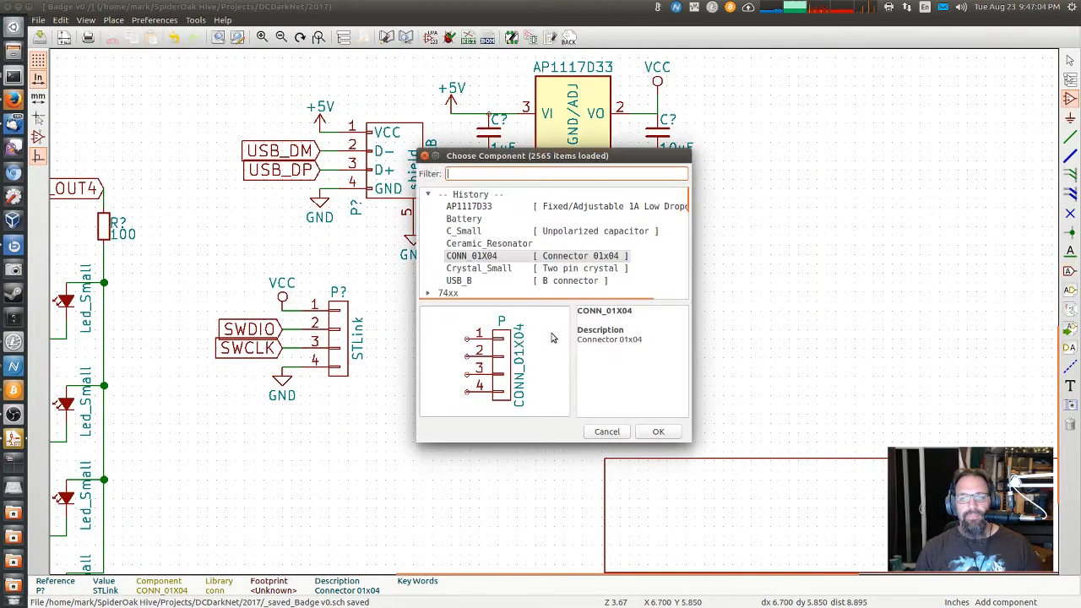
type("jum")
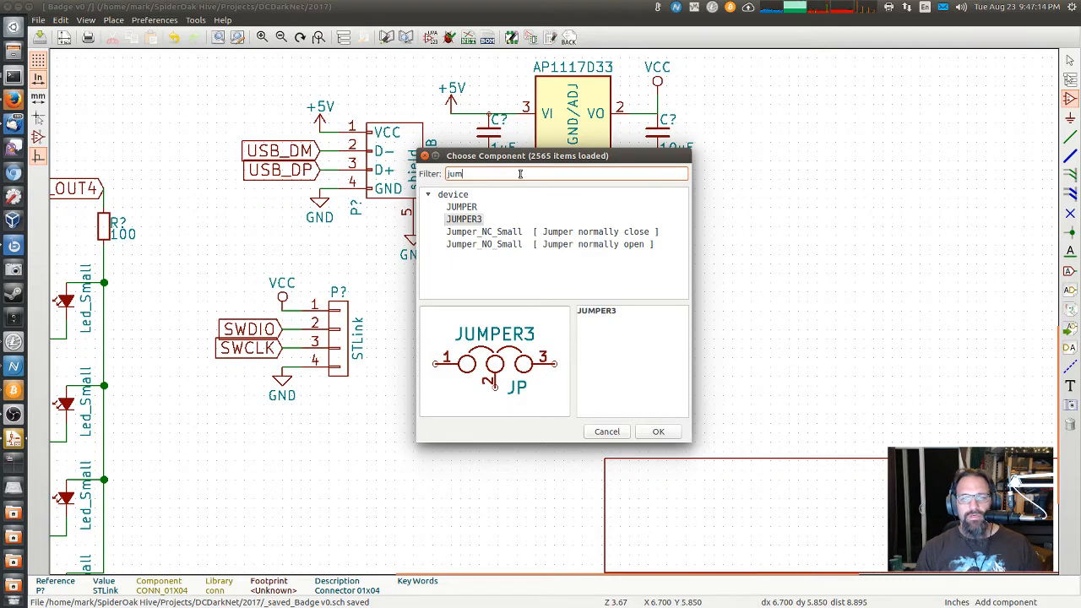
key("Return")
key("r")
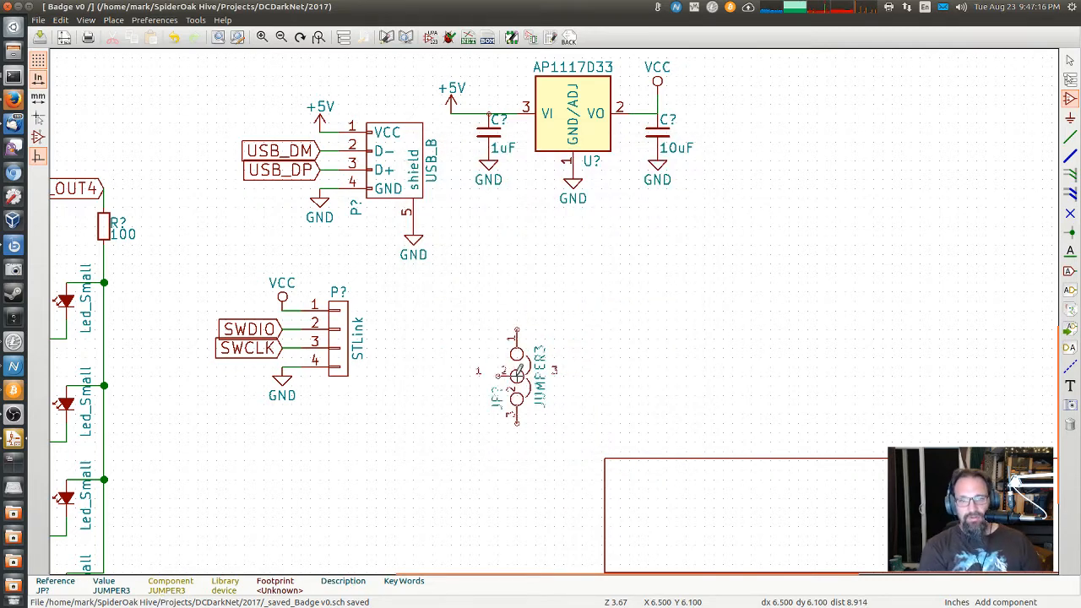
left_click(489, 346)
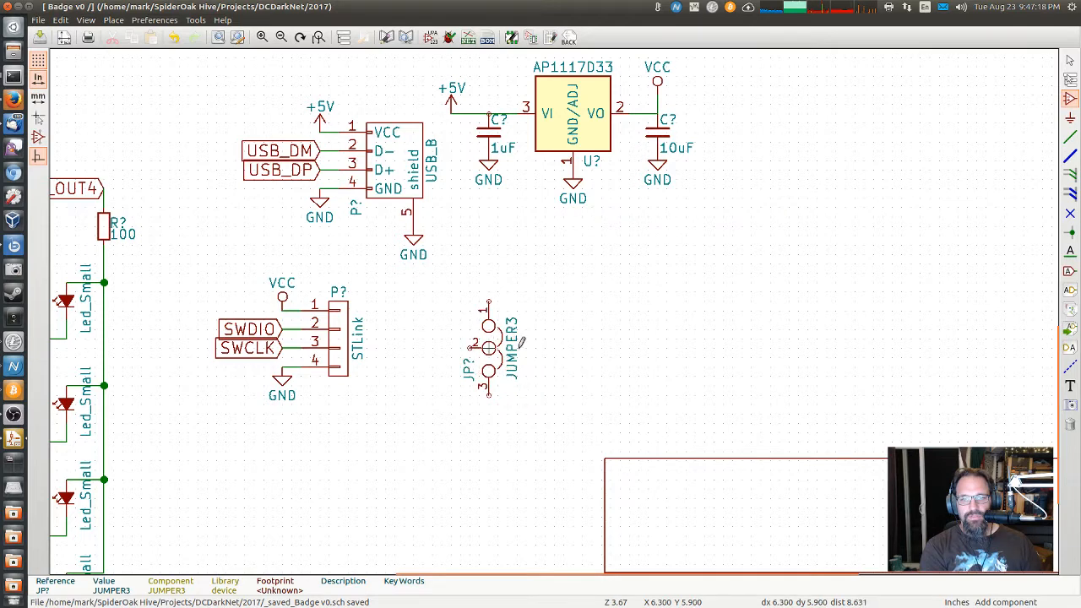
Step: Copy the three-pin jumper and place the copy, mirrored to face the original, just beside it
key("c")
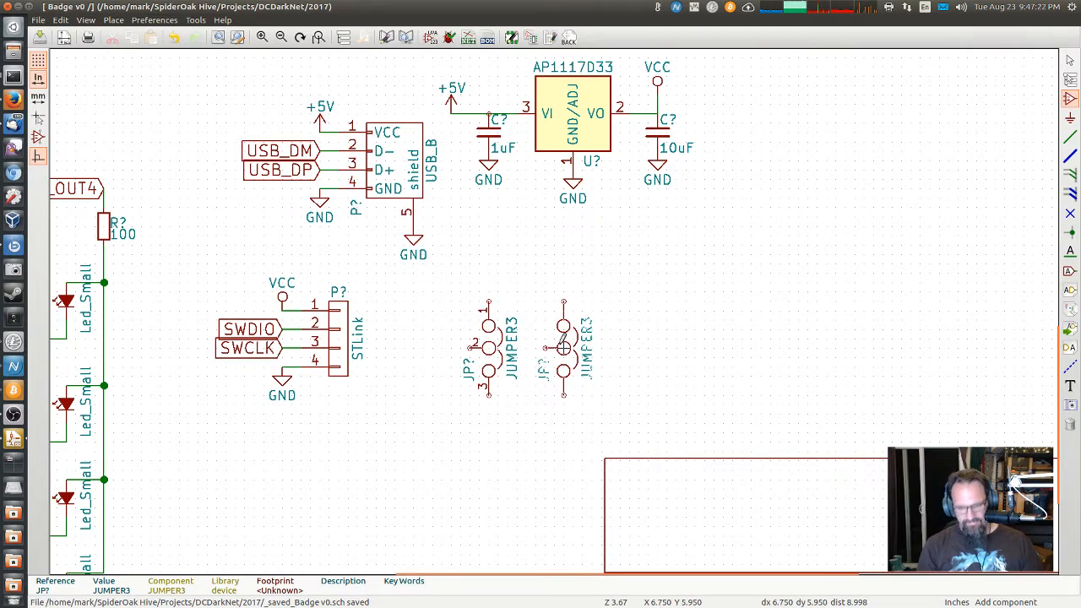
key("y")
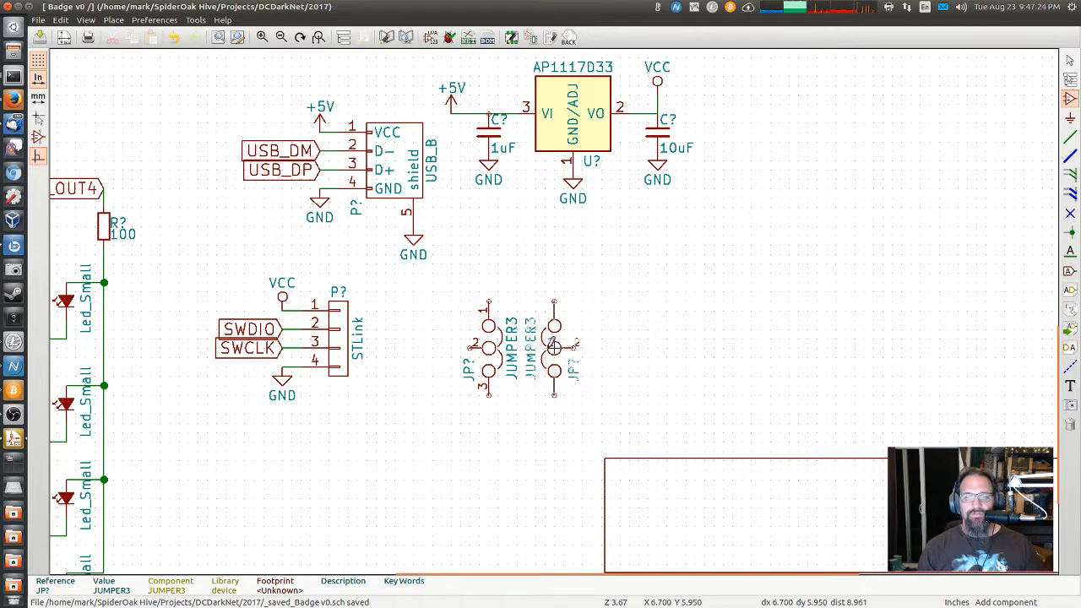
left_click(545, 346)
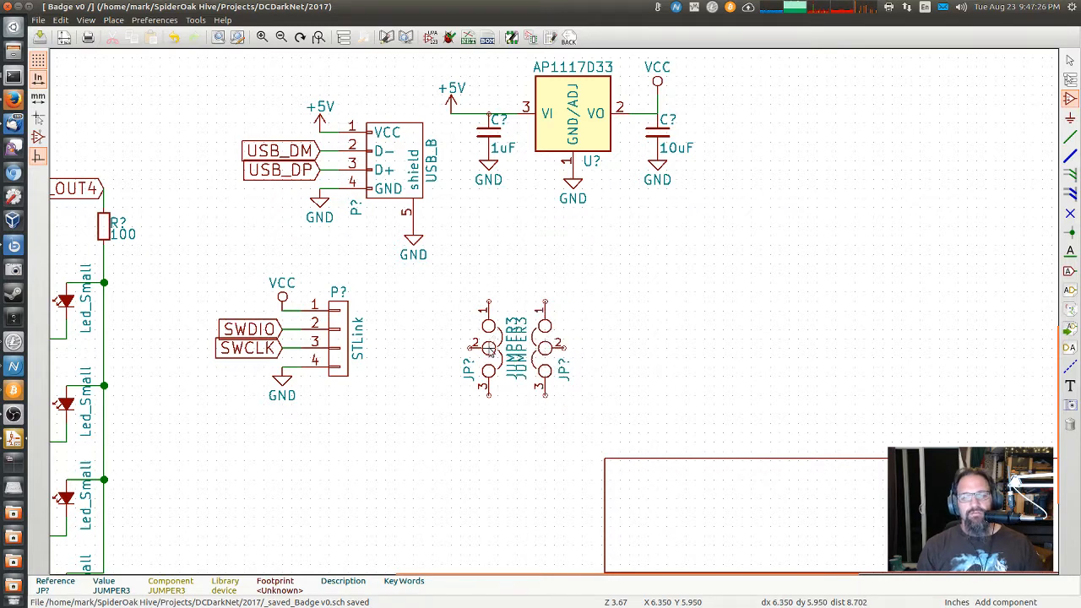
Step: Change the value of the jumper nearer the STLink connector to BOOT0
type("vBOO")
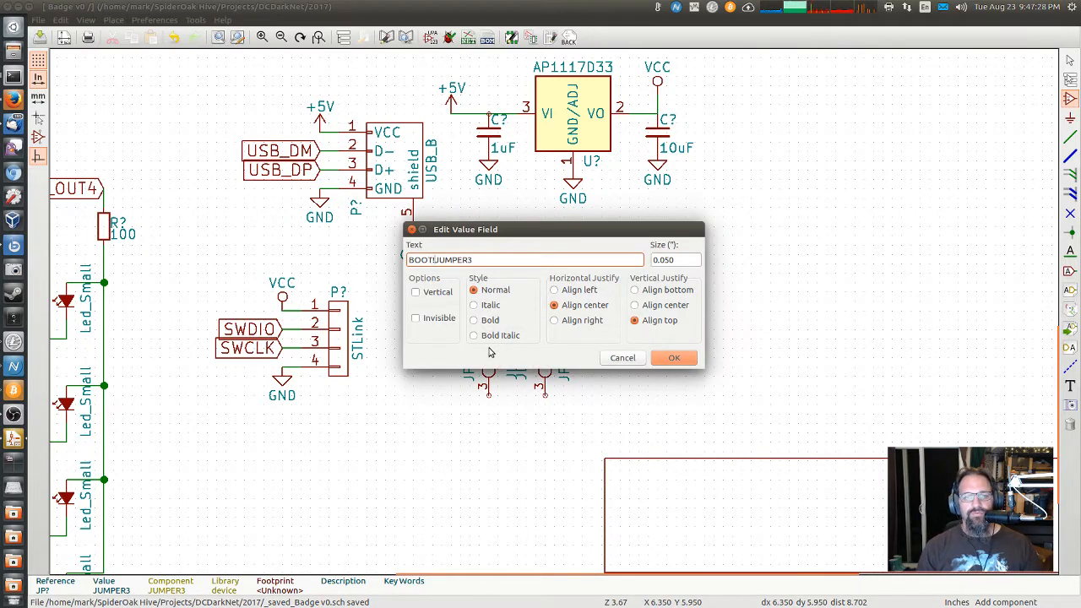
type("T0")
key("shift+End")
key("Delete")
key("Return")
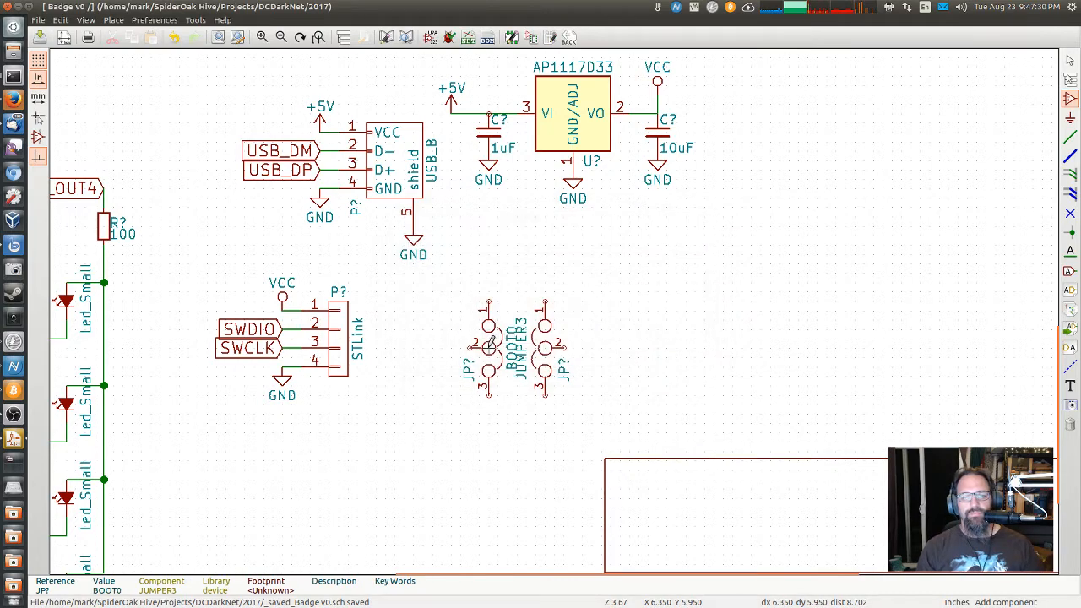
Step: Change the value of the mirrored jumper to BOOT1
key("v")
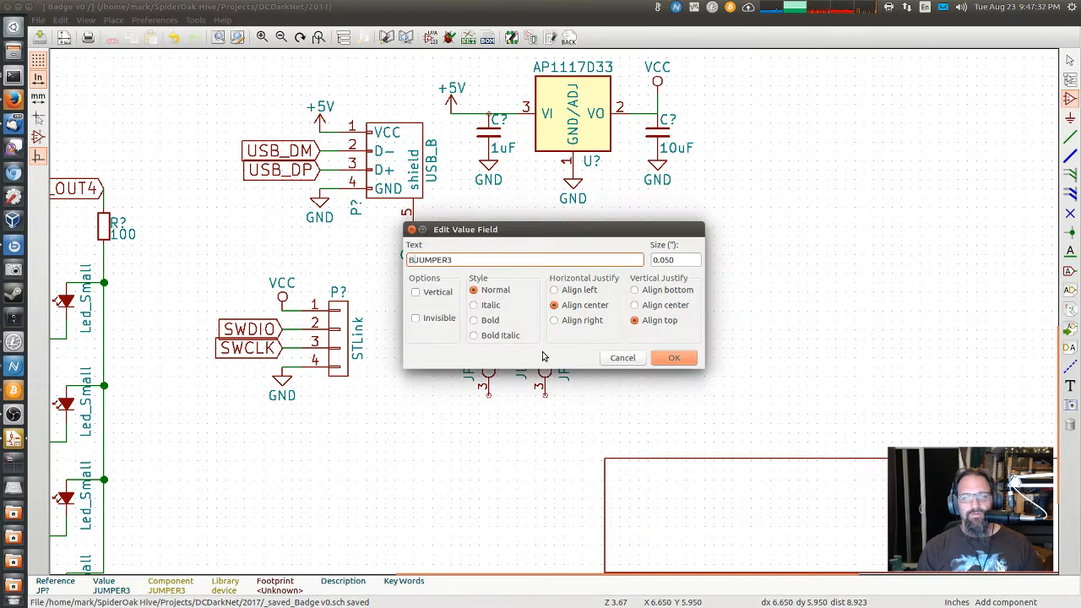
type("BOOT1")
key("shift+End")
key("Delete")
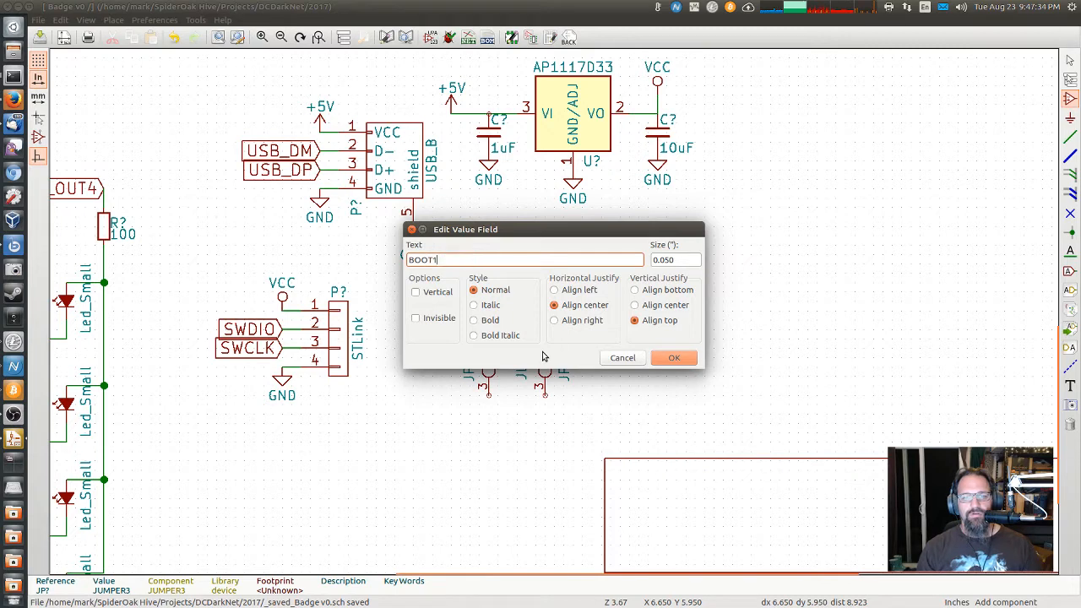
key("Return")
Step: Move the BOOT0 and BOOT1 value texts to the outer sides of their jumpers and shift the BOOT1 jumper closer to BOOT0
key("m")
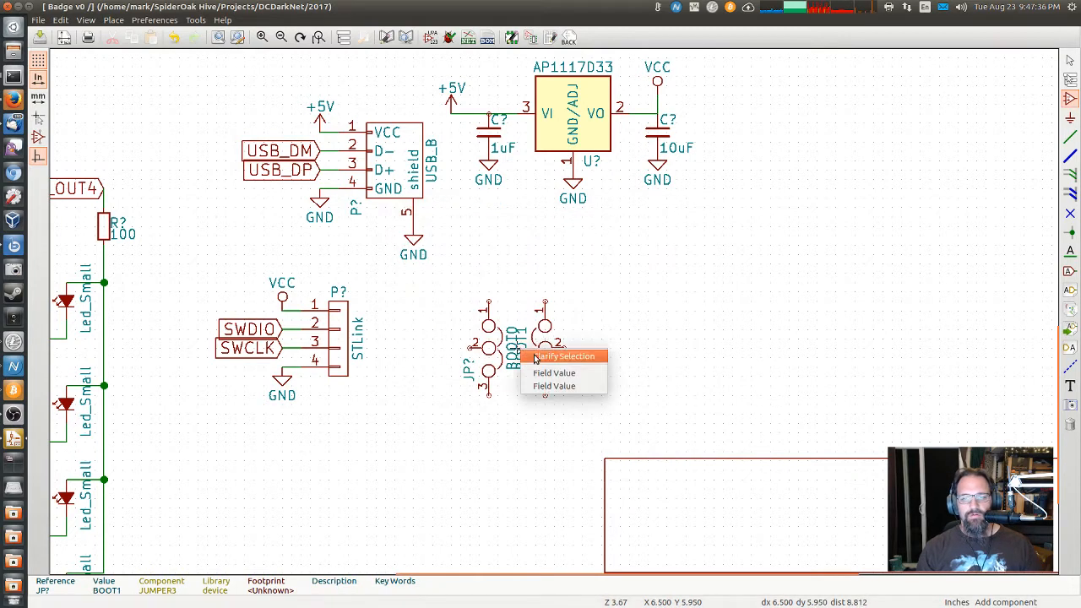
left_click(557, 372)
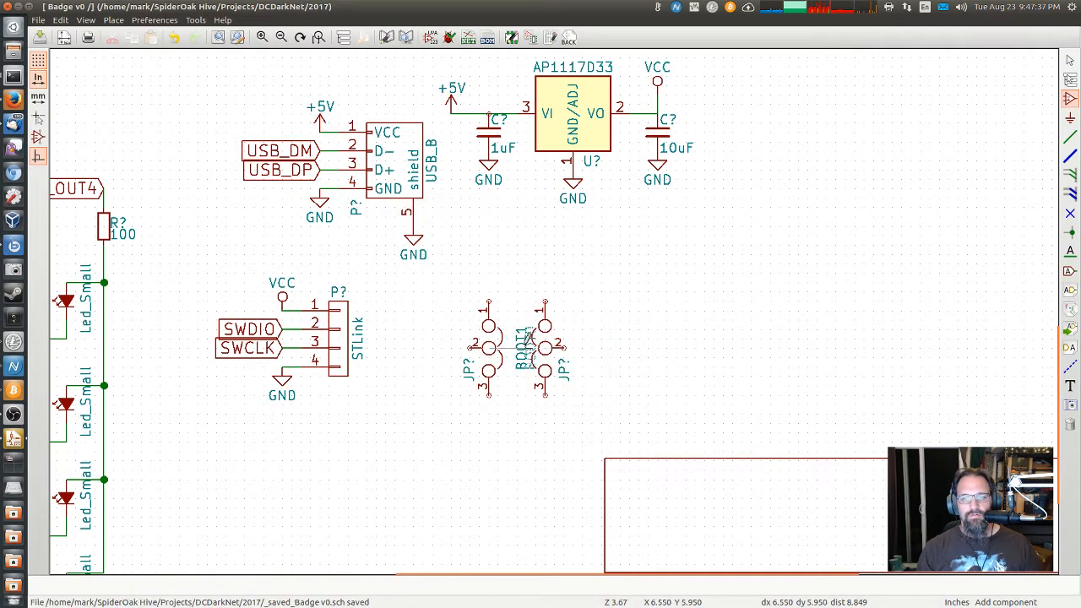
left_click(453, 345)
key("m")
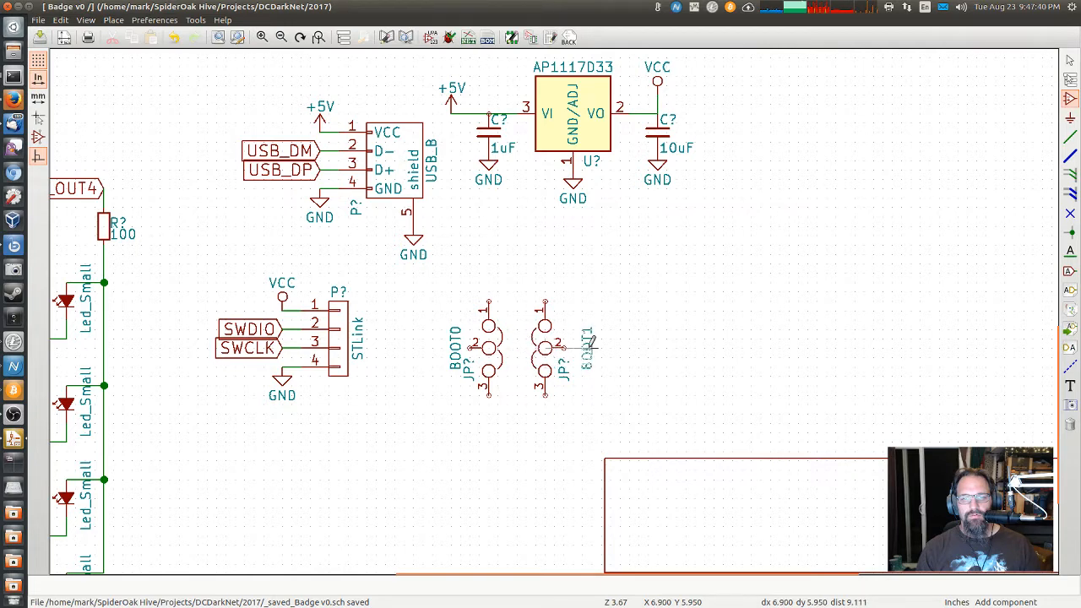
left_click(582, 344)
key("m")
left_click(526, 346)
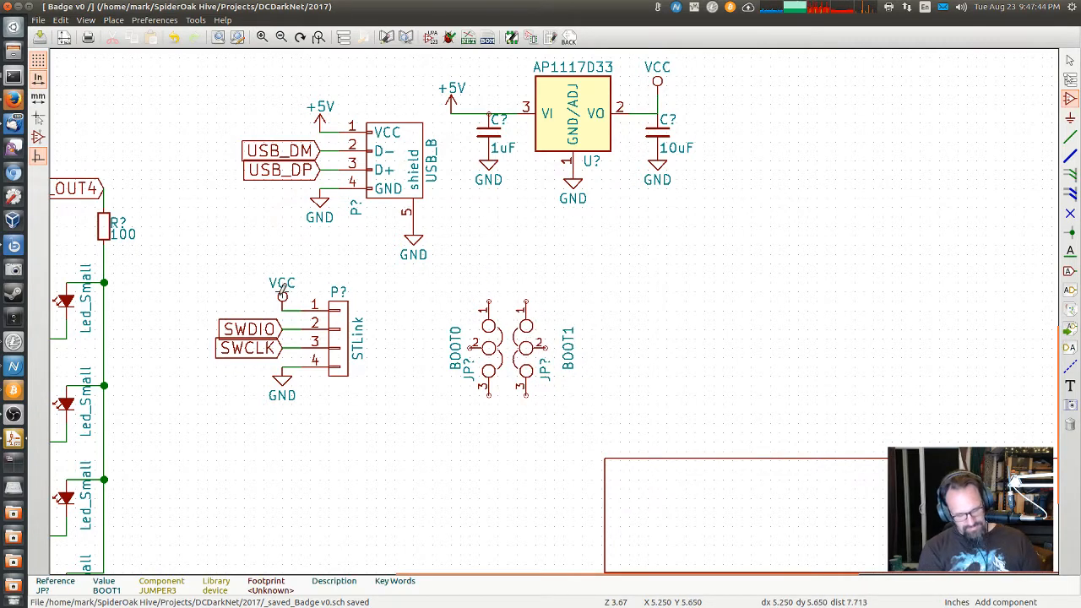
Step: Place a copied VCC symbol above the two BOOT jumpers and a copied GND symbol below them, centred between both
key("c")
left_click(507, 268)
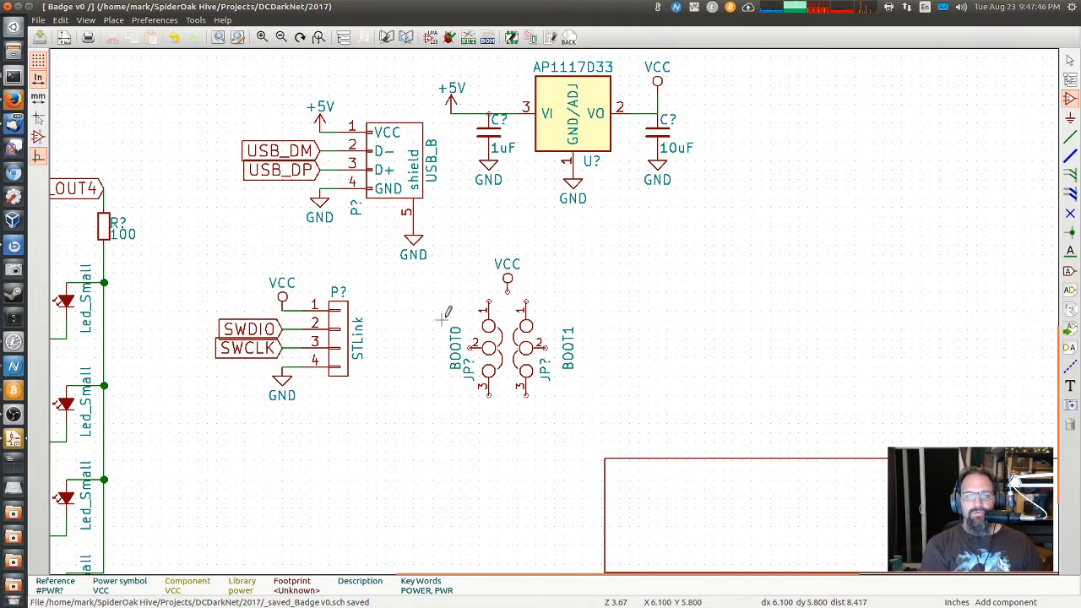
key("c")
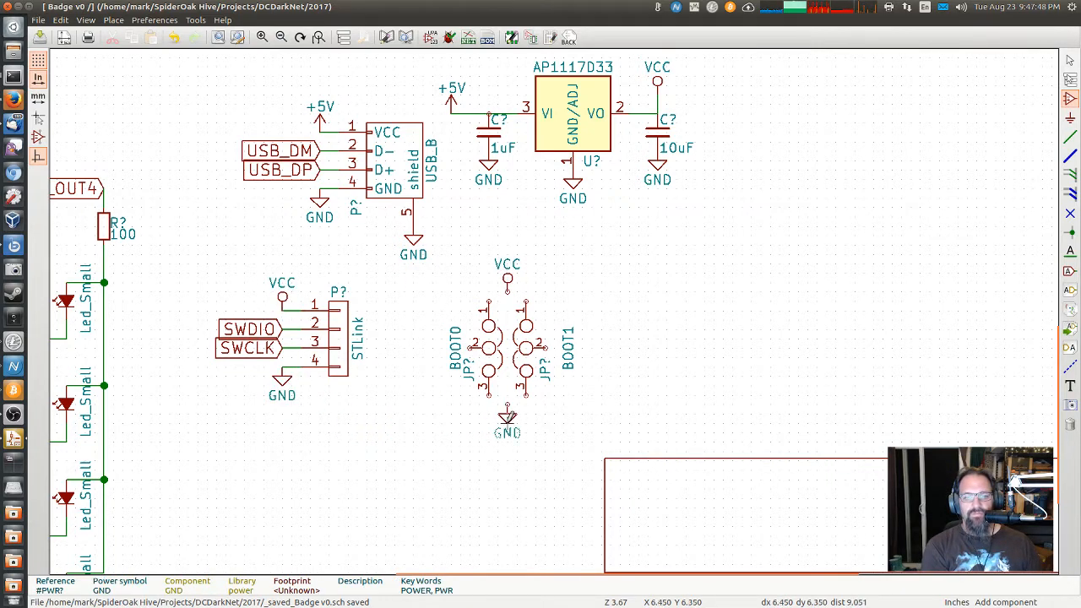
left_click(507, 407)
left_click(1071, 137)
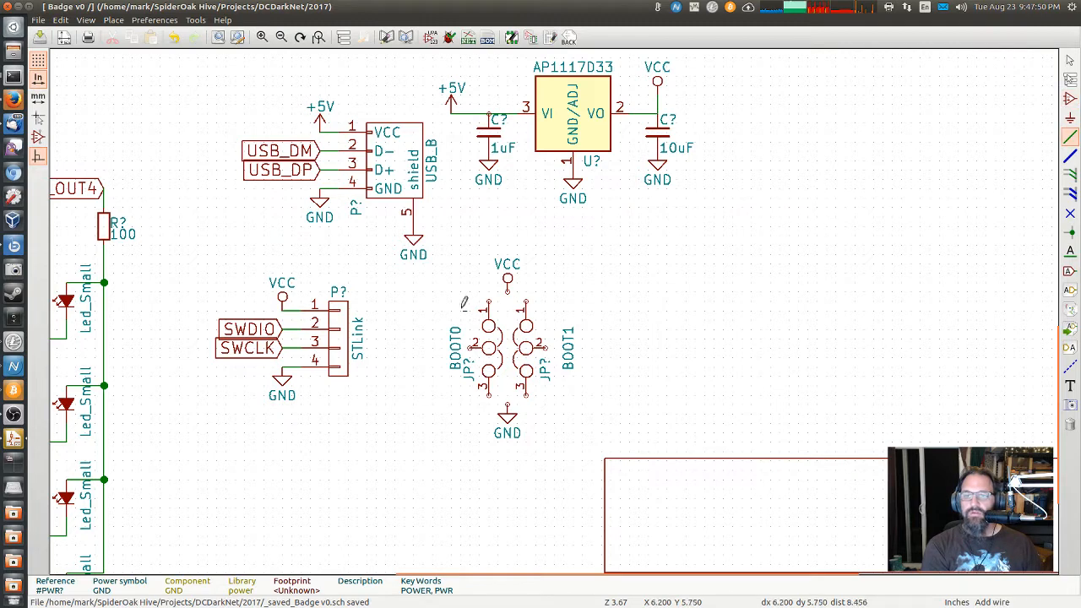
Step: Wire pin 1 of both BOOT jumpers to the VCC symbol and pin 3 of both to the GND symbol
left_click(489, 301)
left_click(508, 292)
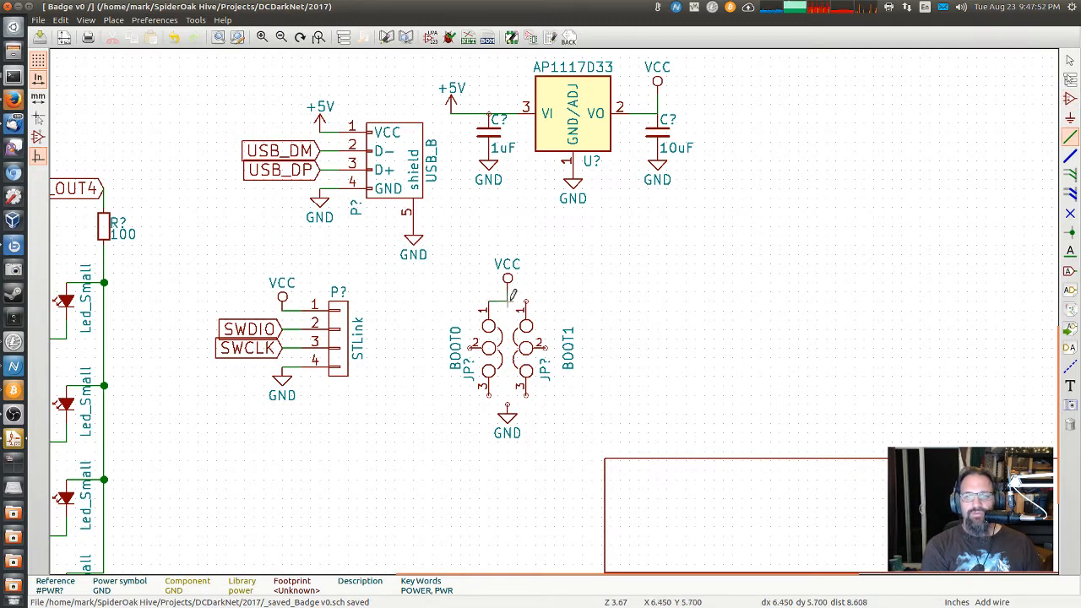
left_click(526, 301)
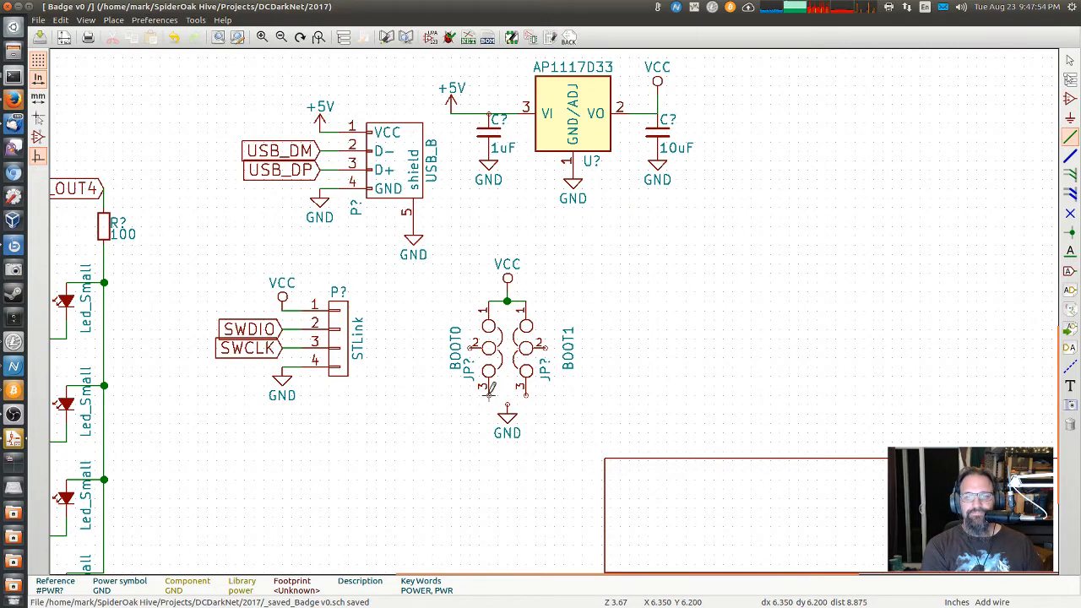
left_click(489, 395)
left_click(526, 394)
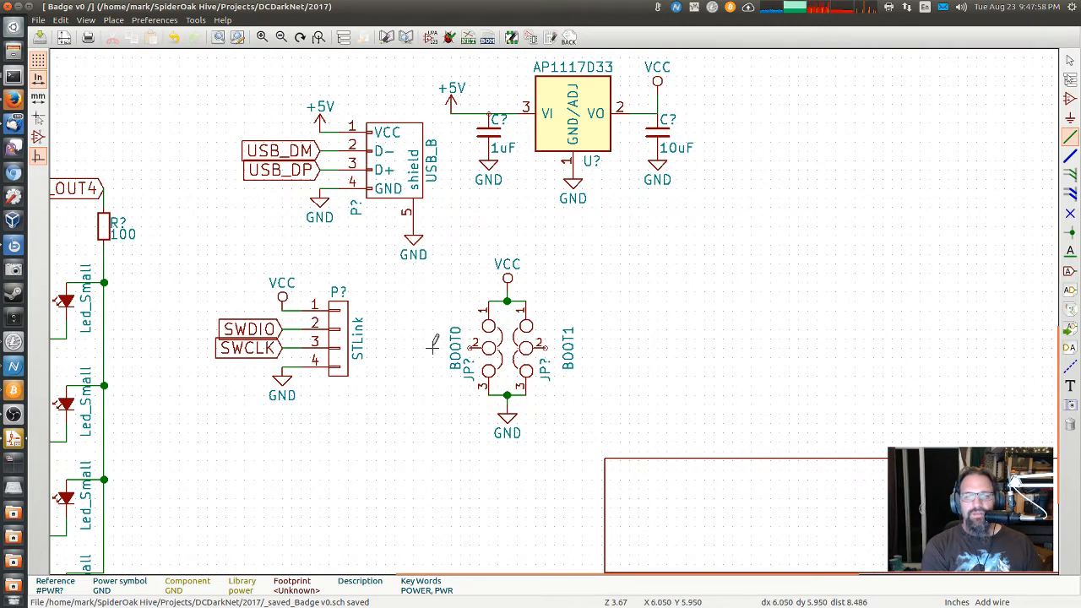
Step: Rotate the BOOT0 and BOOT1 value texts to horizontal and place them above their jumpers, on either side of the VCC symbol
key("m")
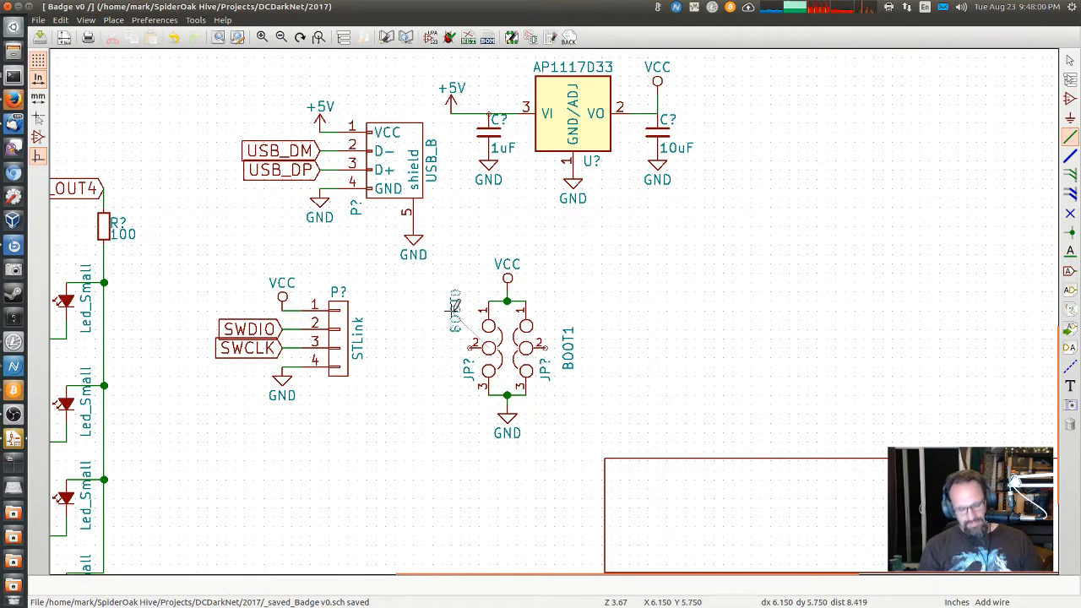
key("r")
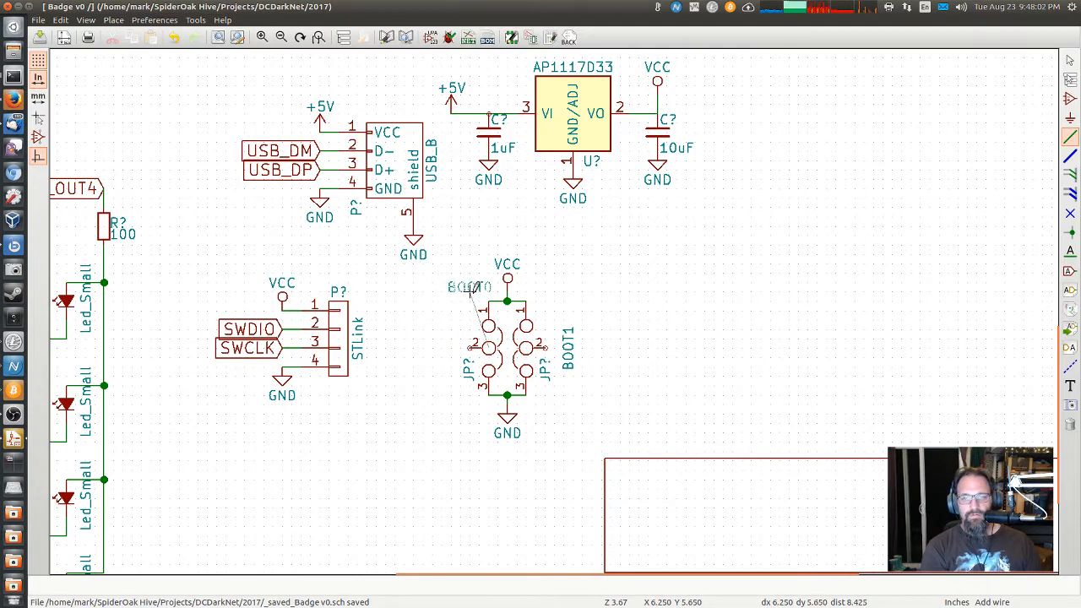
left_click(472, 291)
key("m")
key("r")
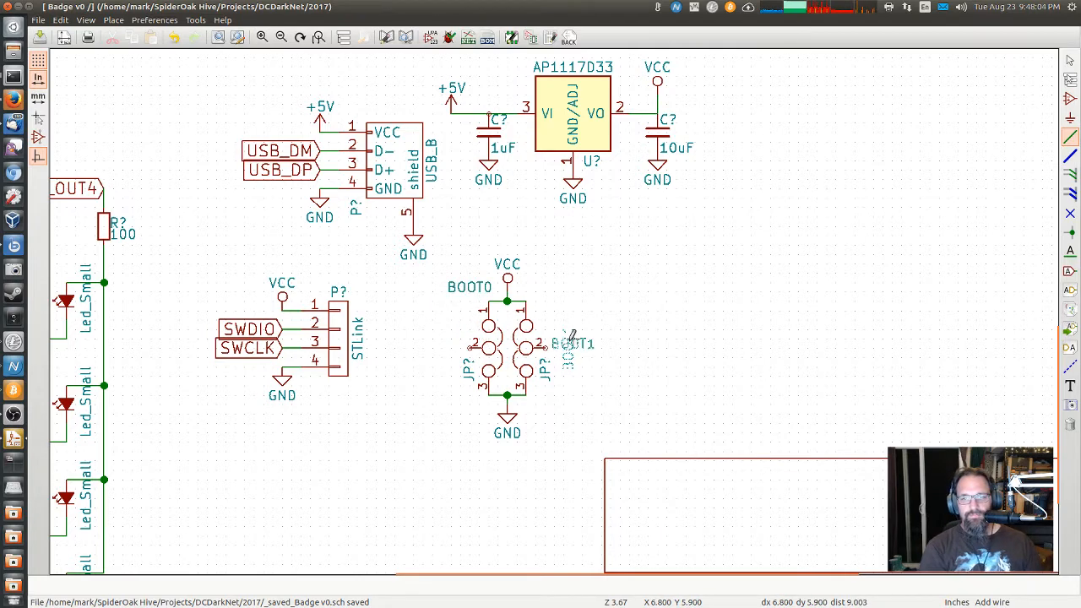
left_click(546, 291)
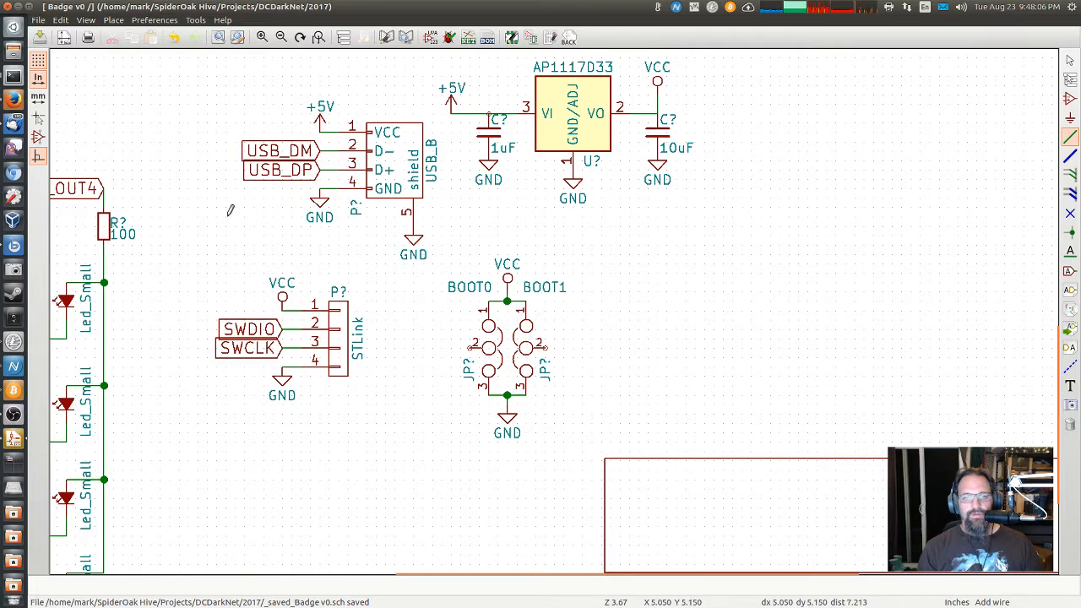
Step: Add a global input label BOOT0 with Right orientation at pin 2 of the BOOT0 jumper
left_click(1070, 270)
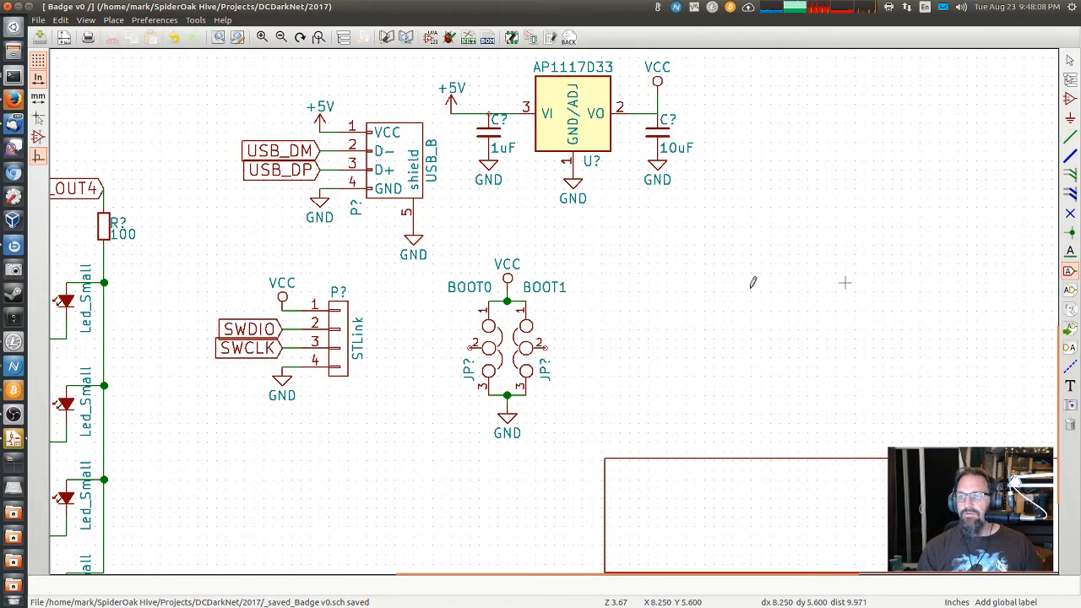
left_click(471, 345)
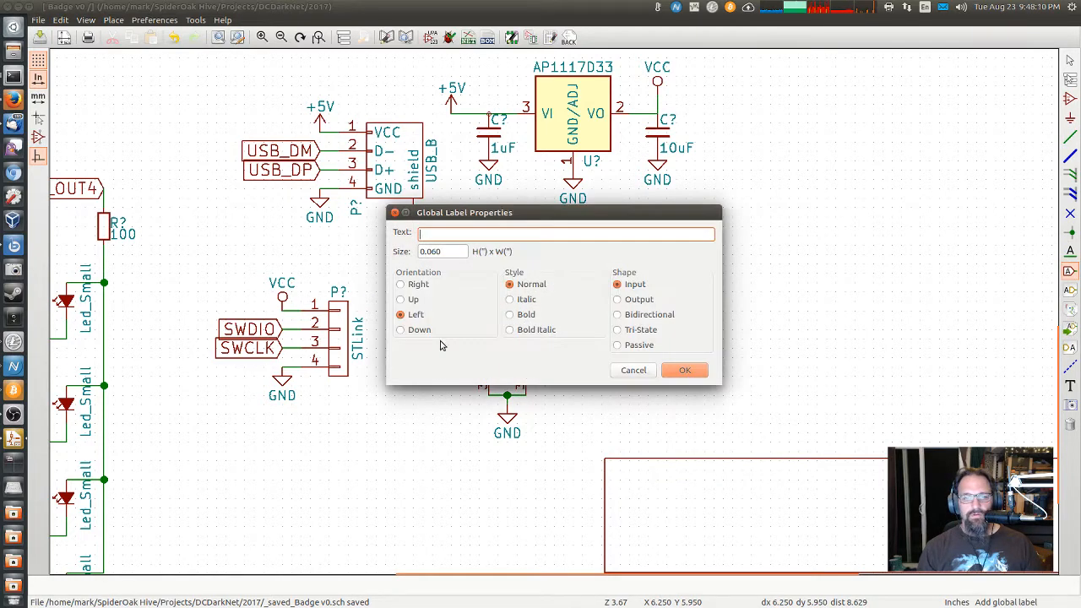
left_click(402, 285)
left_click(436, 236)
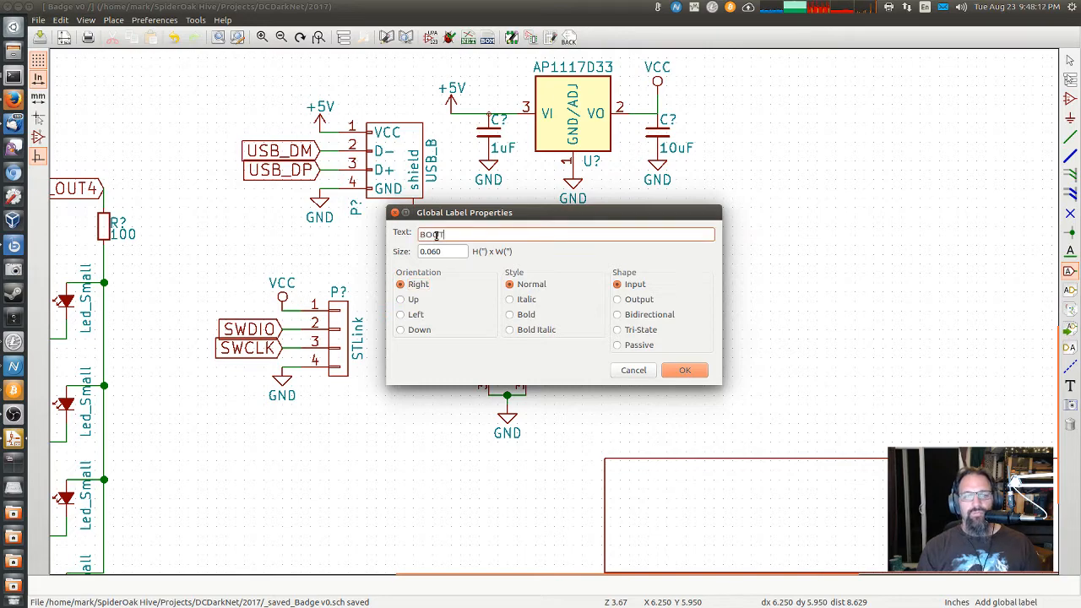
type("BOOT0")
key("Return")
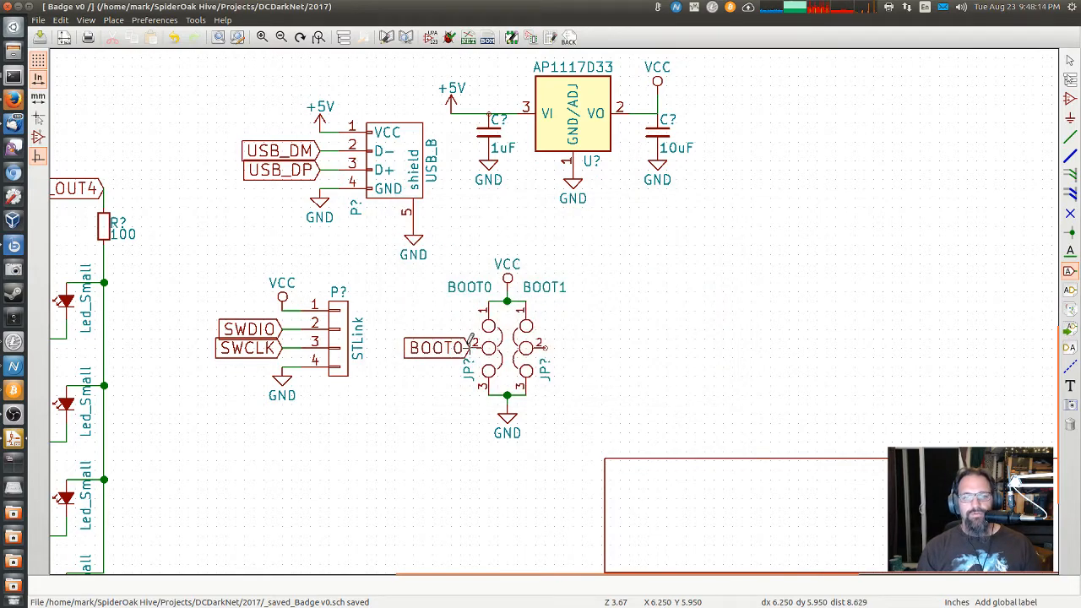
Step: Add a global input label BOOT1 with Left orientation at pin 2 of the BOOT1 jumper
left_click(548, 346)
left_click(415, 315)
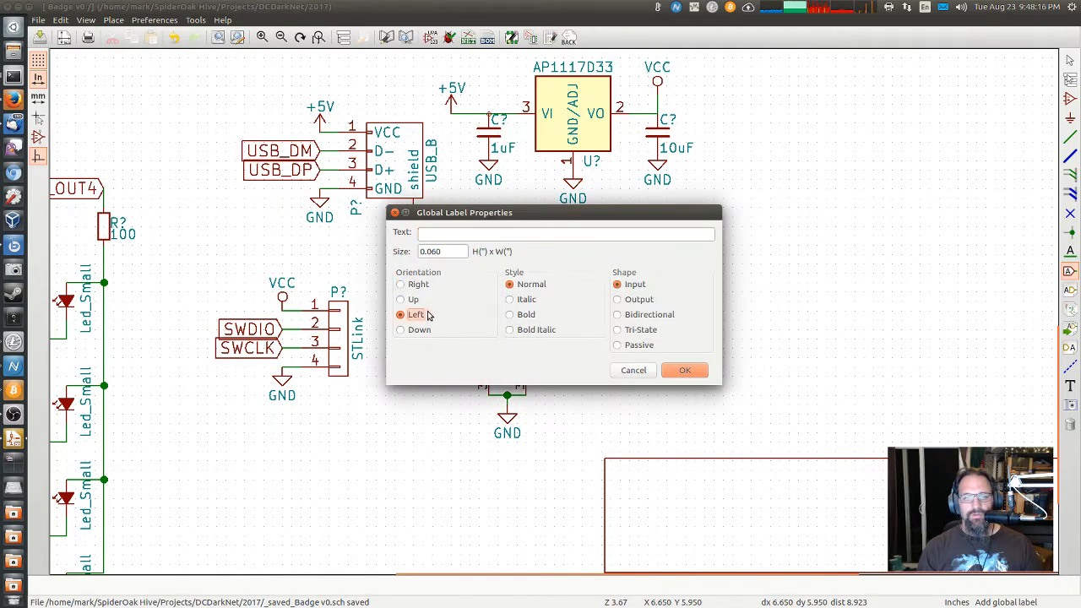
left_click(456, 234)
type("BOOT1")
key("Return")
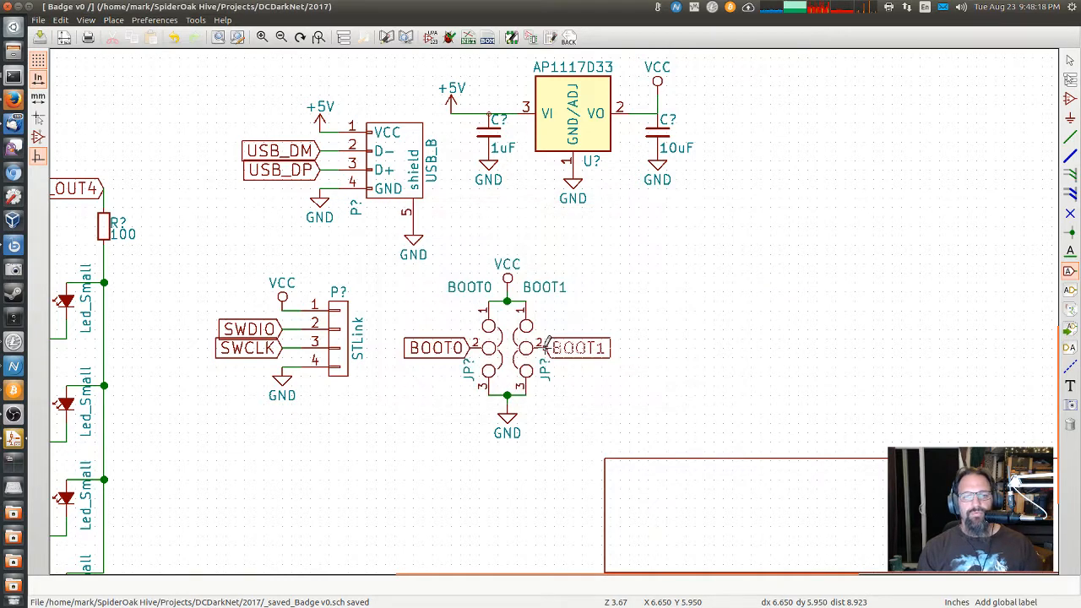
left_click(546, 346)
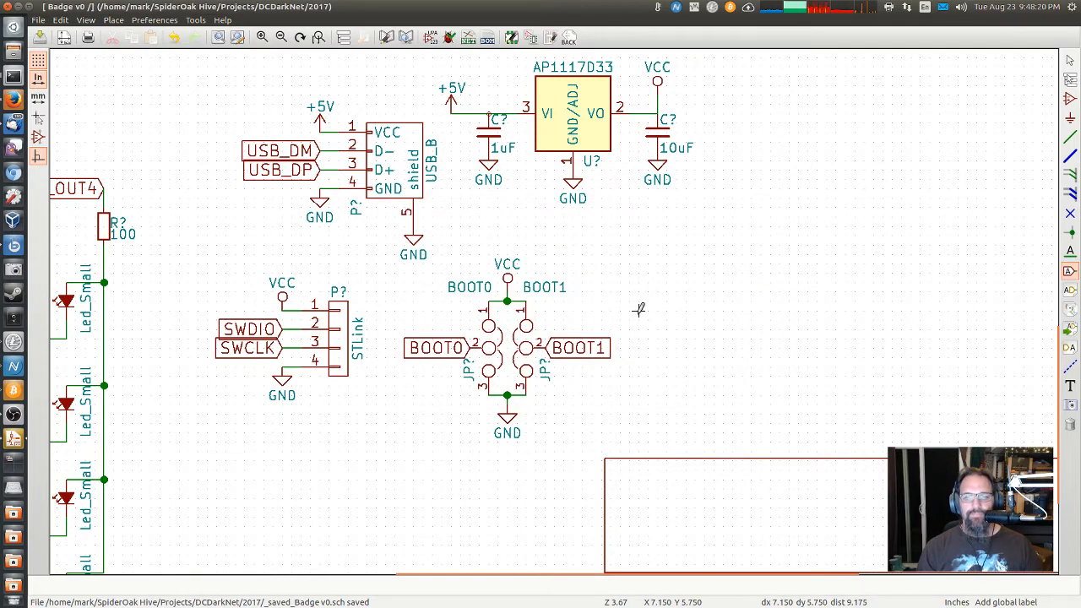